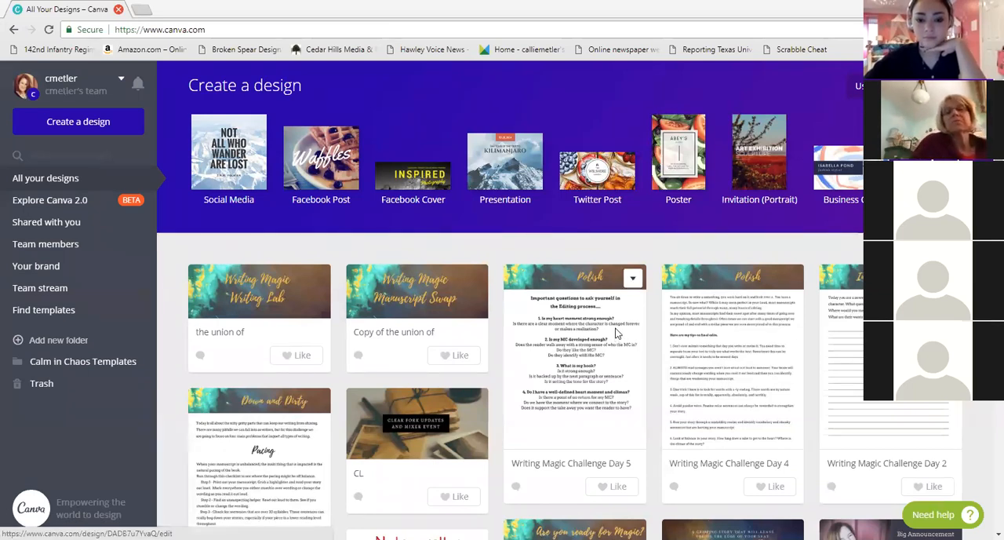
Start a new design using the Social Media template size
{"action": "scroll", "coordinate": [615, 333], "scroll_direction": "down", "scroll_amount": 1}
{"action": "scroll", "coordinate": [616, 334], "scroll_direction": "up", "scroll_amount": 1}
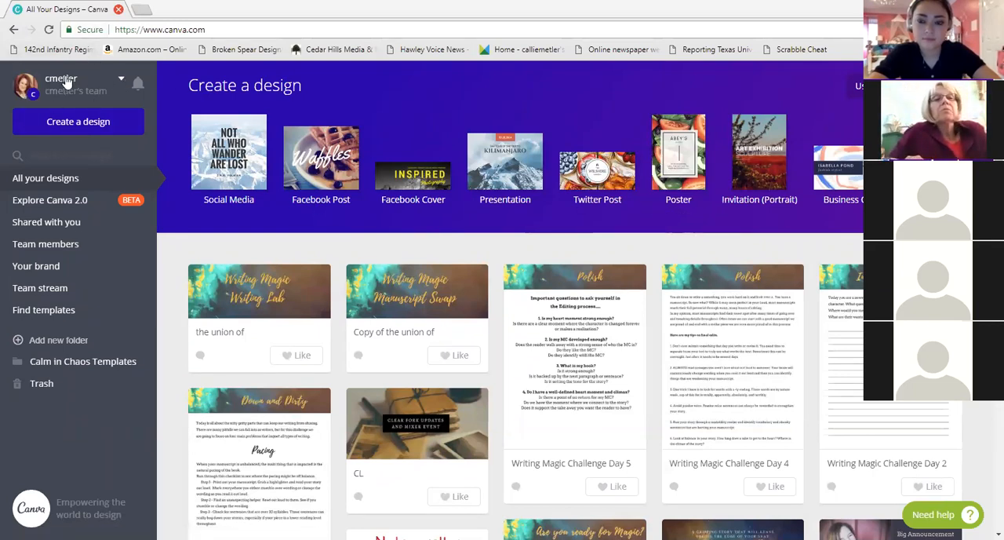
{"action": "scroll", "coordinate": [608, 315], "scroll_direction": "down", "scroll_amount": 1}
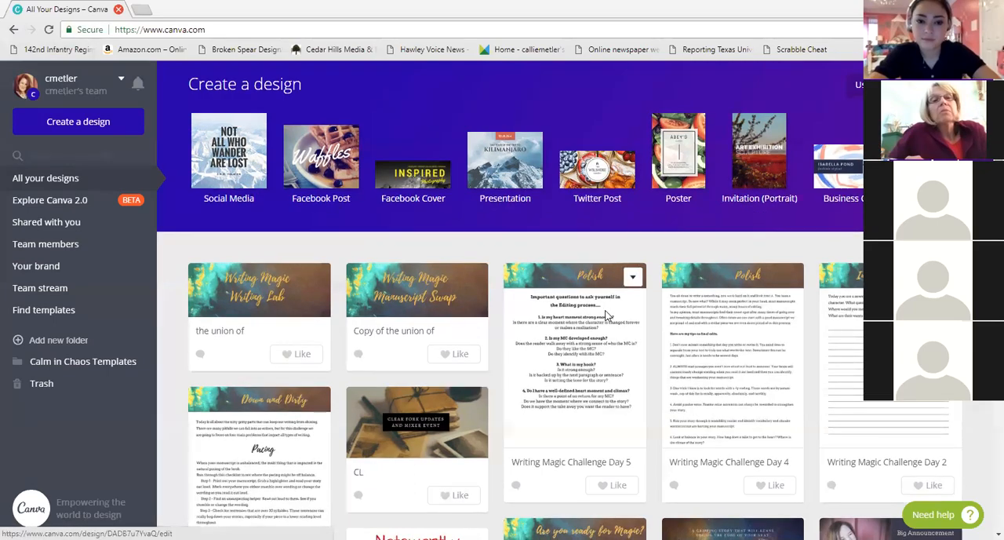
{"action": "scroll", "coordinate": [606, 314], "scroll_direction": "down", "scroll_amount": 10}
{"action": "scroll", "coordinate": [584, 305], "scroll_direction": "up", "scroll_amount": 10}
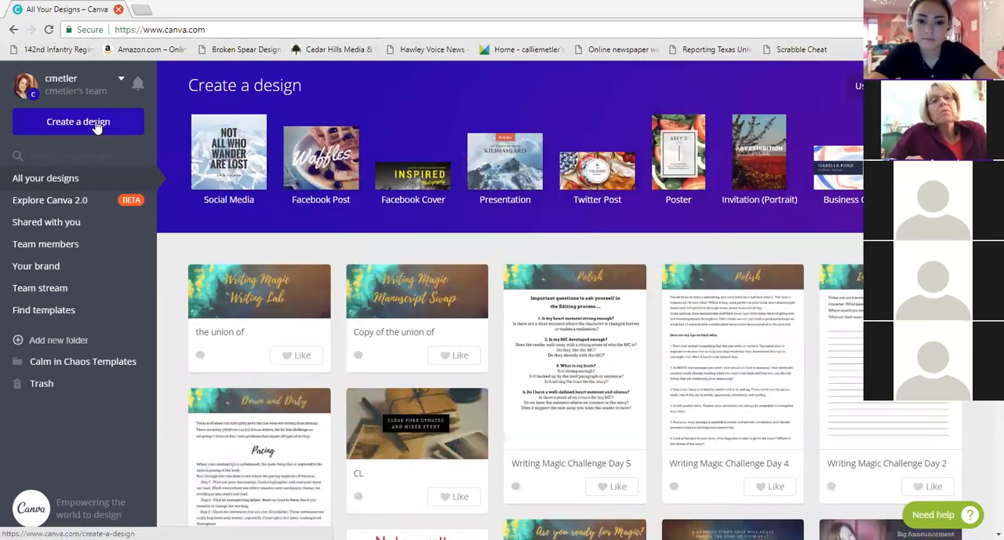
{"action": "left_click", "coordinate": [78, 121]}
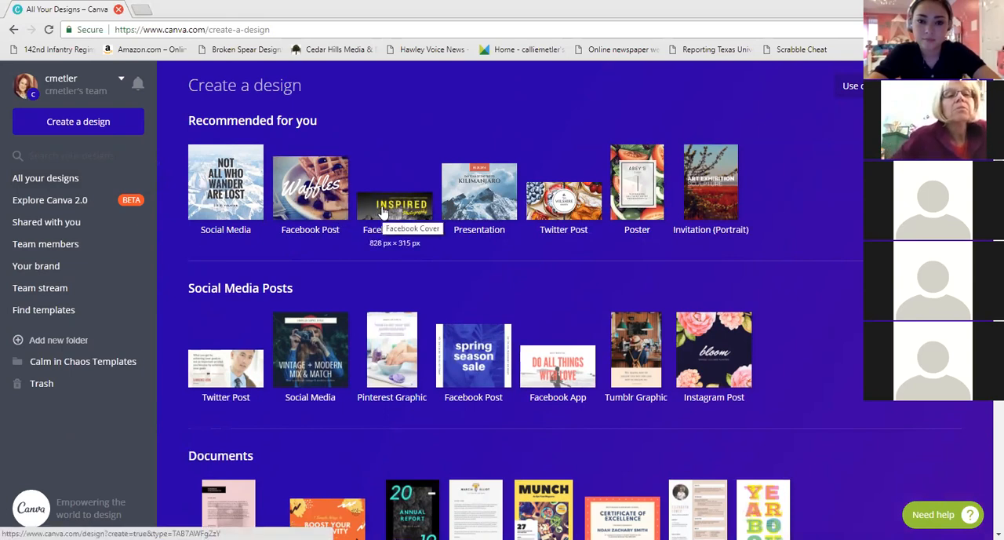
{"action": "left_click", "coordinate": [237, 168]}
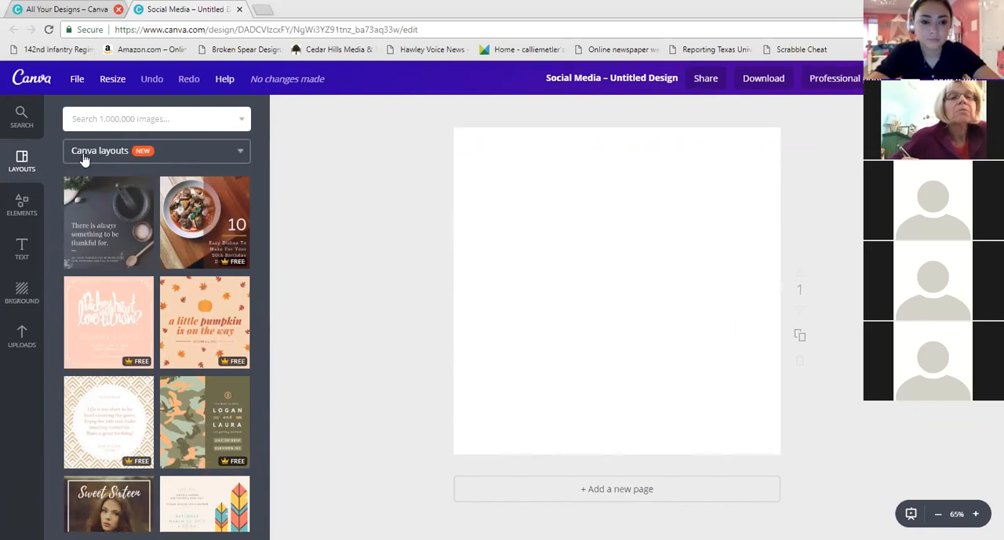
Apply the Sweet Sixteen layout to the blank page
{"action": "scroll", "coordinate": [222, 270], "scroll_direction": "down", "scroll_amount": 3}
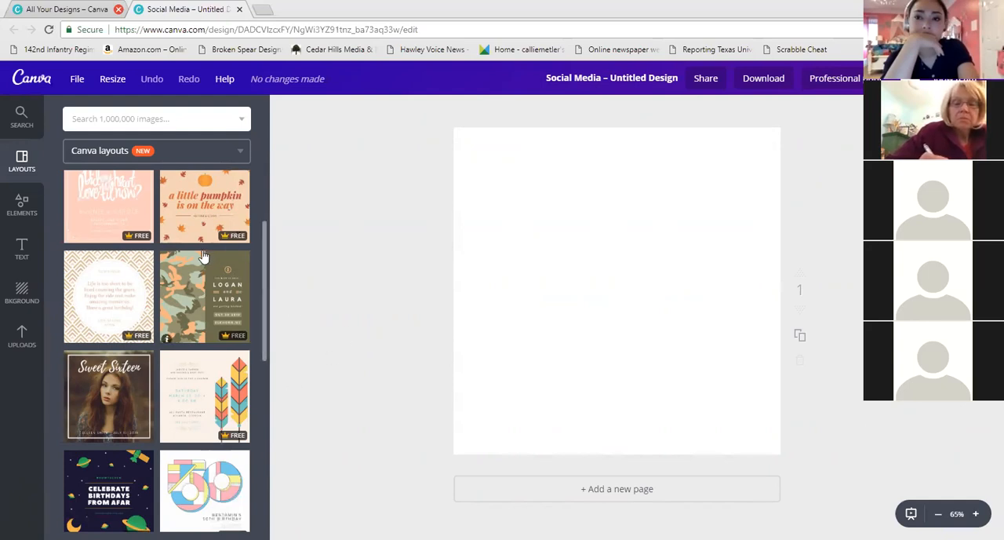
{"action": "scroll", "coordinate": [132, 337], "scroll_direction": "down", "scroll_amount": 2}
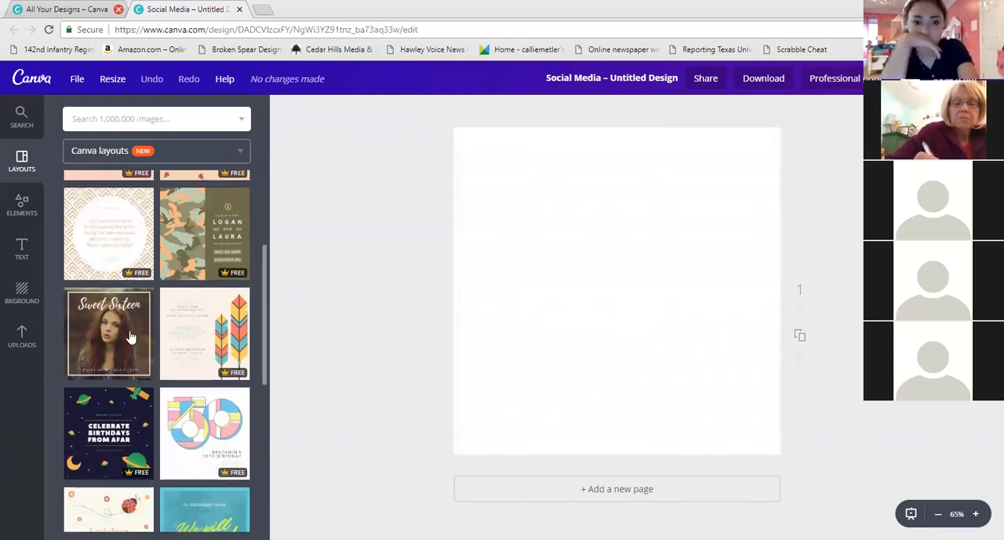
{"action": "left_click", "coordinate": [131, 337]}
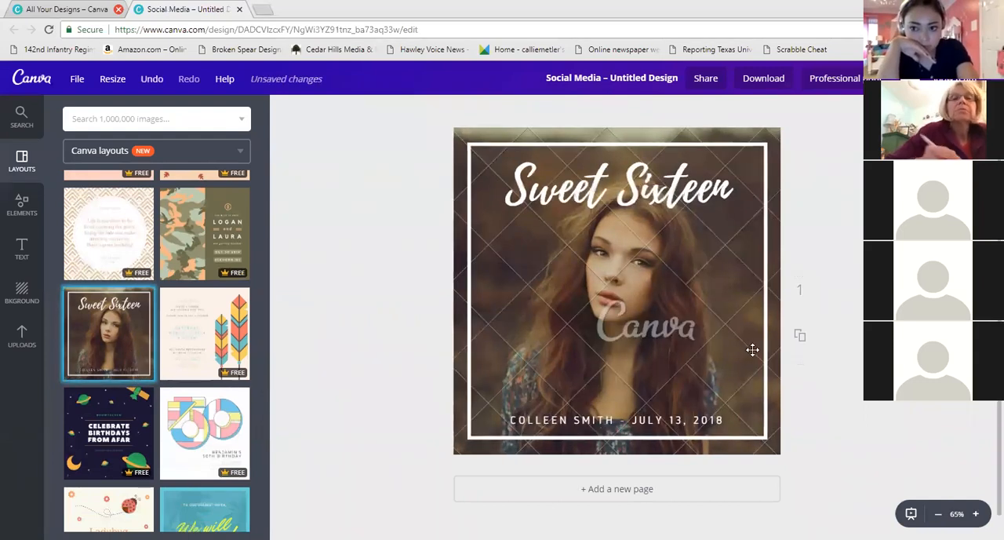
{"action": "left_click", "coordinate": [726, 219]}
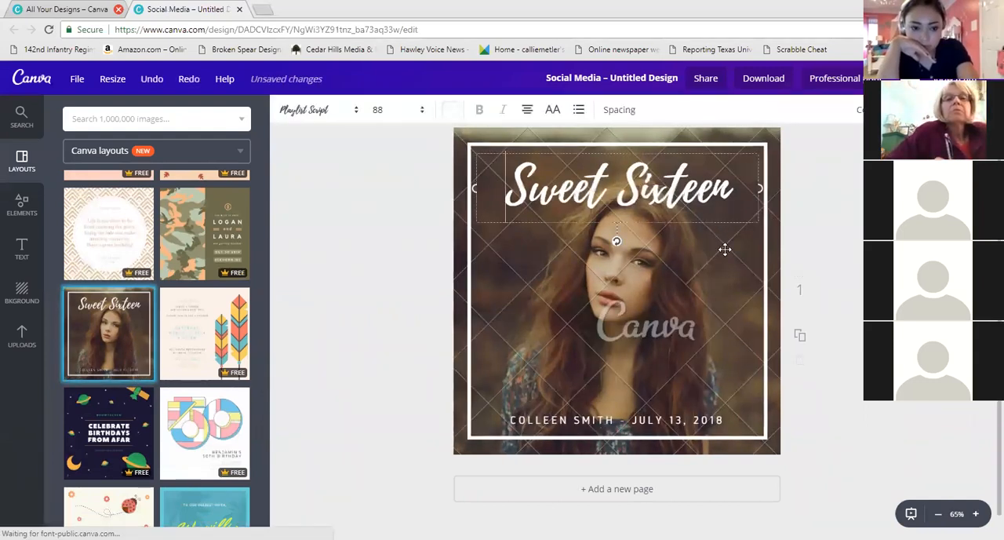
{"action": "left_click", "coordinate": [775, 260]}
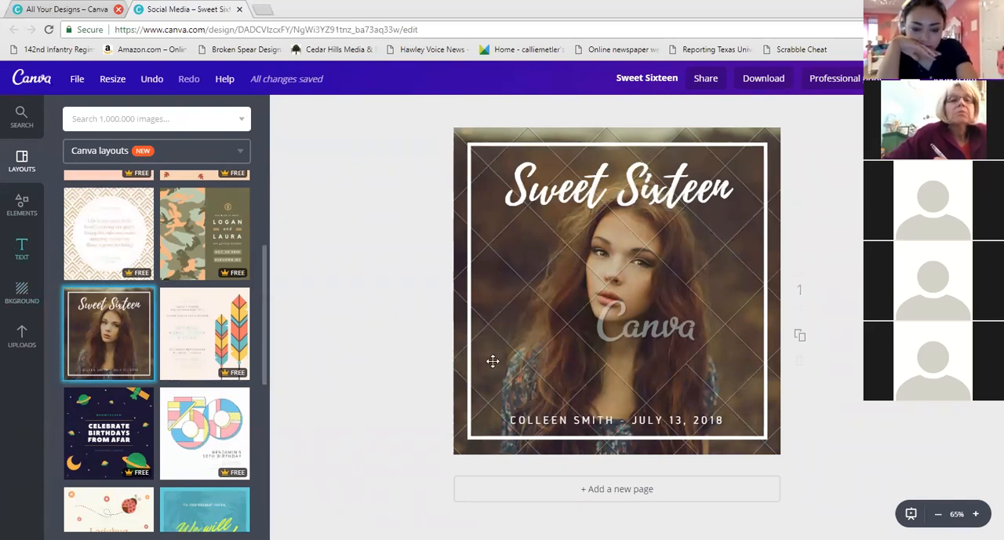
Delete the layout's background photo
{"action": "left_click", "coordinate": [518, 312]}
{"action": "left_click", "coordinate": [461, 169]}
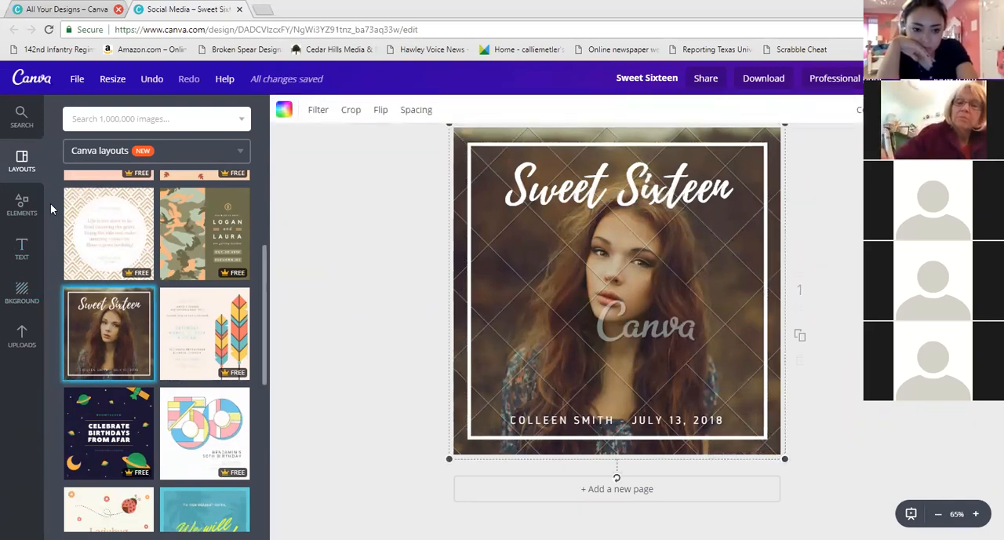
{"action": "key", "text": "Delete"}
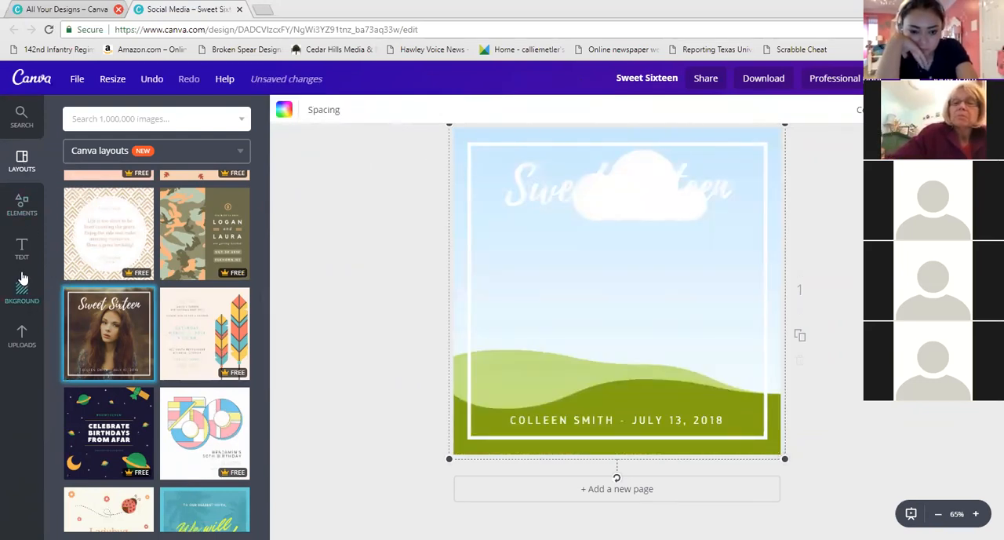
Add an uploaded portrait photo to the page, enlarge it to cover the page, and delete it
{"action": "left_click", "coordinate": [26, 335]}
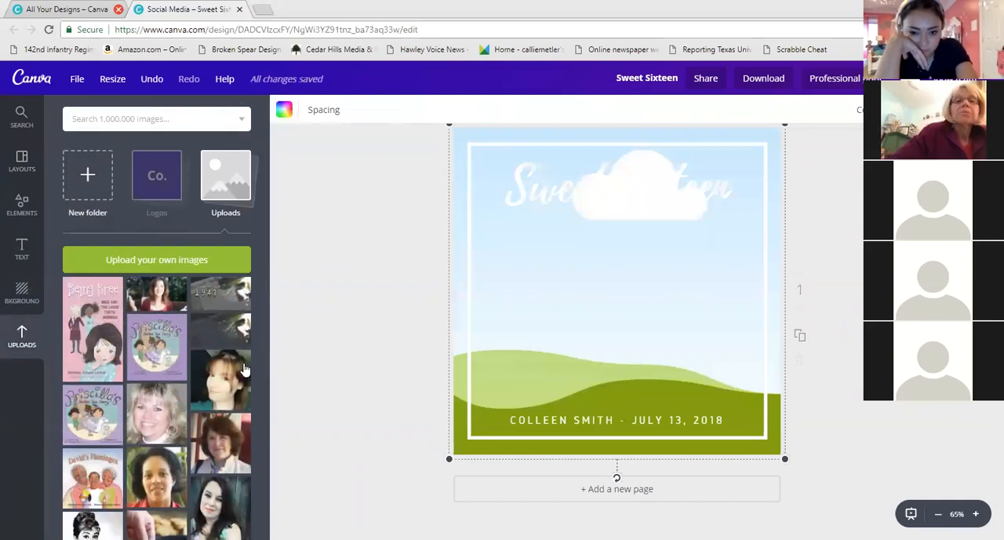
{"action": "scroll", "coordinate": [160, 419], "scroll_direction": "down", "scroll_amount": 1}
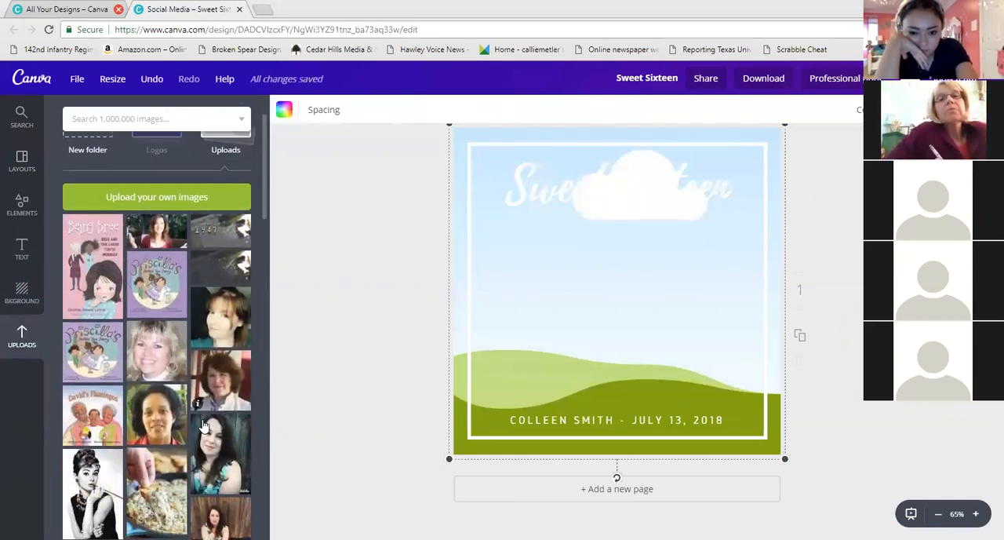
{"action": "left_click", "coordinate": [161, 416]}
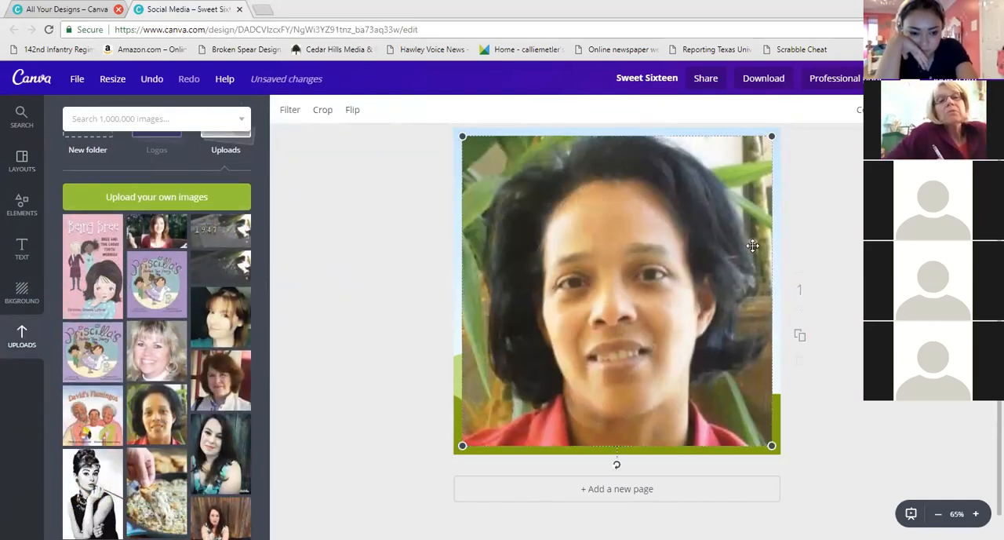
{"action": "left_click_drag", "start_coordinate": [726, 261], "coordinate": [740, 226]}
{"action": "left_click_drag", "start_coordinate": [755, 436], "coordinate": [778, 457]}
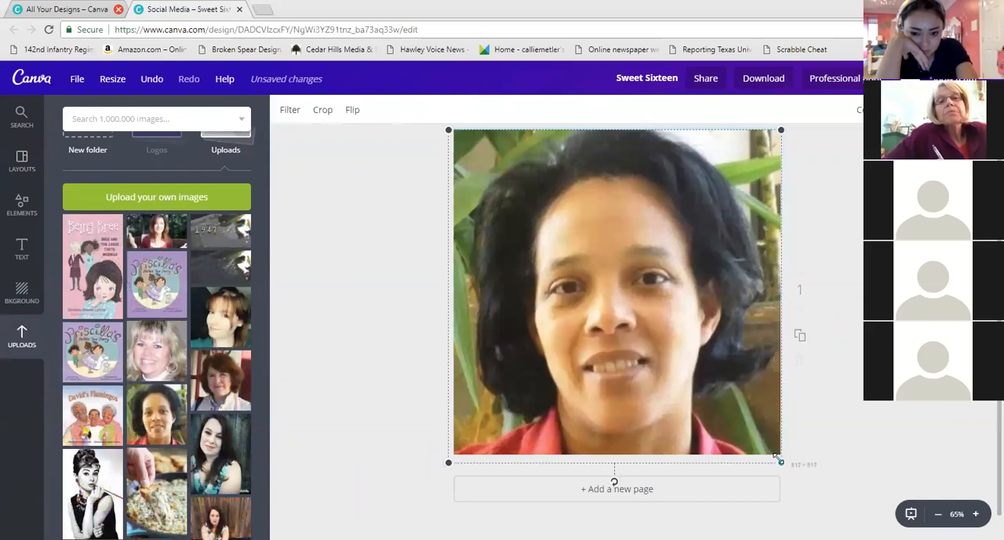
{"action": "key", "text": "Delete"}
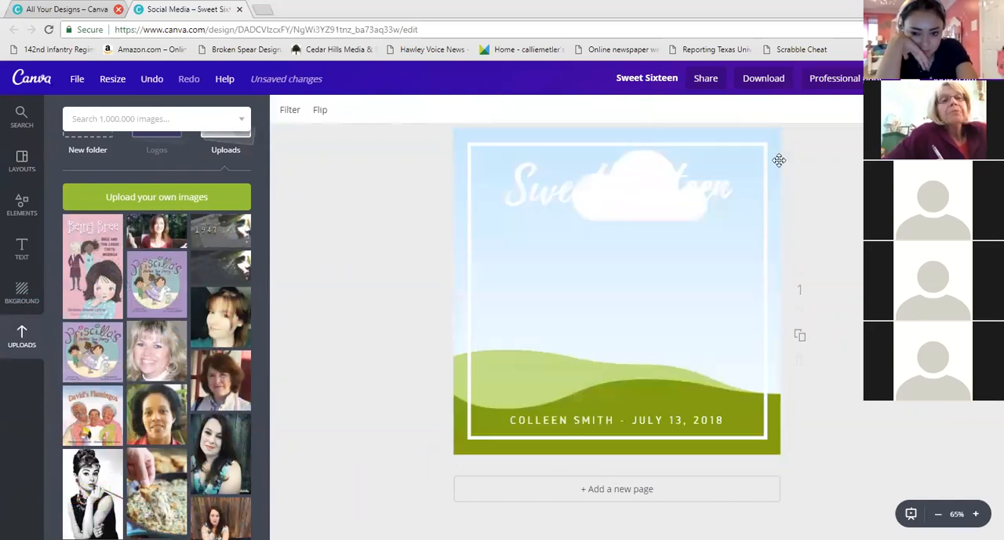
Undo the recent edits to restore the original Sweet Sixteen layout
{"action": "left_click_drag", "start_coordinate": [741, 133], "coordinate": [496, 213]}
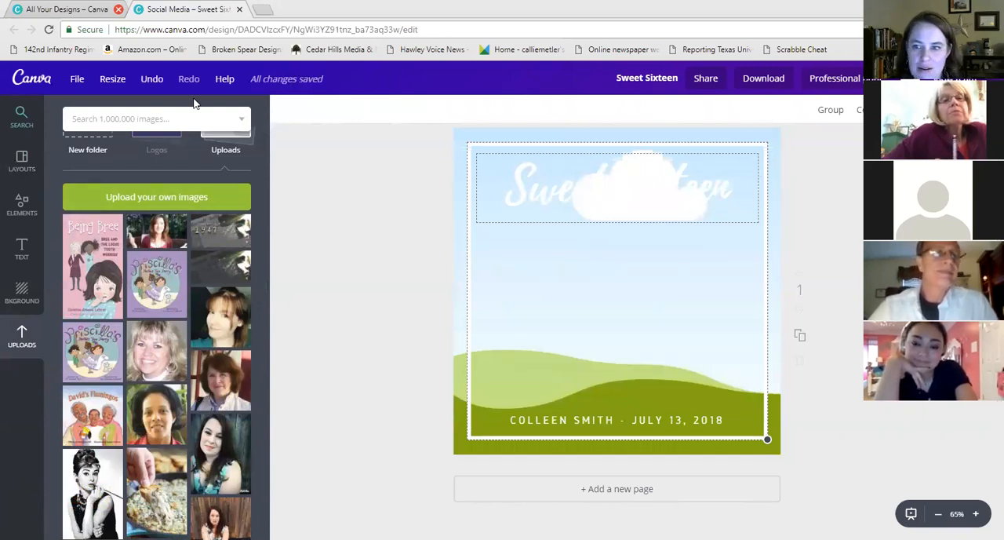
{"action": "left_click", "coordinate": [151, 79]}
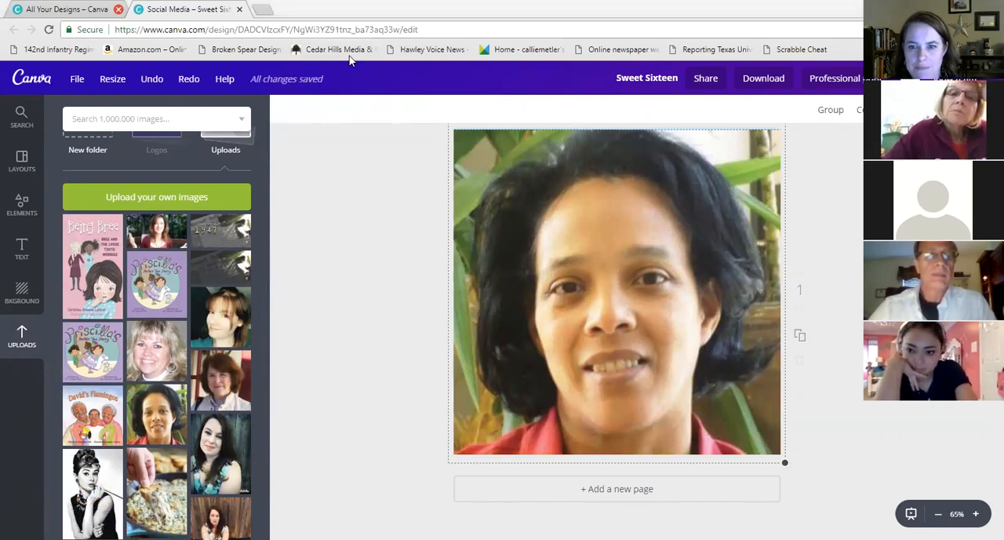
{"action": "left_click_drag", "start_coordinate": [713, 248], "coordinate": [609, 278]}
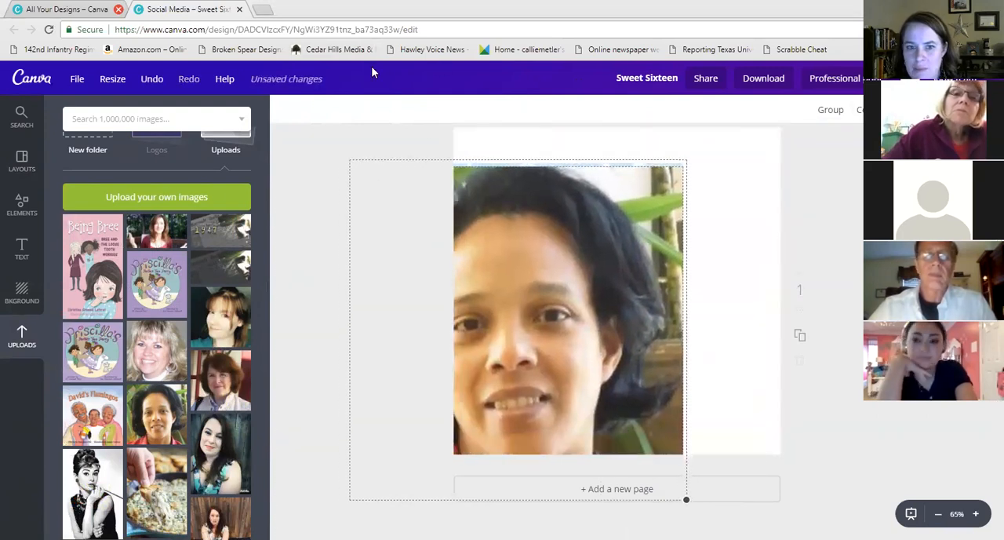
{"action": "left_click", "coordinate": [155, 80]}
{"action": "left_click", "coordinate": [155, 79]}
{"action": "left_click", "coordinate": [156, 80]}
{"action": "left_click", "coordinate": [156, 80]}
{"action": "left_click", "coordinate": [156, 80]}
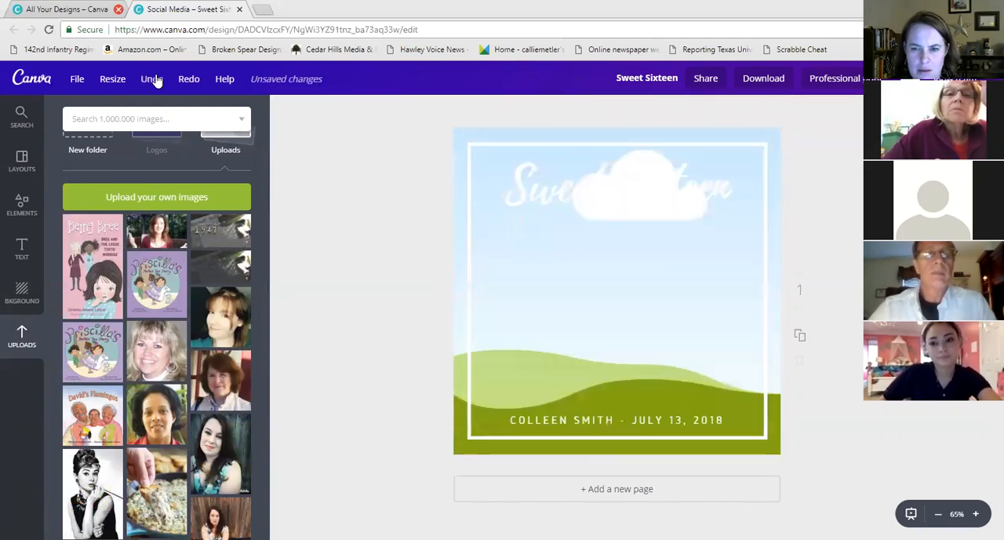
{"action": "left_click", "coordinate": [157, 81]}
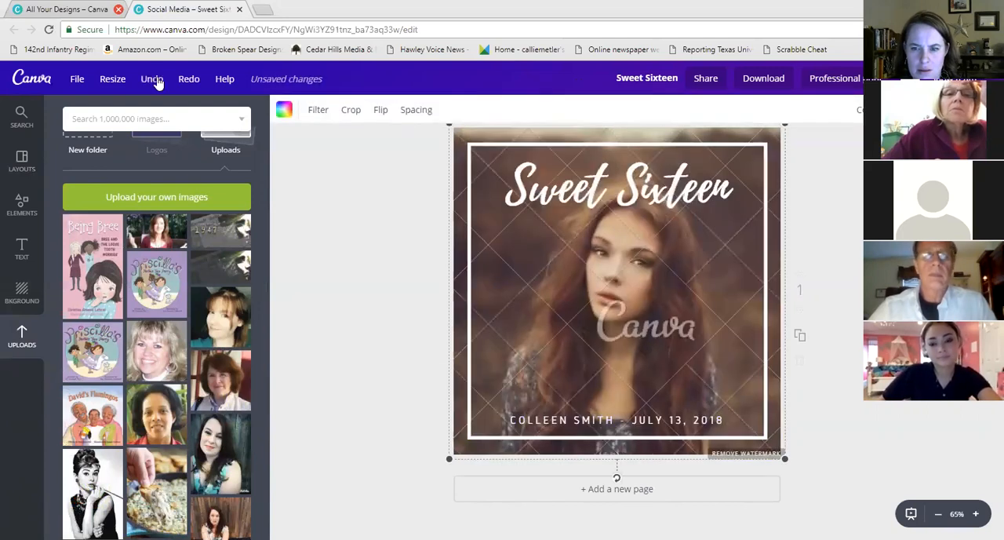
Add the uploaded deck portrait photo, resize it and move it on the page
{"action": "left_click", "coordinate": [159, 234]}
{"action": "left_click_drag", "start_coordinate": [773, 206], "coordinate": [862, 126]}
{"action": "left_click_drag", "start_coordinate": [773, 213], "coordinate": [736, 218]}
{"action": "left_click_drag", "start_coordinate": [822, 384], "coordinate": [900, 474]}
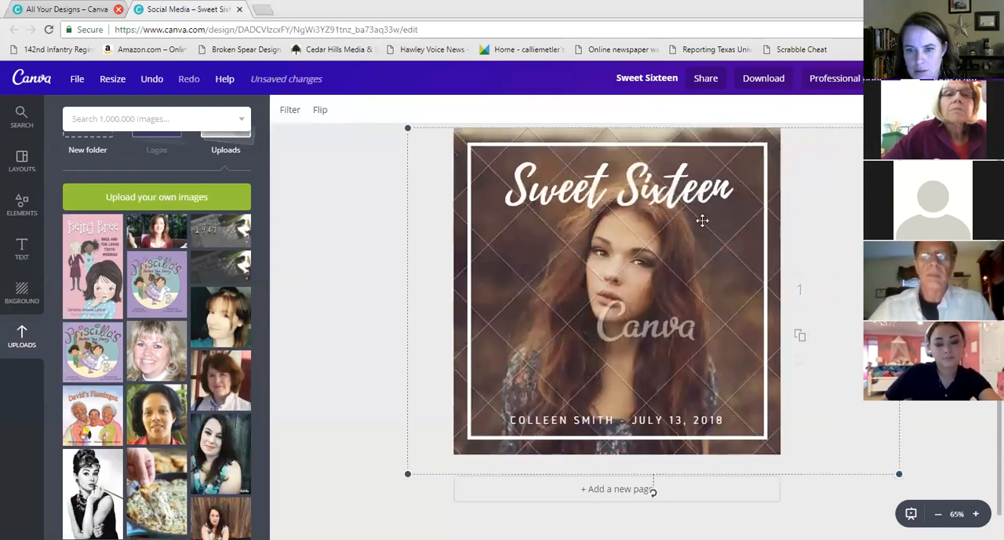
{"action": "left_click", "coordinate": [150, 82]}
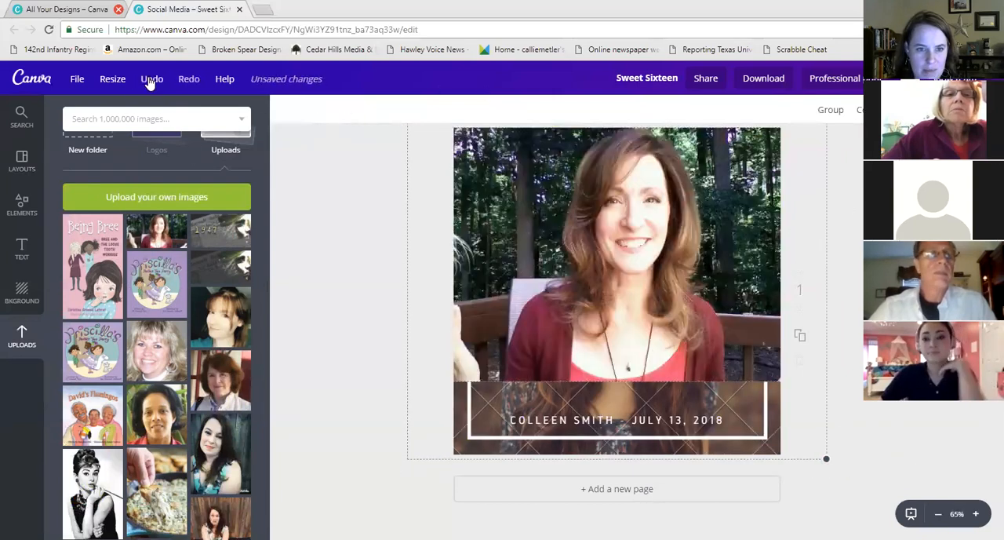
{"action": "left_click_drag", "start_coordinate": [750, 233], "coordinate": [532, 218]}
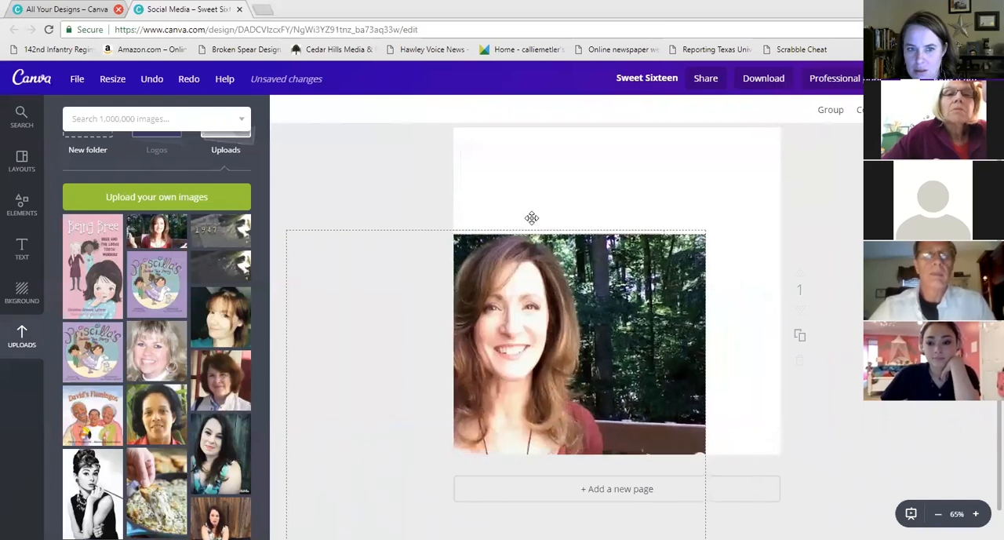
Undo the photo additions to restore the original layout
{"action": "left_click", "coordinate": [150, 82]}
{"action": "left_click", "coordinate": [148, 82]}
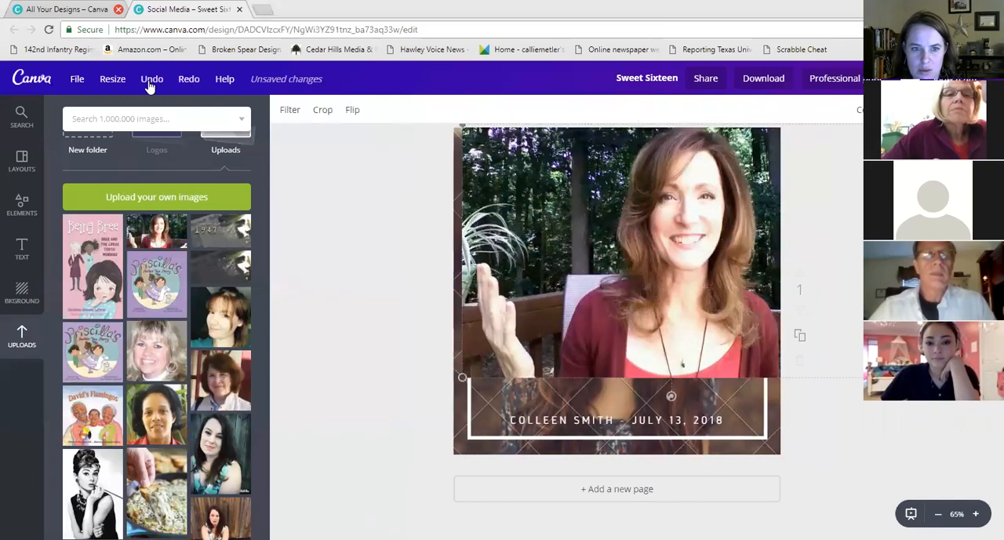
{"action": "left_click", "coordinate": [150, 82]}
{"action": "left_click", "coordinate": [150, 82]}
{"action": "left_click", "coordinate": [630, 143]}
{"action": "left_click", "coordinate": [658, 152]}
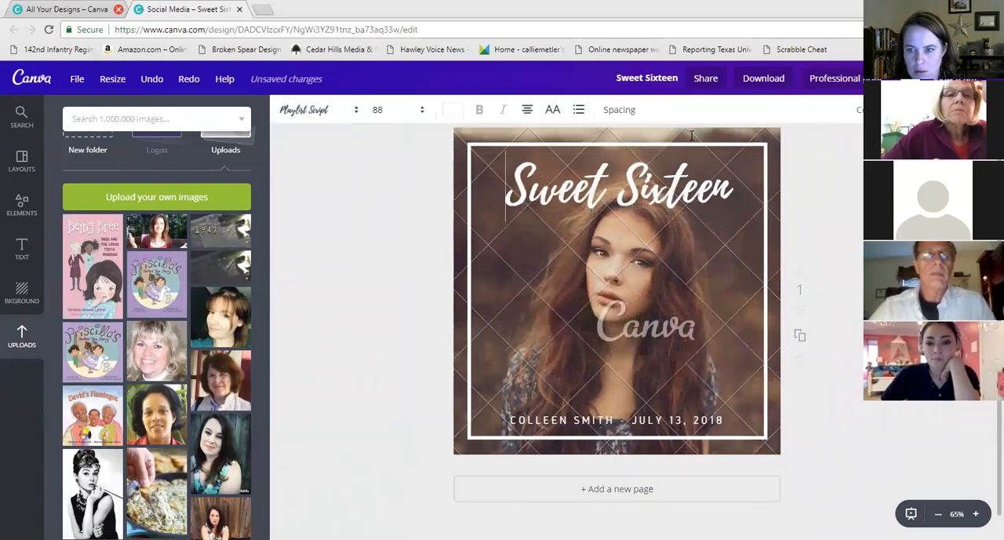
Replace the layout's background photo with the uploaded deck portrait photo
{"action": "left_click", "coordinate": [776, 139]}
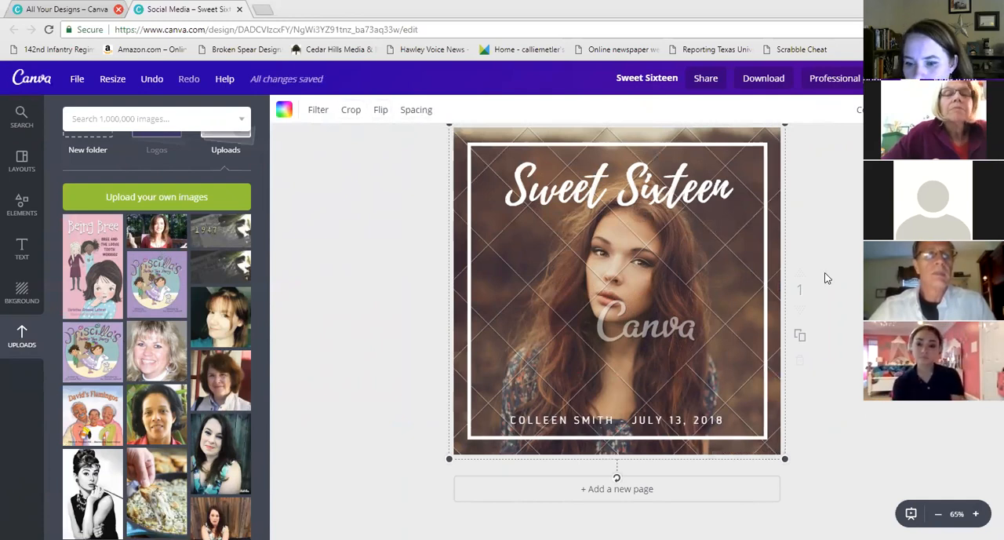
{"action": "key", "text": "Delete"}
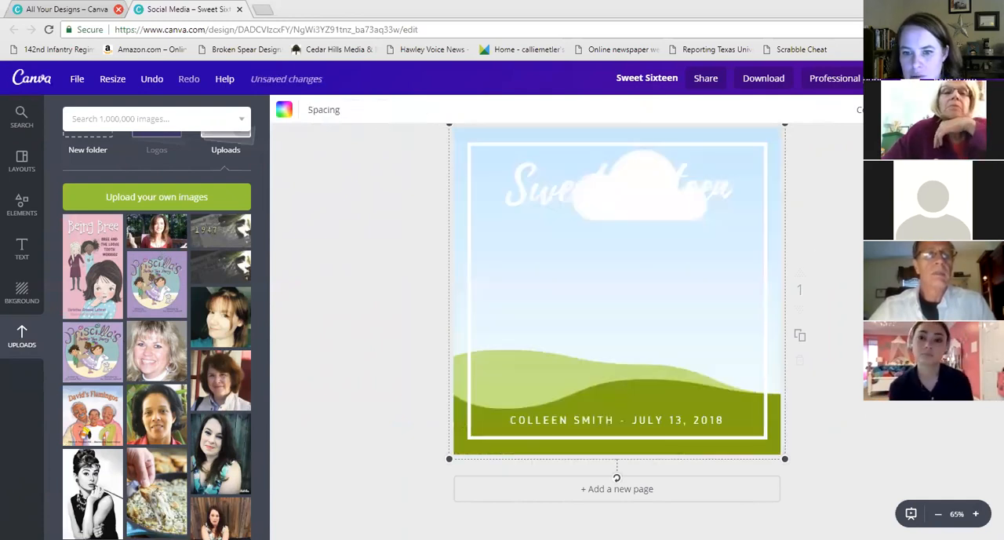
{"action": "left_click_drag", "start_coordinate": [156, 236], "coordinate": [459, 320]}
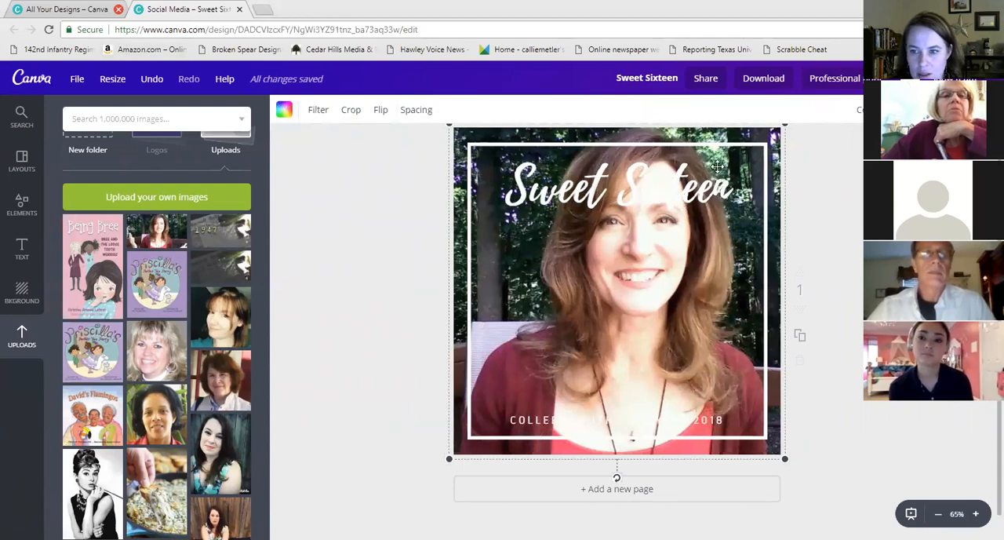
Crop the background portrait, shifting it left to center the face within the frame
{"action": "left_click", "coordinate": [349, 118]}
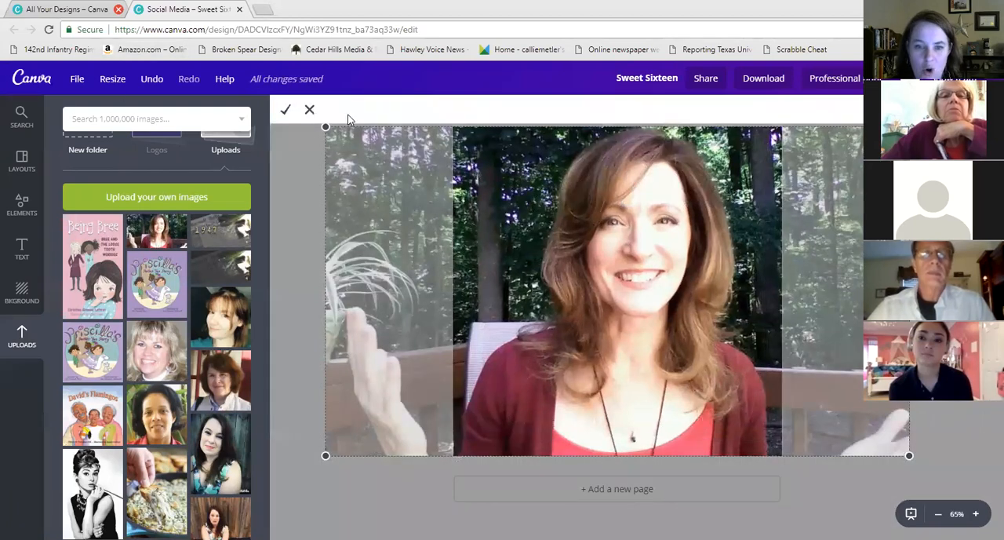
{"action": "key", "text": "Left"}
{"action": "key", "text": "Left"}
{"action": "key", "text": "Left"}
{"action": "key", "text": "Left"}
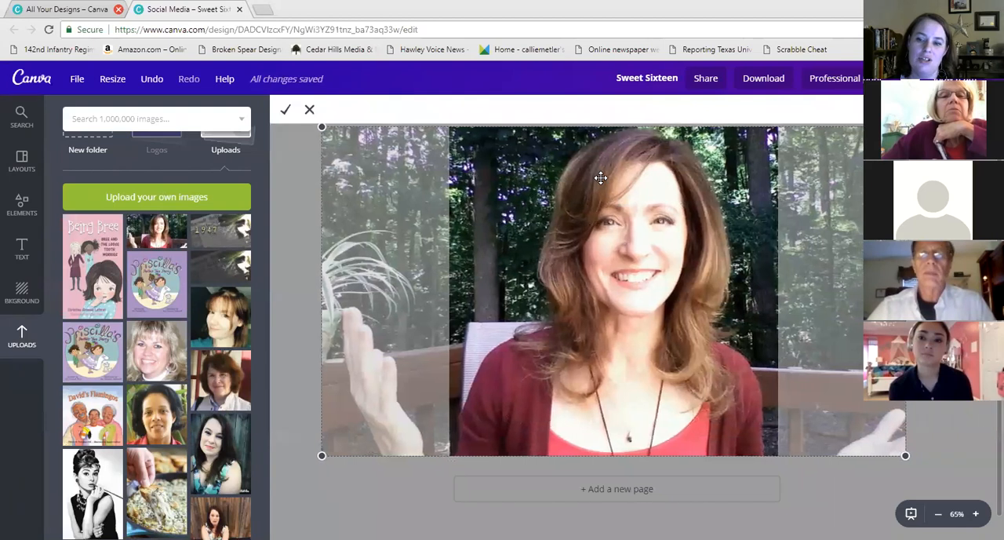
{"action": "key", "text": "Left"}
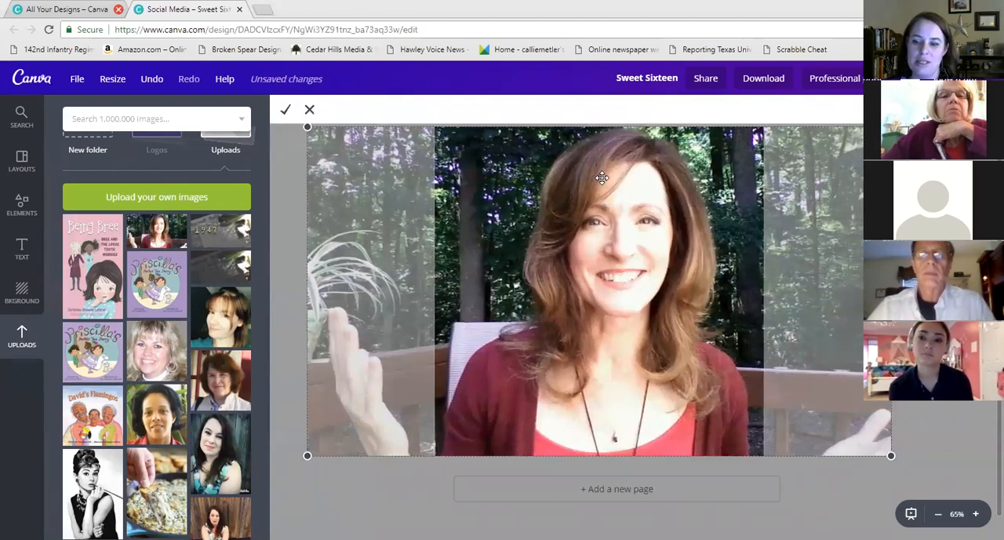
{"action": "left_click_drag", "start_coordinate": [687, 217], "coordinate": [674, 218]}
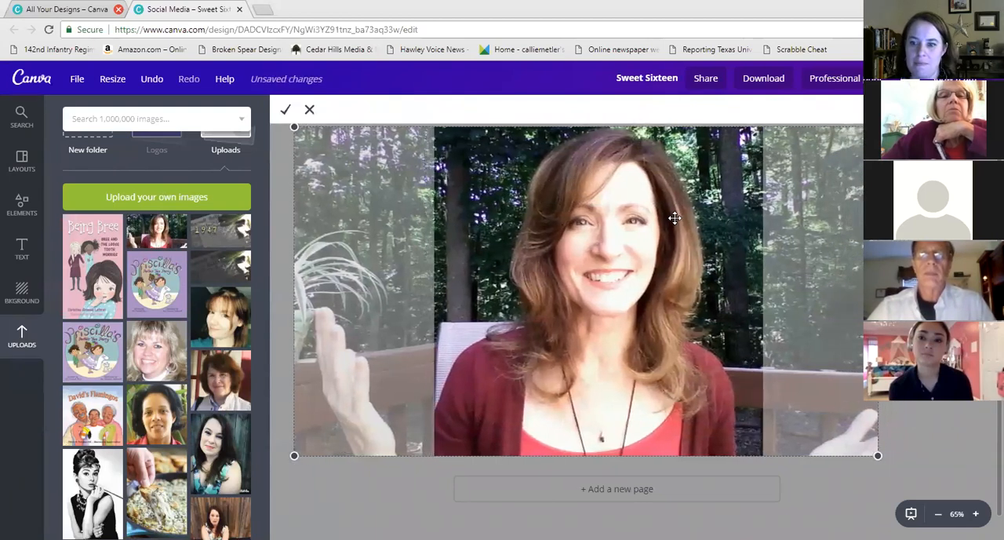
{"action": "left_click", "coordinate": [286, 112]}
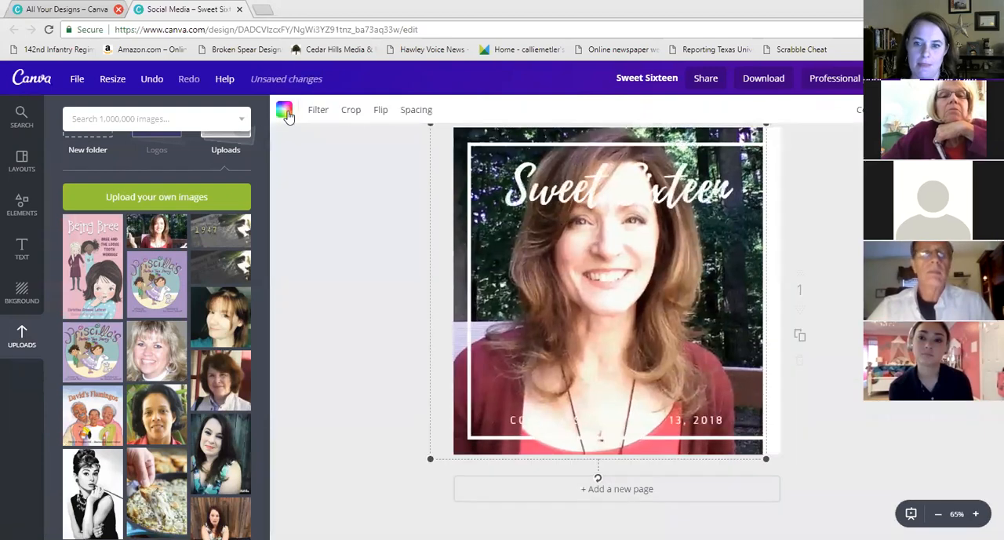
Re-crop the background portrait to shift it sideways, then stretch it to fill the page's right edge
{"action": "left_click_drag", "start_coordinate": [738, 272], "coordinate": [719, 264]}
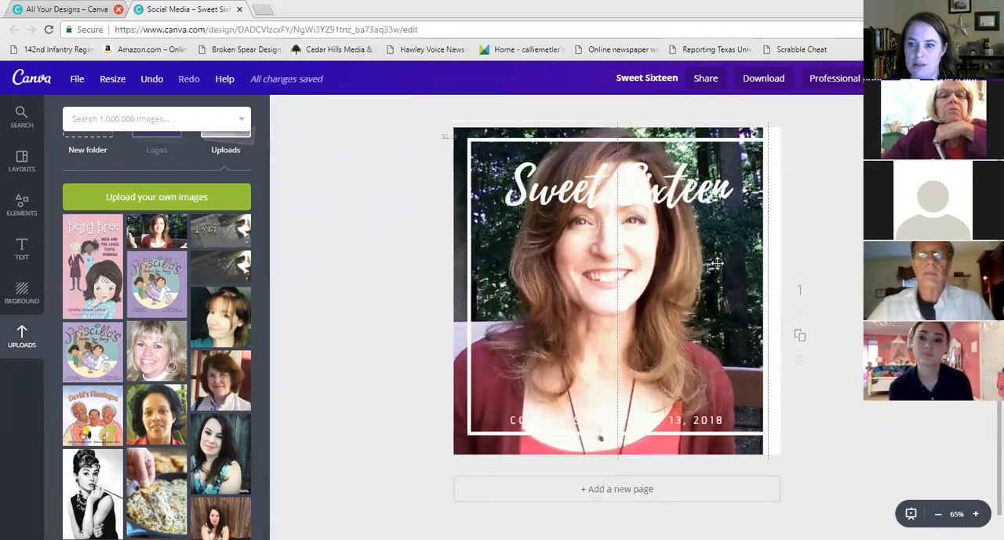
{"action": "left_click", "coordinate": [152, 79]}
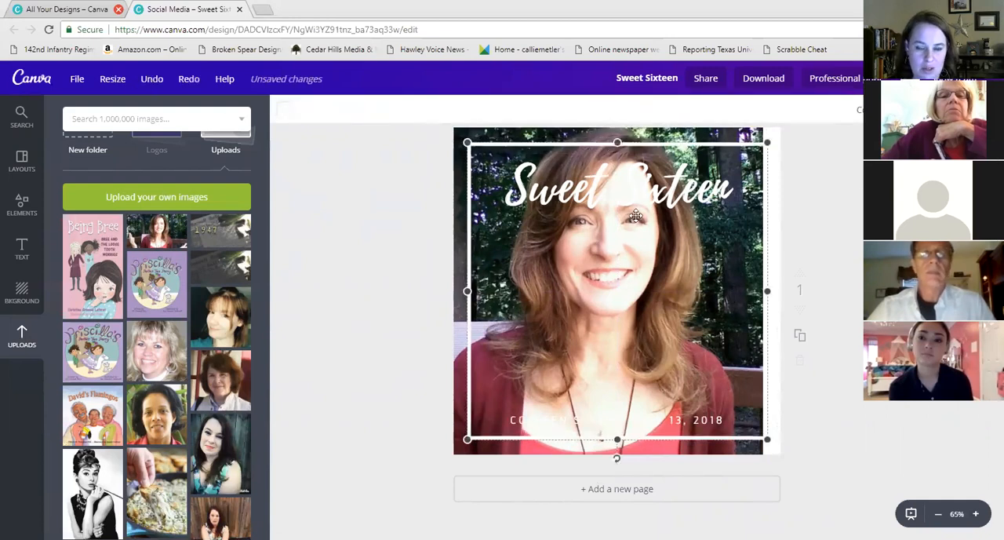
{"action": "left_click", "coordinate": [572, 136]}
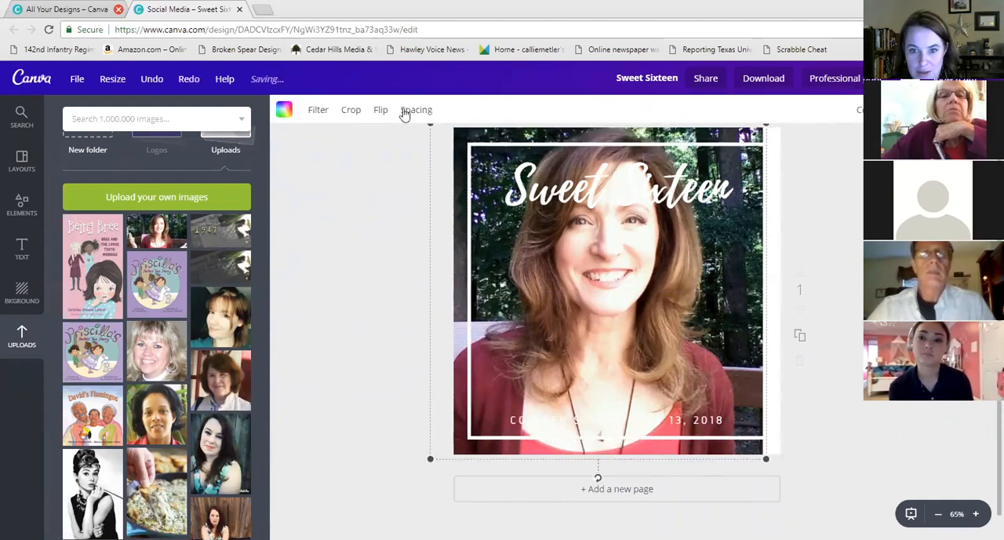
{"action": "left_click", "coordinate": [351, 110]}
{"action": "key", "text": "Right"}
{"action": "key", "text": "Right"}
{"action": "key", "text": "Right"}
{"action": "key", "text": "Right"}
{"action": "key", "text": "Right"}
{"action": "key", "text": "Right"}
{"action": "key", "text": "Right"}
{"action": "key", "text": "Right"}
{"action": "key", "text": "Right"}
{"action": "key", "text": "Right"}
{"action": "key", "text": "Right"}
{"action": "key", "text": "Right"}
{"action": "key", "text": "Right"}
{"action": "key", "text": "Right"}
{"action": "key", "text": "Right"}
{"action": "key", "text": "Right"}
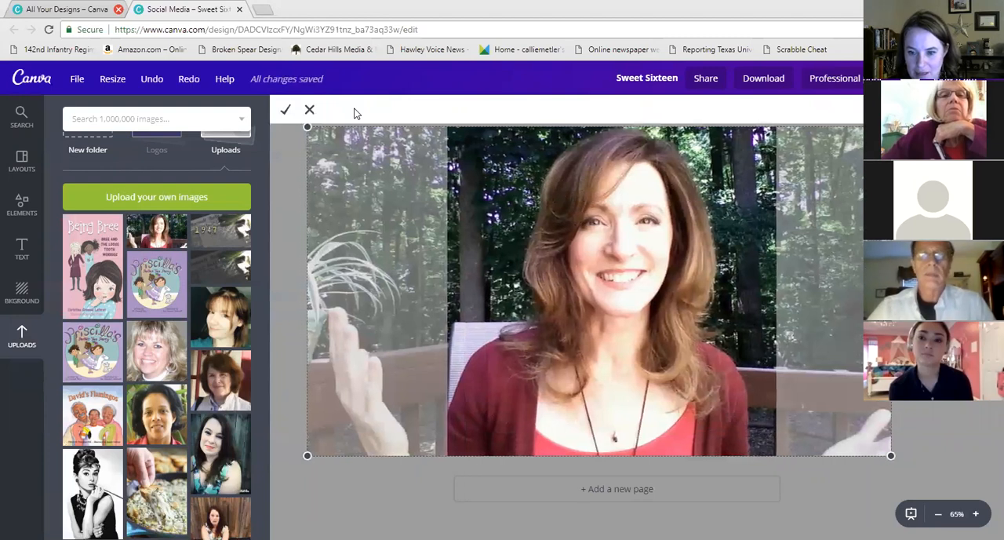
{"action": "left_click", "coordinate": [284, 111]}
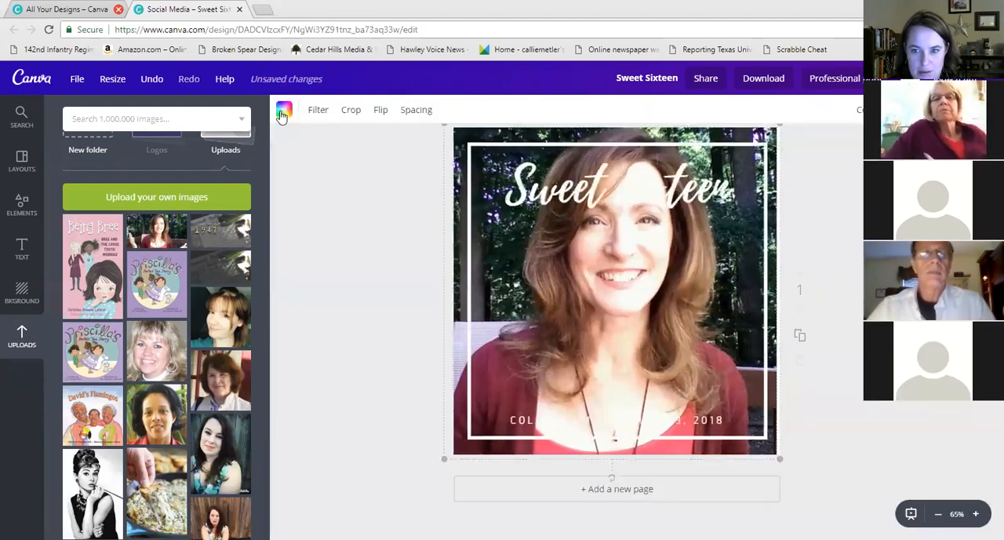
{"action": "left_click", "coordinate": [833, 258]}
{"action": "left_click_drag", "start_coordinate": [772, 258], "coordinate": [781, 265]}
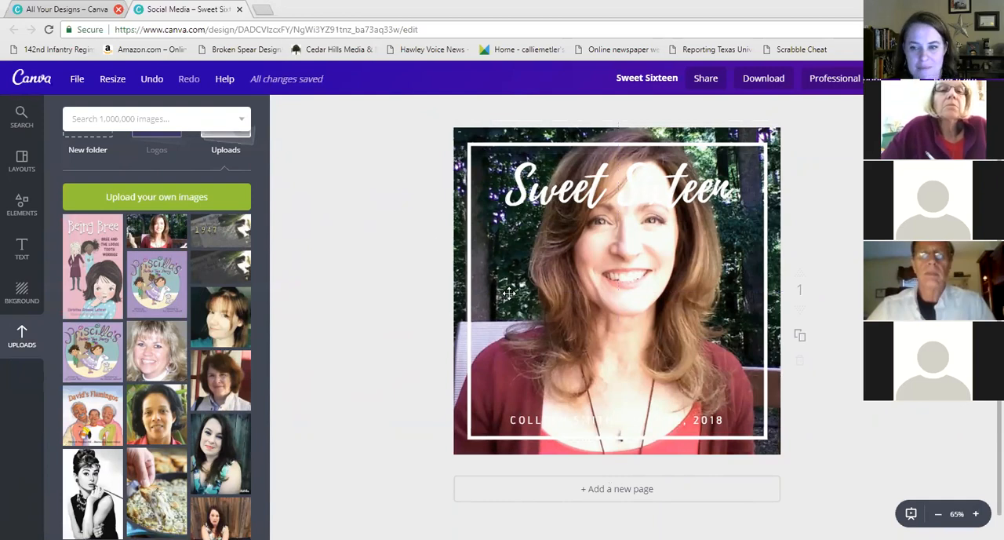
Change the 'Sweet Sixteen' title's font to Gidole
{"action": "left_click", "coordinate": [592, 204]}
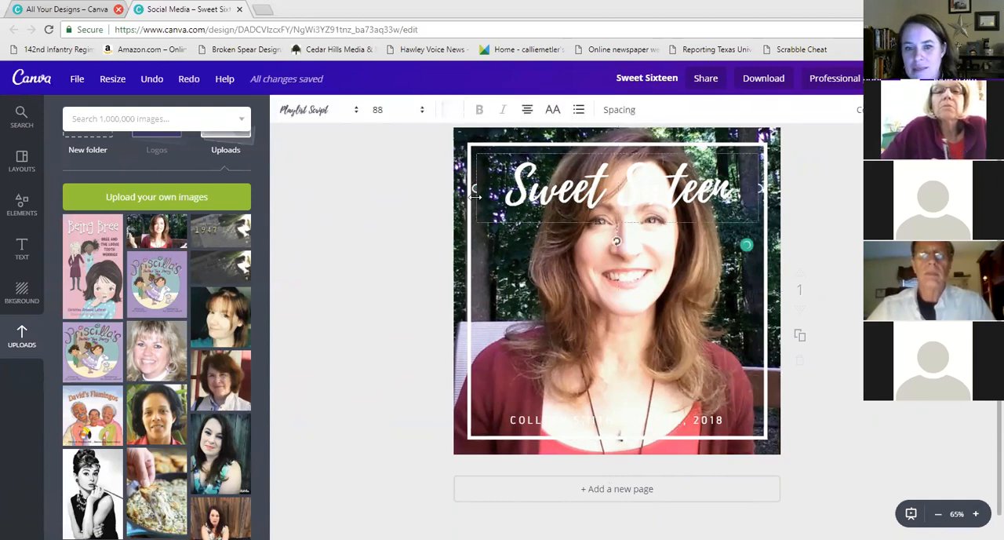
{"action": "left_click_drag", "start_coordinate": [506, 189], "coordinate": [769, 207]}
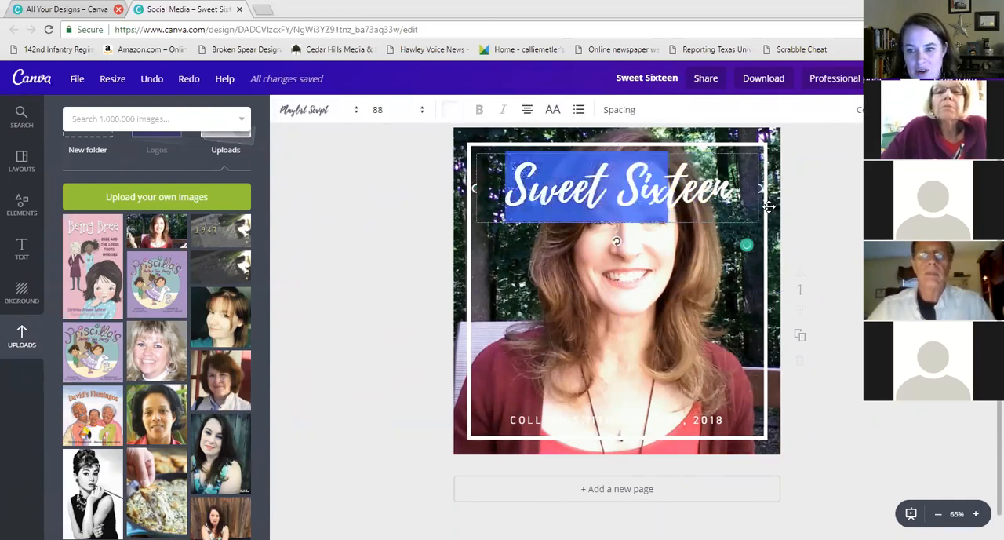
{"action": "left_click_drag", "start_coordinate": [662, 187], "coordinate": [734, 188]}
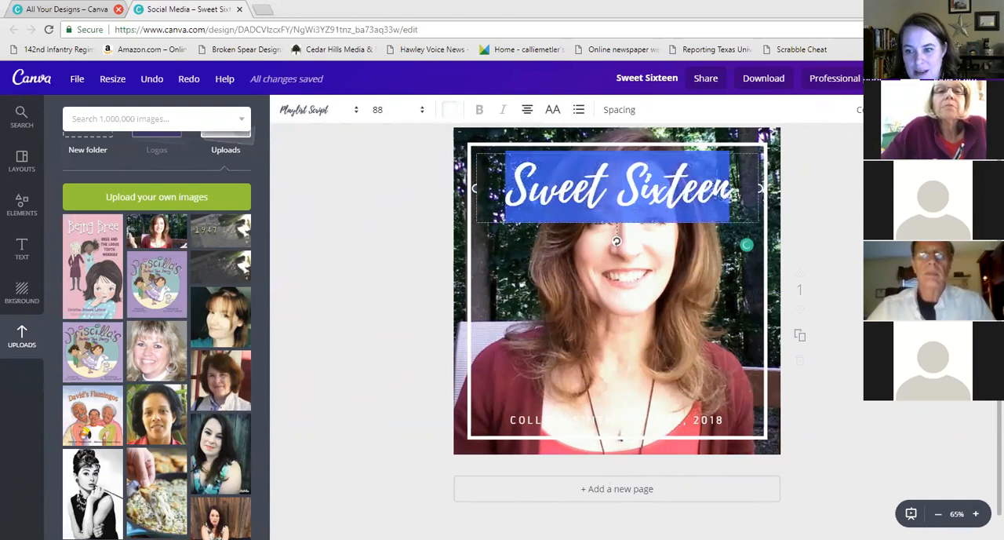
{"action": "left_click", "coordinate": [339, 112]}
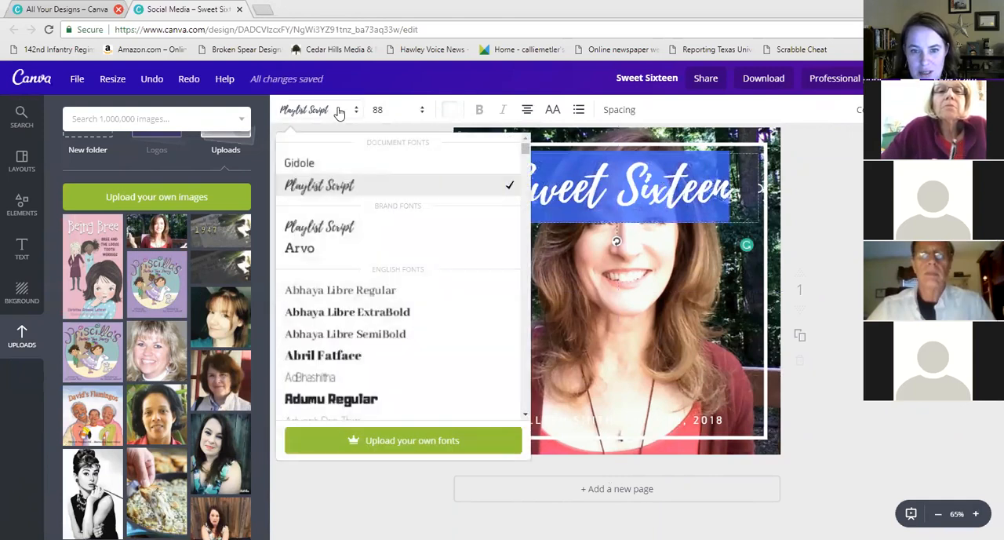
{"action": "left_click", "coordinate": [343, 165]}
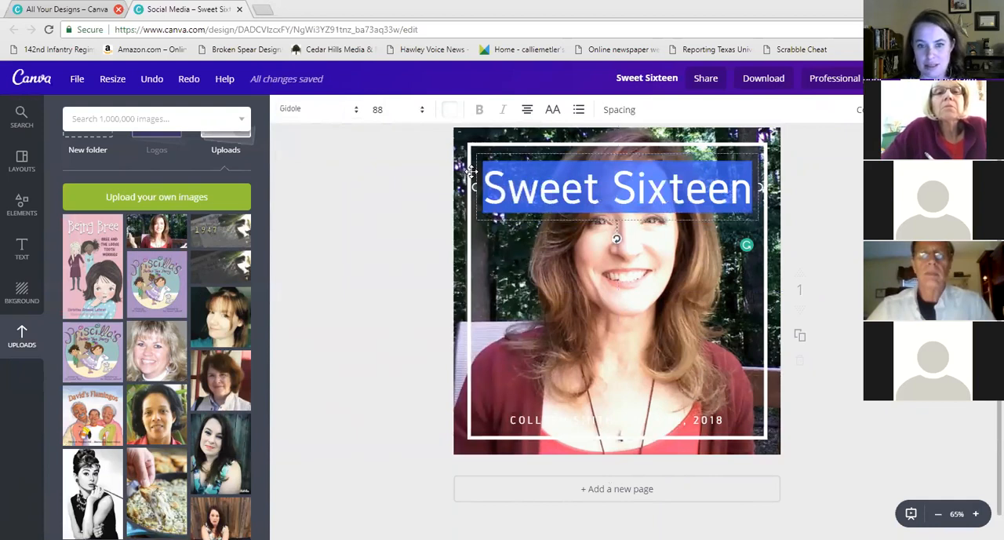
Replace the title text with 'Meet' followed by the guest's first name
{"action": "left_click", "coordinate": [710, 194]}
{"action": "left_click_drag", "start_coordinate": [753, 195], "coordinate": [485, 193]}
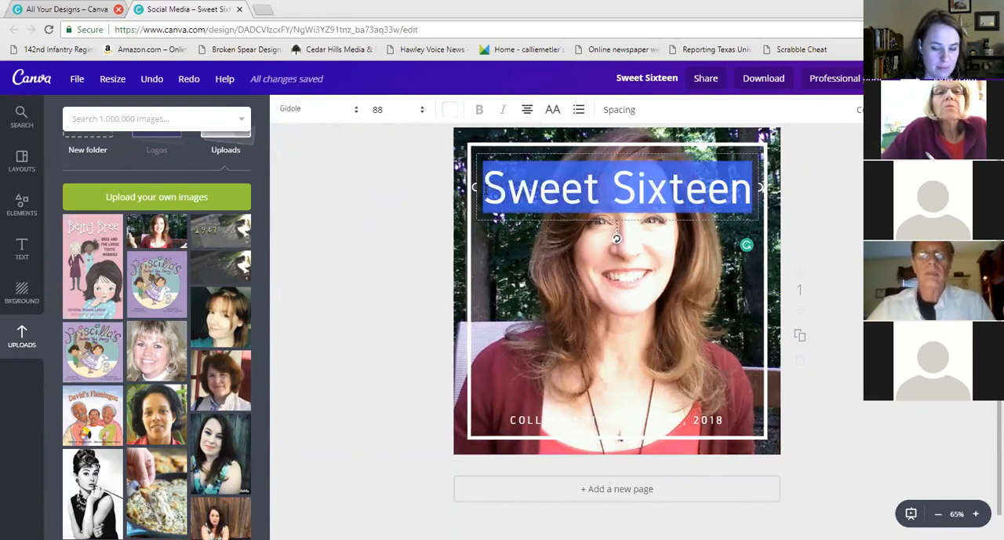
{"action": "type", "text": "Meet Callie"}
{"action": "type", "text": "x"}
Color the title text dark blue from the brand colors
{"action": "left_click_drag", "start_coordinate": [679, 182], "coordinate": [464, 171]}
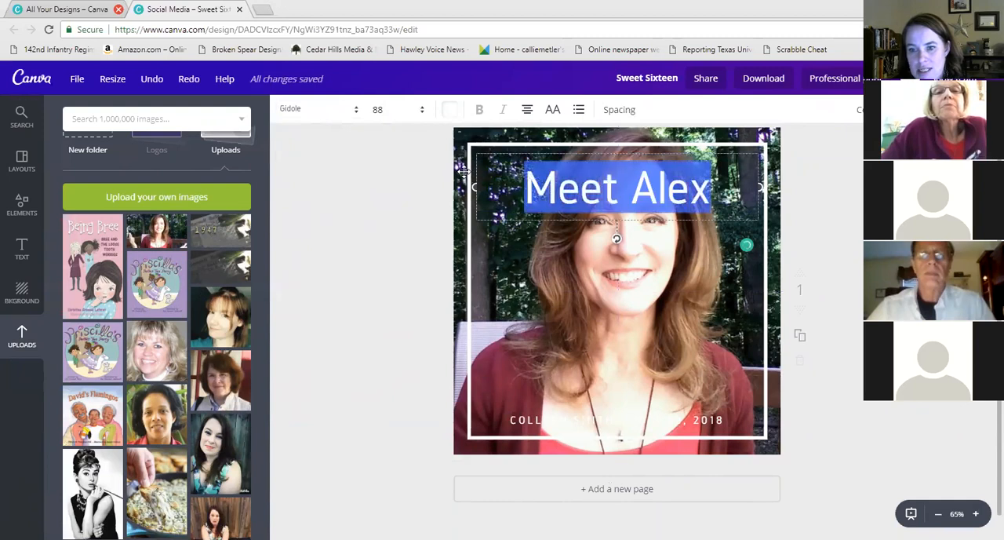
{"action": "left_click", "coordinate": [449, 111]}
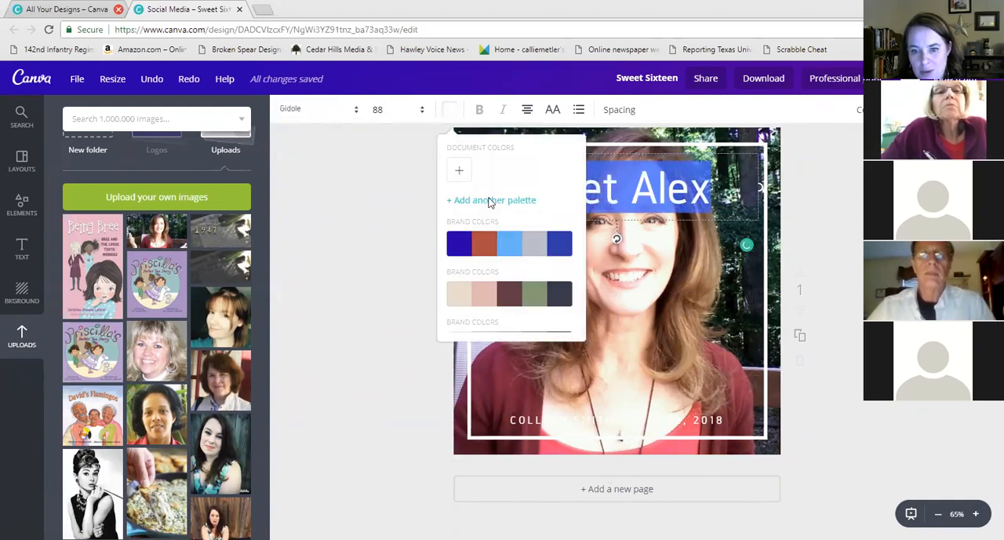
{"action": "left_click", "coordinate": [464, 244]}
{"action": "left_click", "coordinate": [755, 287]}
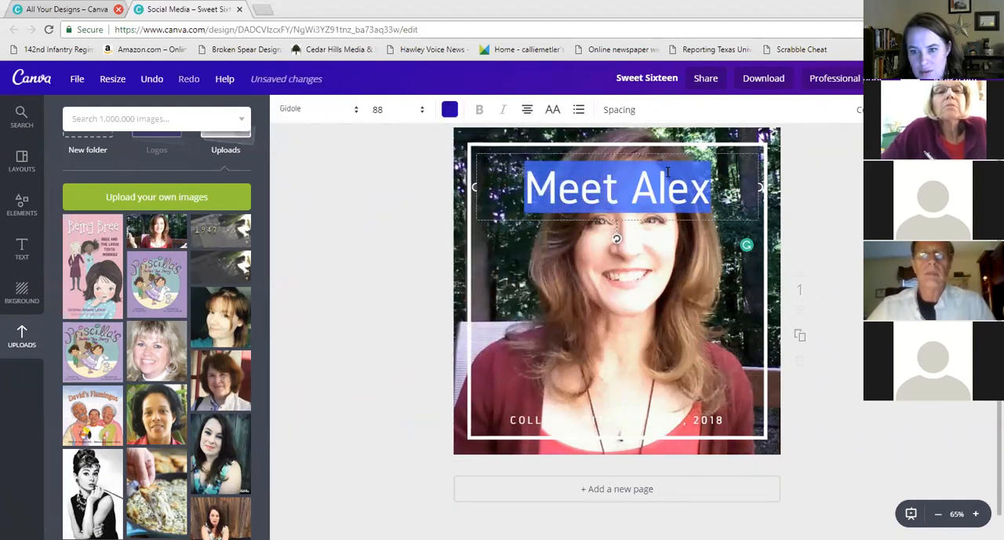
{"action": "left_click", "coordinate": [857, 228]}
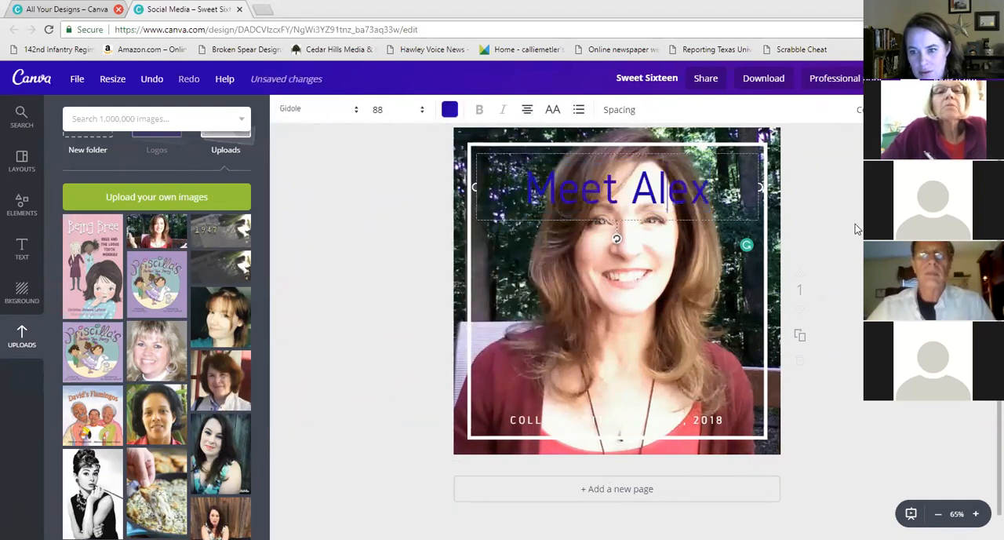
Increase the background photo's transparency to fade it
{"action": "left_click", "coordinate": [773, 198]}
{"action": "left_click", "coordinate": [942, 110]}
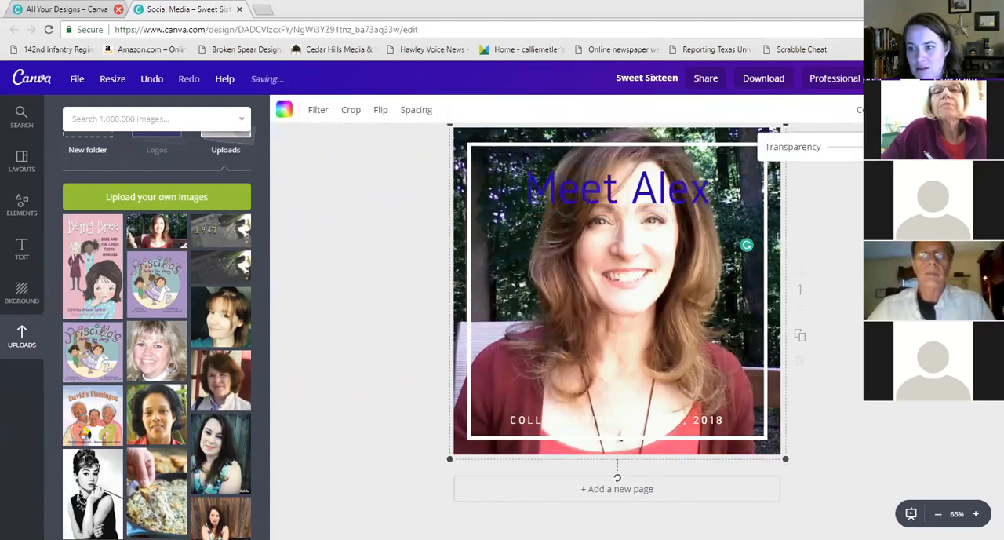
{"action": "left_click_drag", "start_coordinate": [919, 147], "coordinate": [877, 147]}
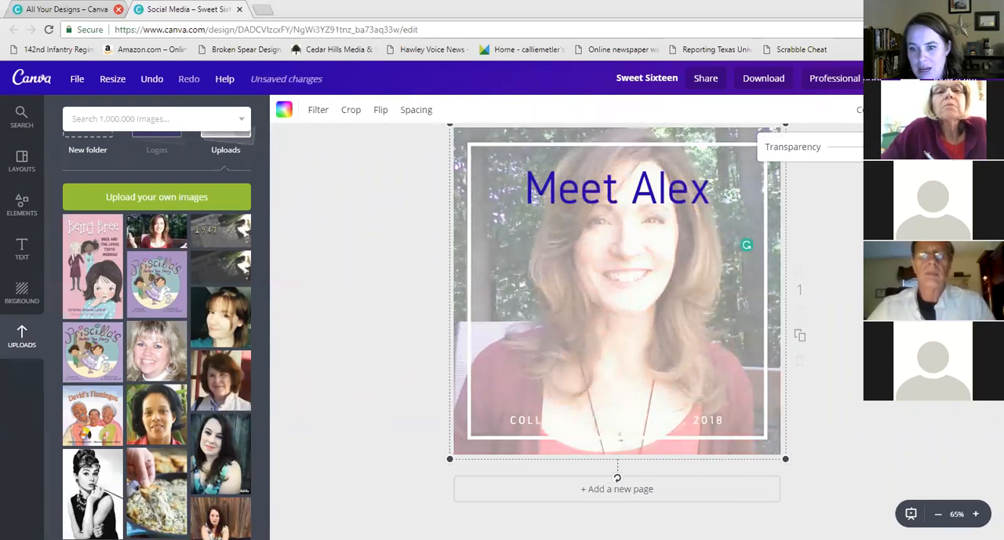
Change the title's font to Abril Fatface
{"action": "left_click", "coordinate": [650, 197]}
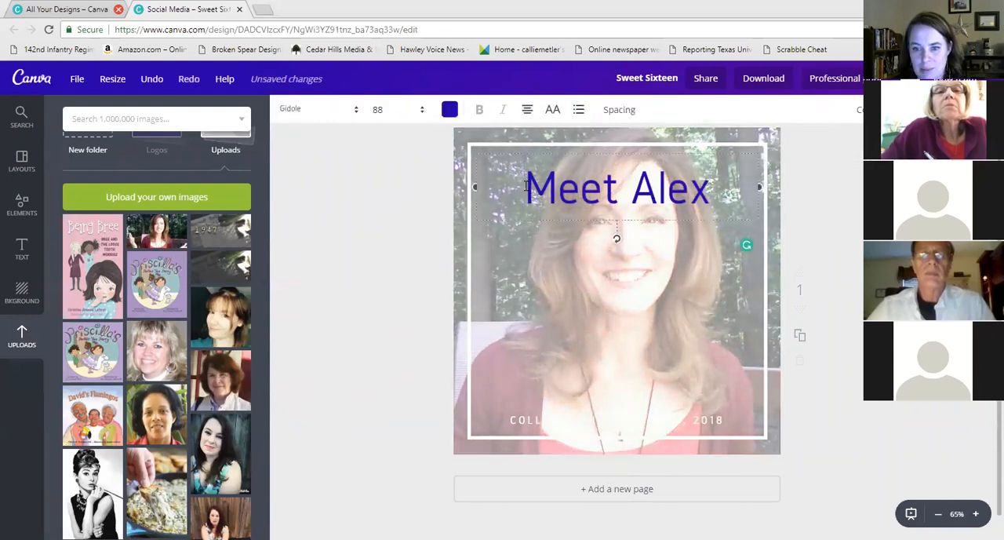
{"action": "left_click_drag", "start_coordinate": [525, 186], "coordinate": [814, 215]}
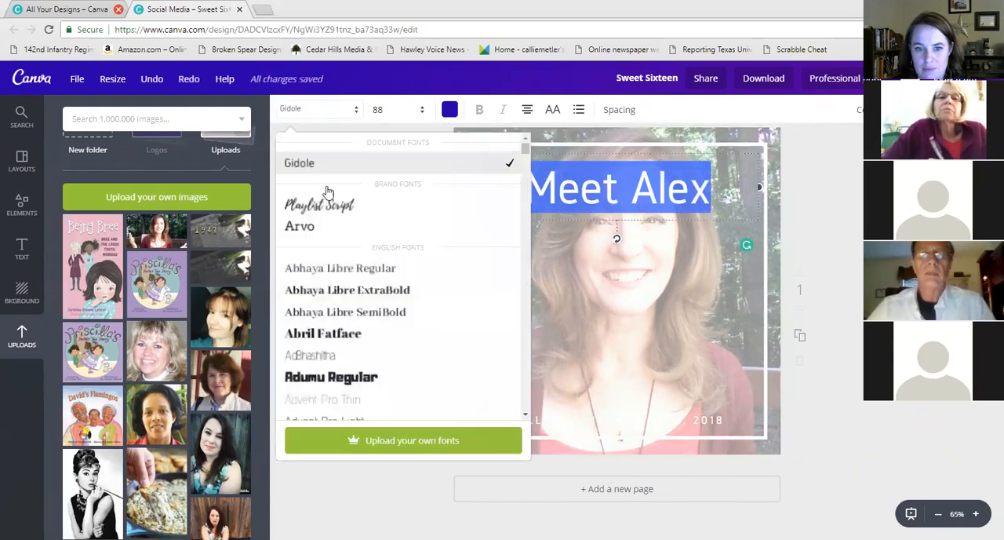
{"action": "left_click", "coordinate": [323, 333]}
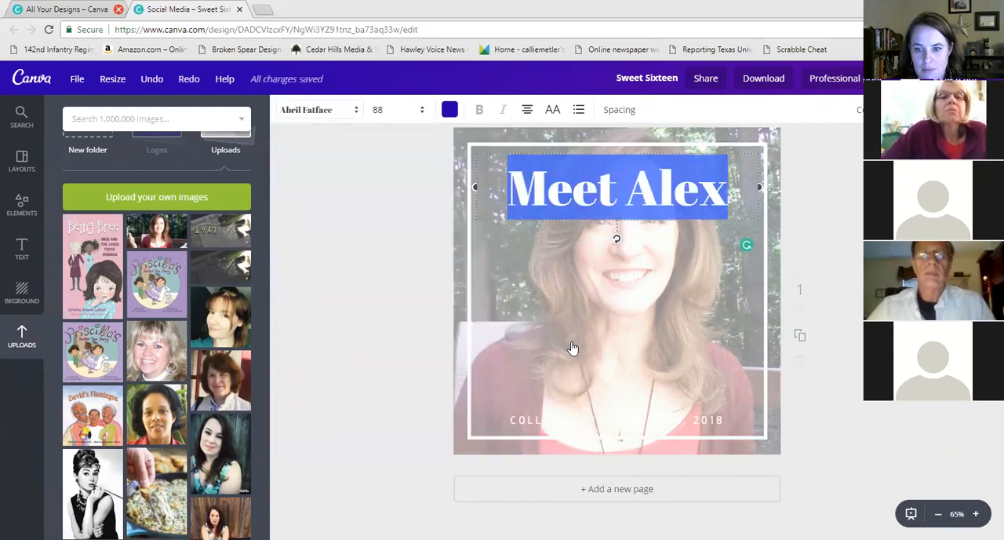
{"action": "left_click", "coordinate": [841, 313]}
Delete the bottom name-and-date line's text and set its color to dark blue
{"action": "left_click", "coordinate": [699, 424]}
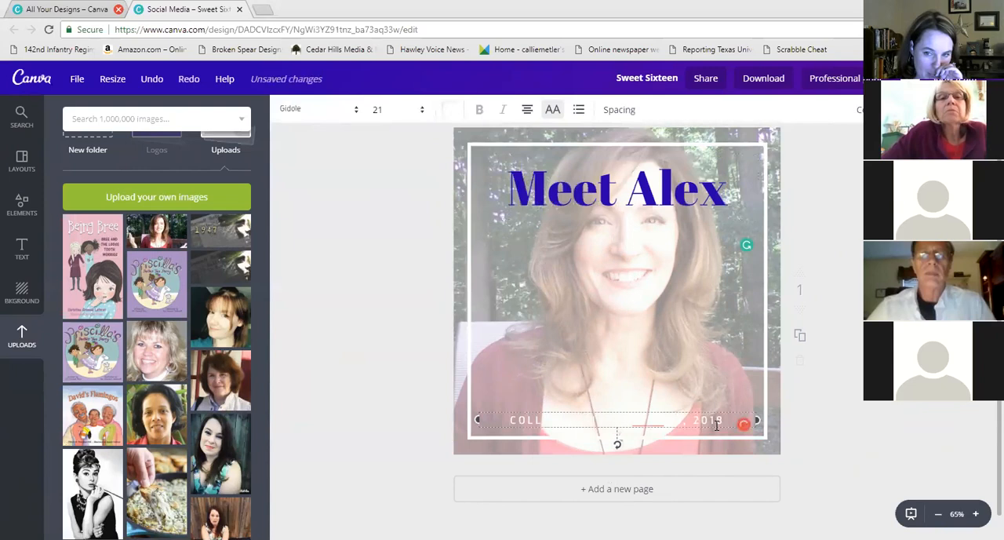
{"action": "left_click_drag", "start_coordinate": [507, 422], "coordinate": [710, 418]}
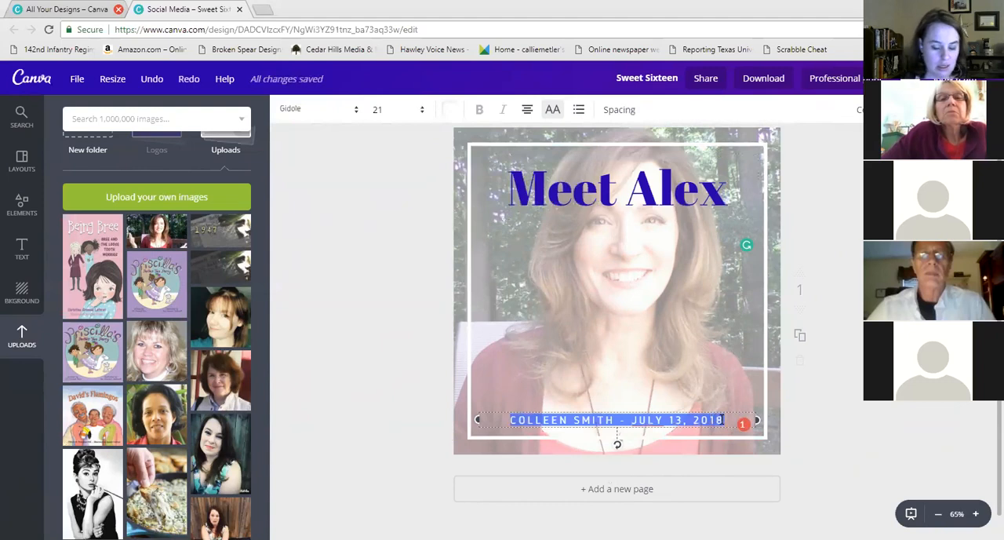
{"action": "key", "text": "BackSpace"}
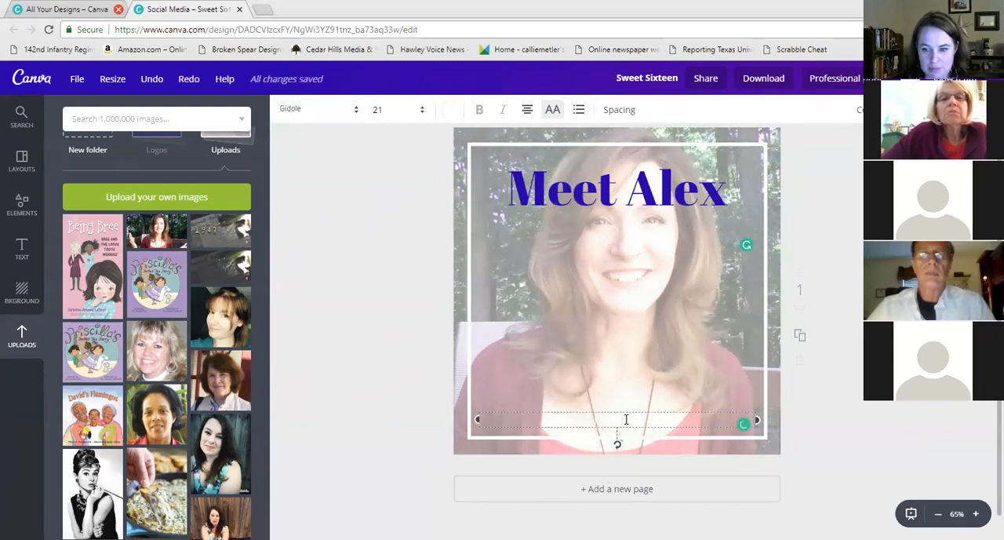
{"action": "left_click_drag", "start_coordinate": [645, 419], "coordinate": [530, 417]}
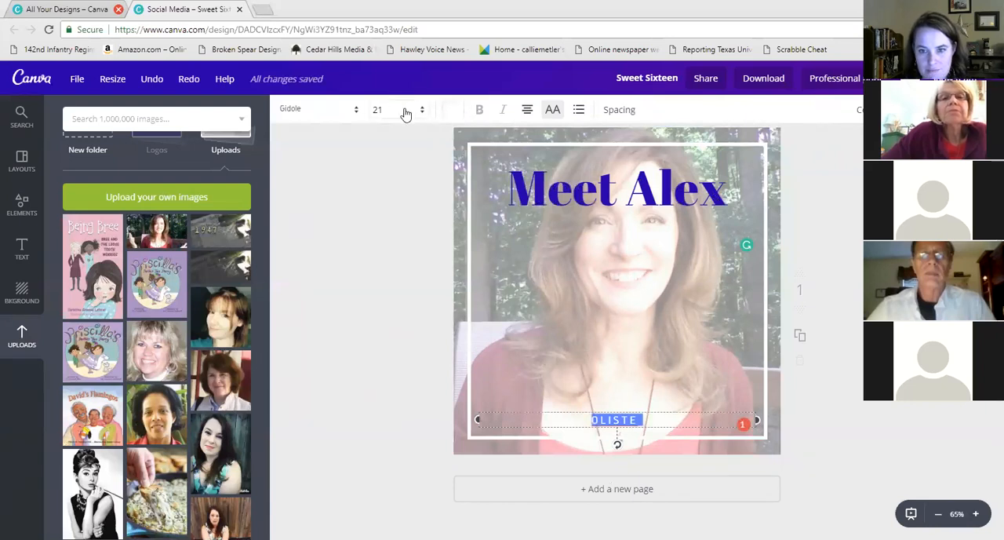
{"action": "left_click", "coordinate": [444, 110]}
{"action": "left_click", "coordinate": [459, 243]}
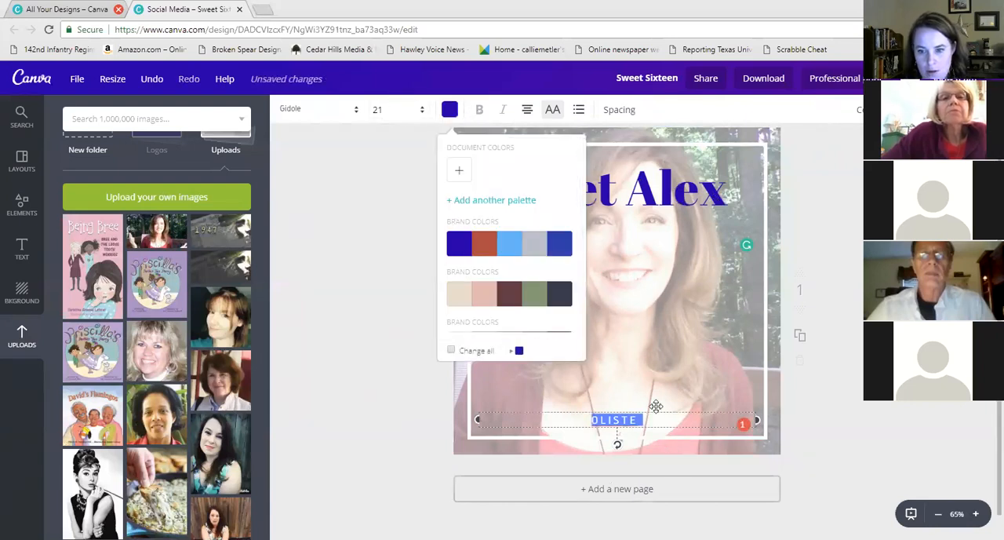
{"action": "left_click_drag", "start_coordinate": [662, 418], "coordinate": [545, 411]}
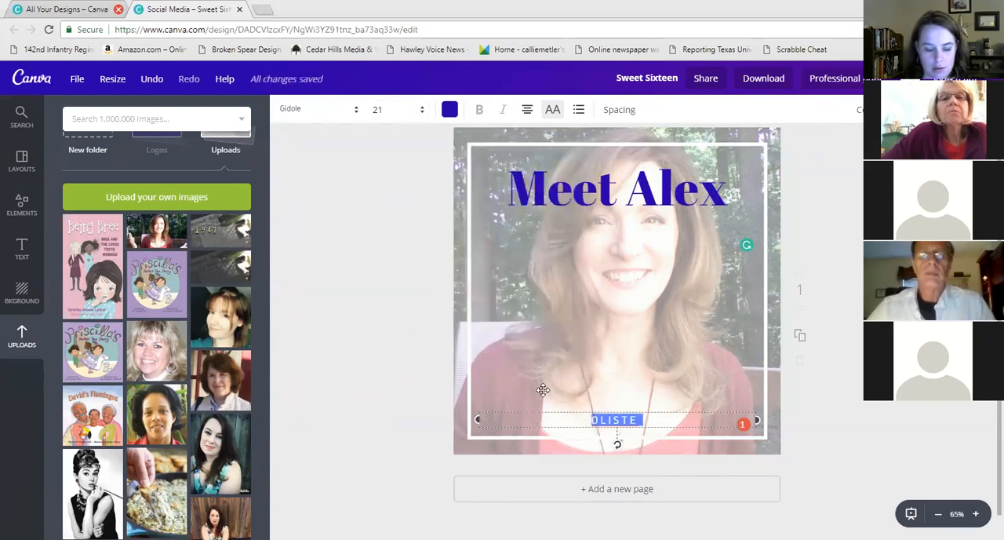
Enter 'LISTEN TO HER NOW ON' plus the host's name and 'PODCAST' as the bottom line, moving it up slightly
{"action": "type", "text": "LISTEN TO"}
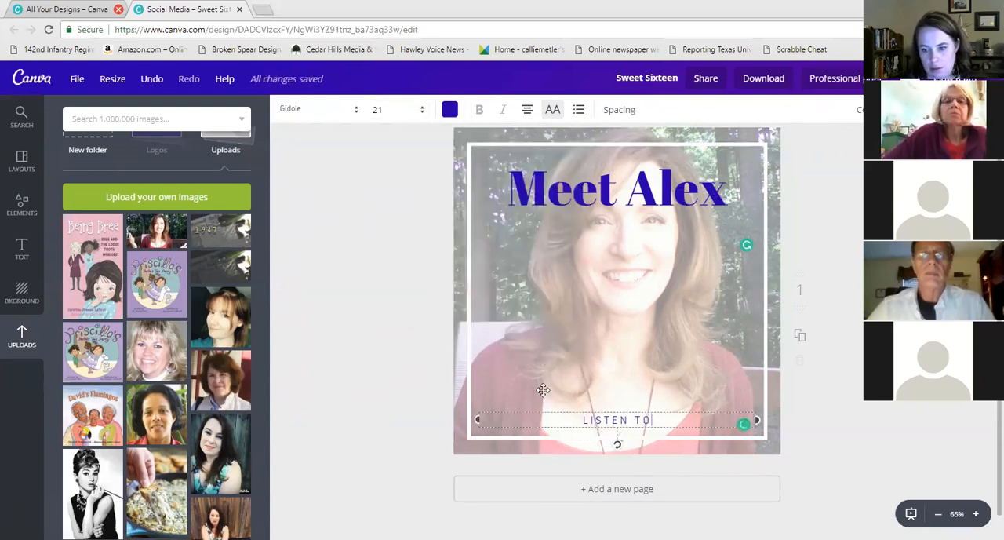
{"action": "type", "text": " HER NOW ON "}
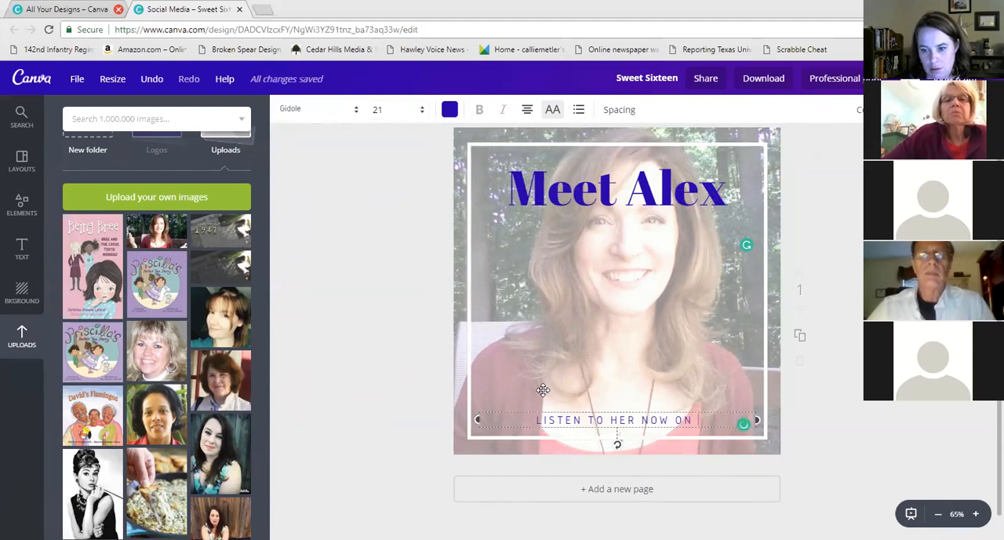
{"action": "type", "text": "CALLIE'S"}
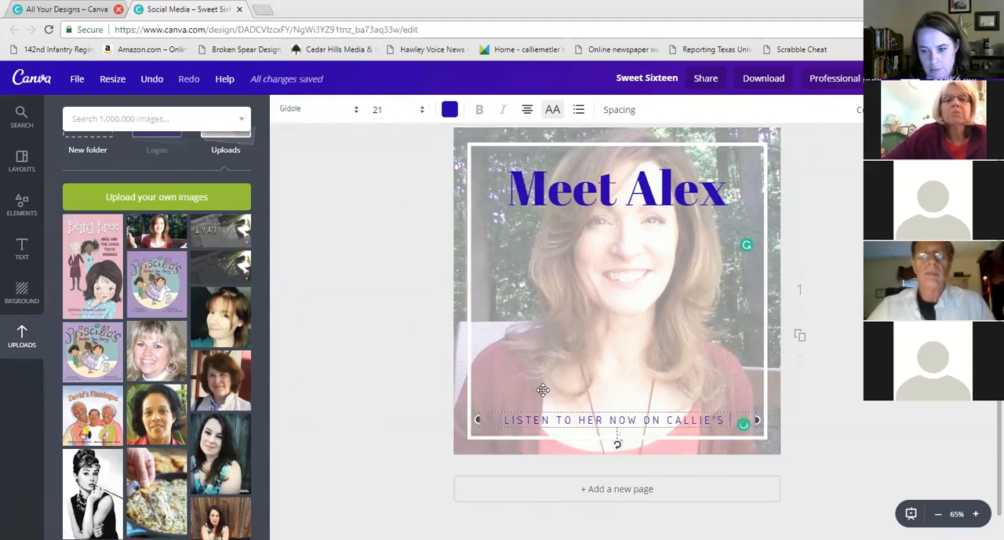
{"action": "type", "text": " PODCAST"}
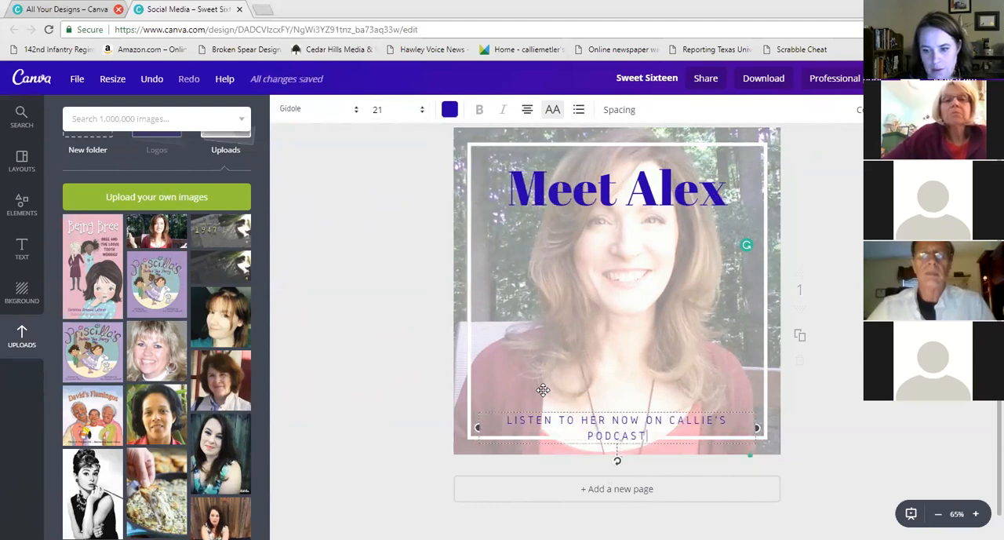
{"action": "left_click_drag", "start_coordinate": [590, 409], "coordinate": [585, 387]}
{"action": "left_click", "coordinate": [814, 404]}
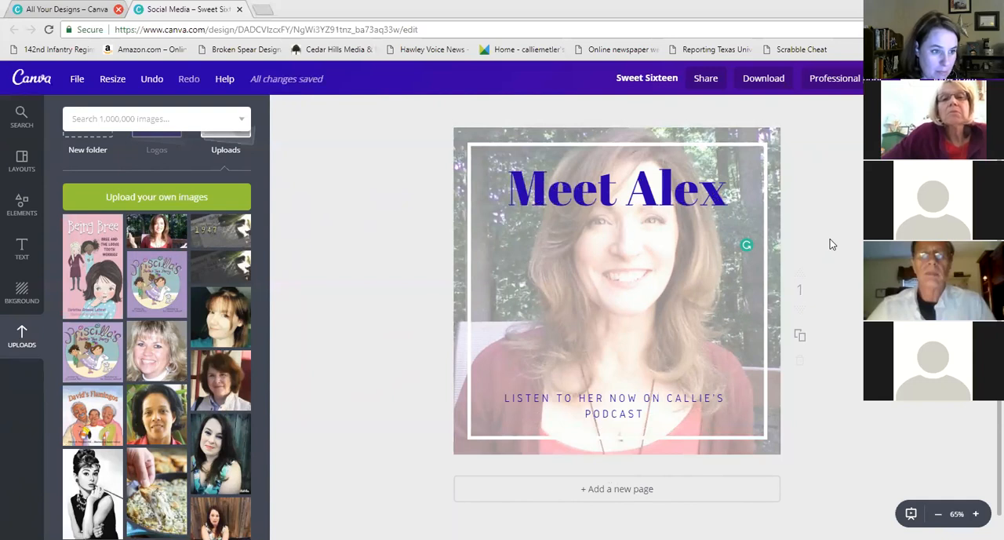
Magic-resize a copy of the design into the Facebook Cover format only
{"action": "left_click", "coordinate": [74, 82]}
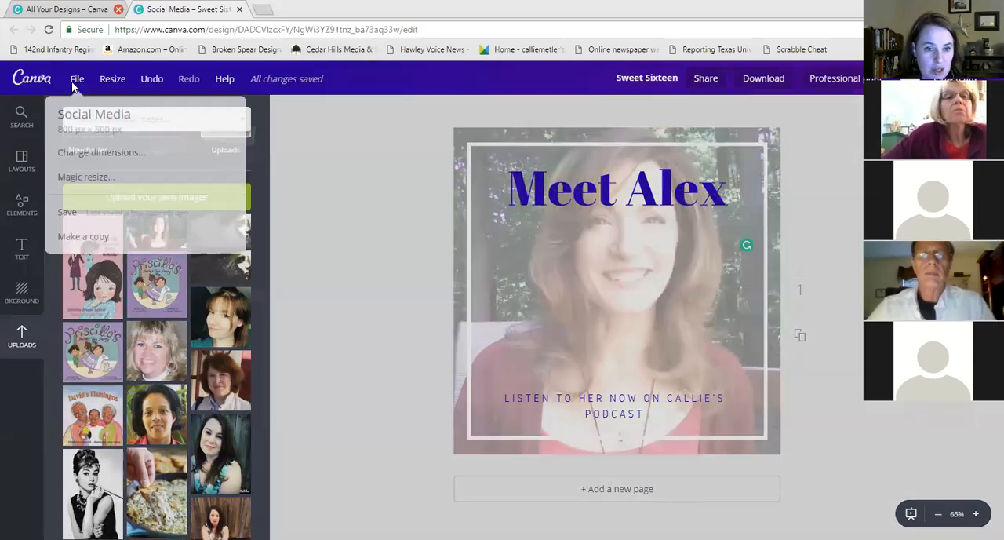
{"action": "left_click", "coordinate": [117, 178]}
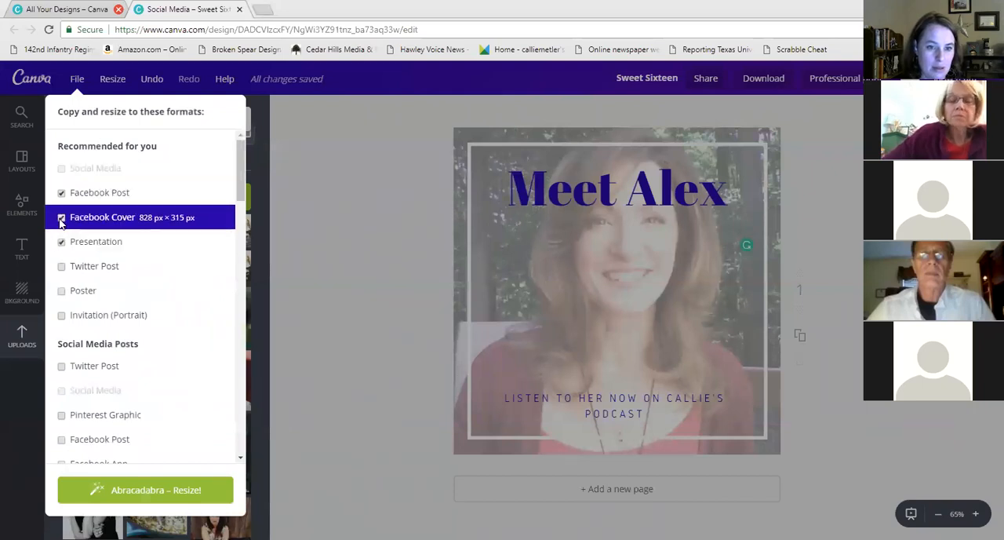
{"action": "left_click", "coordinate": [62, 193]}
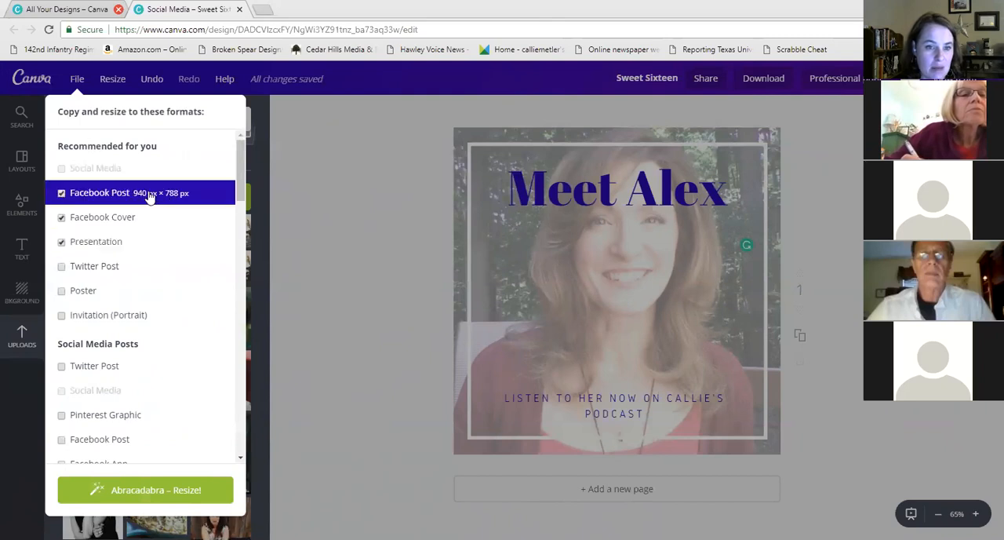
{"action": "left_click", "coordinate": [62, 193]}
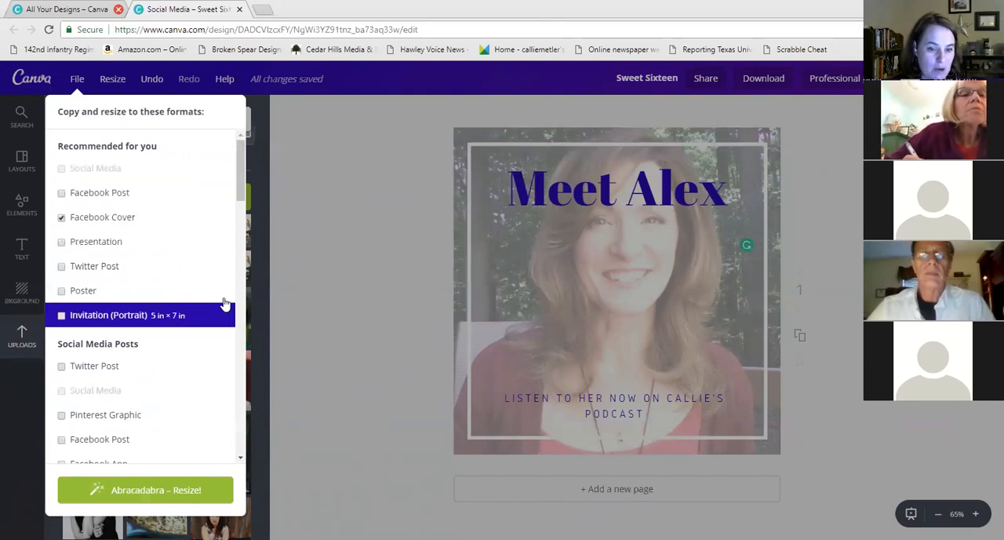
{"action": "left_click", "coordinate": [155, 491]}
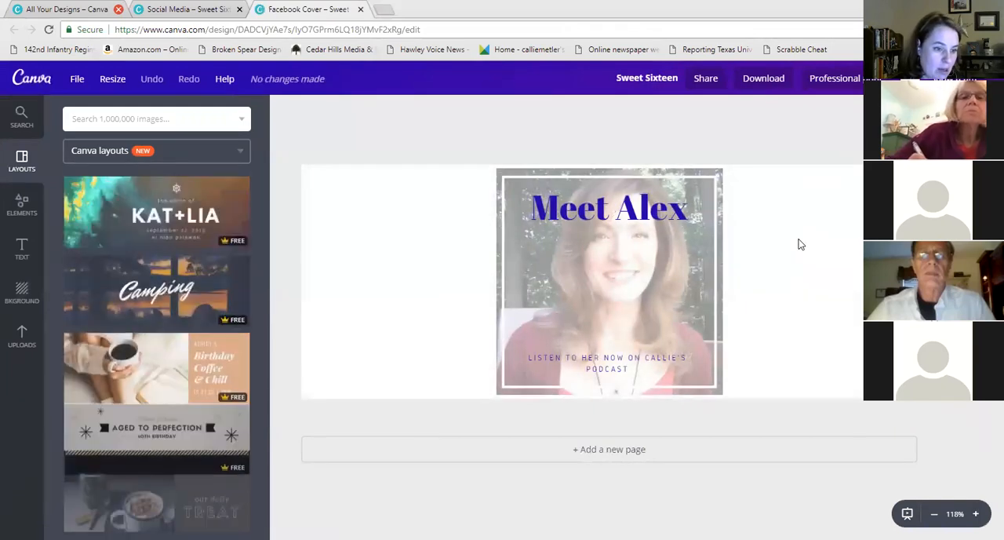
Move the portrait photo to the cover's left side and the 'Meet Alex' title to the right
{"action": "left_click_drag", "start_coordinate": [716, 173], "coordinate": [518, 170]}
{"action": "left_click", "coordinate": [678, 184]}
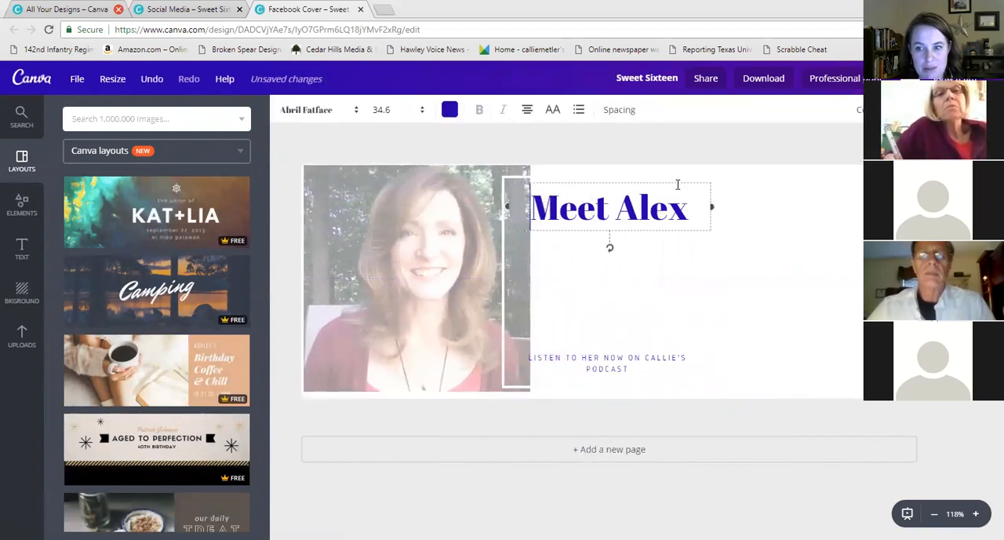
{"action": "left_click_drag", "start_coordinate": [672, 181], "coordinate": [767, 175]}
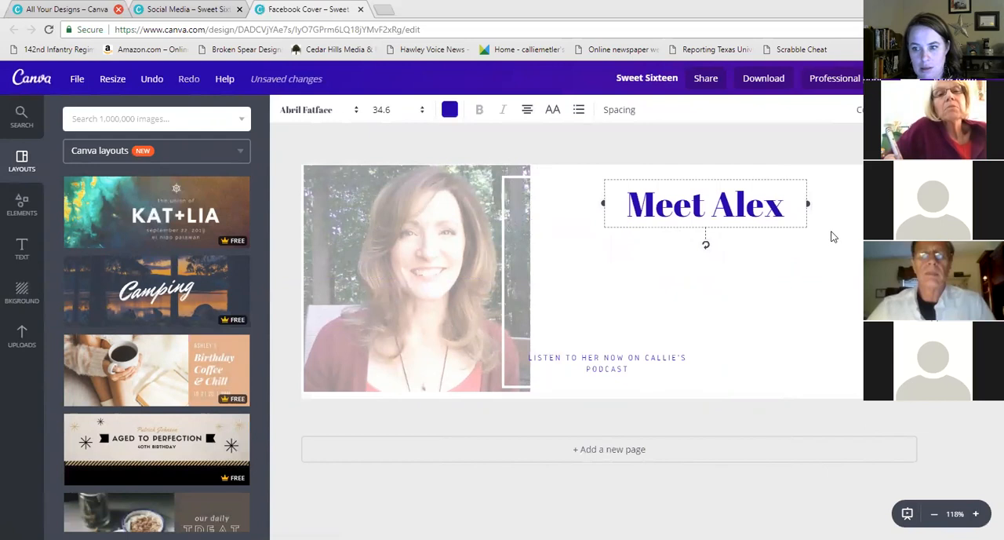
{"action": "left_click_drag", "start_coordinate": [809, 204], "coordinate": [899, 204]}
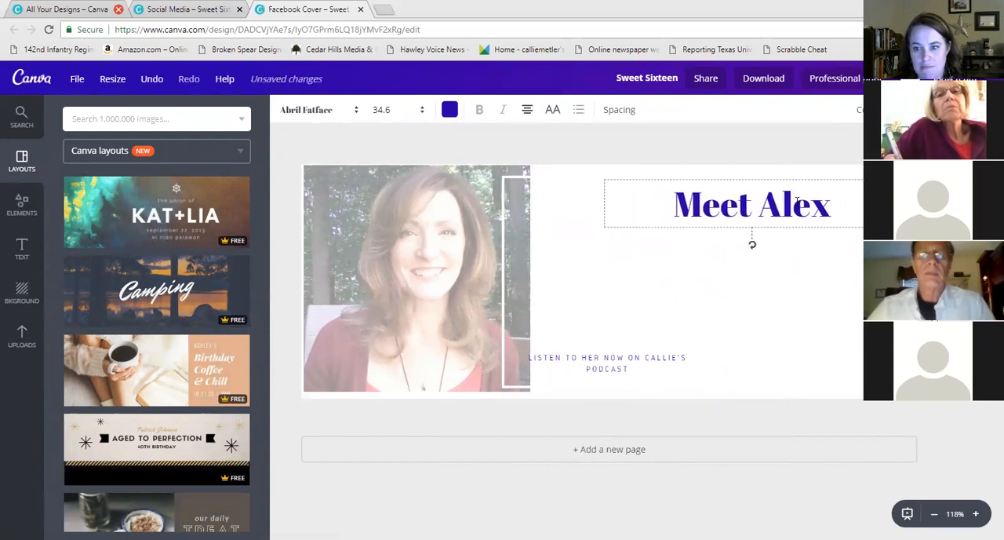
Restore the photo's full opacity and move the white border frame onto the photo
{"action": "left_click", "coordinate": [372, 261]}
{"action": "left_click", "coordinate": [939, 110]}
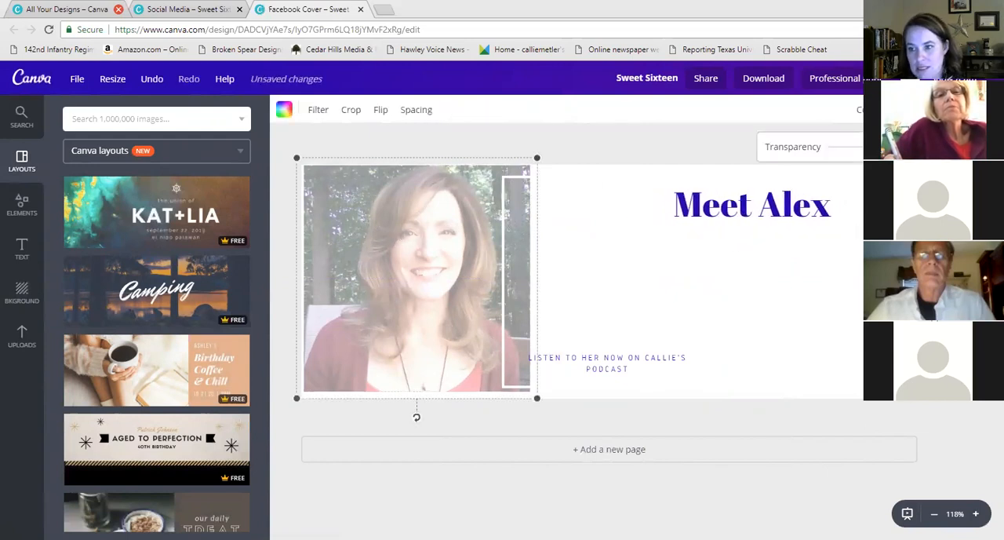
{"action": "left_click_drag", "start_coordinate": [887, 147], "coordinate": [934, 147]}
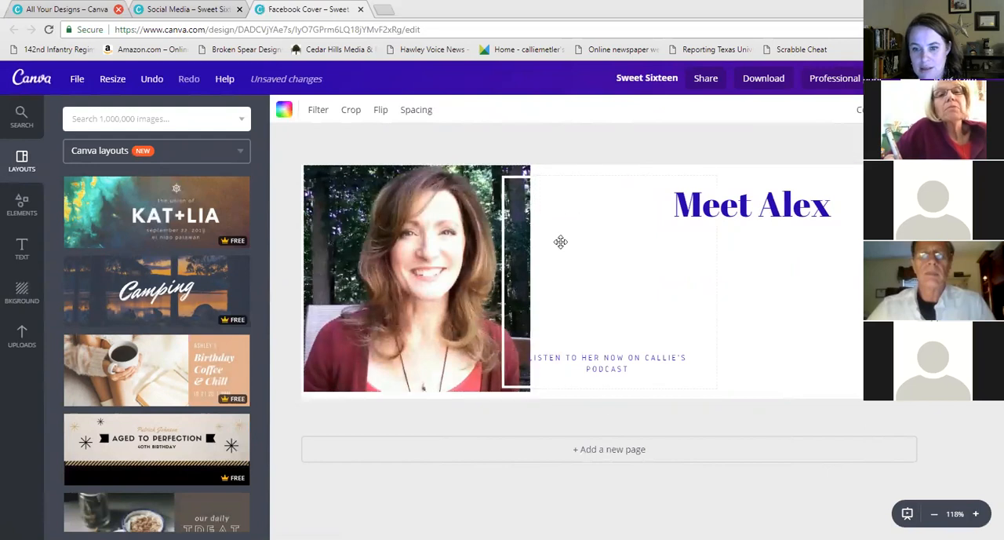
{"action": "left_click", "coordinate": [517, 184]}
{"action": "left_click_drag", "start_coordinate": [399, 160], "coordinate": [324, 185]}
Place the bottom podcast line directly under the title and align both on the right side
{"action": "left_click", "coordinate": [618, 355]}
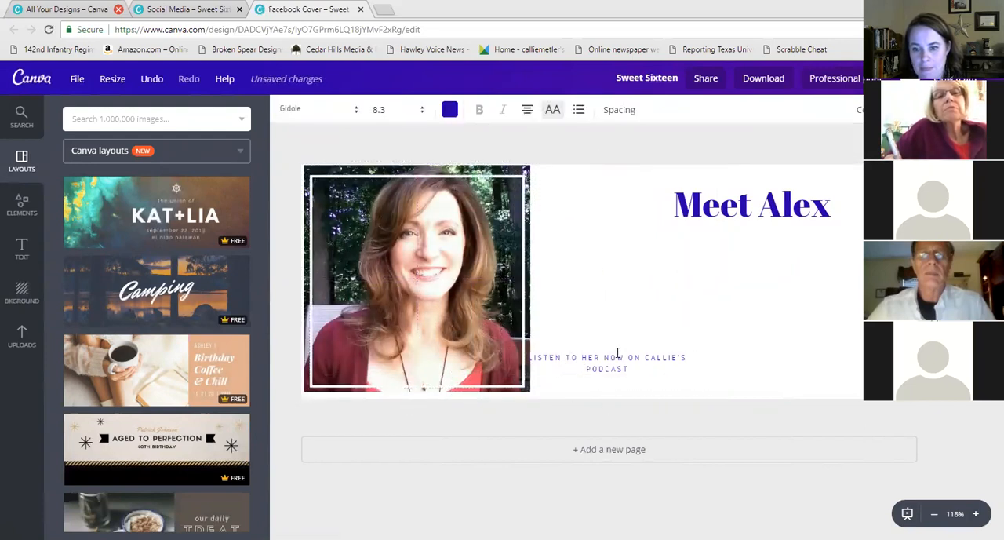
{"action": "left_click_drag", "start_coordinate": [650, 349], "coordinate": [790, 238]}
{"action": "left_click", "coordinate": [782, 178]}
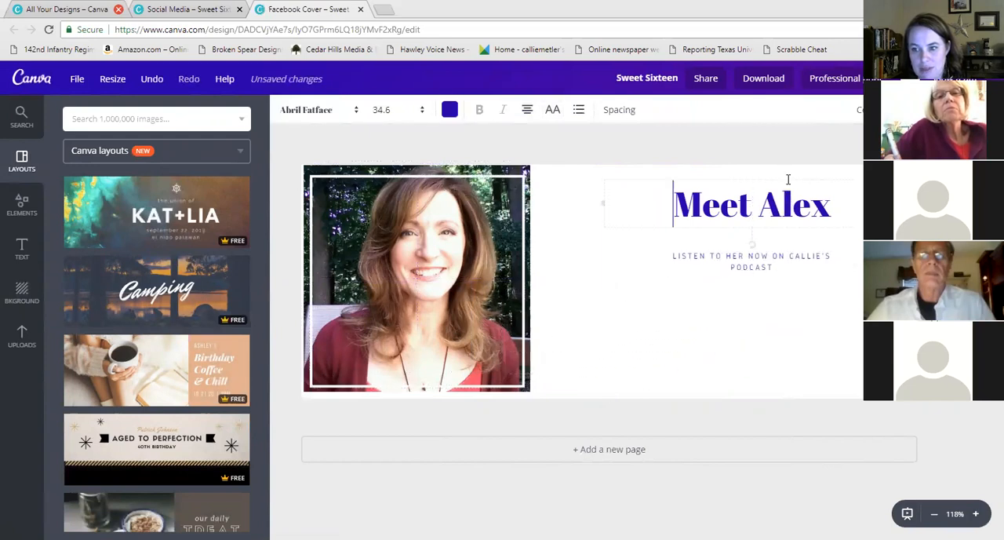
{"action": "left_click_drag", "start_coordinate": [782, 177], "coordinate": [759, 176]}
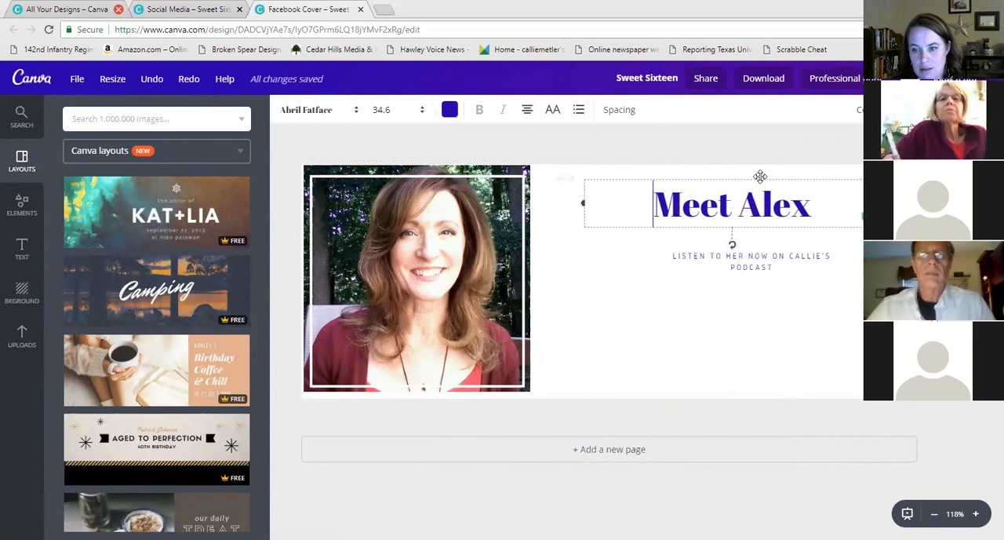
{"action": "left_click", "coordinate": [772, 253]}
{"action": "left_click_drag", "start_coordinate": [773, 249], "coordinate": [741, 231]}
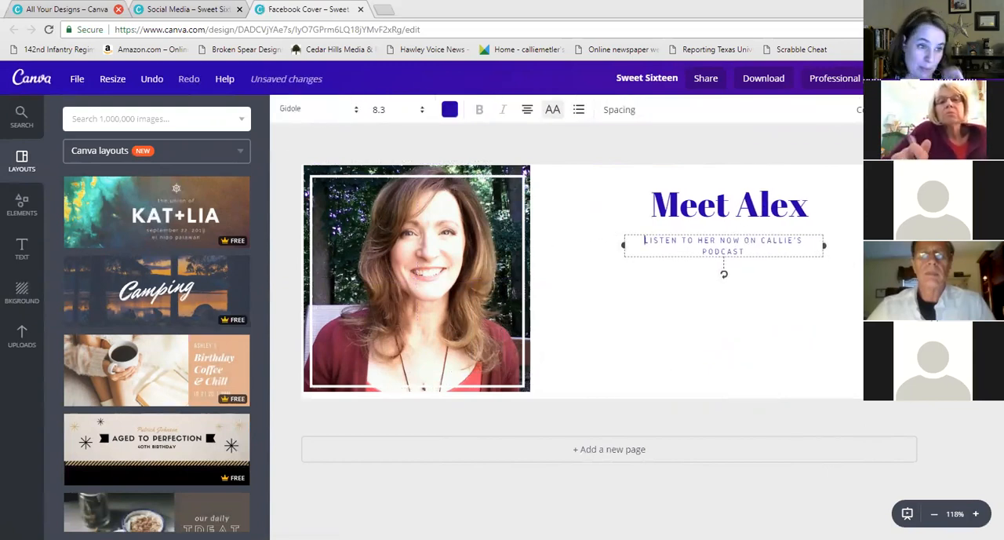
Insert the uploaded 'Finn Finds a Friend' book cover and place it between the photo and the title
{"action": "left_click", "coordinate": [22, 333]}
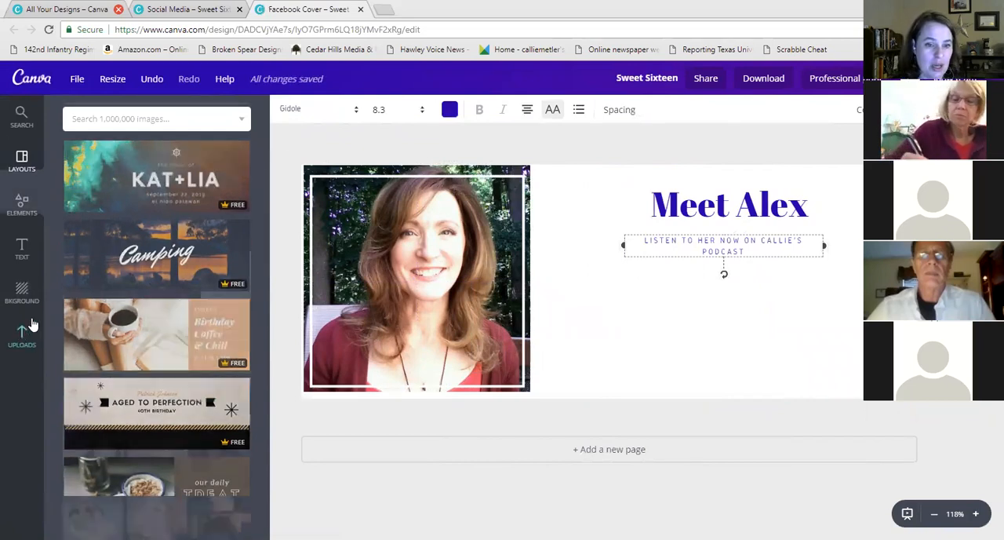
{"action": "scroll", "coordinate": [167, 320], "scroll_direction": "down", "scroll_amount": 5}
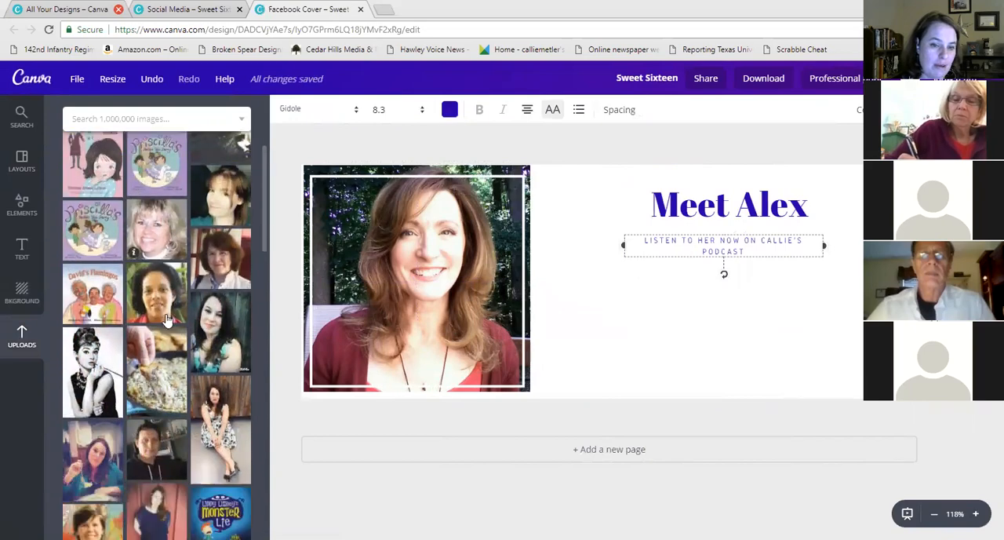
{"action": "scroll", "coordinate": [166, 320], "scroll_direction": "down", "scroll_amount": 15}
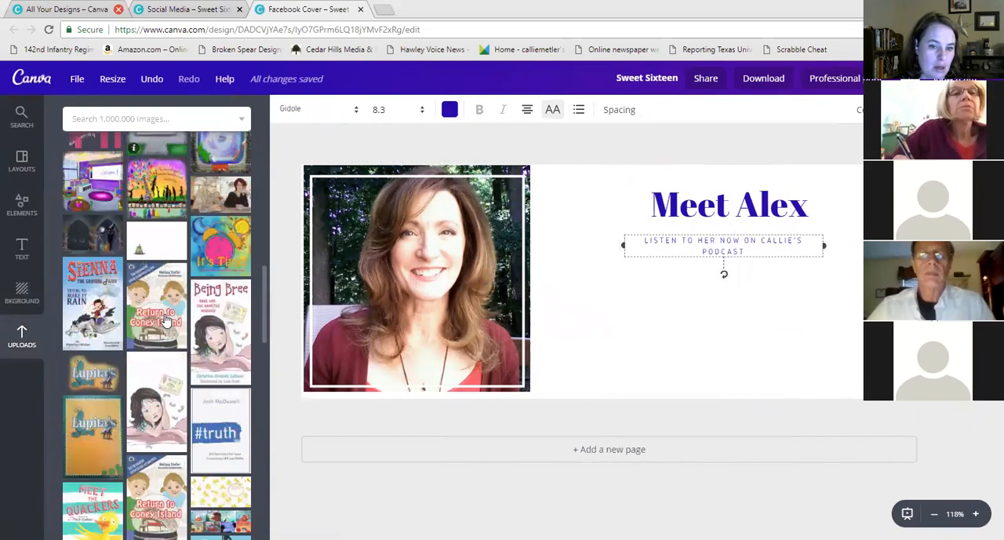
{"action": "scroll", "coordinate": [166, 317], "scroll_direction": "down", "scroll_amount": 3}
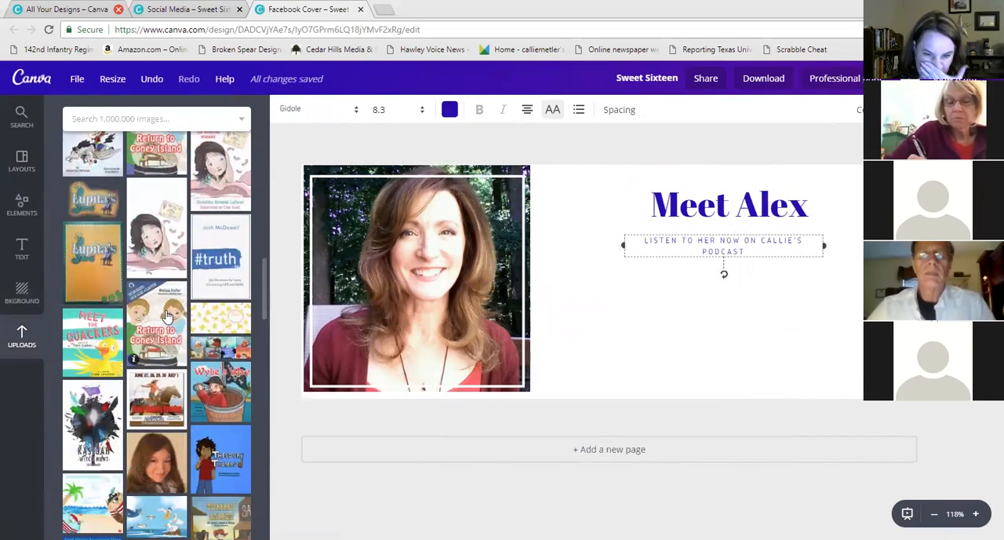
{"action": "scroll", "coordinate": [167, 316], "scroll_direction": "down", "scroll_amount": 1}
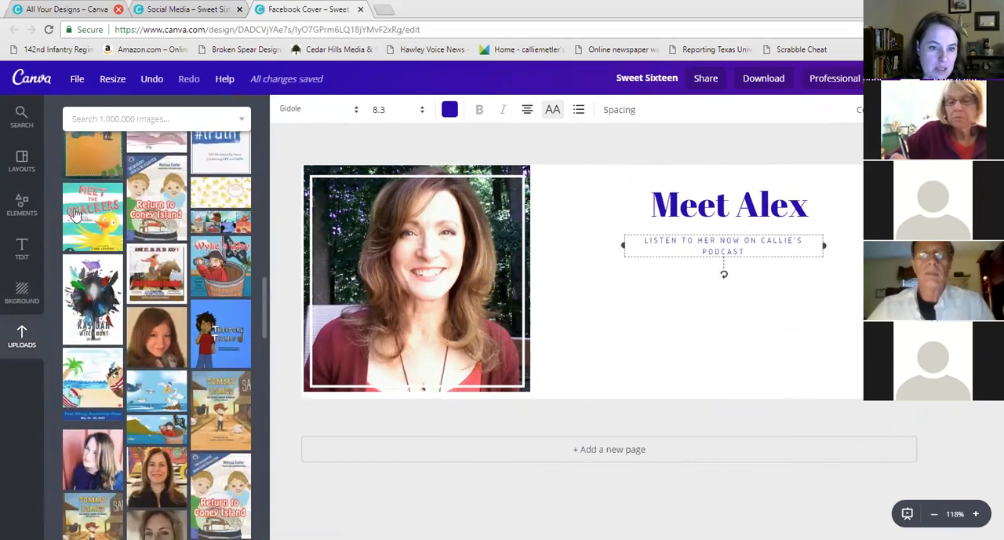
{"action": "scroll", "coordinate": [197, 320], "scroll_direction": "down", "scroll_amount": 1}
{"action": "scroll", "coordinate": [196, 320], "scroll_direction": "down", "scroll_amount": 2}
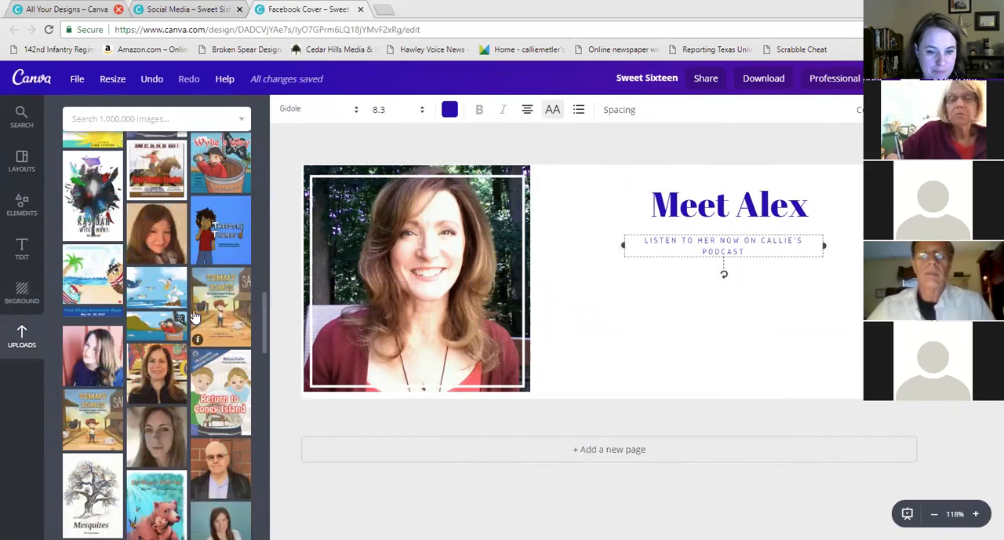
{"action": "scroll", "coordinate": [216, 322], "scroll_direction": "up", "scroll_amount": 4}
{"action": "scroll", "coordinate": [218, 322], "scroll_direction": "up", "scroll_amount": 3}
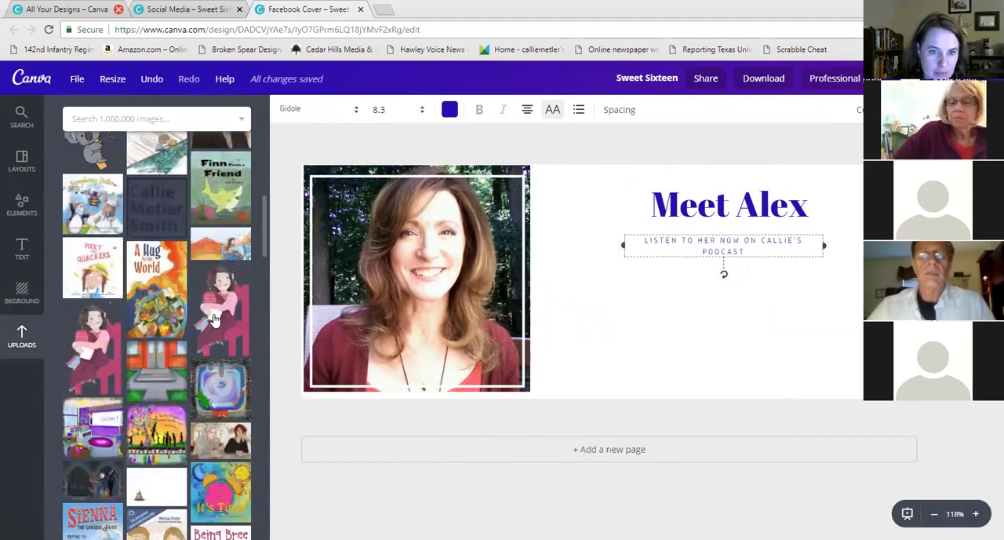
{"action": "left_click", "coordinate": [232, 323]}
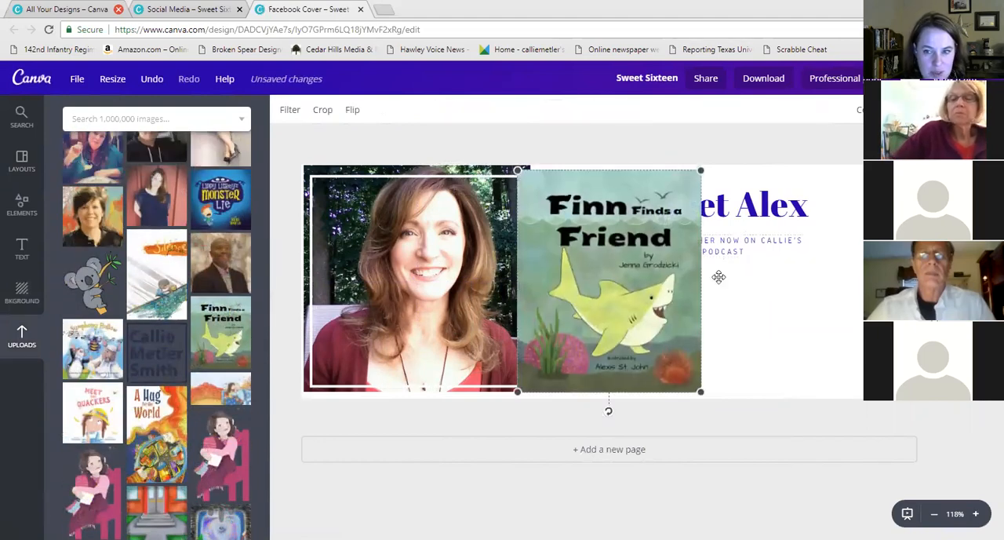
{"action": "mouse_move", "coordinate": [652, 262]}
{"action": "left_mouse_down"}
{"action": "mouse_move", "coordinate": [502, 261]}
{"action": "mouse_move", "coordinate": [634, 255]}
{"action": "left_mouse_up"}
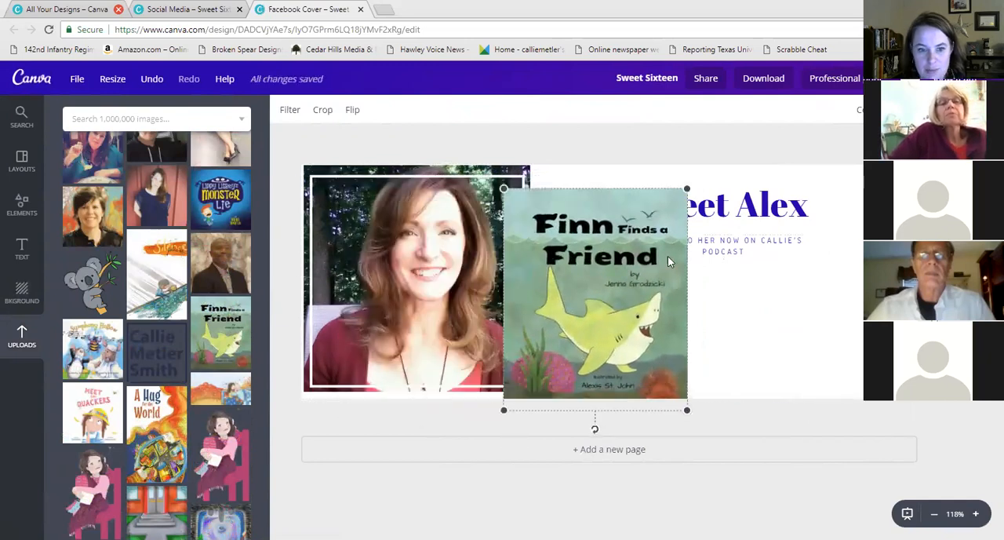
{"action": "left_click_drag", "start_coordinate": [674, 387], "coordinate": [612, 348]}
{"action": "left_click_drag", "start_coordinate": [546, 291], "coordinate": [587, 297]}
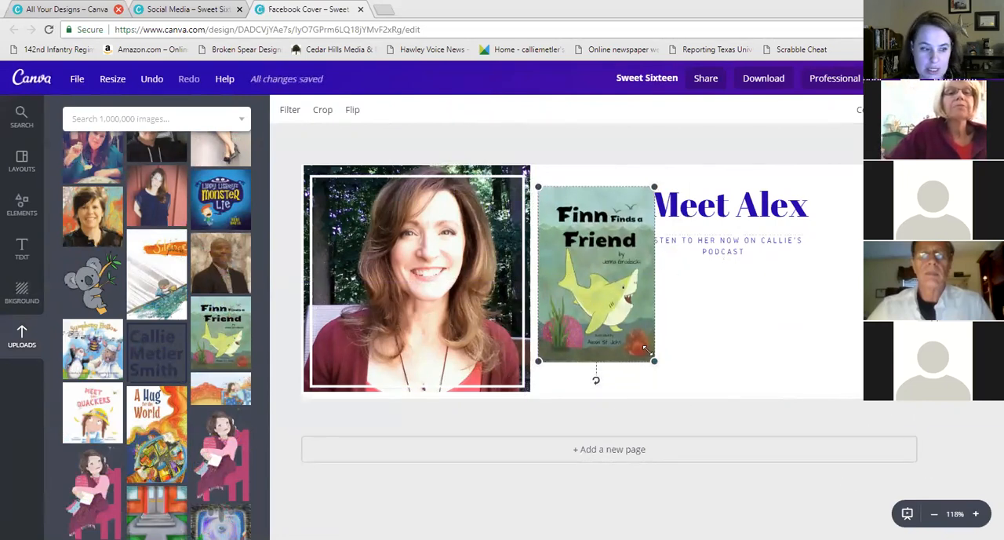
Shrink the book cover, move it beside the portrait and tilt it slightly
{"action": "left_click_drag", "start_coordinate": [655, 364], "coordinate": [640, 335]}
{"action": "left_click_drag", "start_coordinate": [618, 281], "coordinate": [603, 311]}
{"action": "left_click_drag", "start_coordinate": [580, 386], "coordinate": [595, 382]}
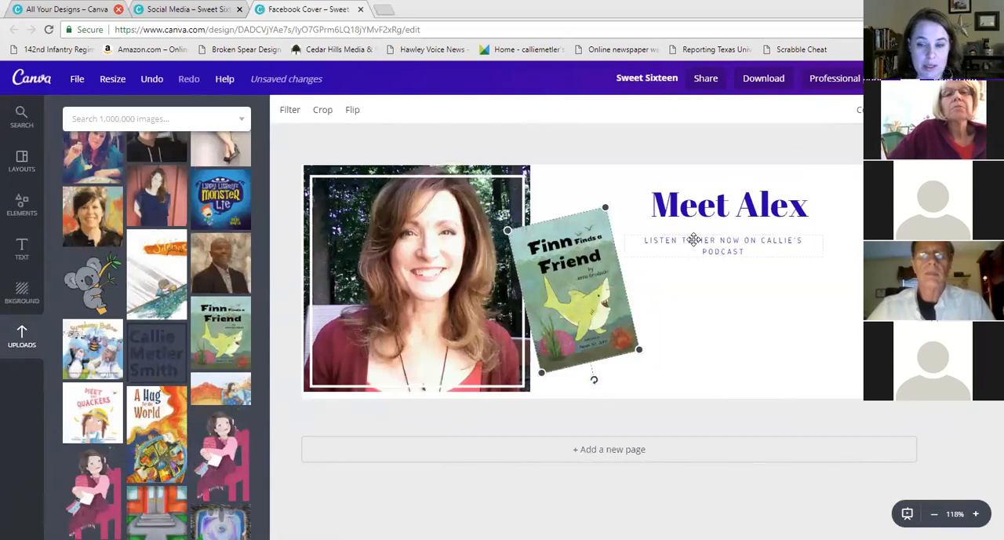
{"action": "left_click_drag", "start_coordinate": [590, 379], "coordinate": [580, 381]}
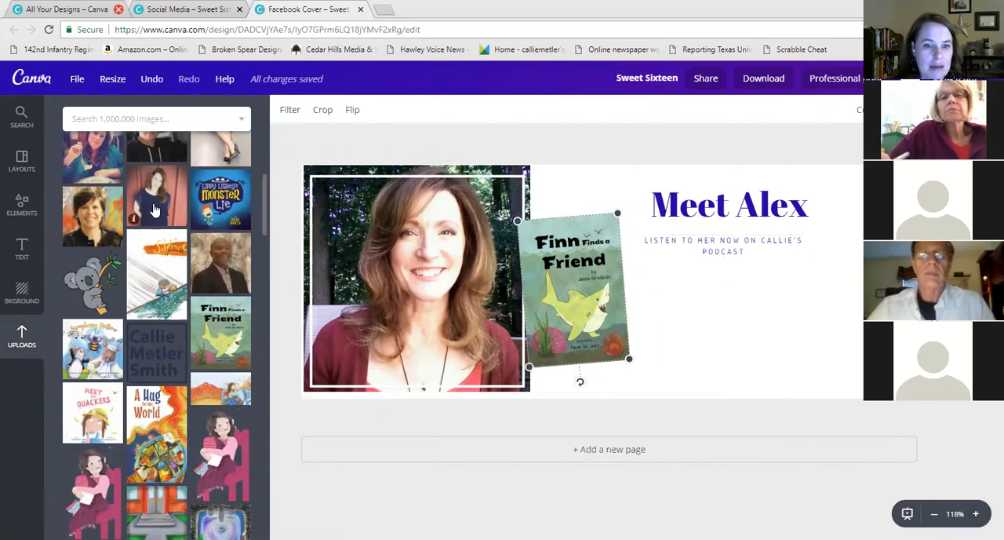
Try adding the 'chaos' and Clear Fork Publishing logos from the Logos folder to the cover
{"action": "scroll", "coordinate": [146, 259], "scroll_direction": "up", "scroll_amount": 10}
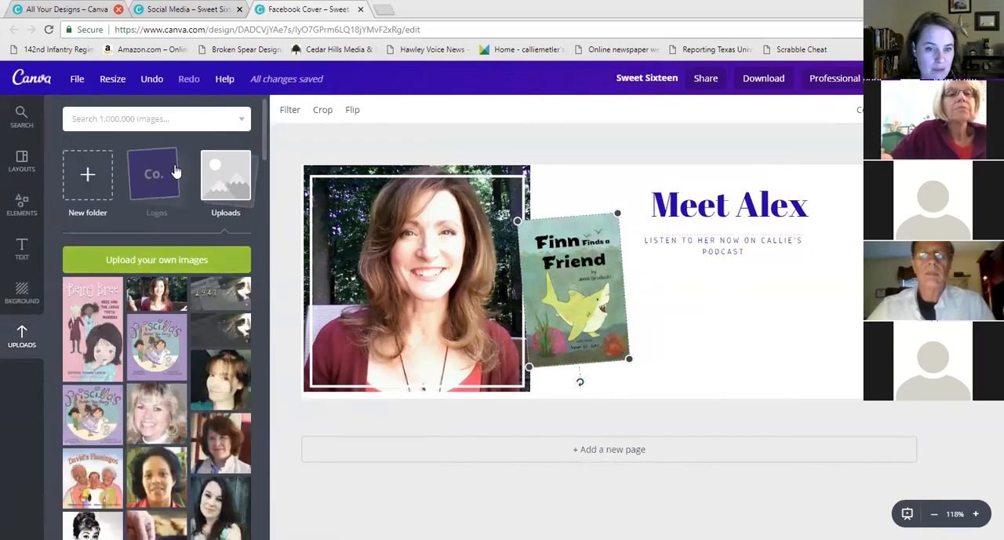
{"action": "left_click", "coordinate": [169, 174]}
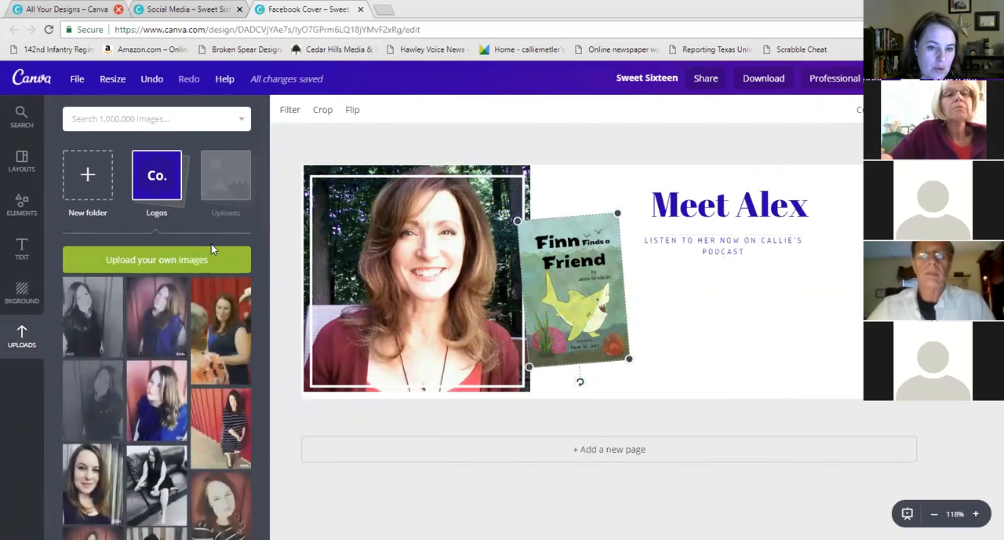
{"action": "scroll", "coordinate": [189, 274], "scroll_direction": "down", "scroll_amount": 5}
{"action": "scroll", "coordinate": [185, 288], "scroll_direction": "down", "scroll_amount": 10}
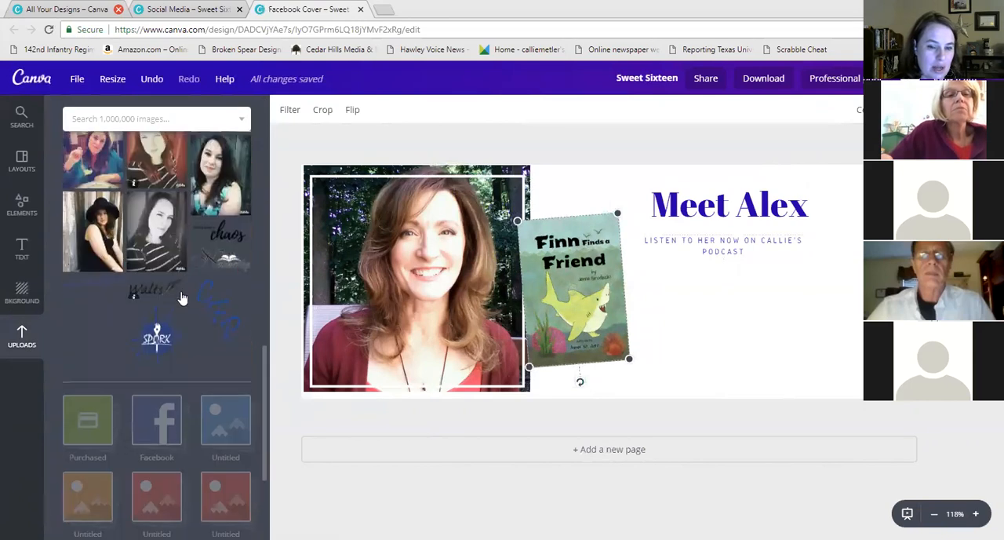
{"action": "scroll", "coordinate": [184, 287], "scroll_direction": "up", "scroll_amount": 5}
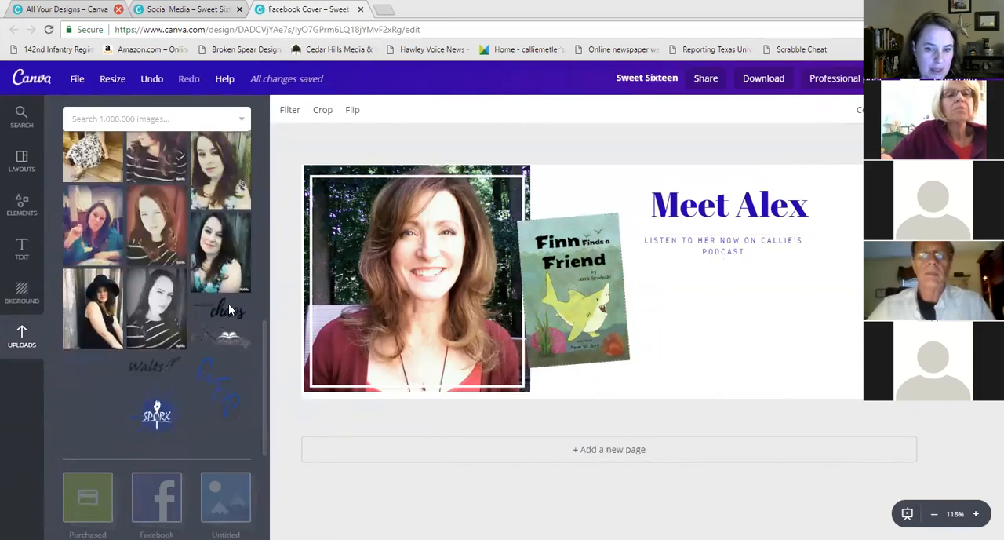
{"action": "left_click", "coordinate": [226, 307]}
{"action": "left_click", "coordinate": [90, 359]}
{"action": "left_click_drag", "start_coordinate": [901, 223], "coordinate": [797, 244]}
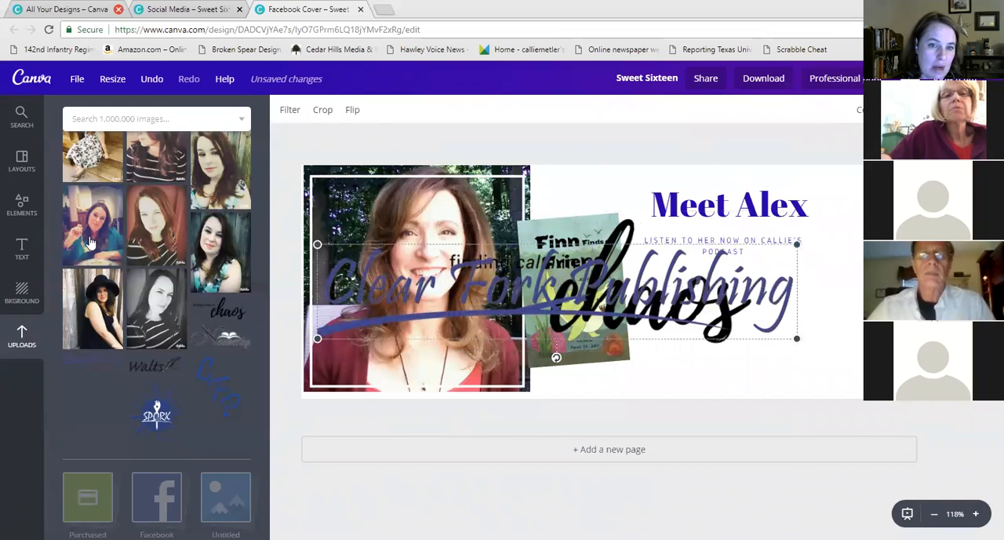
Delete both added logos from the cover
{"action": "scroll", "coordinate": [90, 244], "scroll_direction": "up", "scroll_amount": 10}
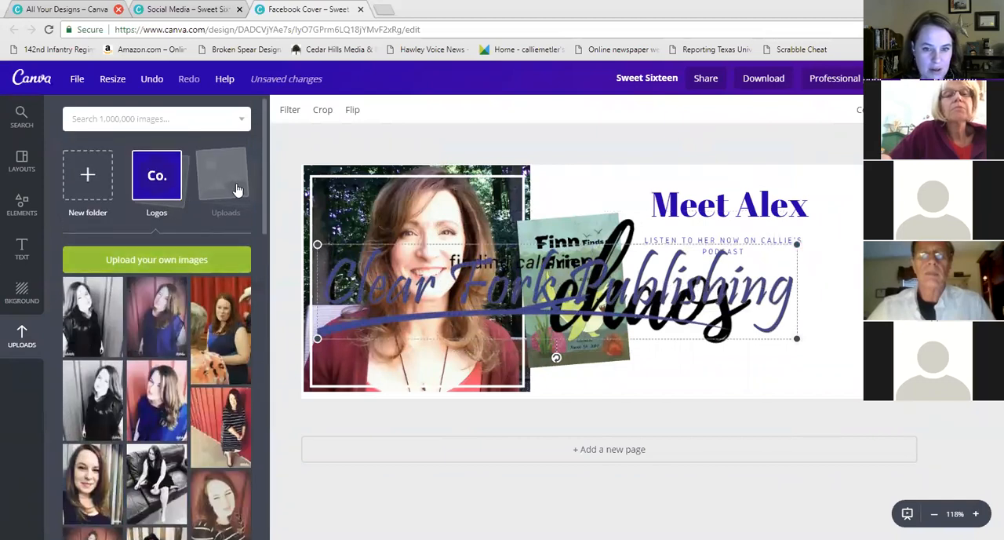
{"action": "left_click", "coordinate": [235, 188]}
{"action": "scroll", "coordinate": [216, 320], "scroll_direction": "down", "scroll_amount": 1}
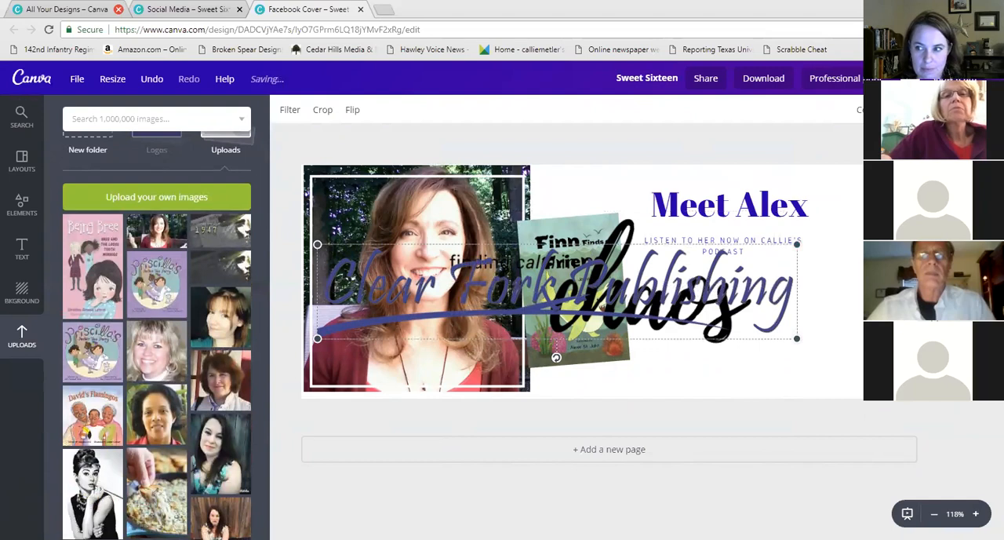
{"action": "key", "text": "Delete"}
{"action": "left_click", "coordinate": [579, 238]}
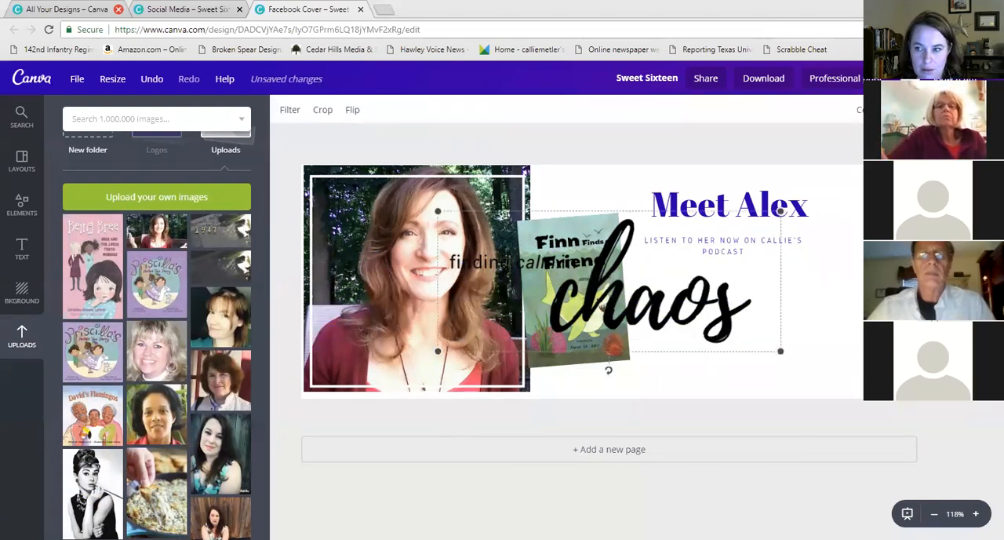
{"action": "key", "text": "Delete"}
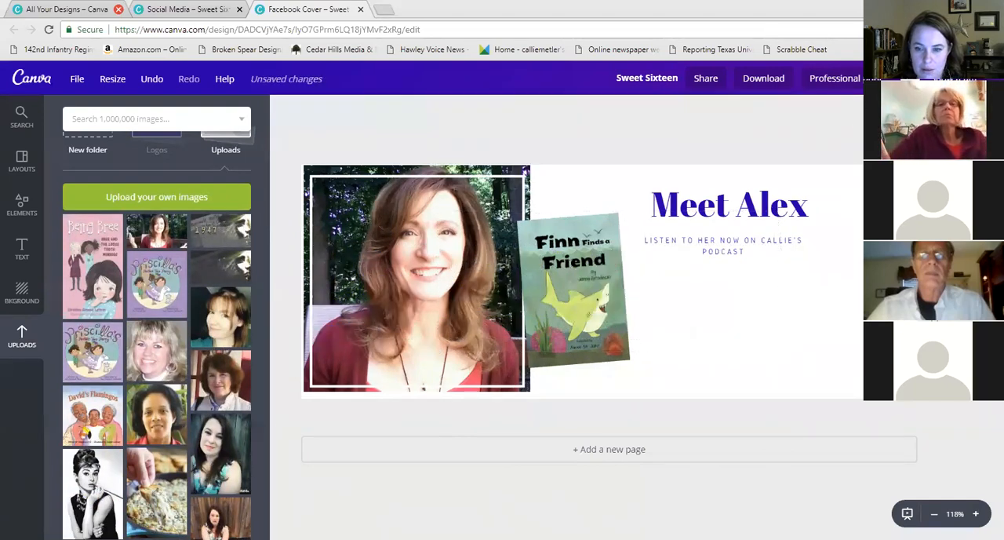
Leave the unsaved design for the Canva home page and close the extra designs tab
{"action": "left_click", "coordinate": [28, 82]}
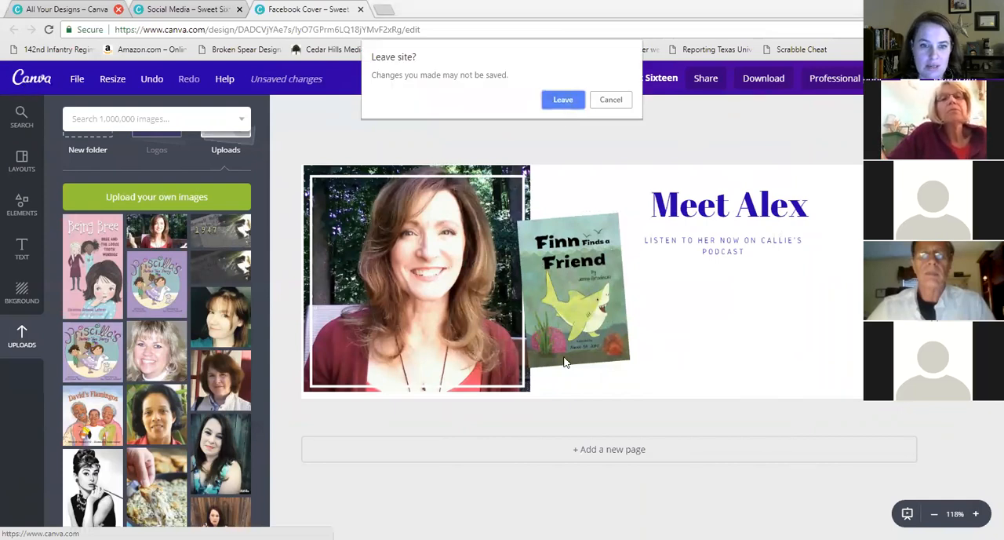
{"action": "key", "text": "Return"}
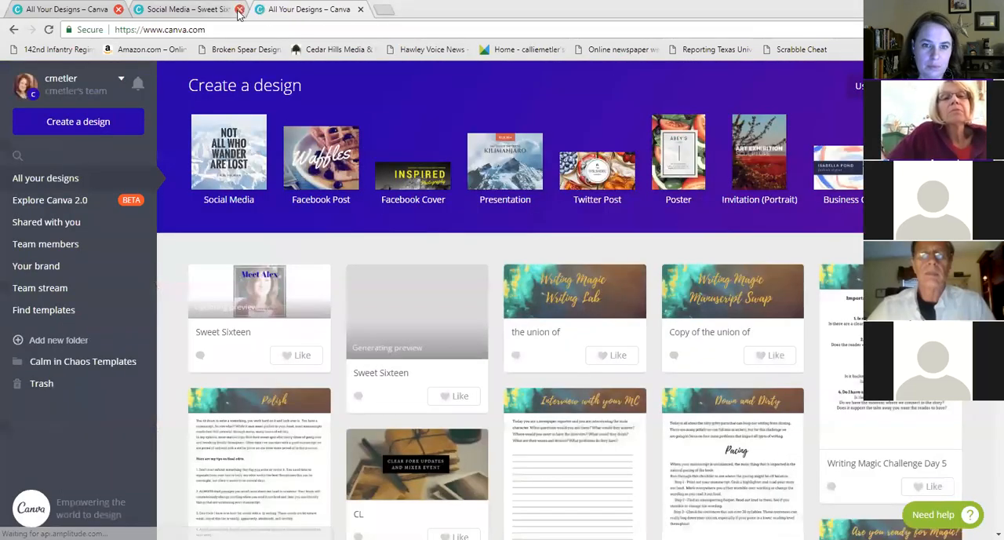
{"action": "left_click", "coordinate": [239, 9]}
{"action": "scroll", "coordinate": [604, 278], "scroll_direction": "down", "scroll_amount": 1}
{"action": "scroll", "coordinate": [744, 260], "scroll_direction": "up", "scroll_amount": 1}
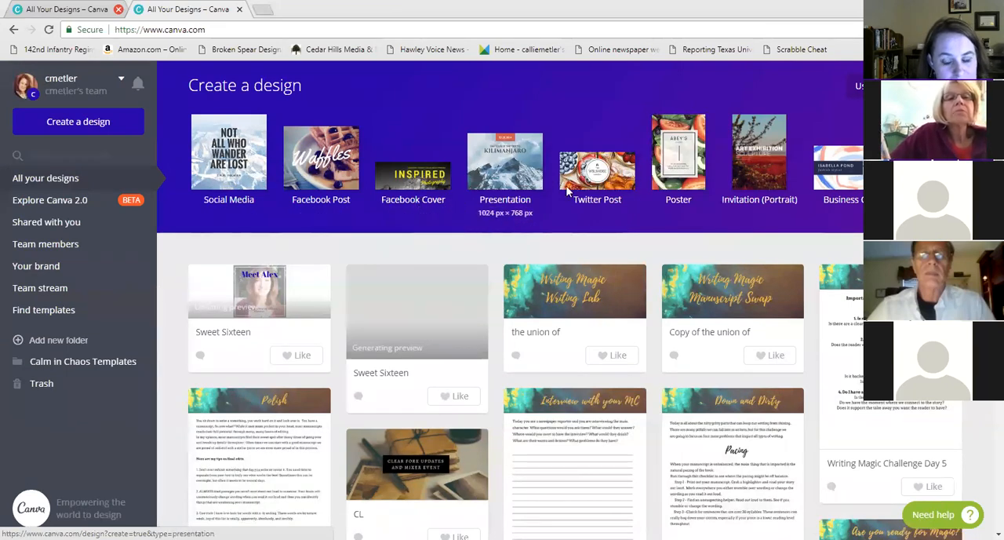
Browse the full list of design types and their sizes
{"action": "left_click", "coordinate": [935, 169]}
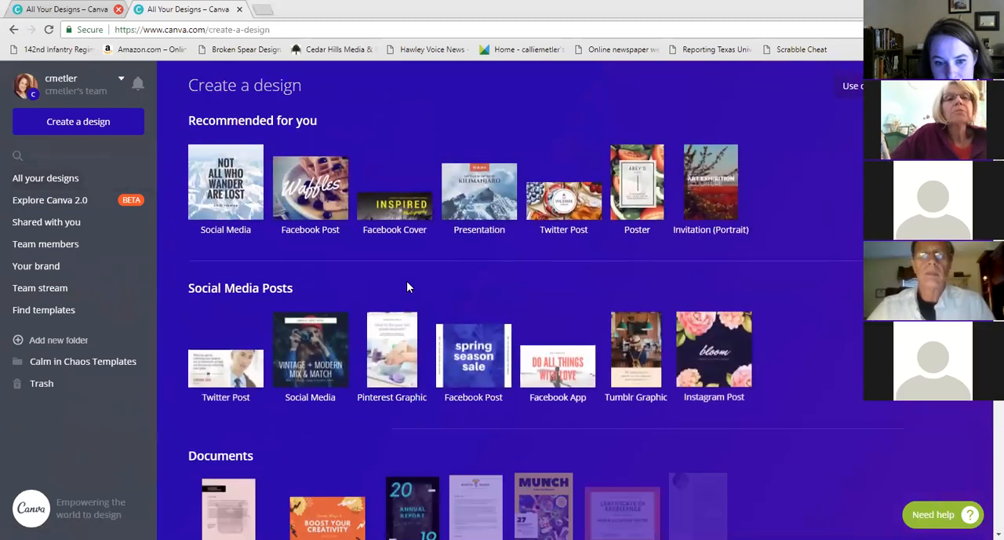
{"action": "scroll", "coordinate": [323, 292], "scroll_direction": "down", "scroll_amount": 1}
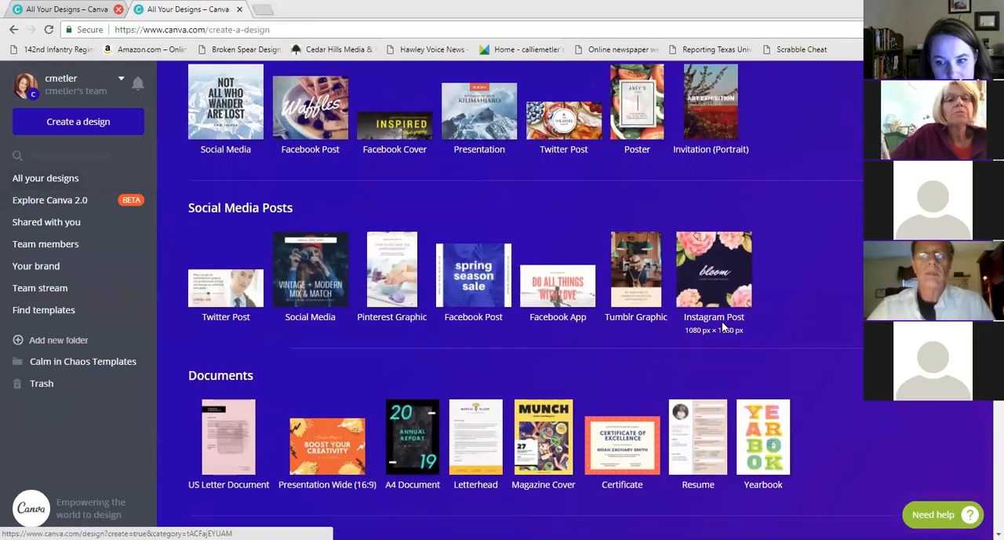
{"action": "scroll", "coordinate": [662, 265], "scroll_direction": "down", "scroll_amount": 1}
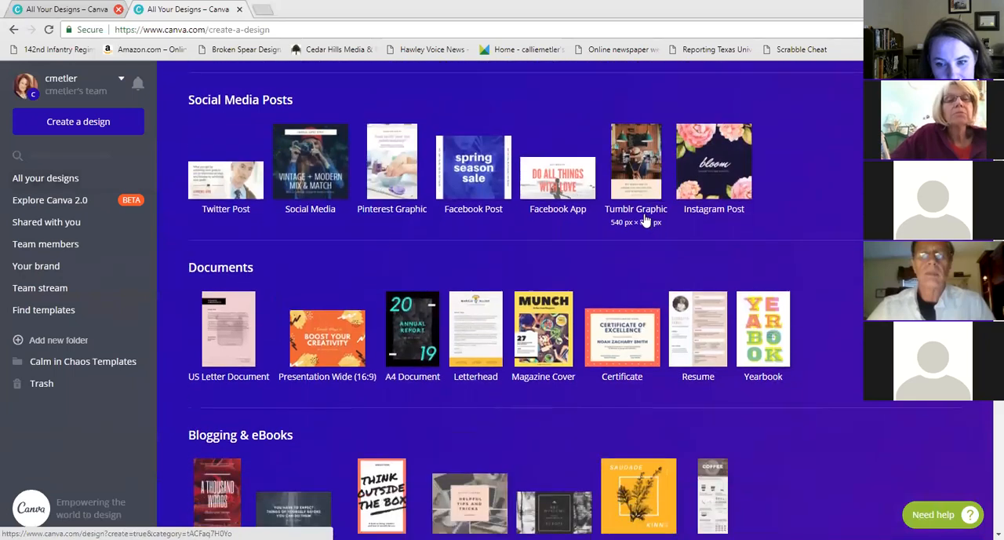
{"action": "scroll", "coordinate": [534, 193], "scroll_direction": "down", "scroll_amount": 1}
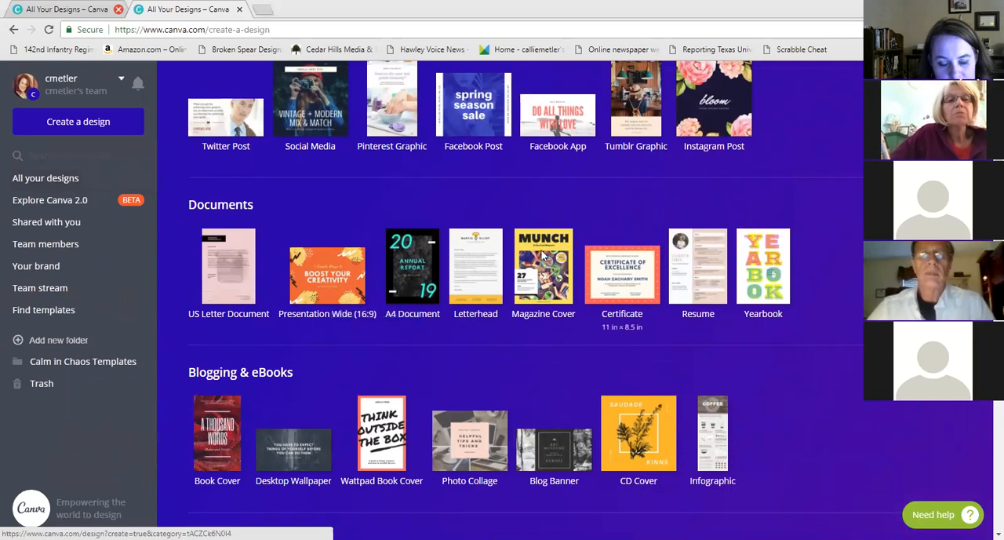
{"action": "scroll", "coordinate": [479, 251], "scroll_direction": "up", "scroll_amount": 4}
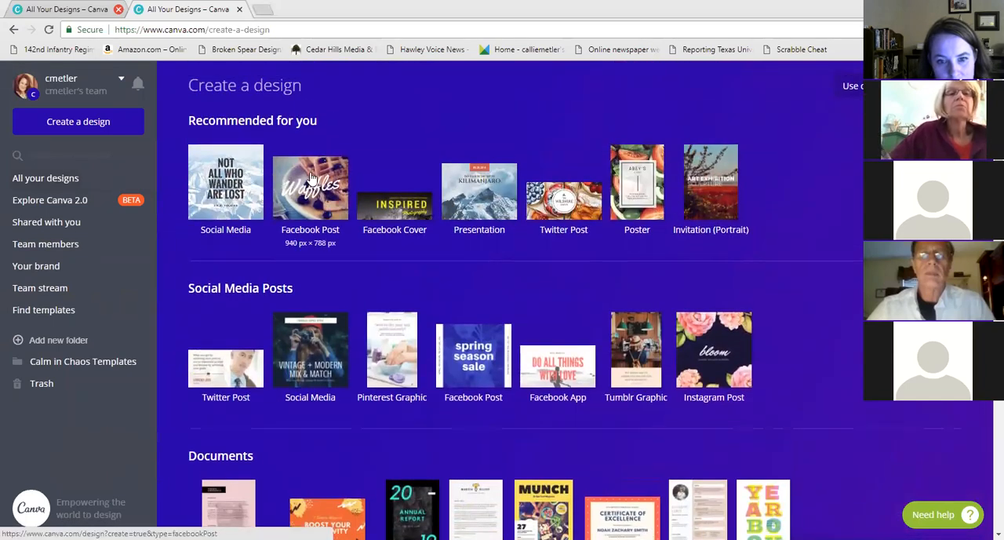
Create a new Facebook Post design and apply the 'Good luck' balloons layout
{"action": "left_click", "coordinate": [312, 178]}
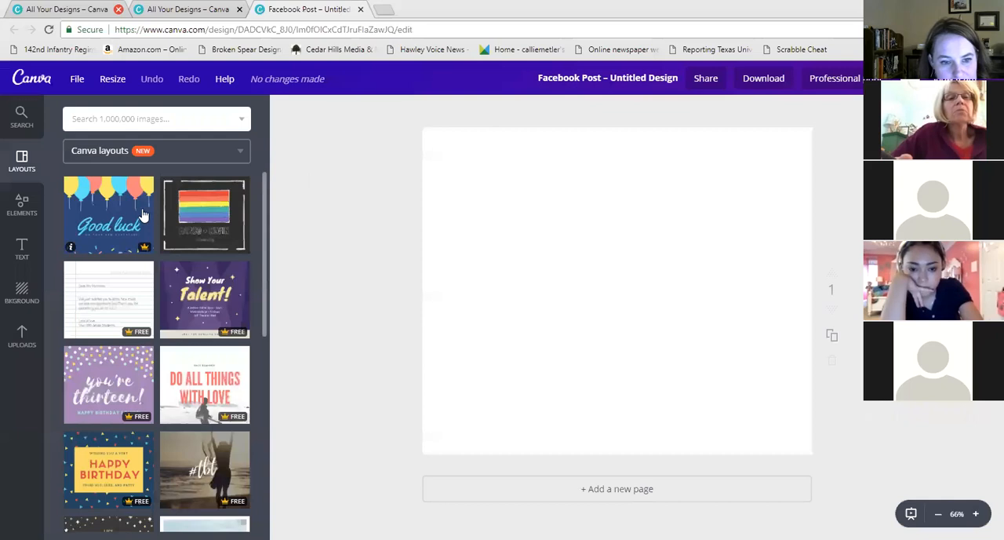
{"action": "left_click", "coordinate": [119, 228]}
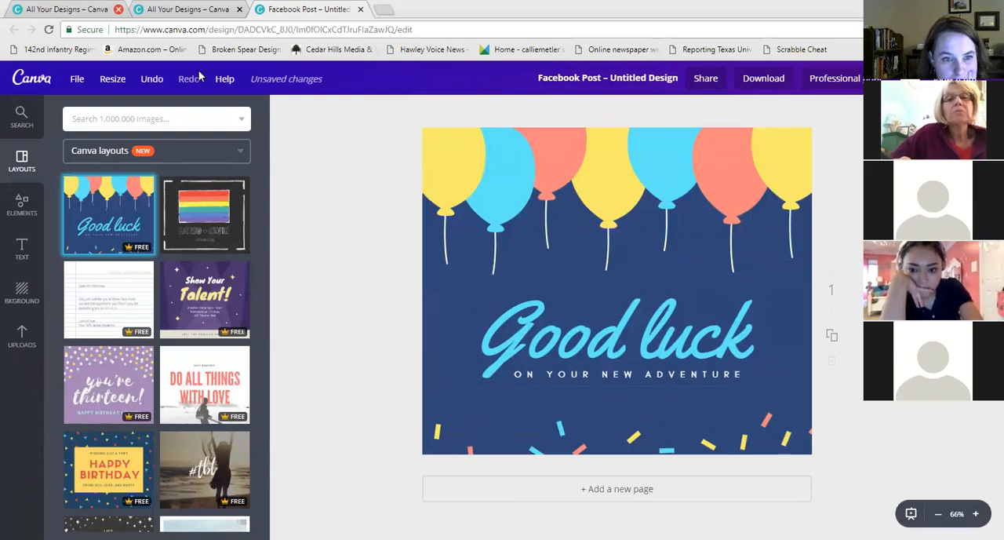
Magic-resize the design, adding Twitter Post, Poster, Invitation (Portrait), Social Media, Pinterest Graphic, Facebook App, Tumblr Graphic and Instagram Post
{"action": "left_click", "coordinate": [76, 79]}
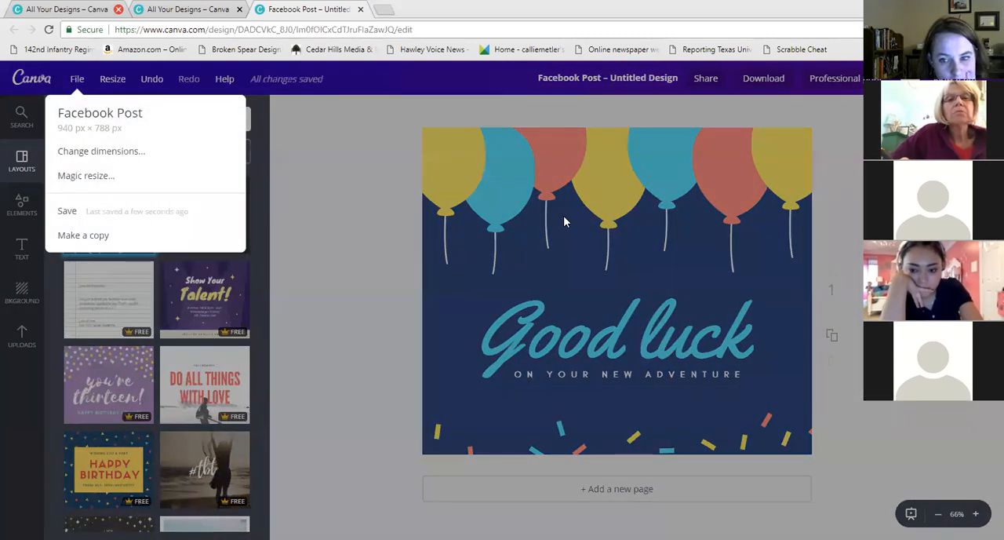
{"action": "left_click", "coordinate": [87, 188]}
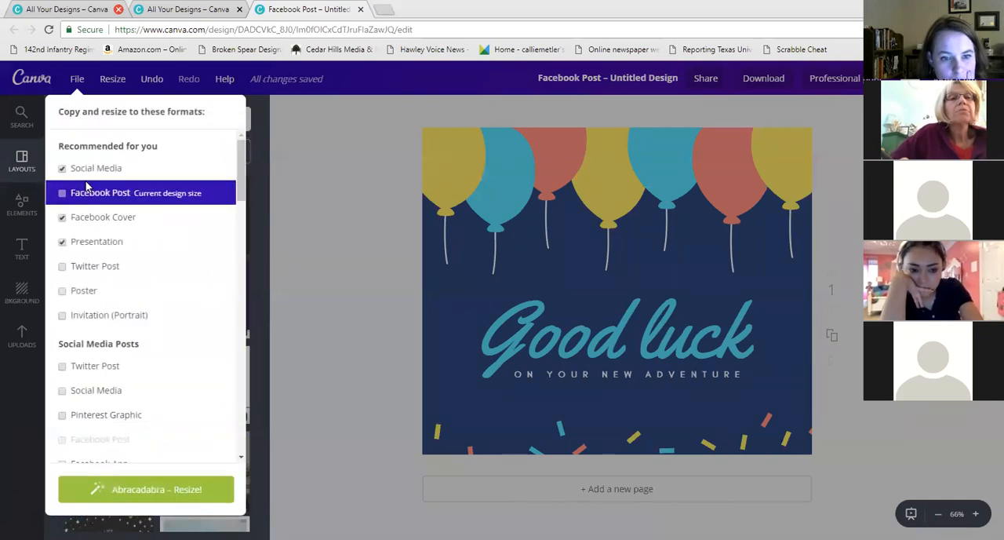
{"action": "left_click", "coordinate": [62, 267]}
{"action": "left_click", "coordinate": [61, 292]}
{"action": "left_click", "coordinate": [61, 316]}
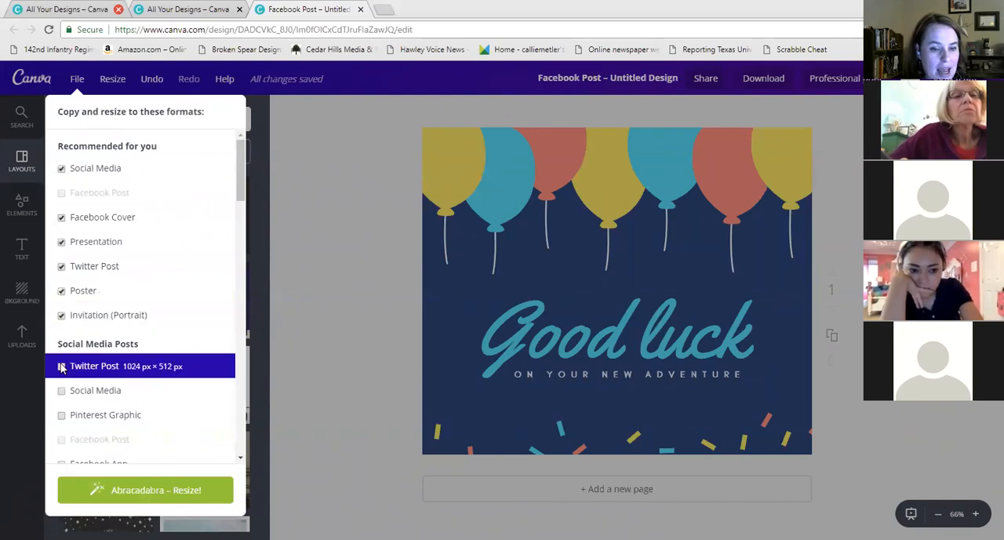
{"action": "left_click", "coordinate": [62, 390]}
{"action": "left_click", "coordinate": [61, 414]}
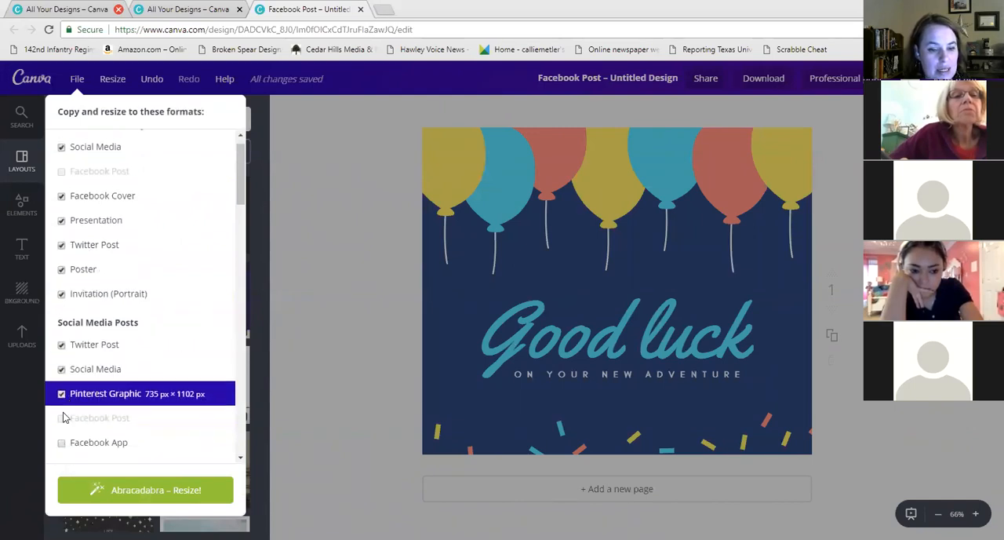
{"action": "scroll", "coordinate": [49, 367], "scroll_direction": "down", "scroll_amount": 2}
{"action": "left_click", "coordinate": [61, 338]}
{"action": "left_click", "coordinate": [62, 364]}
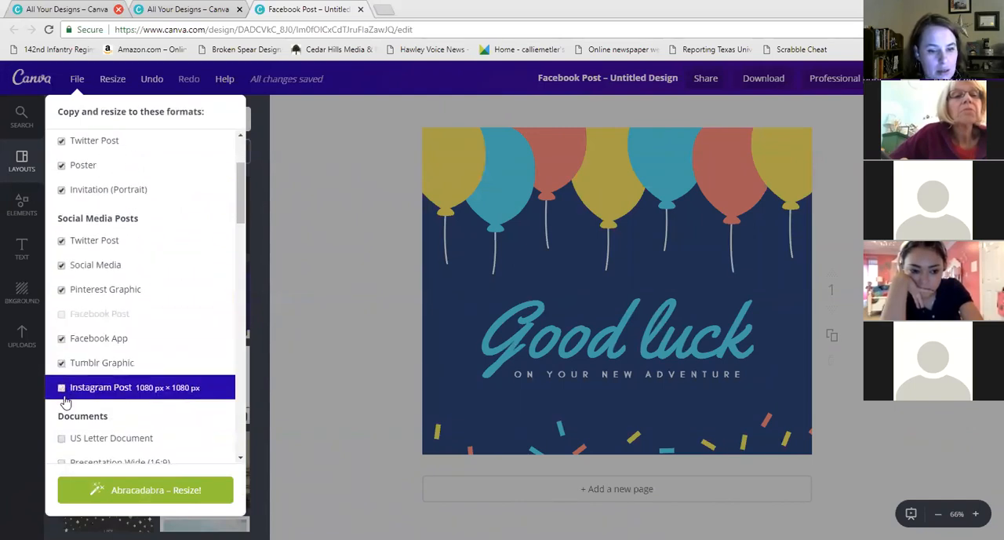
{"action": "left_click", "coordinate": [61, 388]}
{"action": "left_click", "coordinate": [130, 489]}
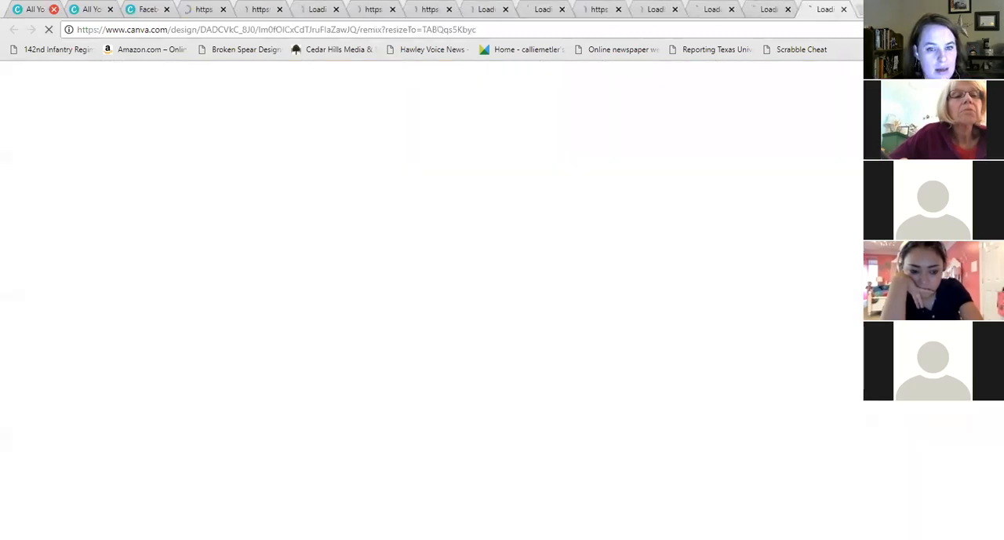
Review the resized Social Media, Facebook Cover and Presentation copies in their tabs
{"action": "left_click", "coordinate": [200, 10]}
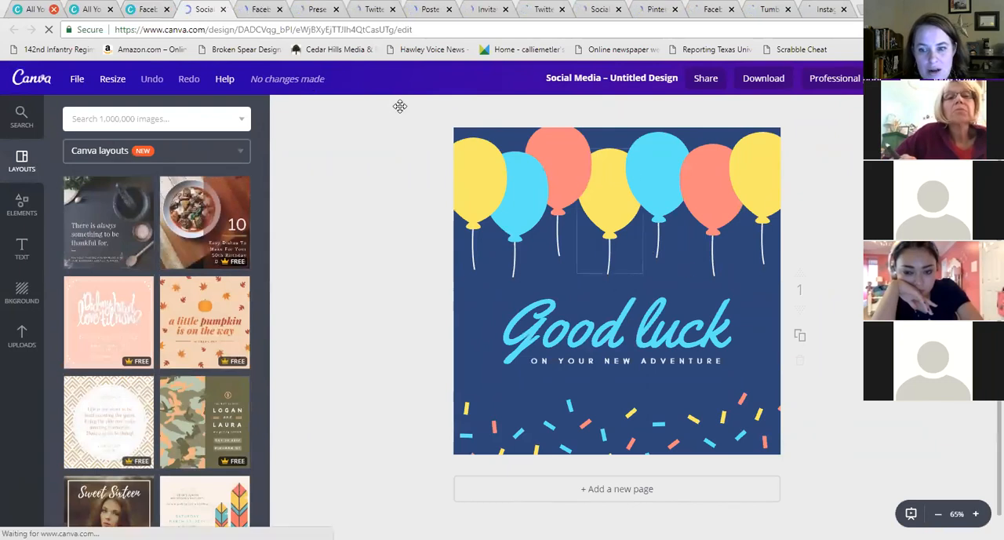
{"action": "left_click", "coordinate": [263, 10]}
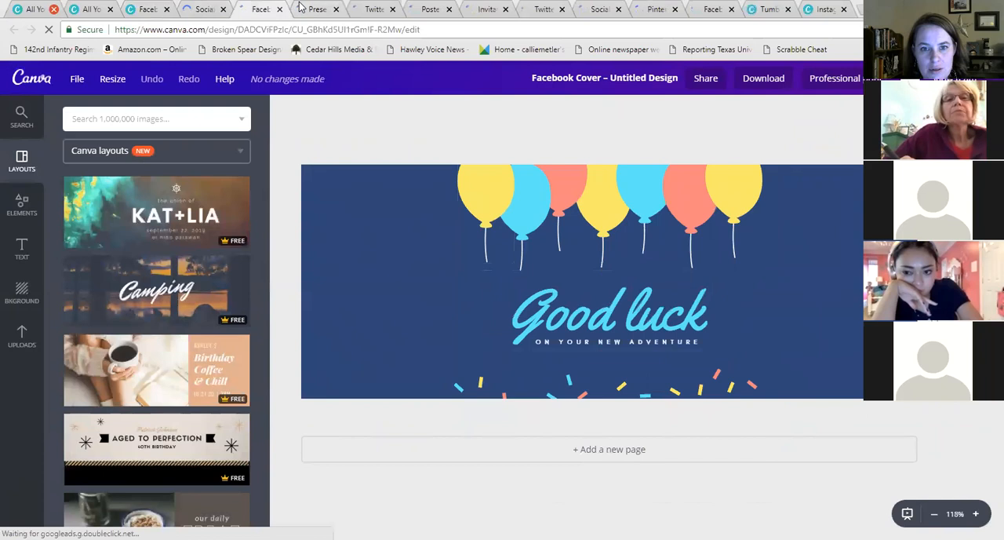
{"action": "left_click", "coordinate": [300, 12]}
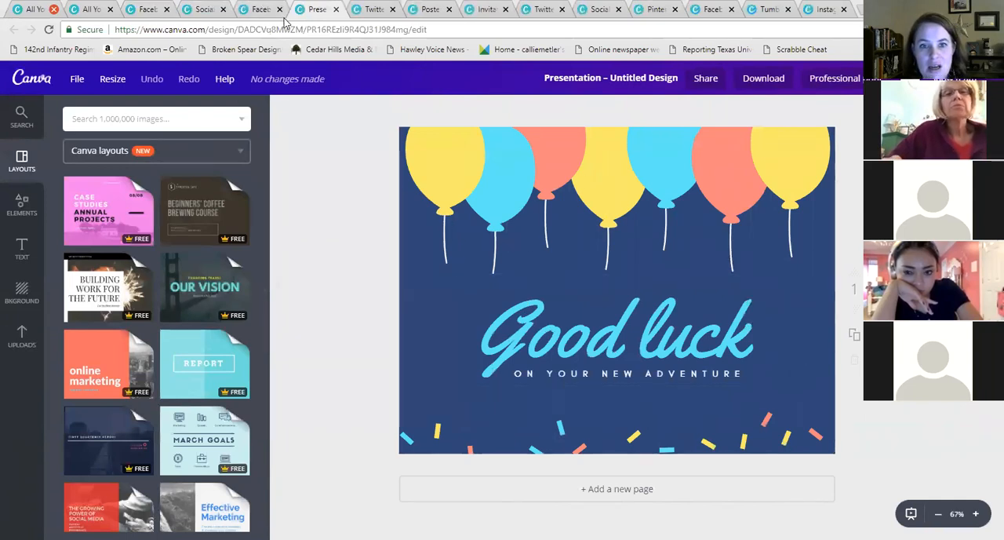
In the Facebook Cover copy, move and duplicate balloons to fill the empty left and right edges
{"action": "left_click", "coordinate": [257, 11]}
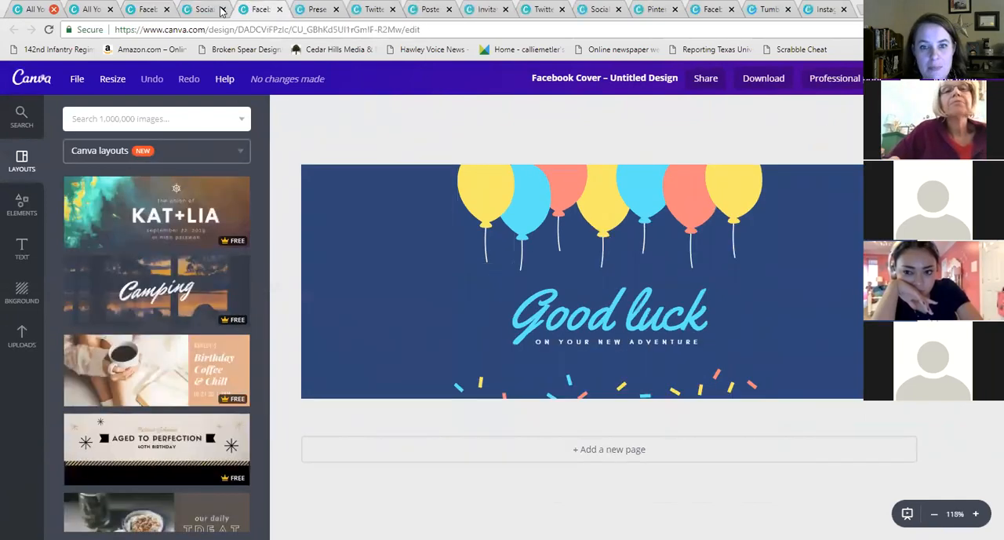
{"action": "left_click", "coordinate": [487, 190]}
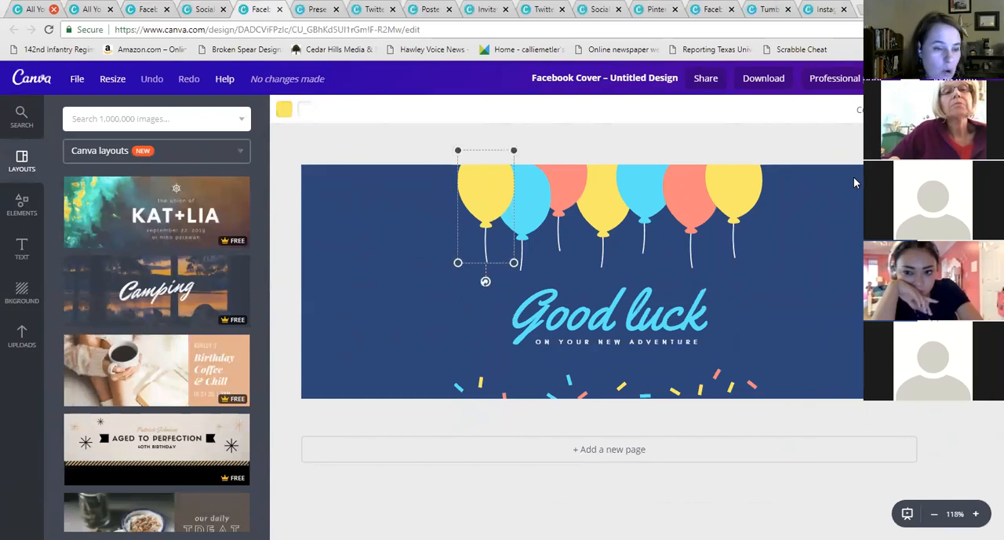
{"action": "left_click_drag", "start_coordinate": [498, 198], "coordinate": [340, 204]}
{"action": "left_click", "coordinate": [525, 222]}
{"action": "key", "text": "ctrl+c"}
{"action": "key", "text": "ctrl+v"}
{"action": "left_click_drag", "start_coordinate": [543, 184], "coordinate": [364, 190]}
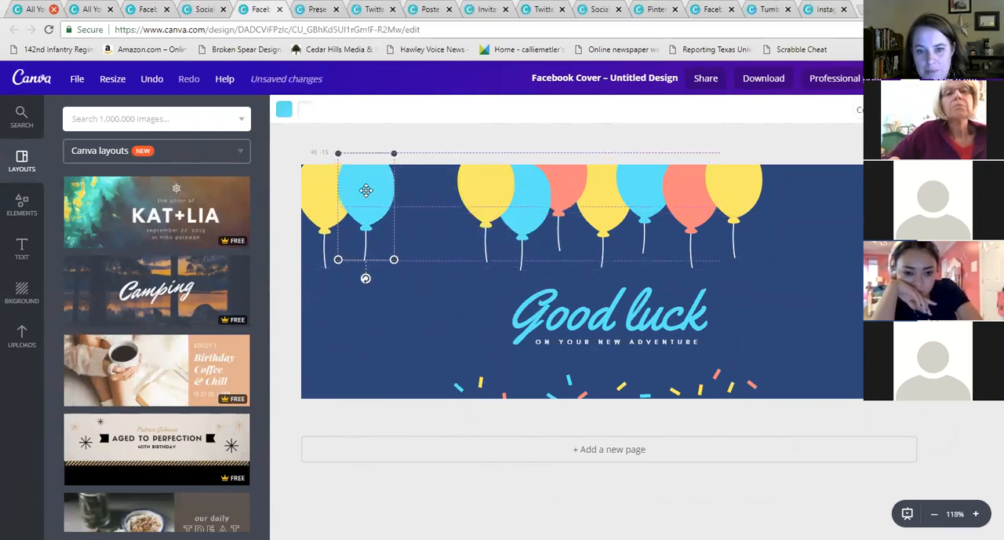
{"action": "left_click", "coordinate": [567, 182]}
{"action": "left_click_drag", "start_coordinate": [567, 182], "coordinate": [763, 194]}
Select the 'Good luck' text and open its colour palette to view the document and brand colours
{"action": "left_click", "coordinate": [606, 312]}
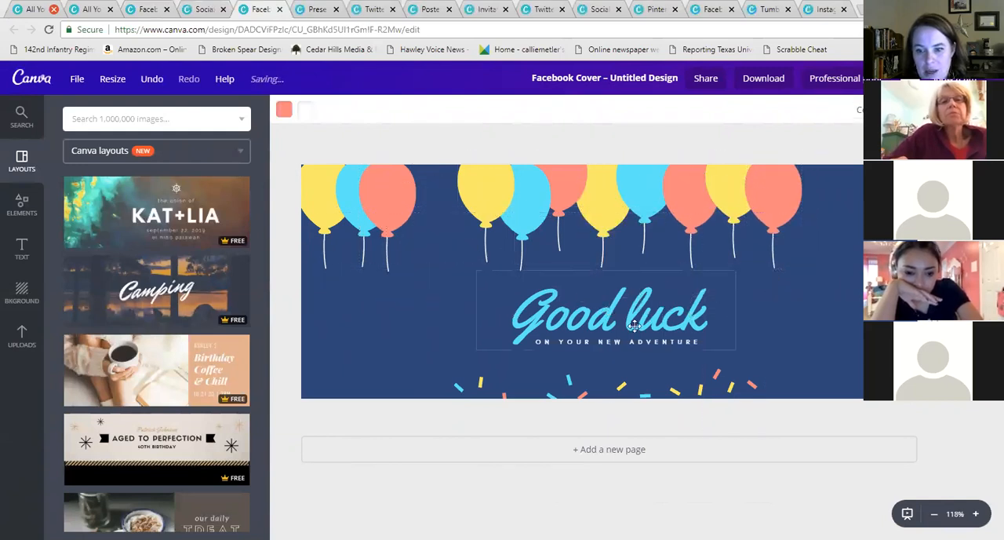
{"action": "left_click", "coordinate": [574, 326]}
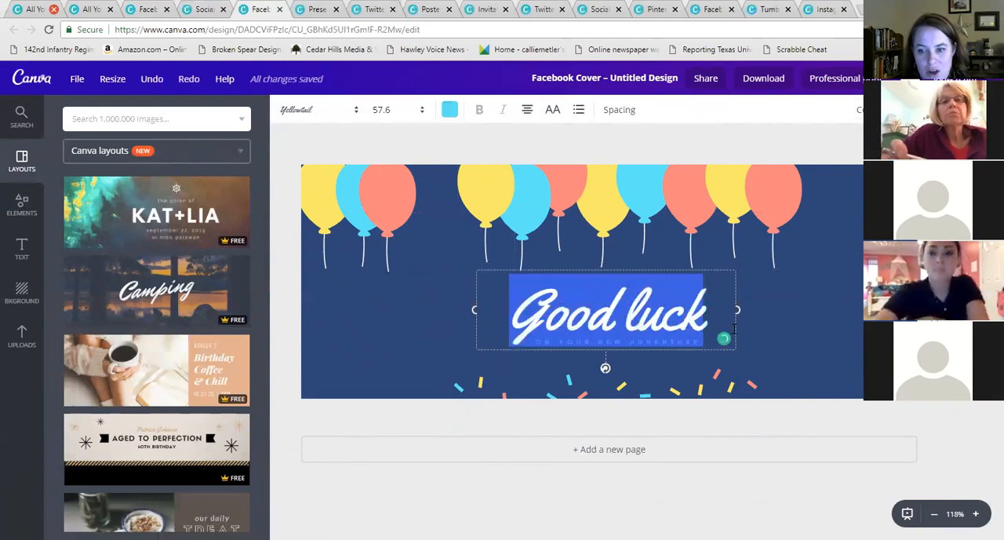
{"action": "left_click", "coordinate": [449, 109]}
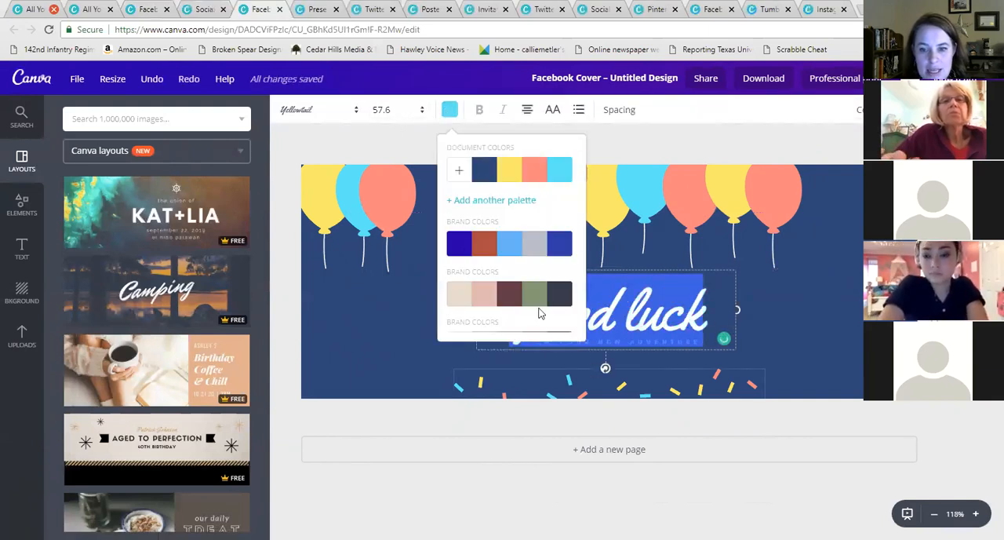
{"action": "scroll", "coordinate": [489, 252], "scroll_direction": "down", "scroll_amount": 3}
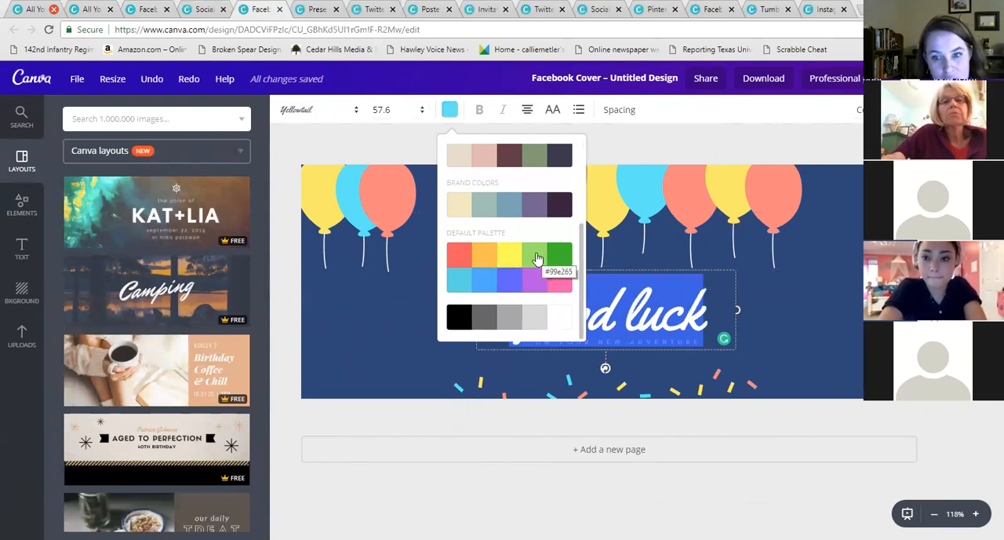
{"action": "scroll", "coordinate": [538, 259], "scroll_direction": "up", "scroll_amount": 2}
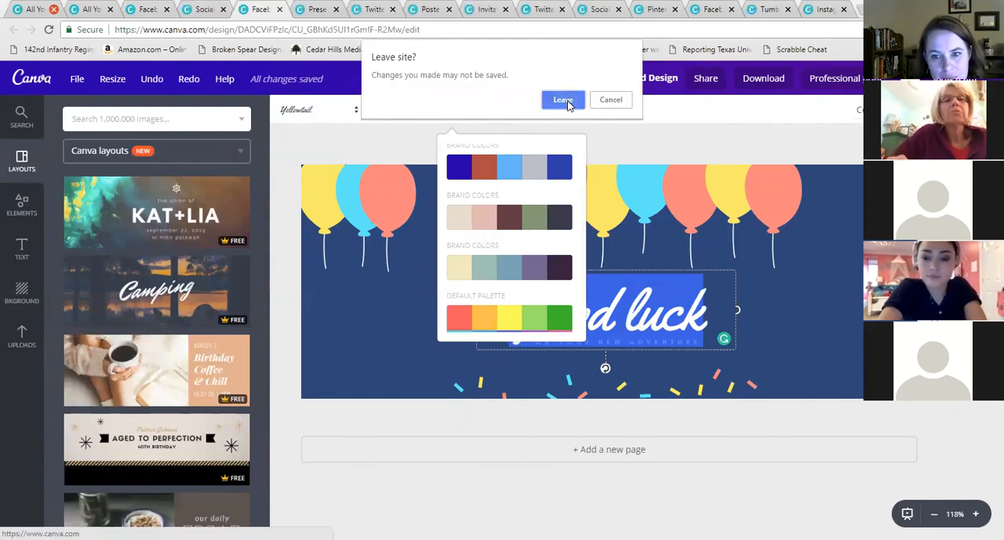
Leave the editor, open the brand kit and add a new brand colour palette
{"action": "left_click", "coordinate": [563, 100]}
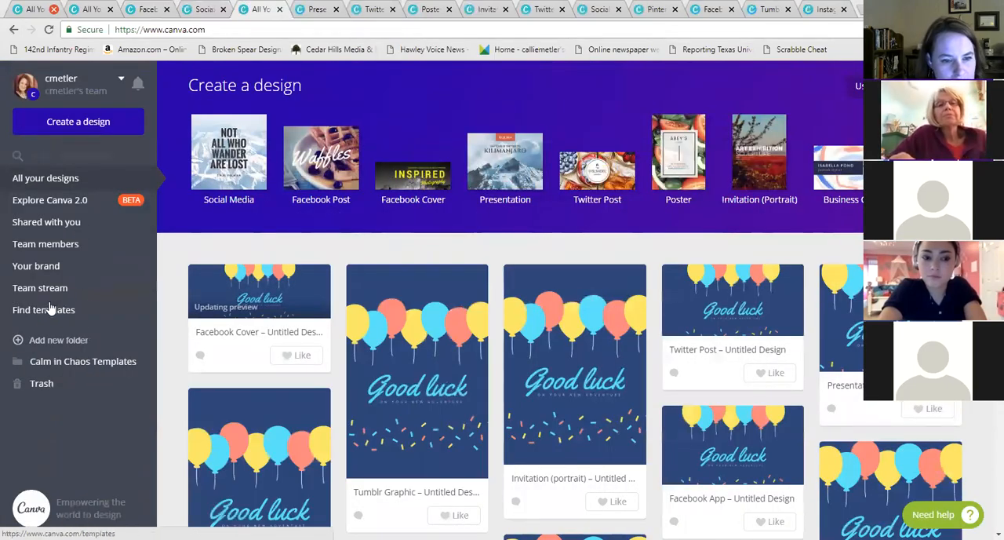
{"action": "left_click", "coordinate": [56, 267]}
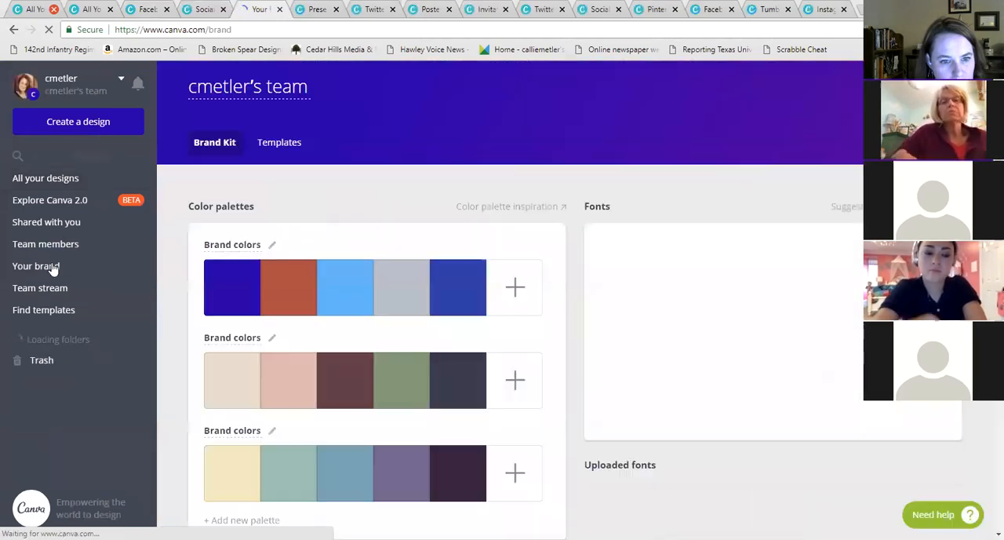
{"action": "scroll", "coordinate": [477, 262], "scroll_direction": "down", "scroll_amount": 1}
{"action": "scroll", "coordinate": [475, 261], "scroll_direction": "down", "scroll_amount": 1}
{"action": "scroll", "coordinate": [505, 253], "scroll_direction": "up", "scroll_amount": 2}
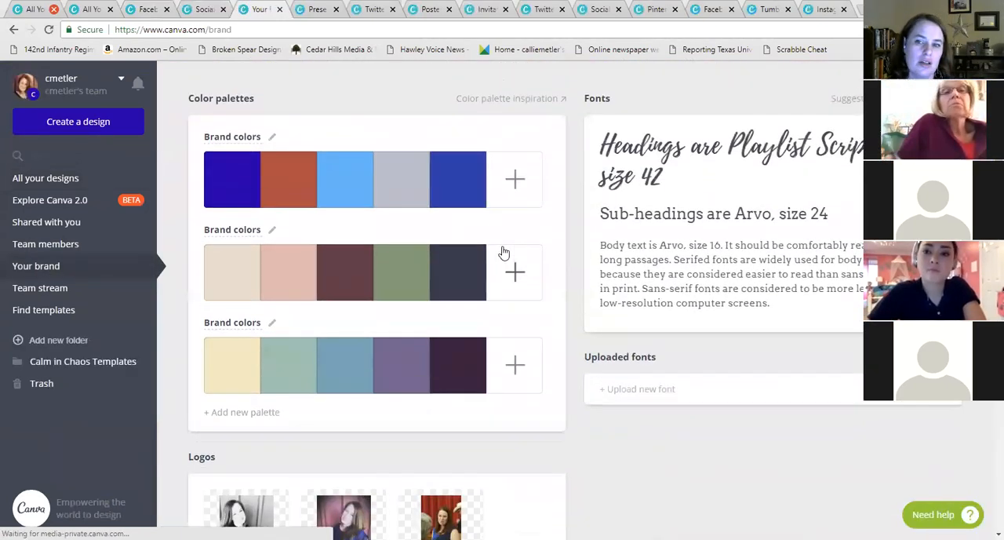
{"action": "scroll", "coordinate": [507, 253], "scroll_direction": "down", "scroll_amount": 2}
{"action": "left_click", "coordinate": [251, 394]}
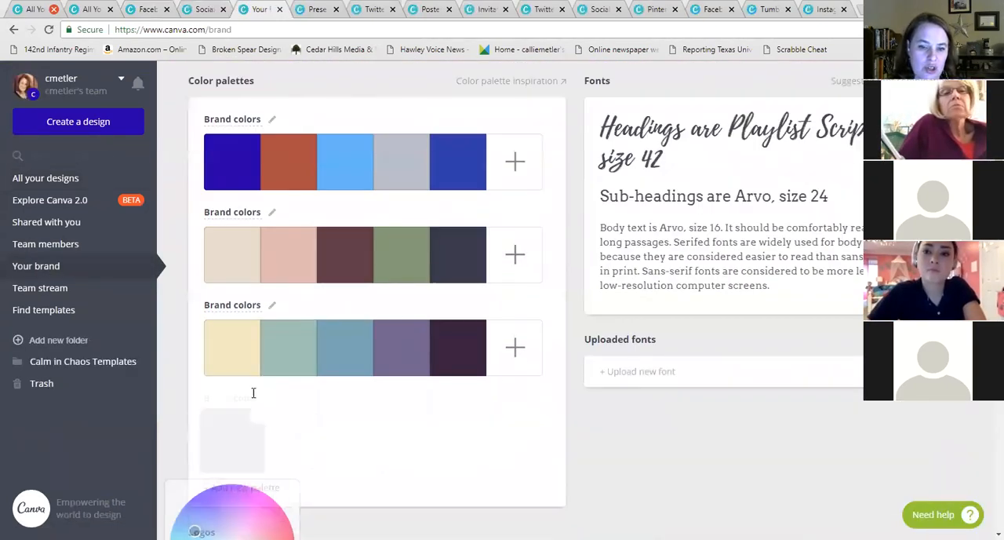
{"action": "scroll", "coordinate": [429, 357], "scroll_direction": "down", "scroll_amount": 3}
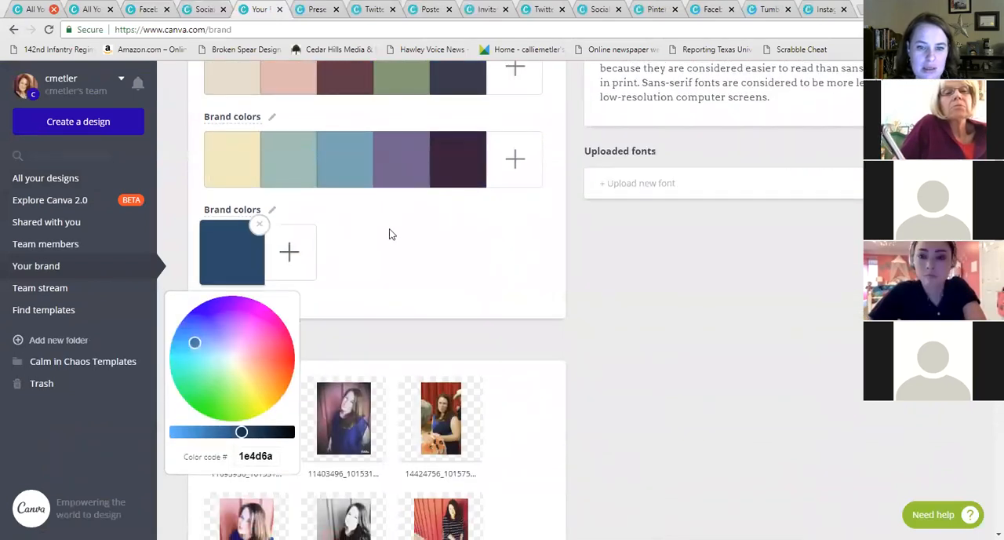
{"action": "left_click", "coordinate": [337, 240]}
{"action": "scroll", "coordinate": [385, 223], "scroll_direction": "up", "scroll_amount": 4}
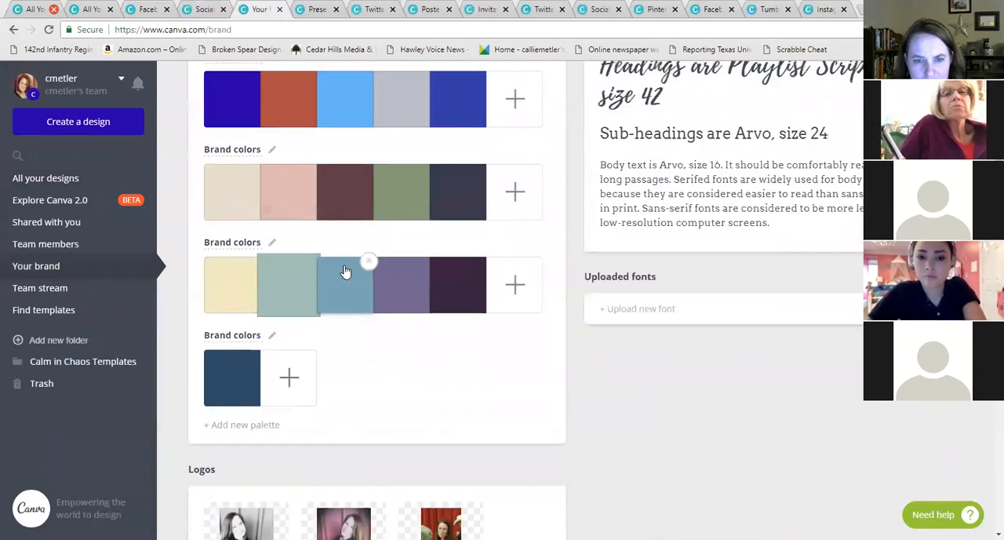
Open the colour palette inspiration article from the brand kit, scroll through it, and close its tab
{"action": "left_click", "coordinate": [538, 207]}
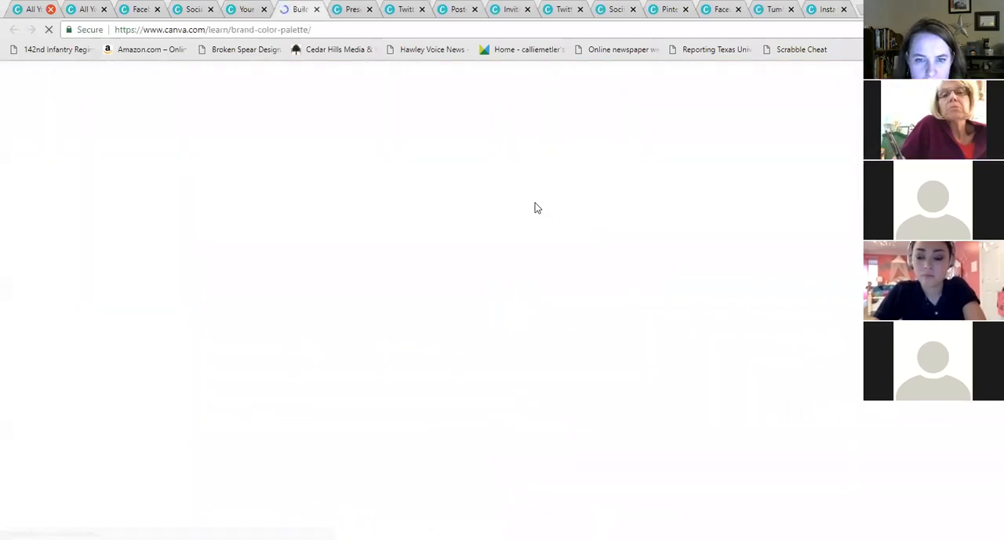
{"action": "scroll", "coordinate": [738, 271], "scroll_direction": "down", "scroll_amount": 5}
{"action": "scroll", "coordinate": [734, 274], "scroll_direction": "down", "scroll_amount": 8}
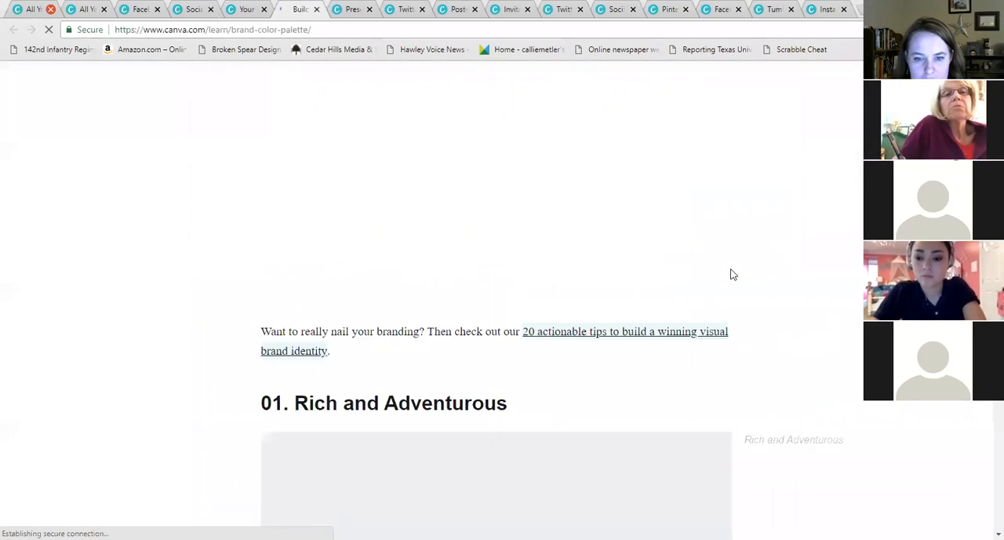
{"action": "scroll", "coordinate": [628, 251], "scroll_direction": "up", "scroll_amount": 8}
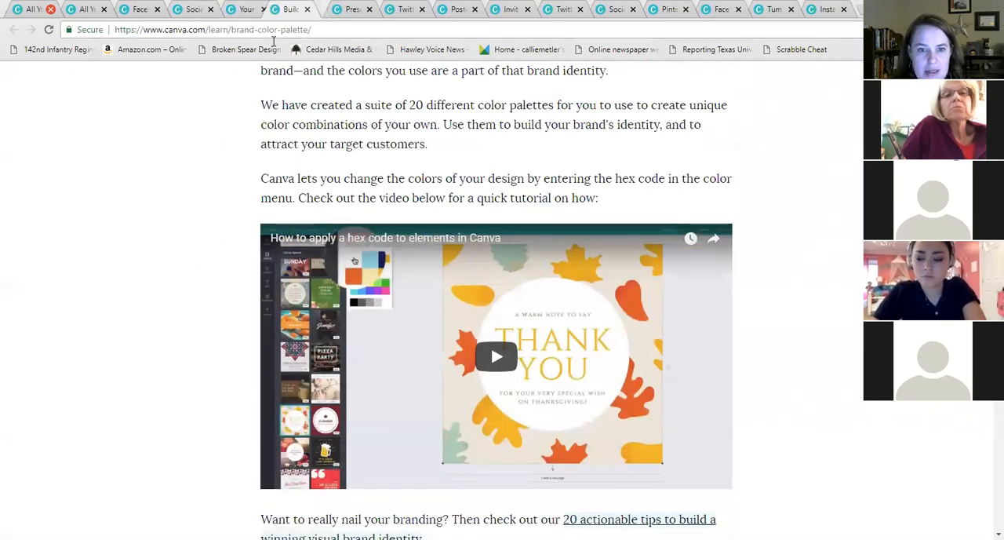
{"action": "key", "text": "ctrl+w"}
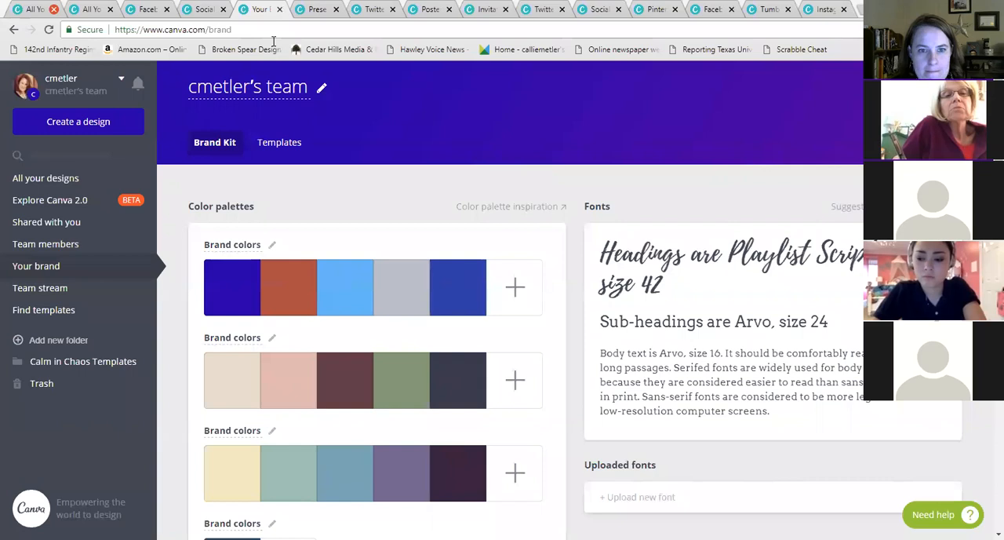
Scroll the brand kit palettes and switch to the Social Media design tab
{"action": "scroll", "coordinate": [719, 153], "scroll_direction": "down", "scroll_amount": 2}
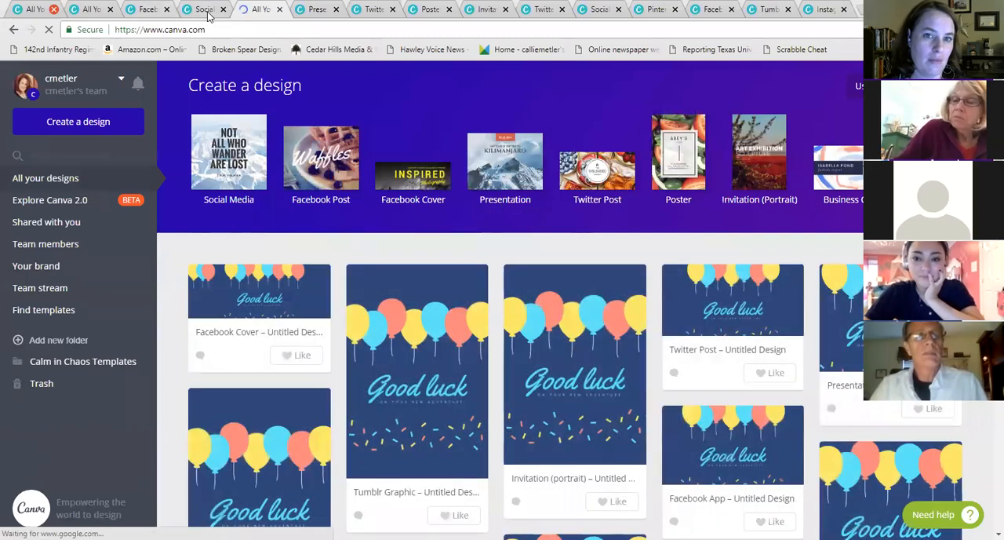
{"action": "left_click", "coordinate": [205, 11]}
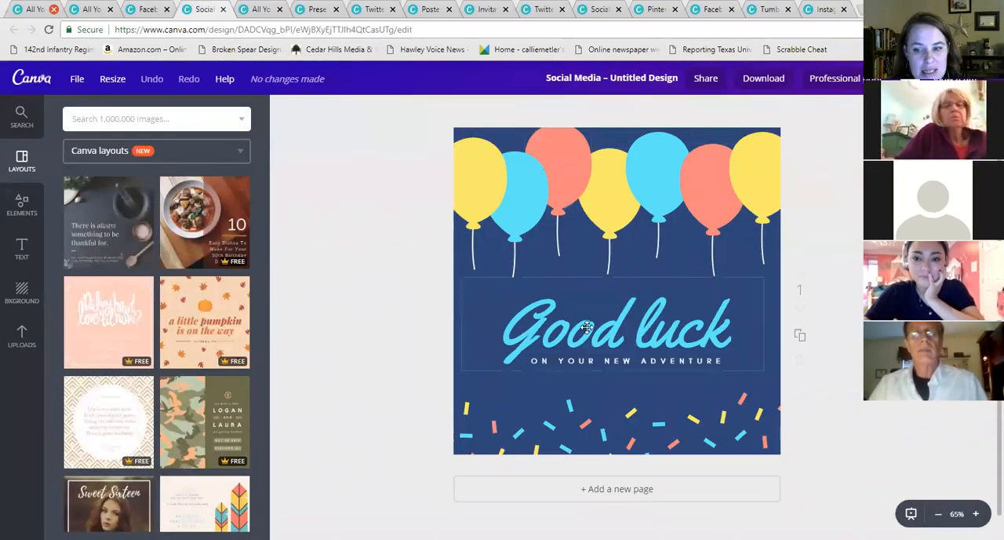
Duplicate the Good luck page twice, then delete both extra pages
{"action": "left_click", "coordinate": [600, 301]}
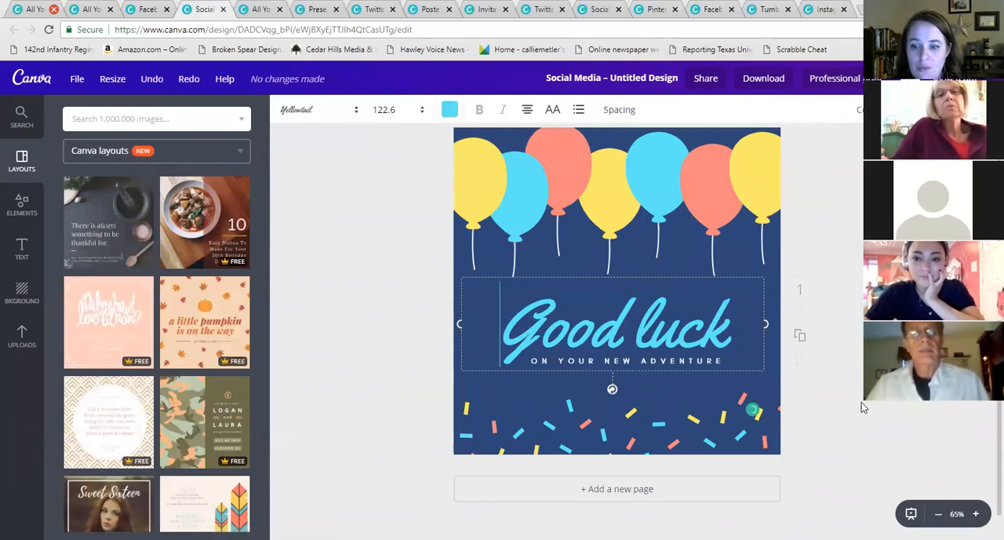
{"action": "left_click", "coordinate": [801, 339]}
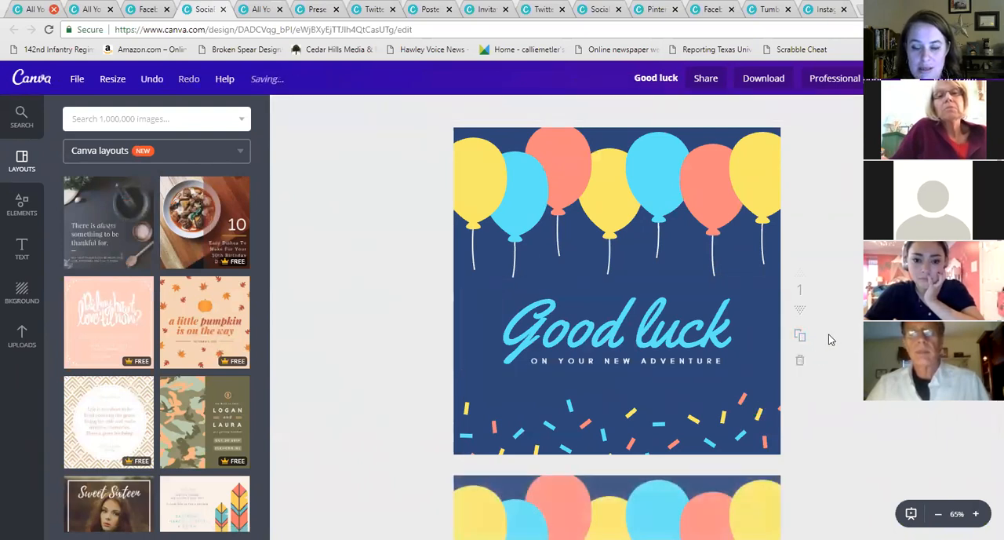
{"action": "left_click", "coordinate": [462, 357]}
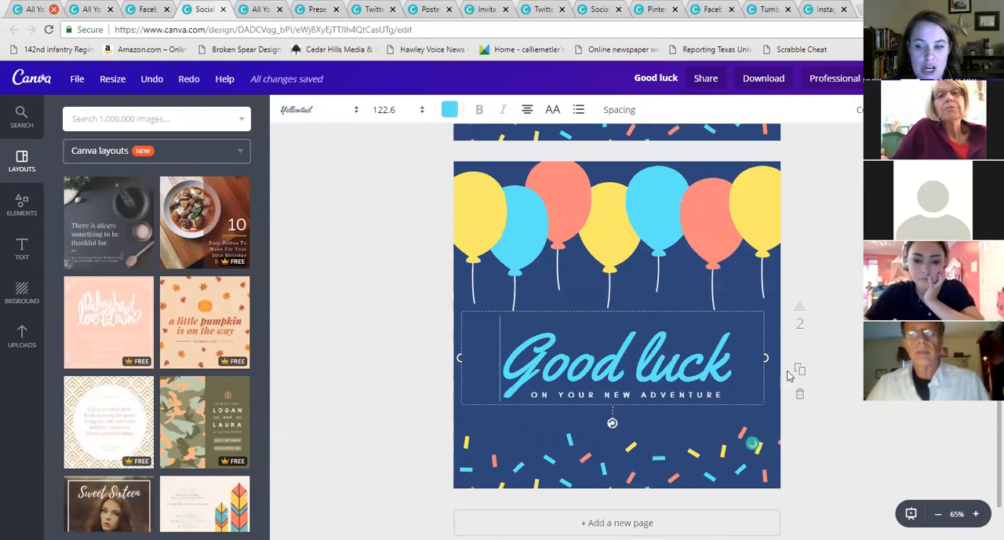
{"action": "left_click", "coordinate": [801, 369]}
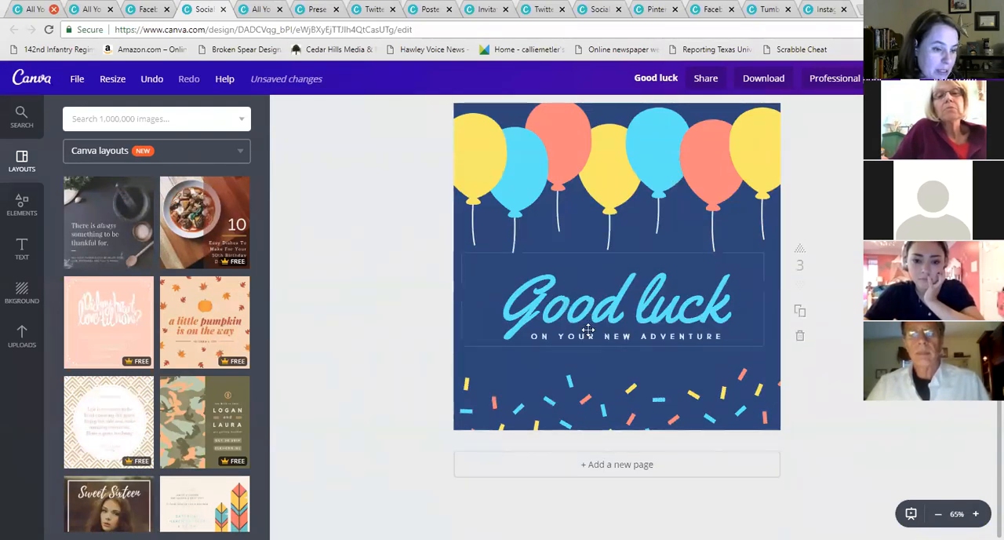
{"action": "scroll", "coordinate": [668, 240], "scroll_direction": "up", "scroll_amount": 10}
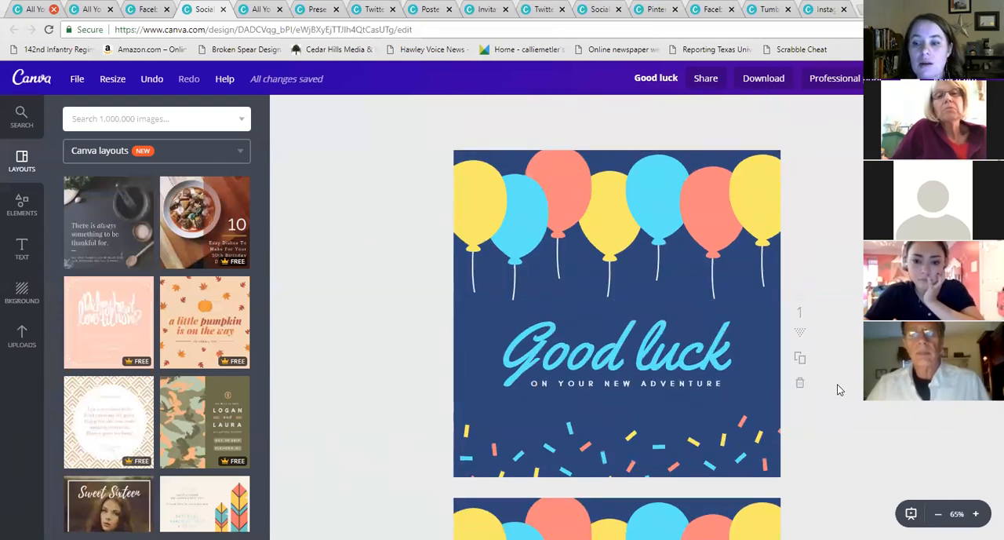
{"action": "scroll", "coordinate": [838, 390], "scroll_direction": "down", "scroll_amount": 4}
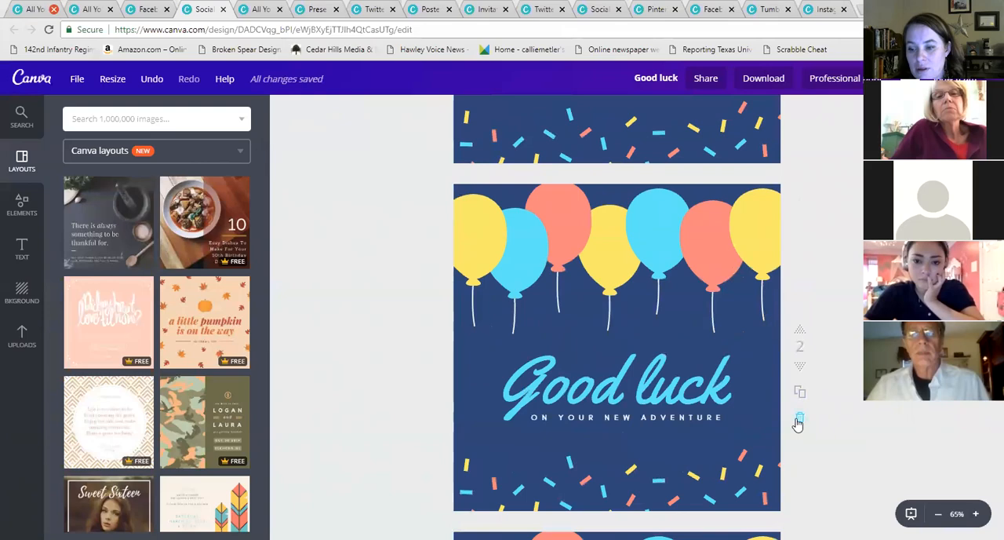
{"action": "left_click", "coordinate": [798, 420]}
{"action": "left_click", "coordinate": [801, 356]}
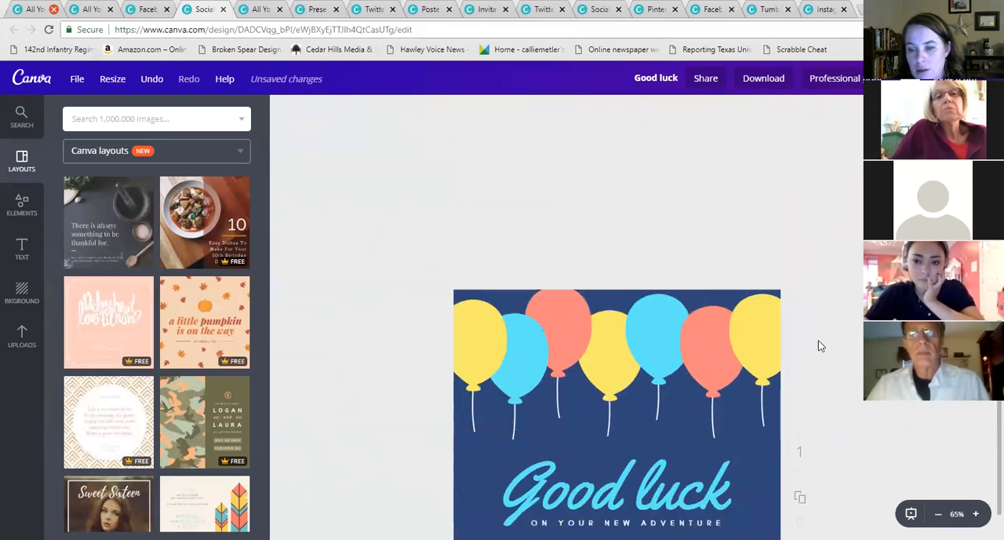
Open the download options and view the available file types
{"action": "left_click", "coordinate": [761, 82]}
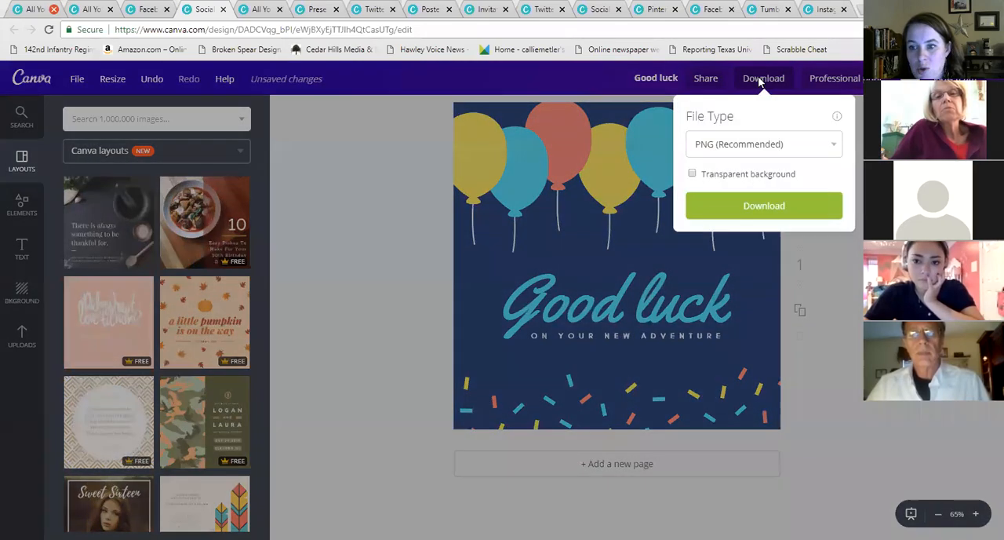
{"action": "left_click", "coordinate": [780, 146]}
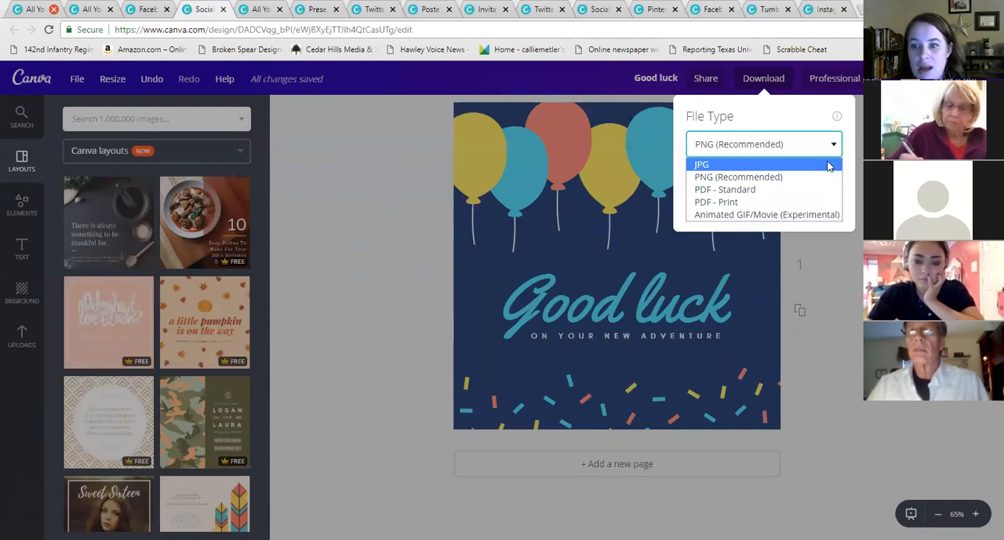
{"action": "left_click", "coordinate": [736, 147]}
Delete the dark background, tick the transparent background download option, then undo the background deletion
{"action": "left_click", "coordinate": [666, 254]}
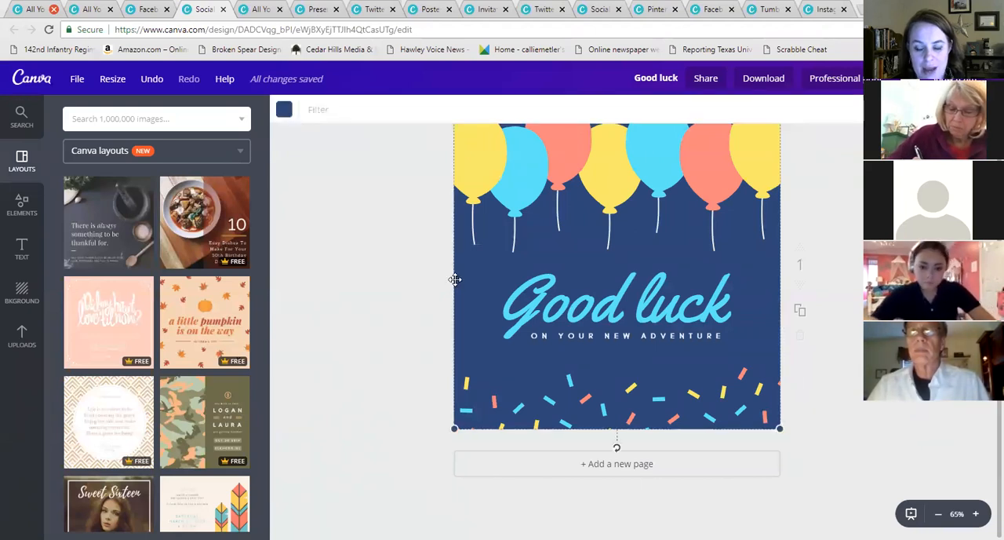
{"action": "key", "text": "Delete"}
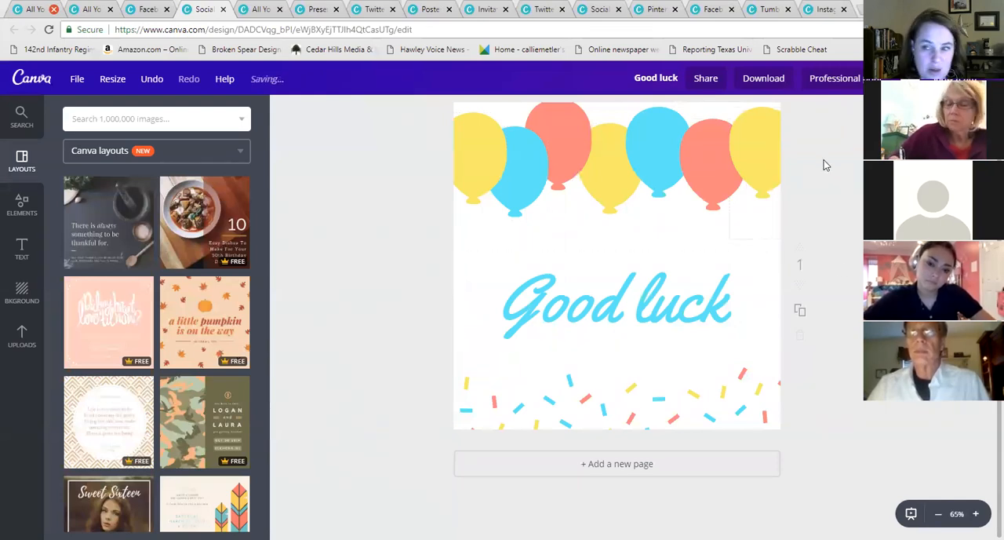
{"action": "left_click", "coordinate": [764, 78]}
{"action": "left_click", "coordinate": [692, 174]}
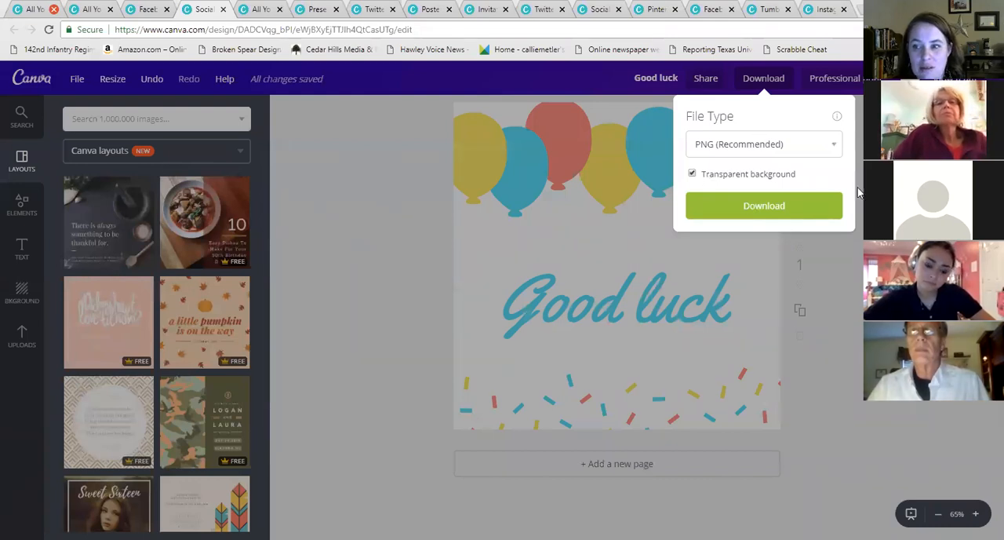
{"action": "left_click", "coordinate": [161, 90]}
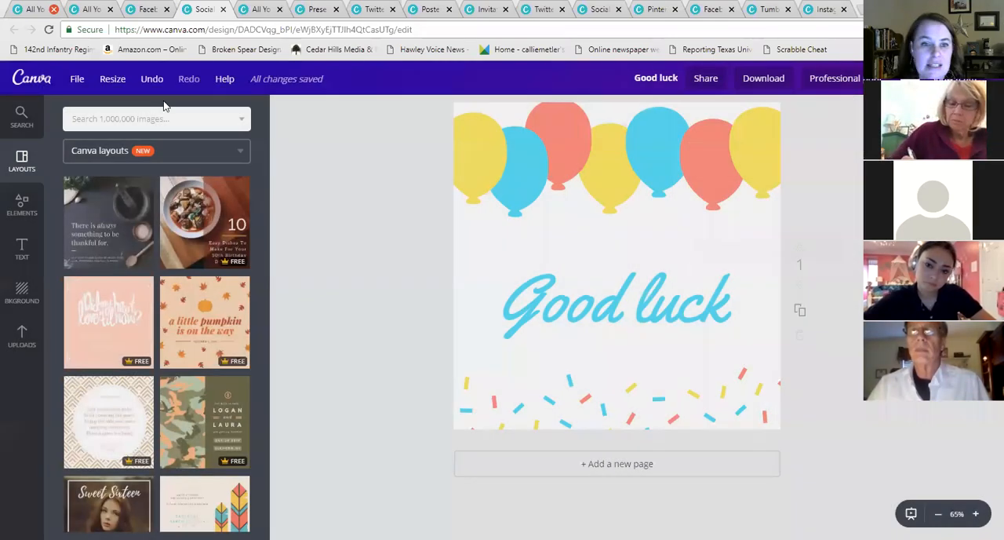
{"action": "left_click", "coordinate": [153, 80]}
Download the design as a JPG, close the download dialog and open the downloaded Good luck.jpg file
{"action": "left_click", "coordinate": [774, 81]}
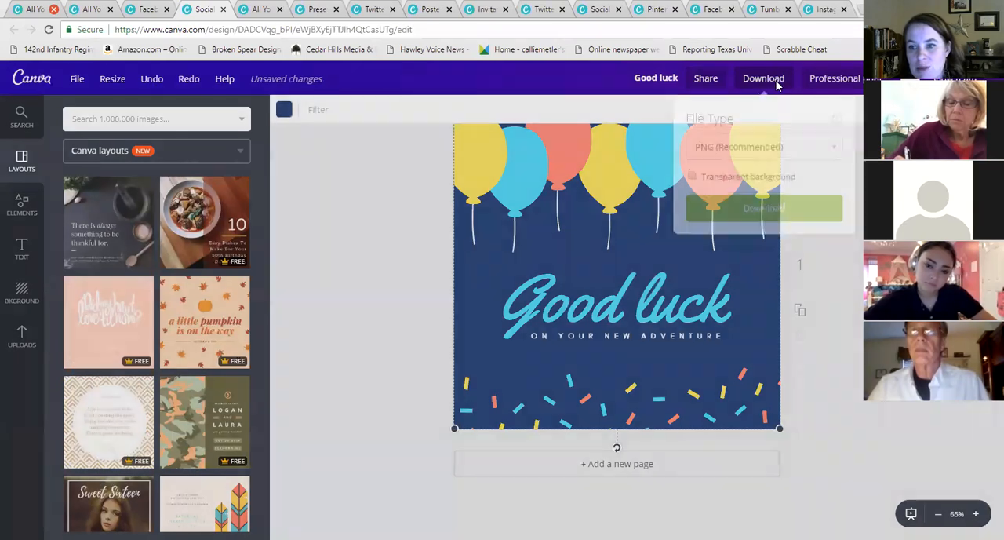
{"action": "left_click", "coordinate": [762, 145]}
{"action": "left_click", "coordinate": [719, 166]}
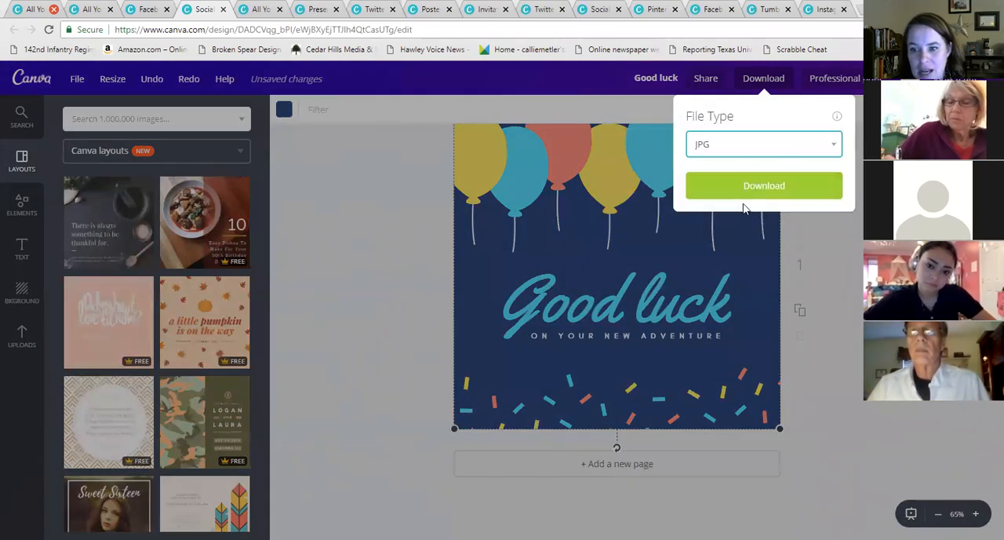
{"action": "left_click", "coordinate": [745, 181]}
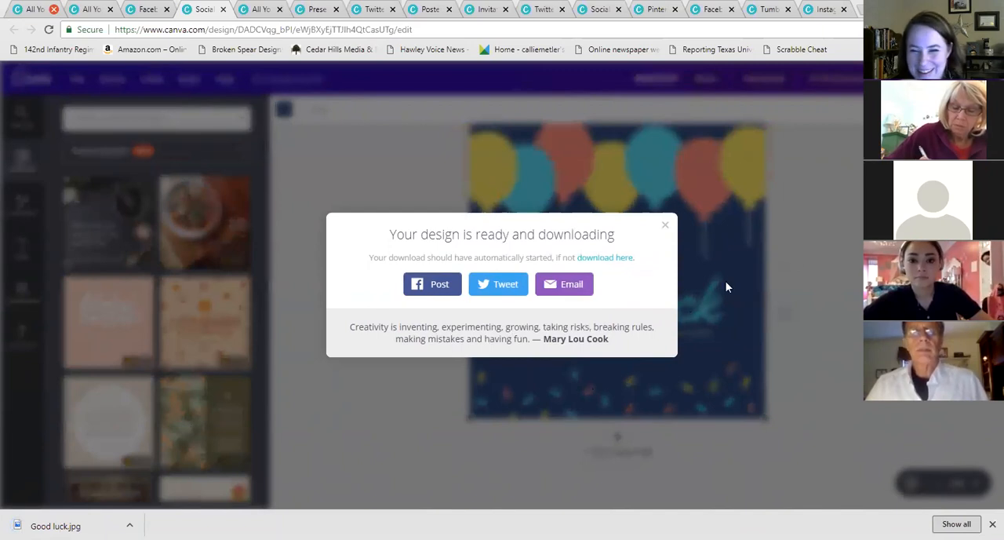
{"action": "left_click", "coordinate": [664, 224]}
{"action": "left_click", "coordinate": [78, 524]}
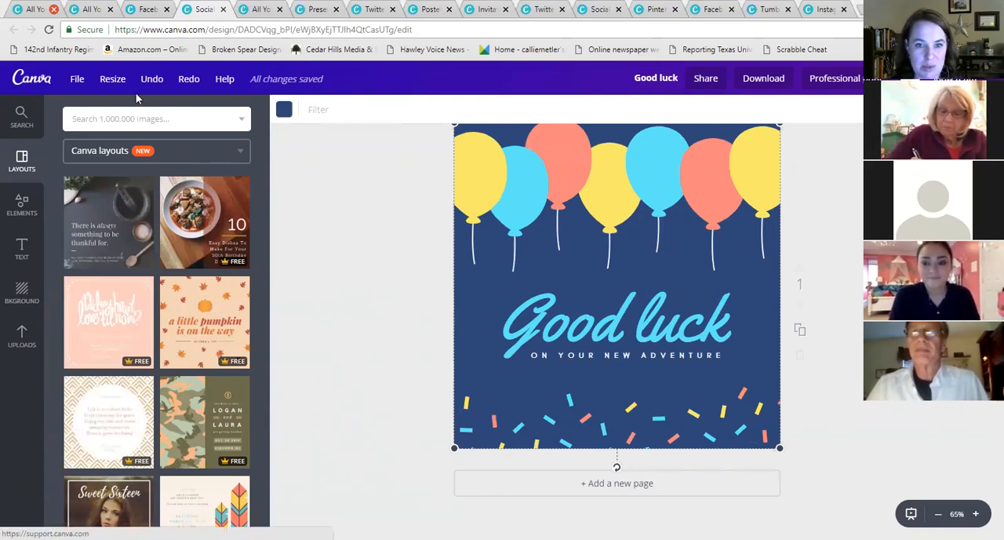
Close the resized design tabs, keeping the home pages and the Facebook Post design
{"action": "left_click", "coordinate": [223, 9]}
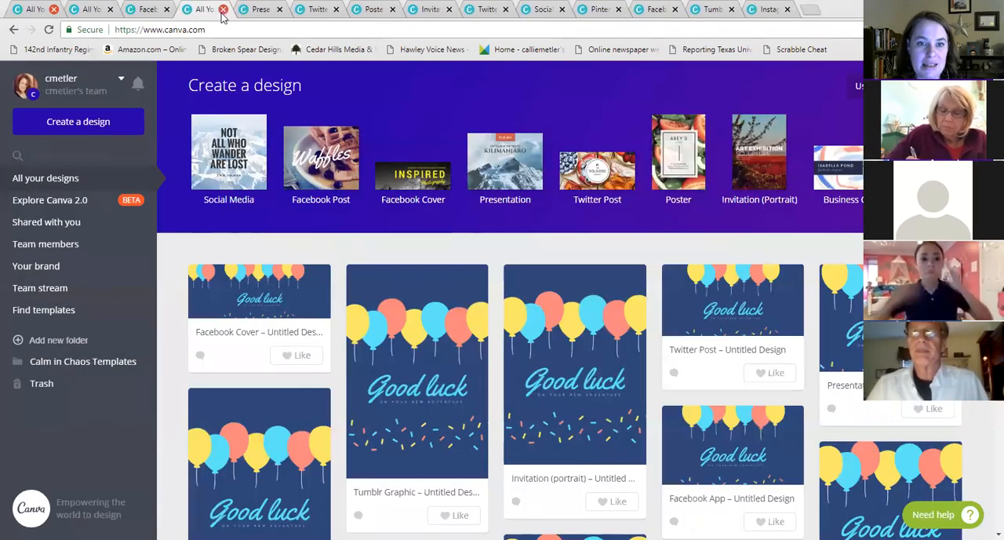
{"action": "left_click", "coordinate": [223, 9]}
{"action": "left_click", "coordinate": [222, 9]}
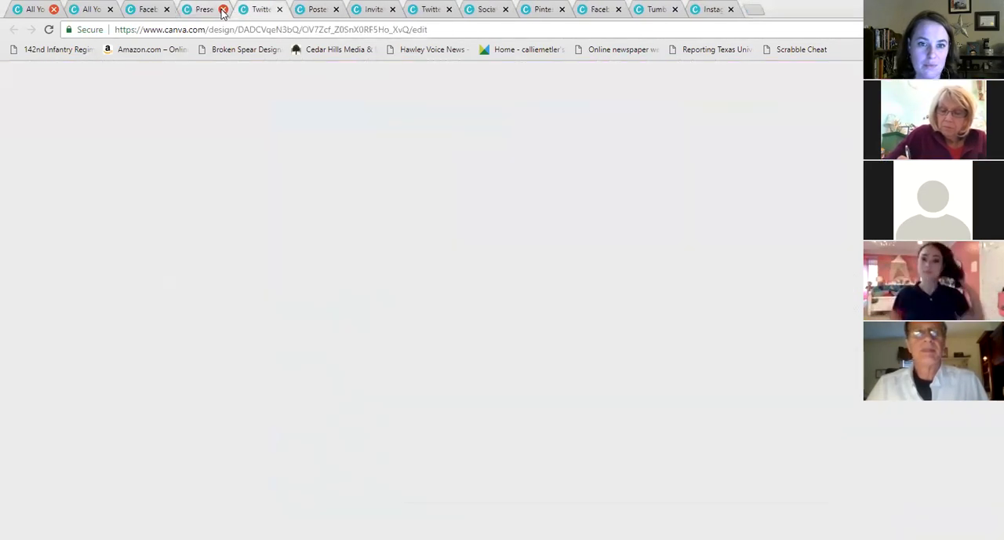
{"action": "left_click", "coordinate": [223, 9]}
{"action": "left_click", "coordinate": [223, 10]}
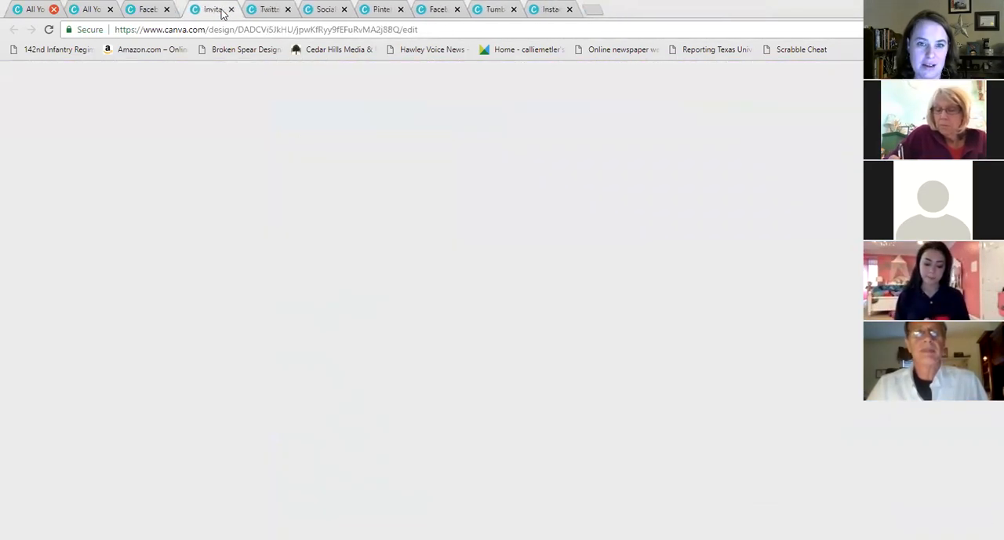
{"action": "left_click", "coordinate": [223, 10]}
{"action": "left_click", "coordinate": [223, 9]}
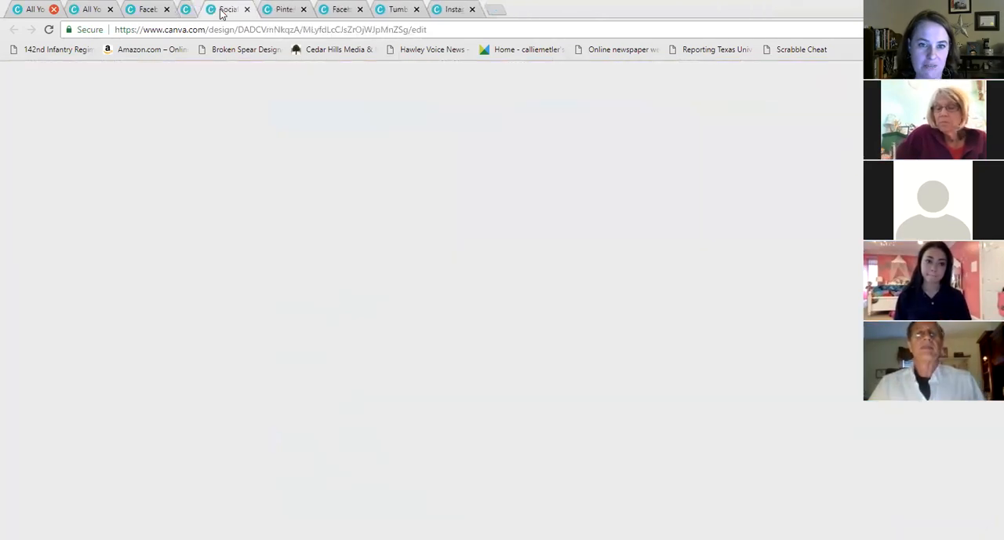
{"action": "left_click", "coordinate": [223, 10]}
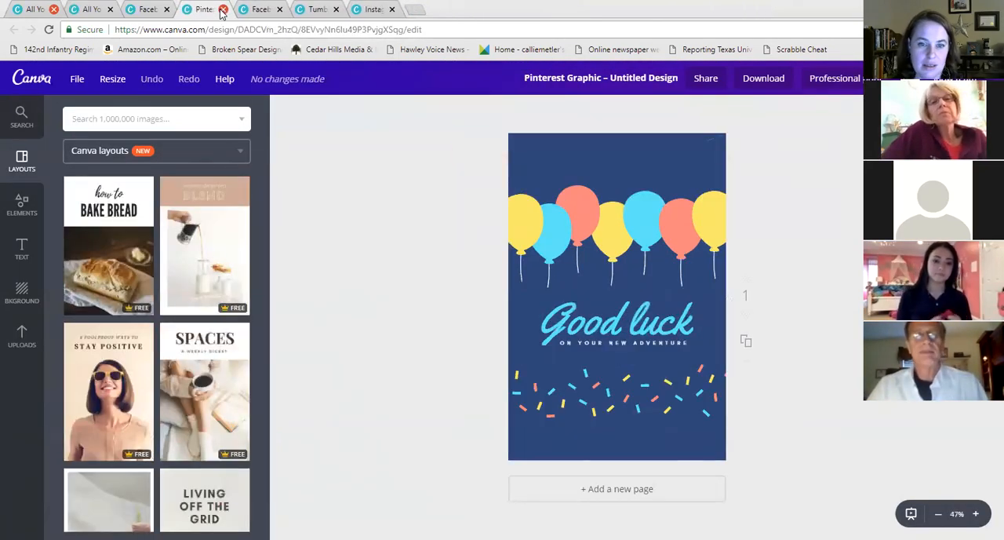
{"action": "left_click", "coordinate": [223, 10]}
{"action": "left_click", "coordinate": [223, 9]}
{"action": "left_click", "coordinate": [227, 10]}
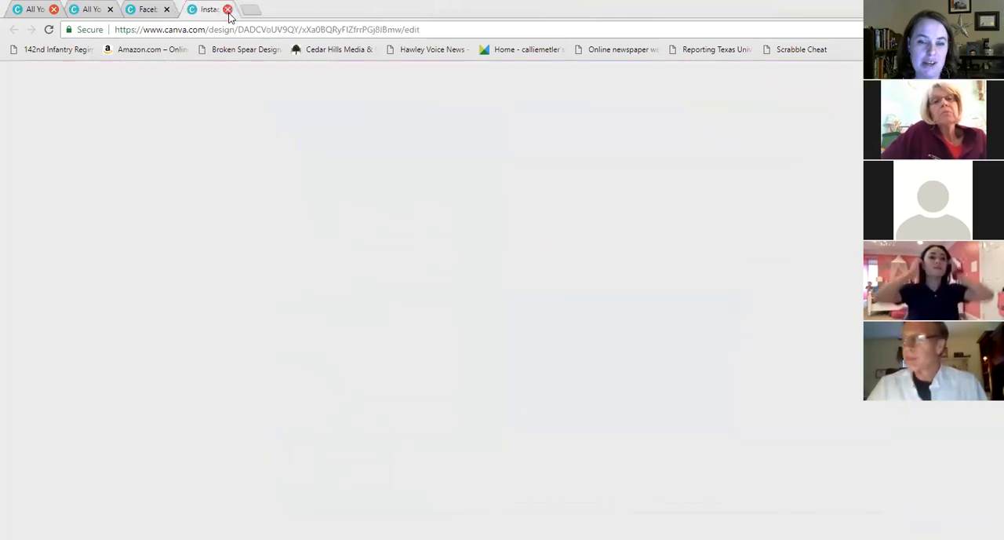
{"action": "left_click", "coordinate": [226, 10]}
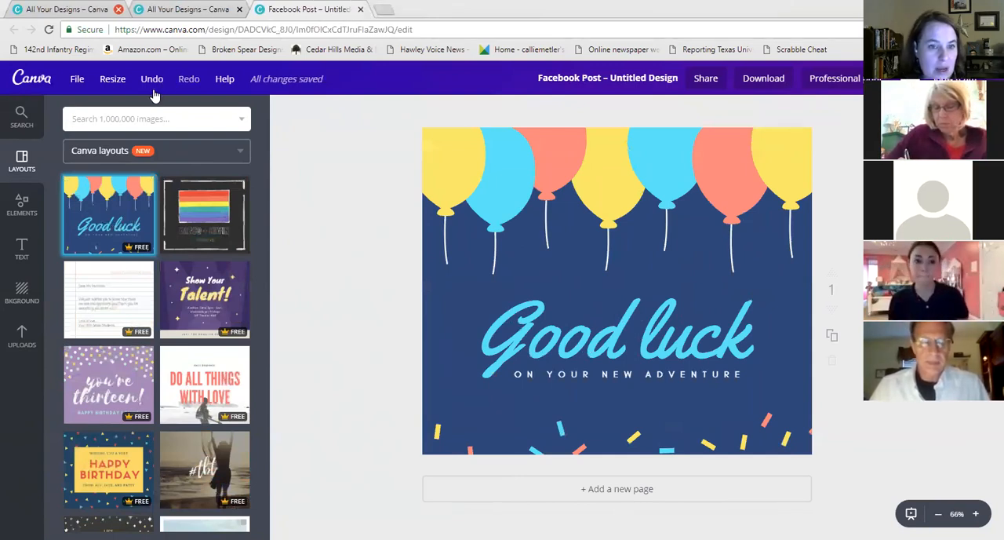
Return to the home page and browse the design types on the create-a-design page
{"action": "left_click", "coordinate": [41, 81]}
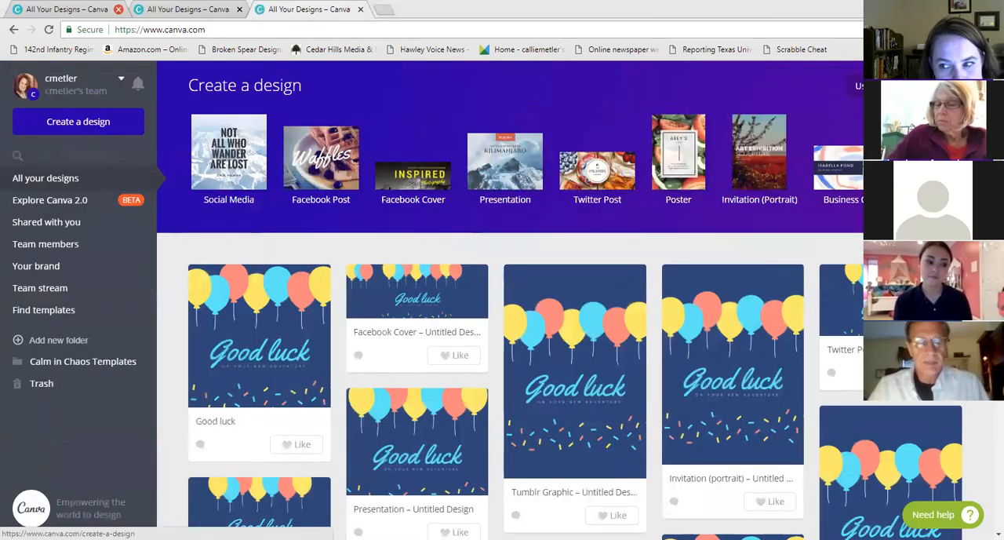
{"action": "left_click", "coordinate": [648, 211]}
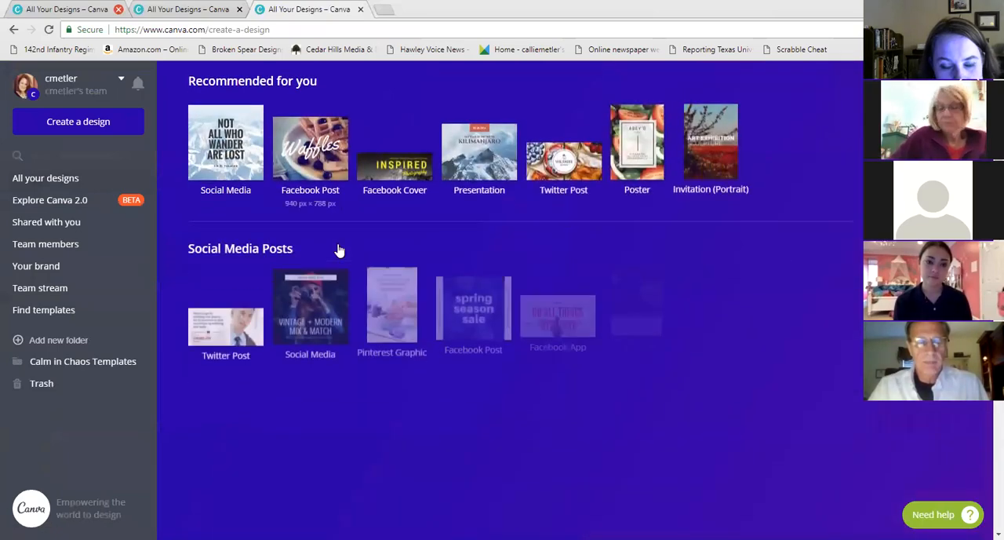
{"action": "scroll", "coordinate": [393, 246], "scroll_direction": "down", "scroll_amount": 1}
{"action": "scroll", "coordinate": [392, 247], "scroll_direction": "down", "scroll_amount": 2}
{"action": "scroll", "coordinate": [779, 265], "scroll_direction": "up", "scroll_amount": 3}
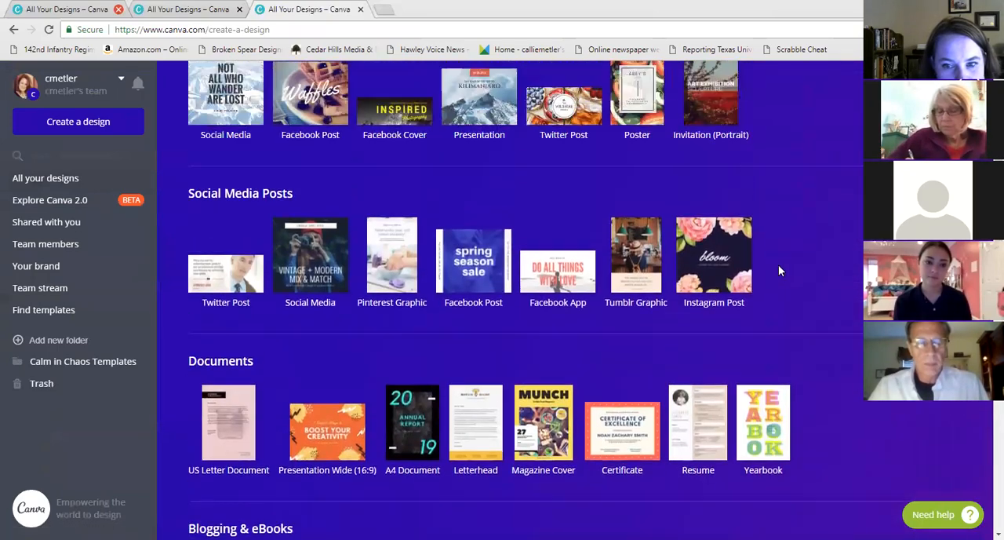
{"action": "scroll", "coordinate": [683, 257], "scroll_direction": "up", "scroll_amount": 1}
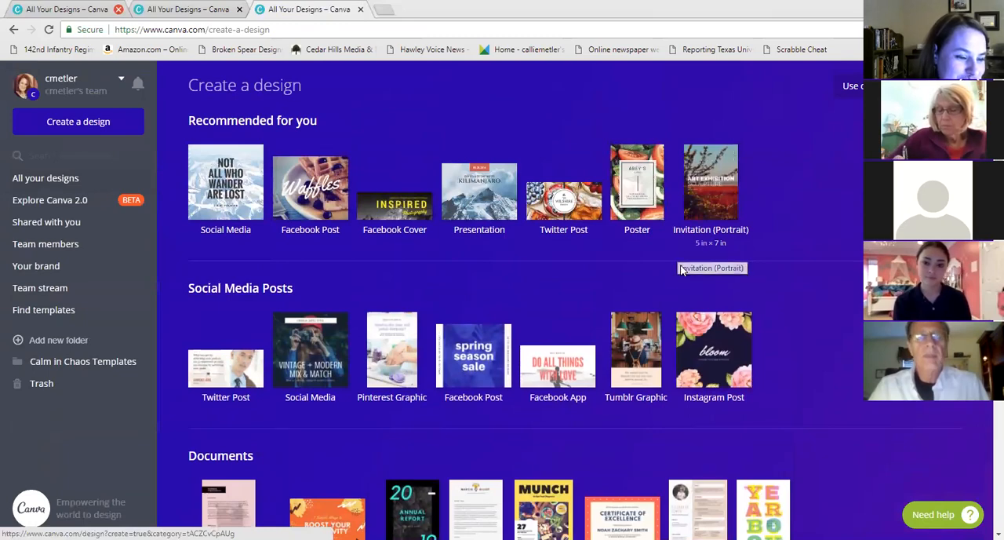
{"action": "scroll", "coordinate": [679, 252], "scroll_direction": "down", "scroll_amount": 3}
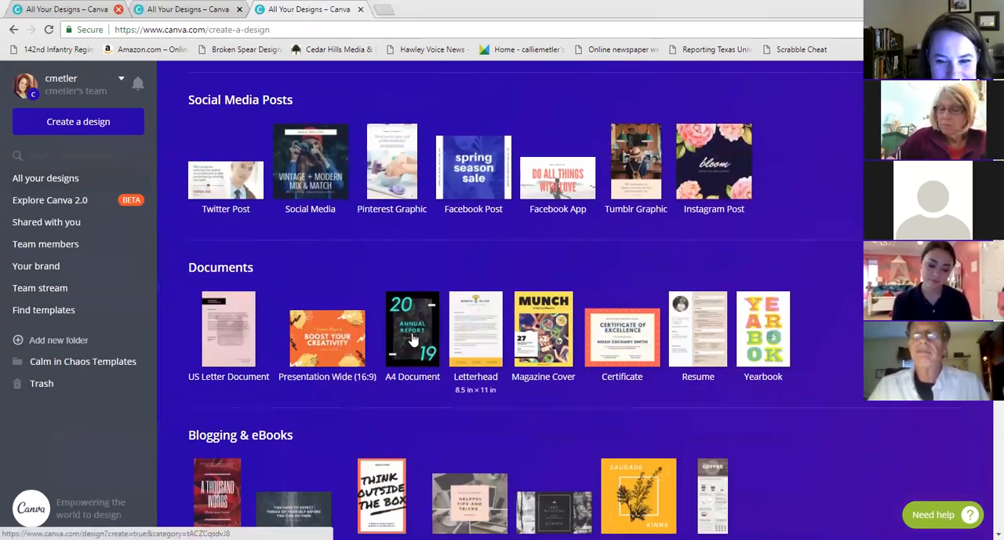
Create a new Wattpad Book Cover design and apply the "1.The Behind Lost" layout to it
{"action": "scroll", "coordinate": [412, 341], "scroll_direction": "down", "scroll_amount": 2}
{"action": "left_click", "coordinate": [392, 404]}
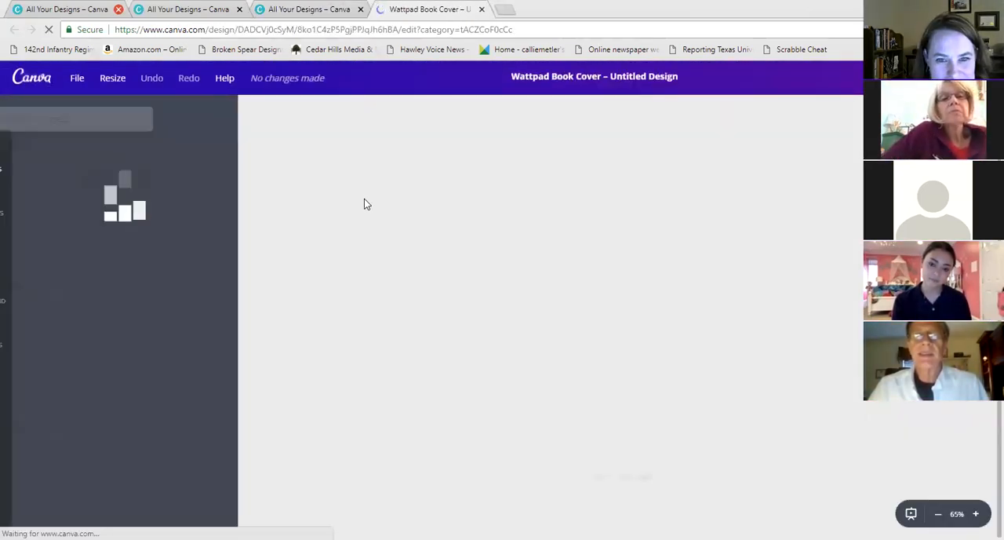
{"action": "scroll", "coordinate": [162, 262], "scroll_direction": "down", "scroll_amount": 3}
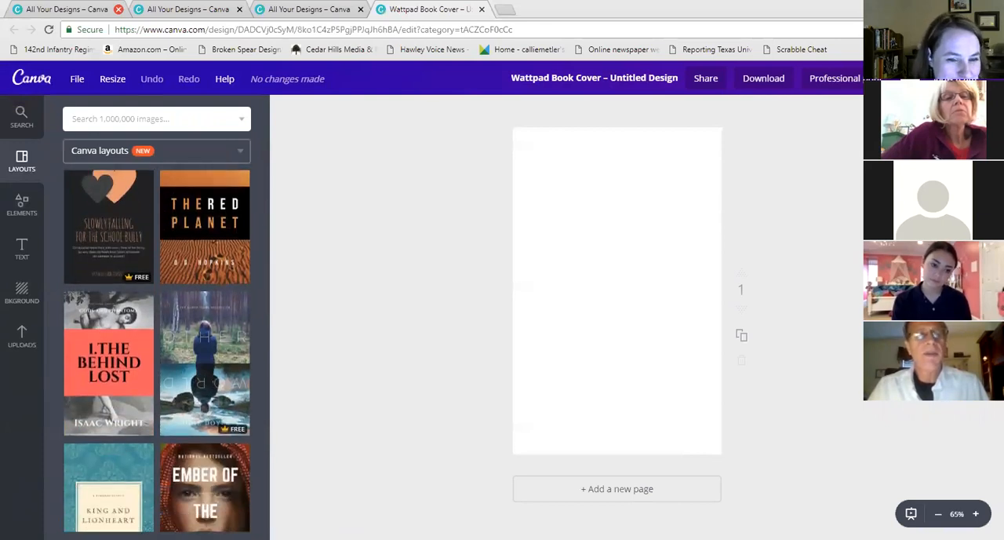
{"action": "scroll", "coordinate": [214, 294], "scroll_direction": "down", "scroll_amount": 2}
{"action": "left_click", "coordinate": [109, 236]}
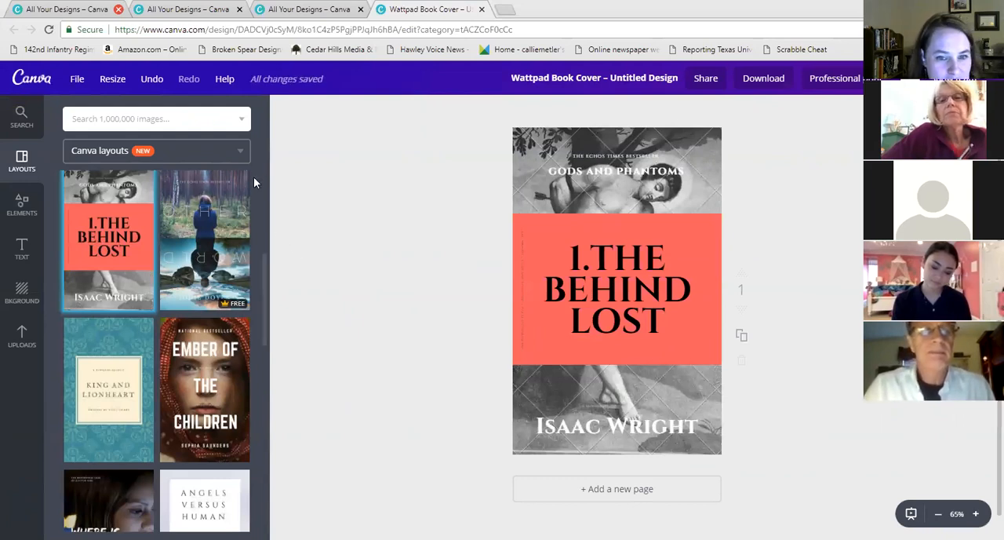
{"action": "scroll", "coordinate": [253, 179], "scroll_direction": "up", "scroll_amount": 2}
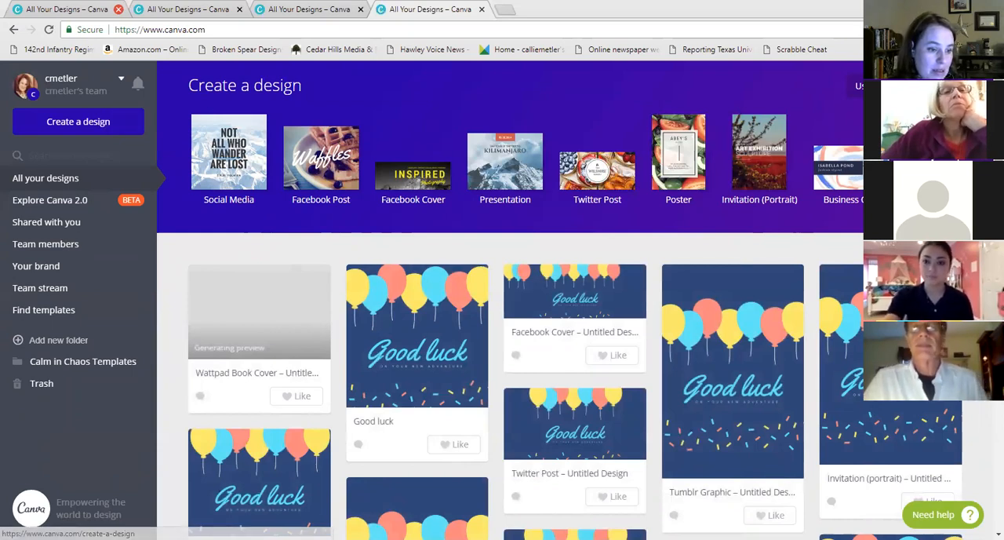
Start a new Social Media design from the create-a-design page and browse the free photo elements
{"action": "left_click", "coordinate": [77, 121]}
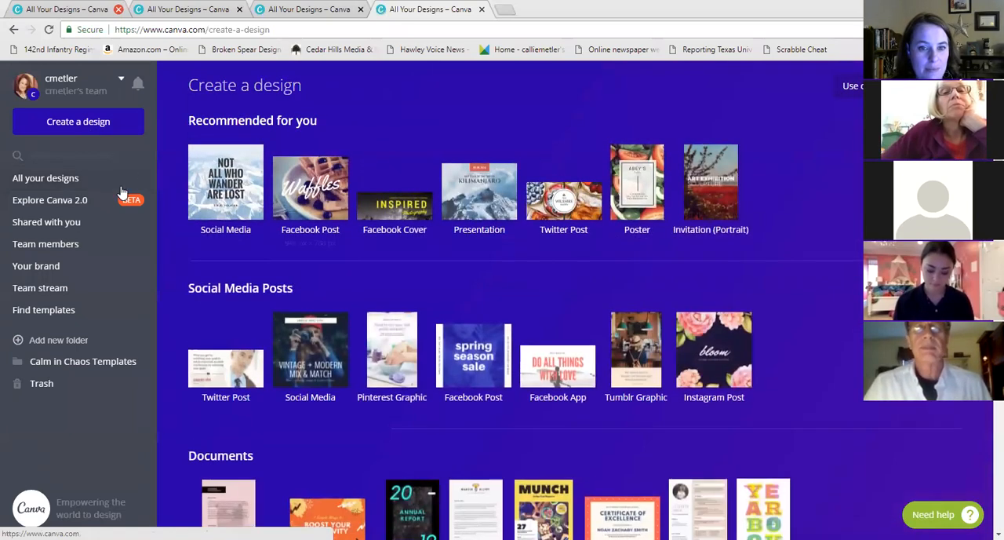
{"action": "left_click", "coordinate": [245, 193]}
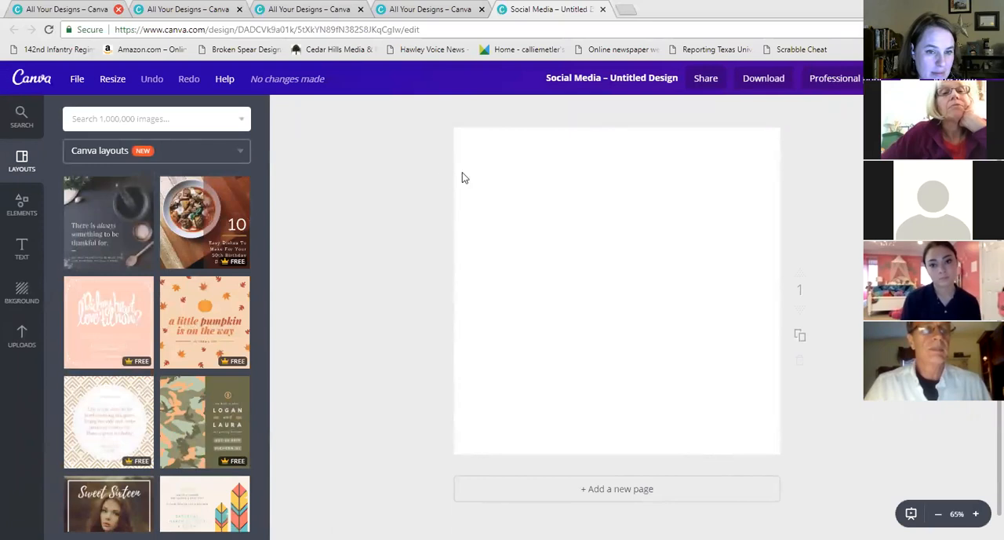
{"action": "left_click", "coordinate": [19, 206]}
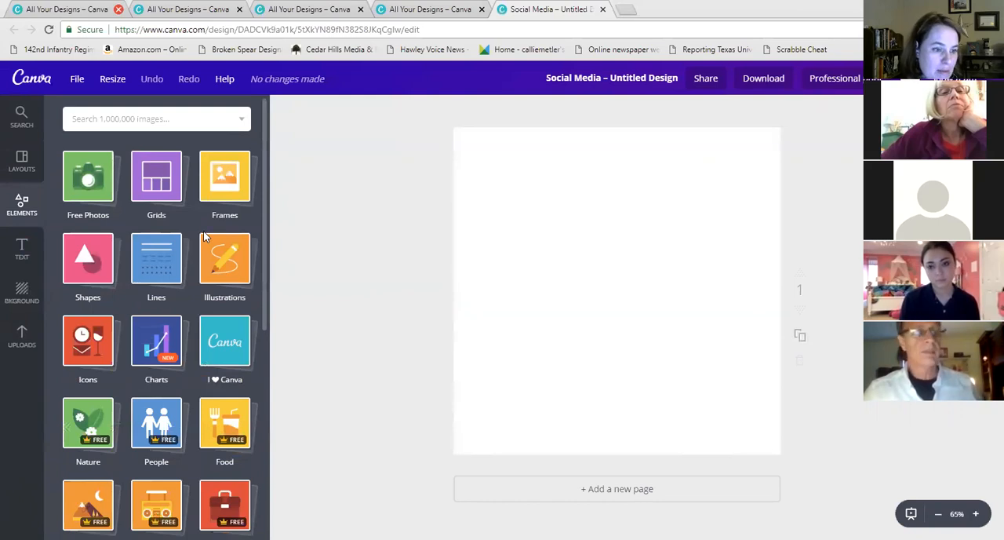
{"action": "left_click", "coordinate": [81, 179]}
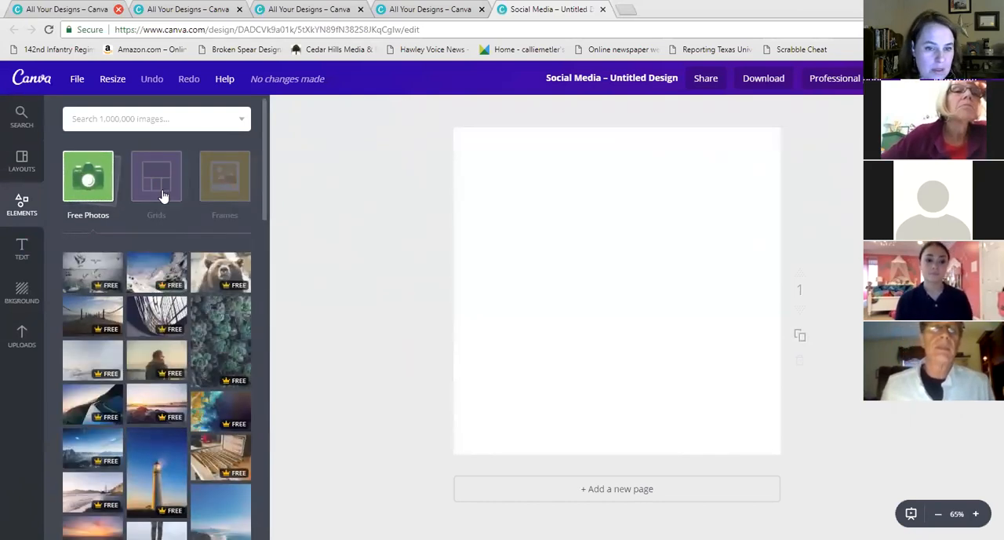
Search the image library for redwood trees and place a redwood forest photo enlarged to fill the whole page
{"action": "left_click", "coordinate": [191, 120]}
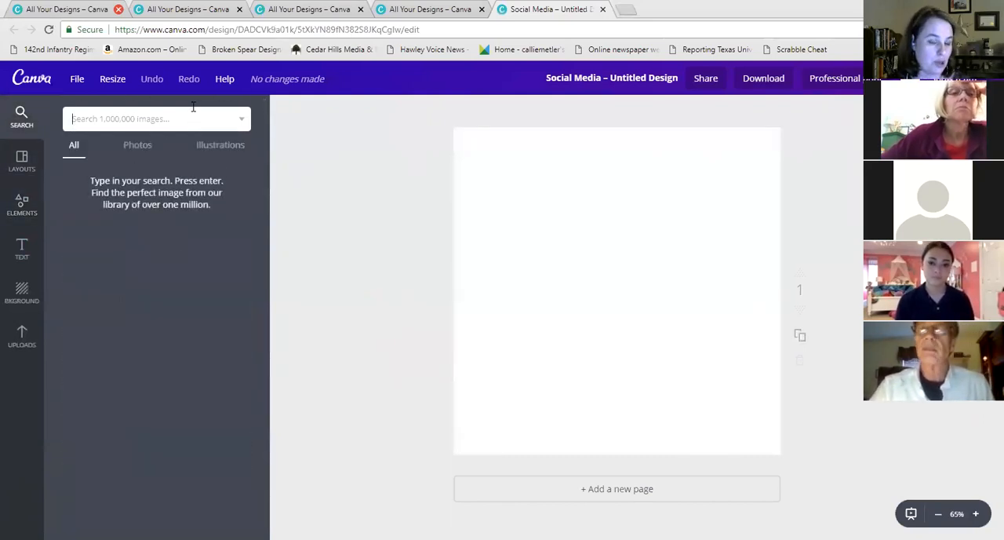
{"action": "type", "text": "redwood"}
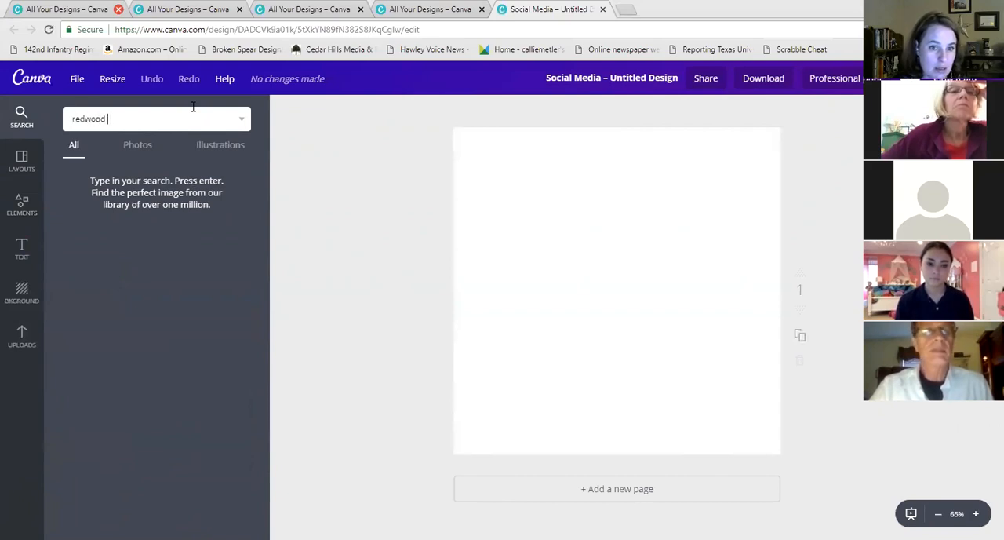
{"action": "type", "text": " trees"}
{"action": "key", "text": "Return"}
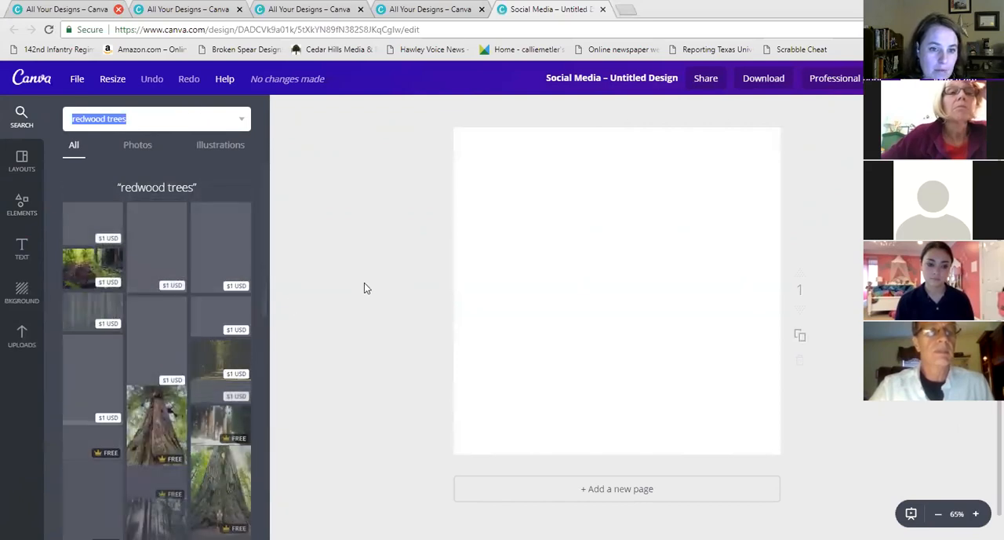
{"action": "scroll", "coordinate": [153, 244], "scroll_direction": "down", "scroll_amount": 2}
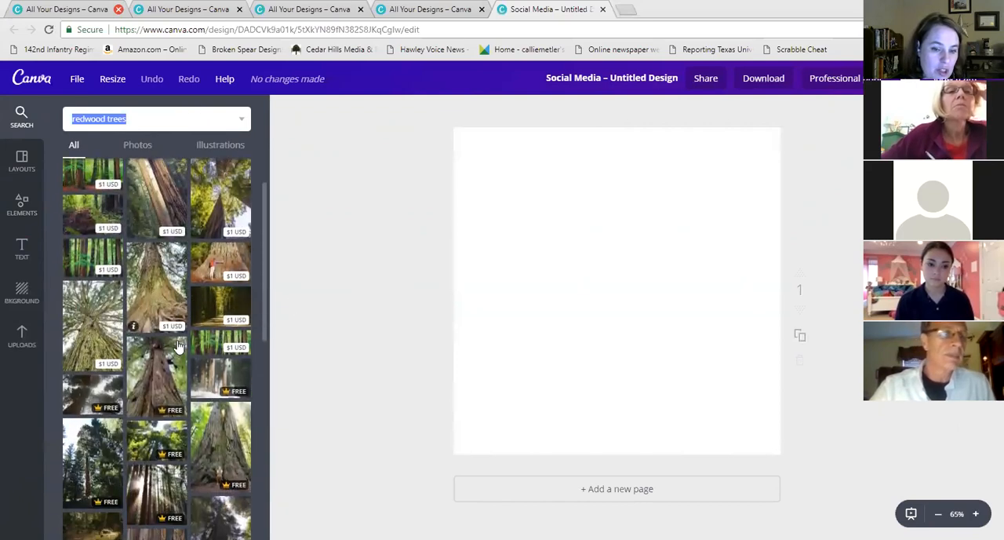
{"action": "scroll", "coordinate": [128, 203], "scroll_direction": "up", "scroll_amount": 2}
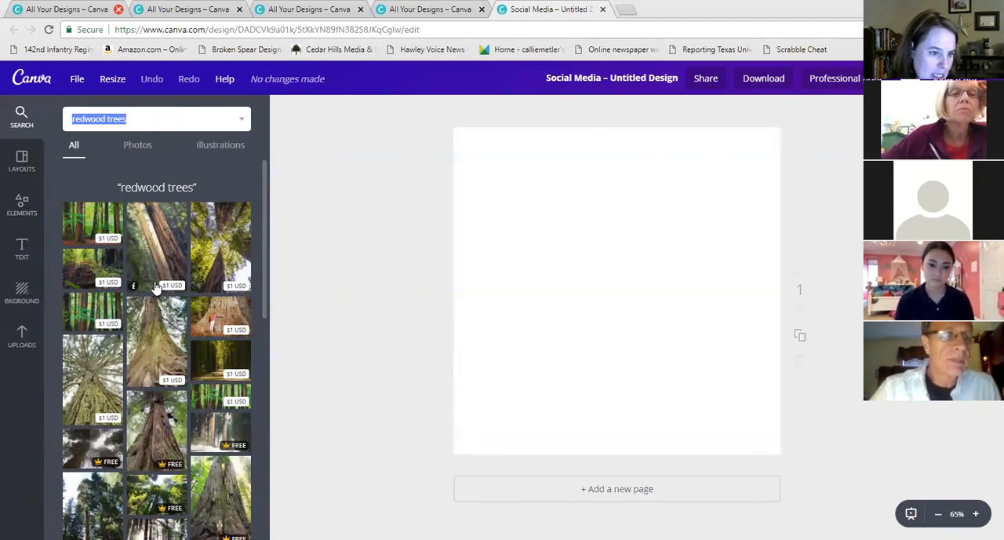
{"action": "scroll", "coordinate": [157, 294], "scroll_direction": "down", "scroll_amount": 1}
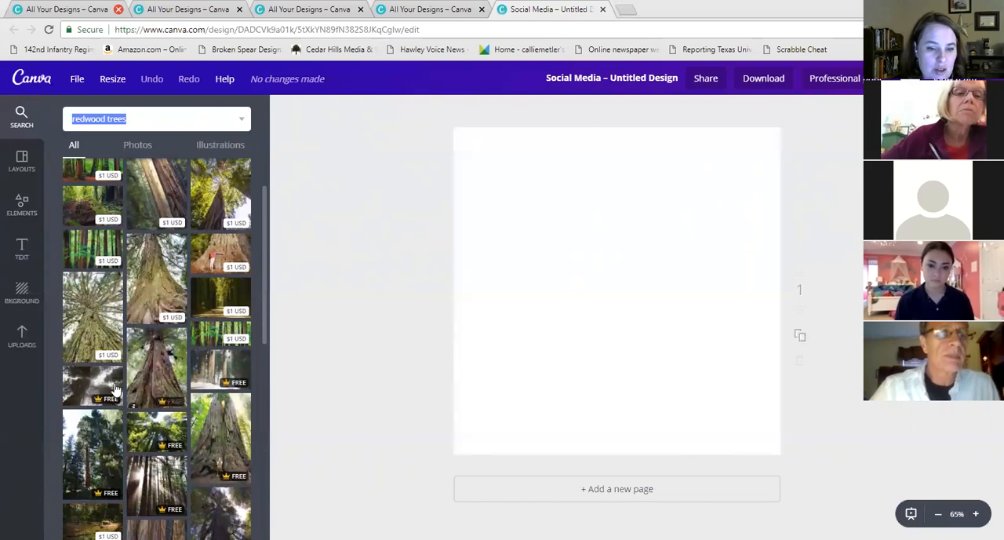
{"action": "scroll", "coordinate": [92, 379], "scroll_direction": "down", "scroll_amount": 1}
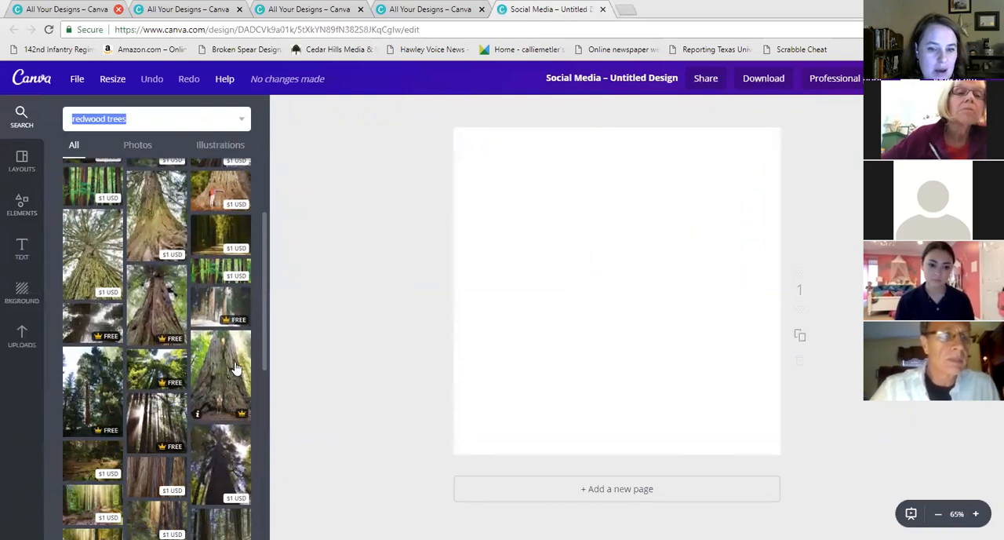
{"action": "left_click", "coordinate": [171, 441]}
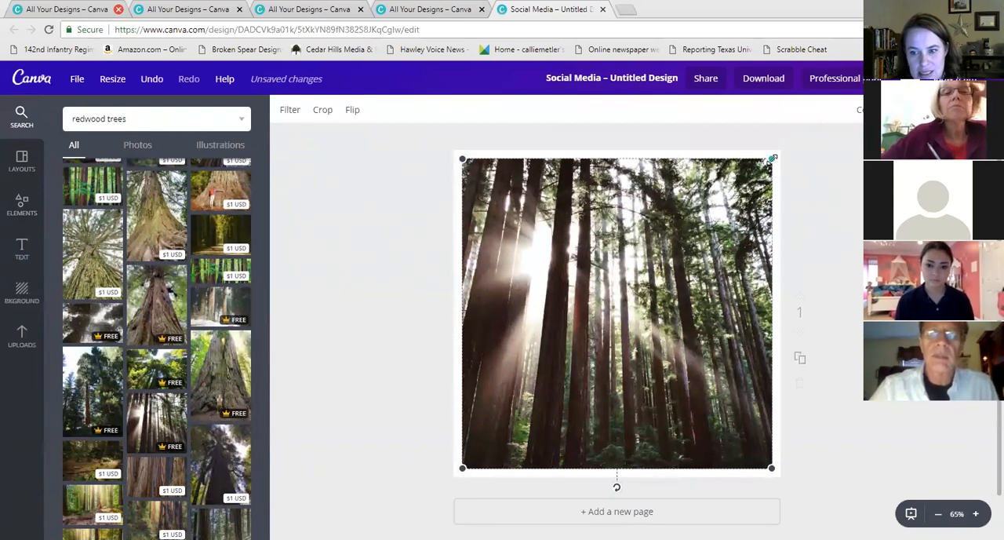
{"action": "left_click_drag", "start_coordinate": [773, 159], "coordinate": [803, 139]}
{"action": "left_click_drag", "start_coordinate": [466, 463], "coordinate": [442, 482]}
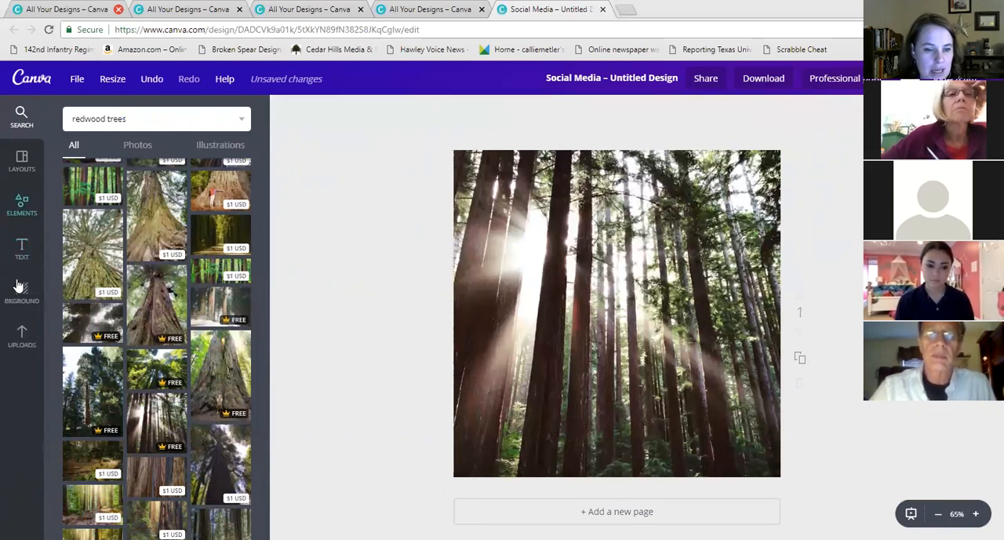
Add the uploaded Being Bree book cover, shrink it and move it to the lower left of the page
{"action": "left_click", "coordinate": [22, 336]}
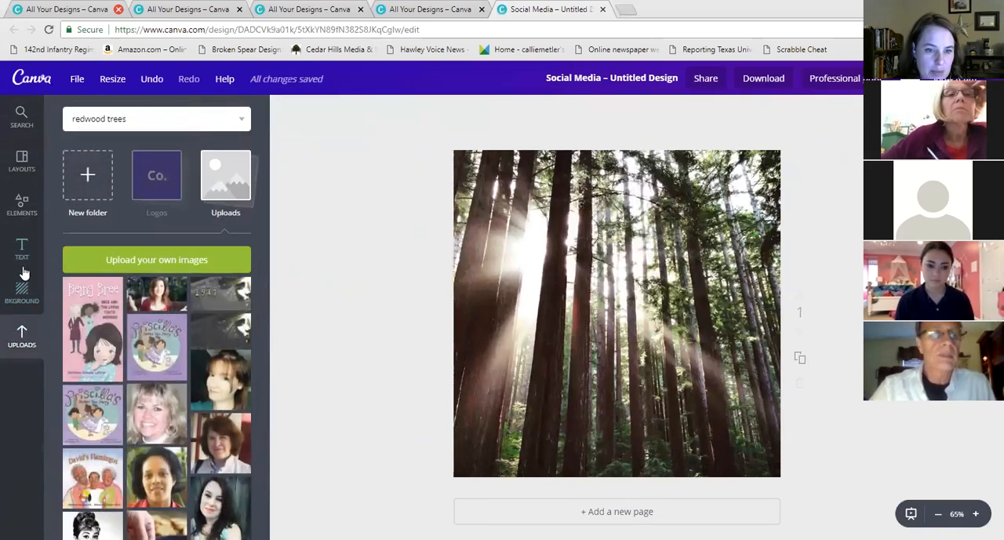
{"action": "left_click", "coordinate": [105, 316]}
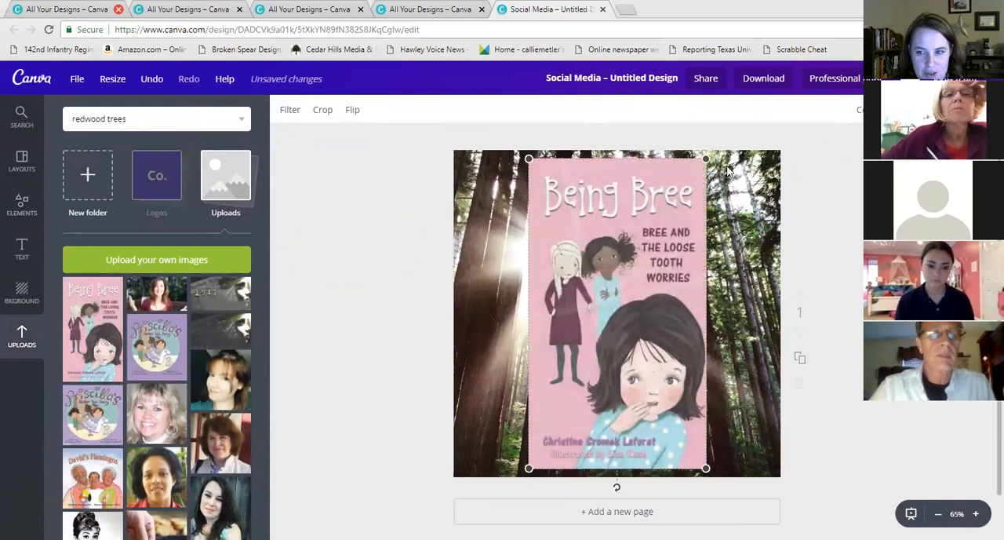
{"action": "left_click_drag", "start_coordinate": [707, 158], "coordinate": [637, 295]}
{"action": "left_click_drag", "start_coordinate": [623, 328], "coordinate": [567, 316]}
Add the uploaded portrait photo, shrink it and place it at the lower right beside the book cover
{"action": "left_click", "coordinate": [219, 386]}
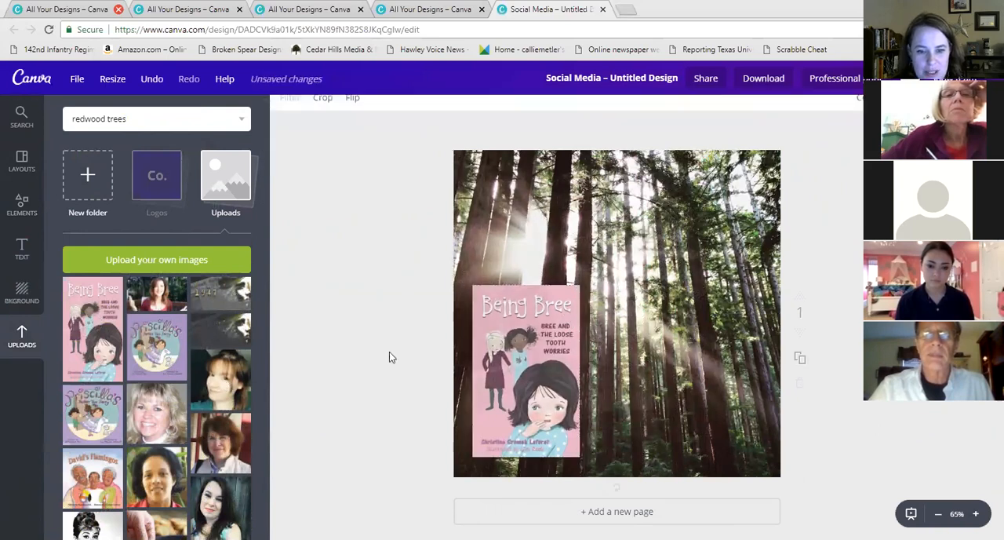
{"action": "left_click_drag", "start_coordinate": [772, 158], "coordinate": [590, 387]}
{"action": "left_click_drag", "start_coordinate": [665, 401], "coordinate": [686, 384]}
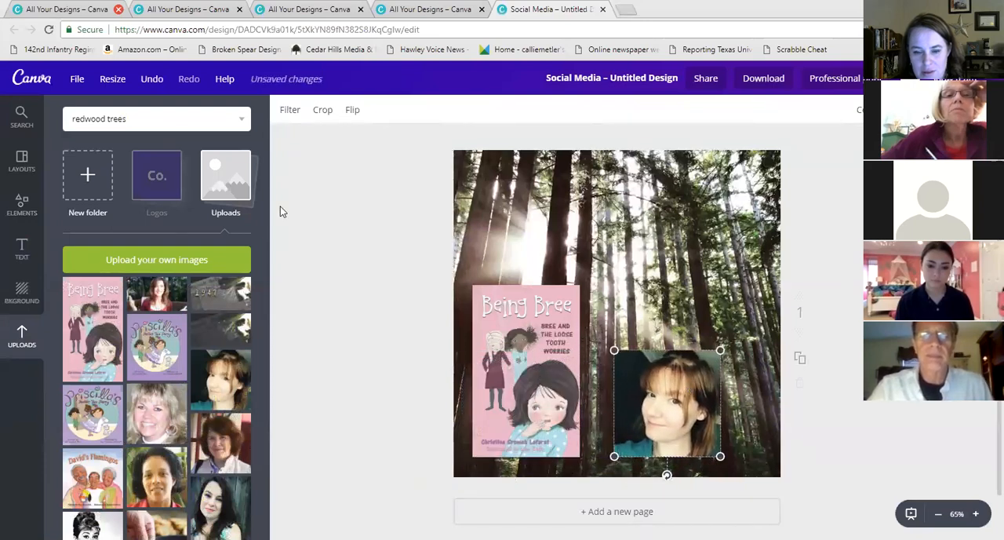
Add a heading text box and enter "Coming soon Gran, Gran Granny"
{"action": "left_click", "coordinate": [21, 249]}
{"action": "left_click_drag", "start_coordinate": [157, 185], "coordinate": [622, 318]}
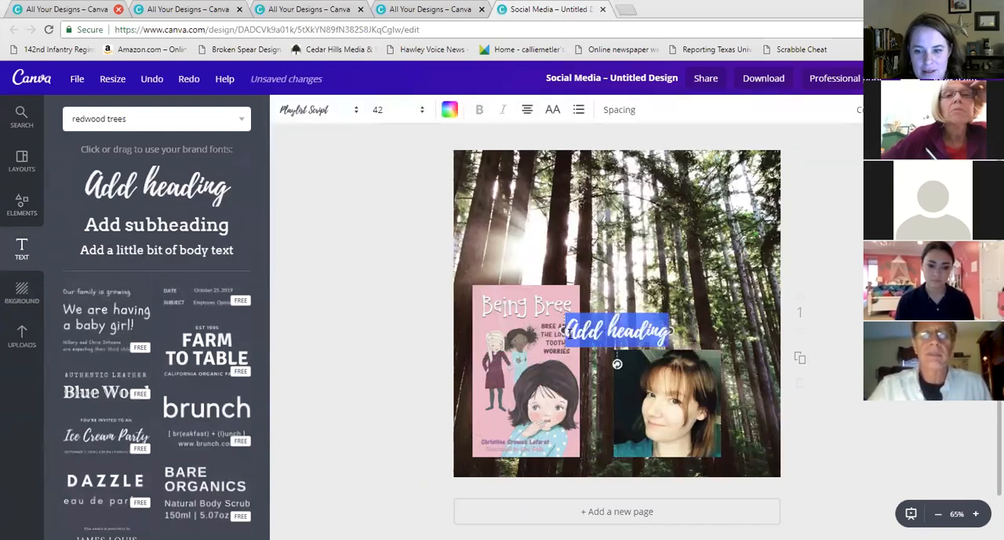
{"action": "type", "text": "Coning soon Grace"}
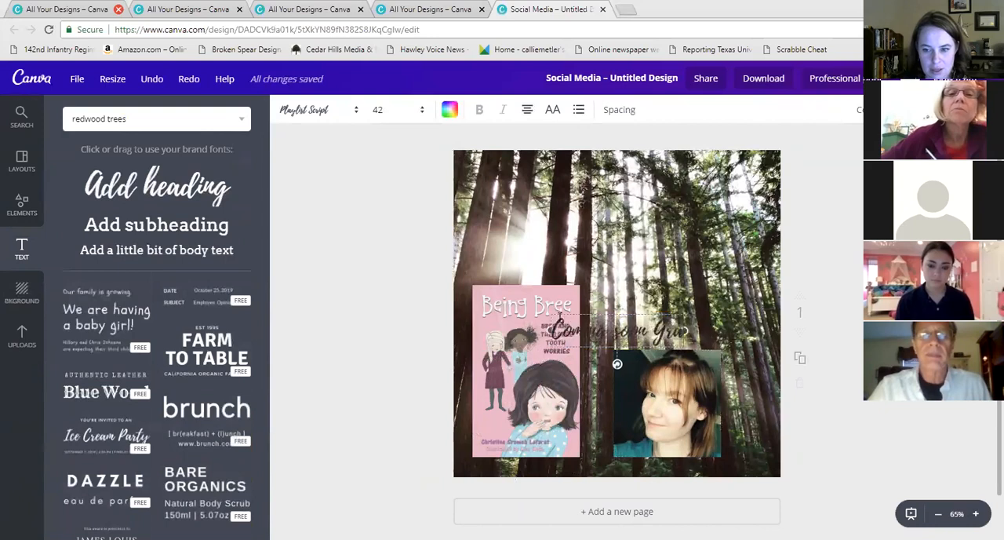
{"action": "type", "text": ", Grace"}
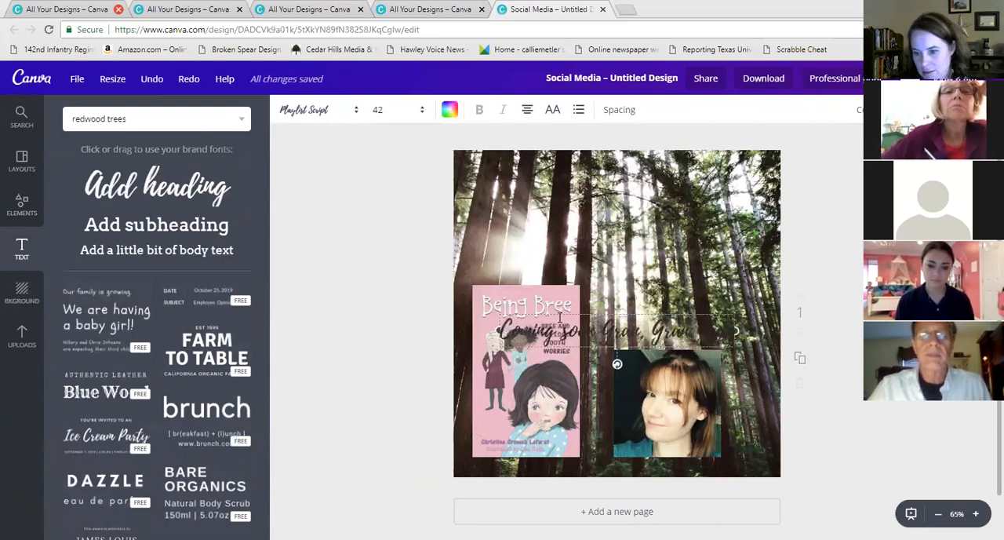
{"action": "type", "text": ", G"}
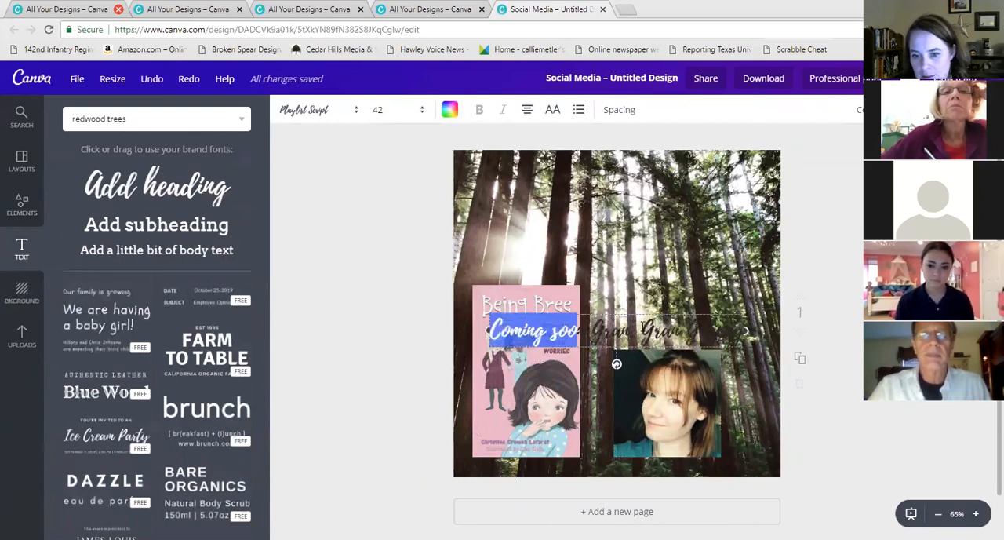
Colour the whole heading light grey from the brand palette and move it near the top of the page
{"action": "key", "text": "ctrl+a"}
{"action": "left_click", "coordinate": [449, 111]}
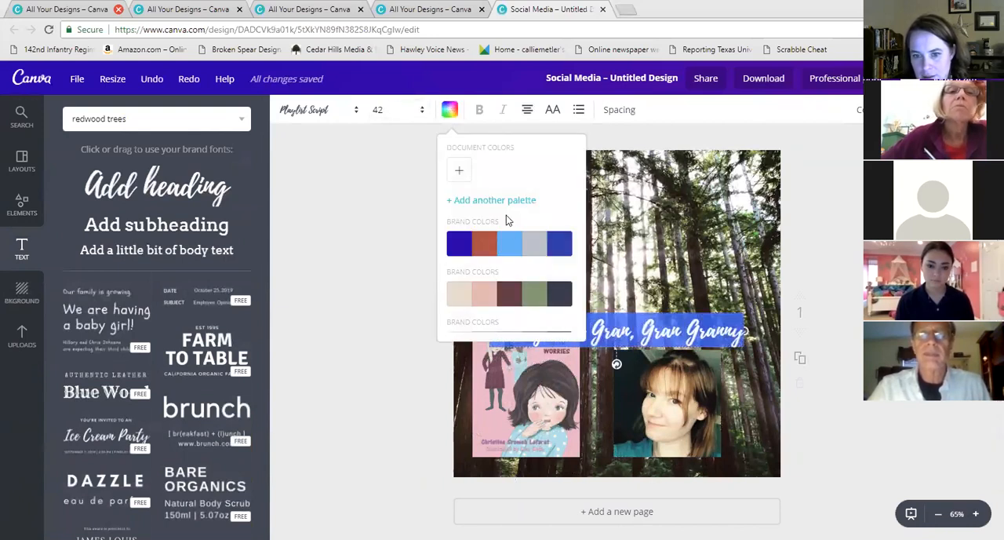
{"action": "left_click", "coordinate": [533, 245]}
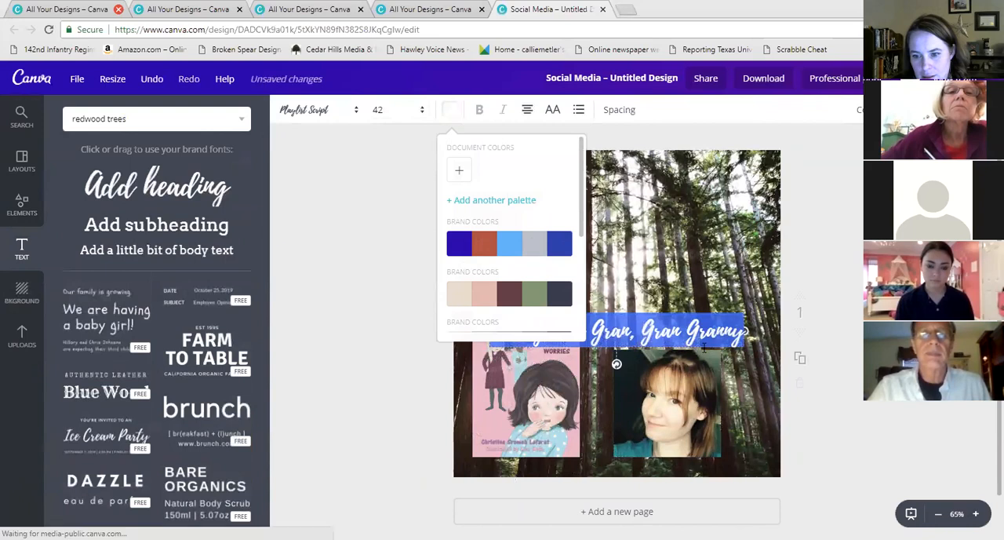
{"action": "left_click_drag", "start_coordinate": [648, 311], "coordinate": [648, 183]}
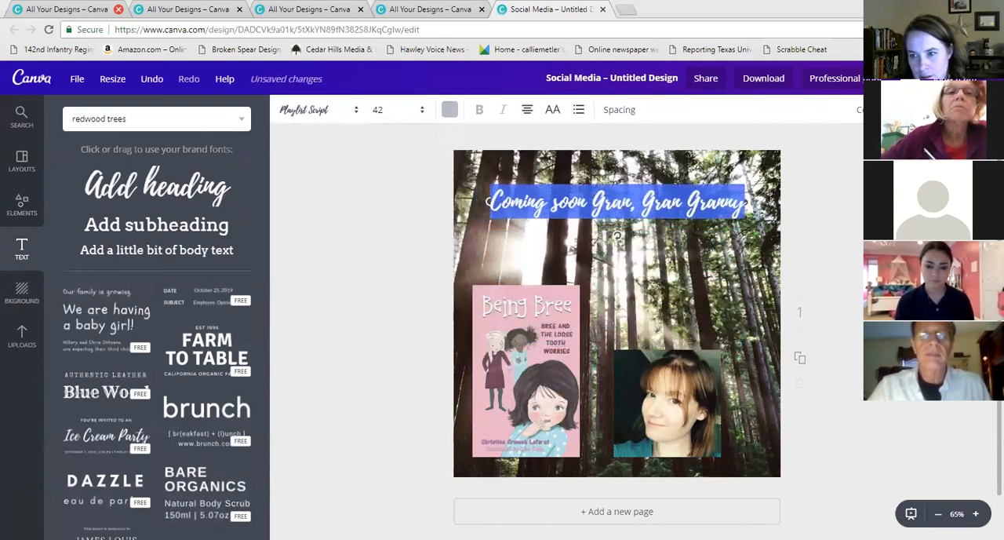
Select the redwood background photo and increase its transparency to fade it
{"action": "left_click", "coordinate": [854, 201]}
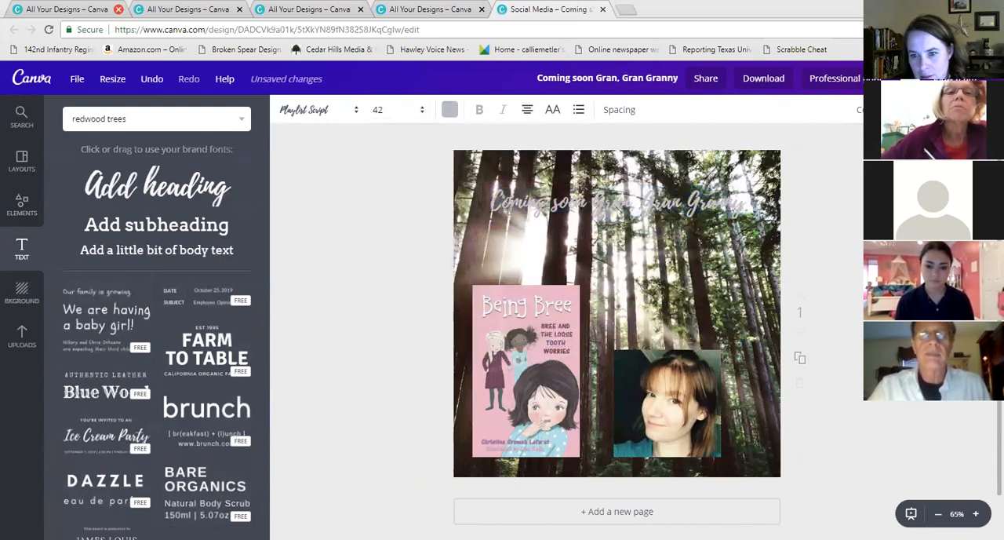
{"action": "left_click", "coordinate": [745, 162]}
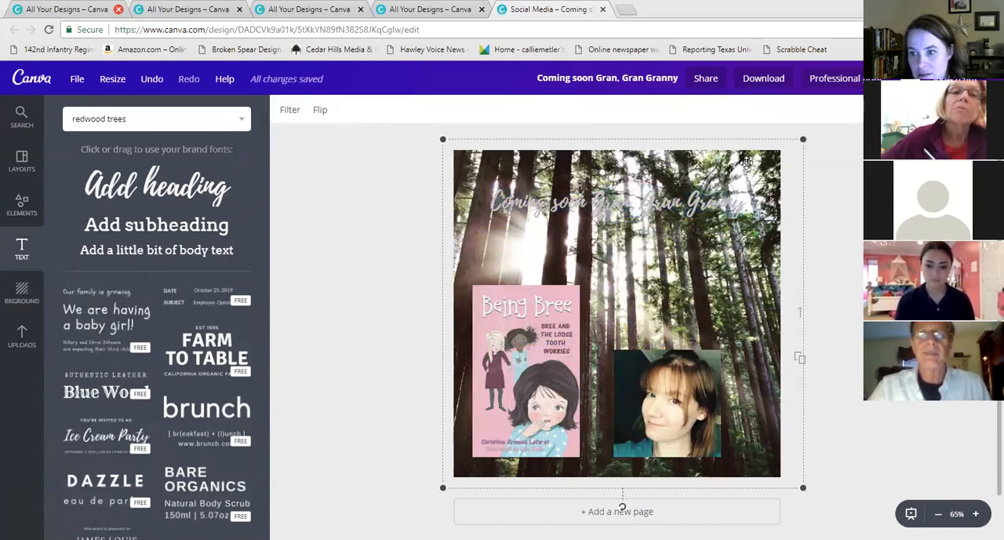
{"action": "left_click_drag", "start_coordinate": [939, 146], "coordinate": [884, 147]}
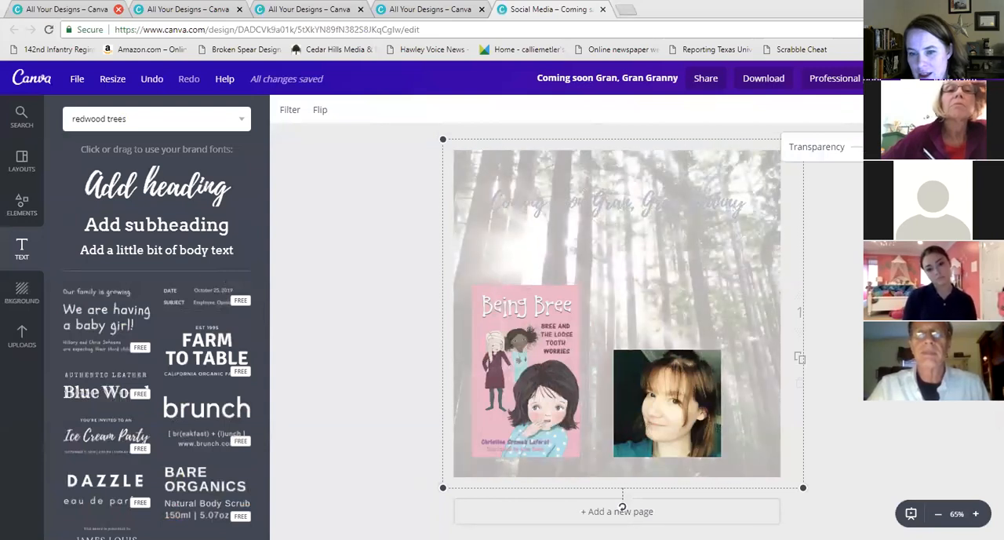
Recolour the heading text with the dark blue from the brand colour palette
{"action": "left_click", "coordinate": [708, 207]}
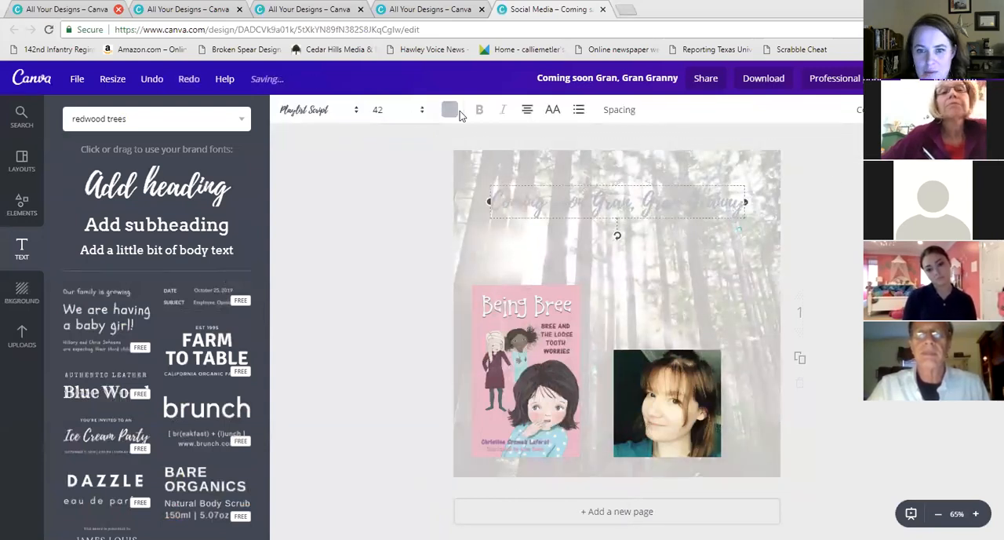
{"action": "left_click", "coordinate": [452, 111]}
{"action": "left_click", "coordinate": [458, 245]}
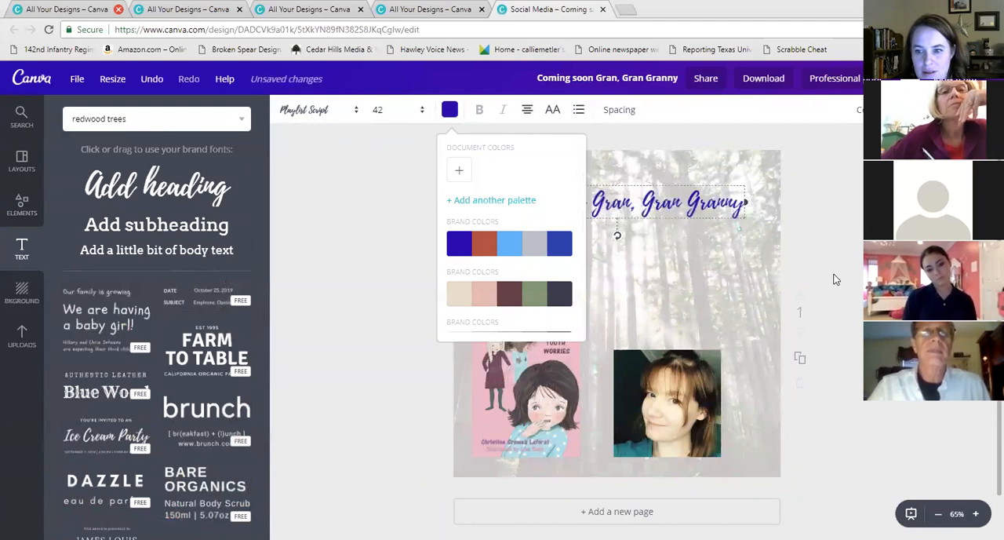
{"action": "left_click", "coordinate": [835, 275]}
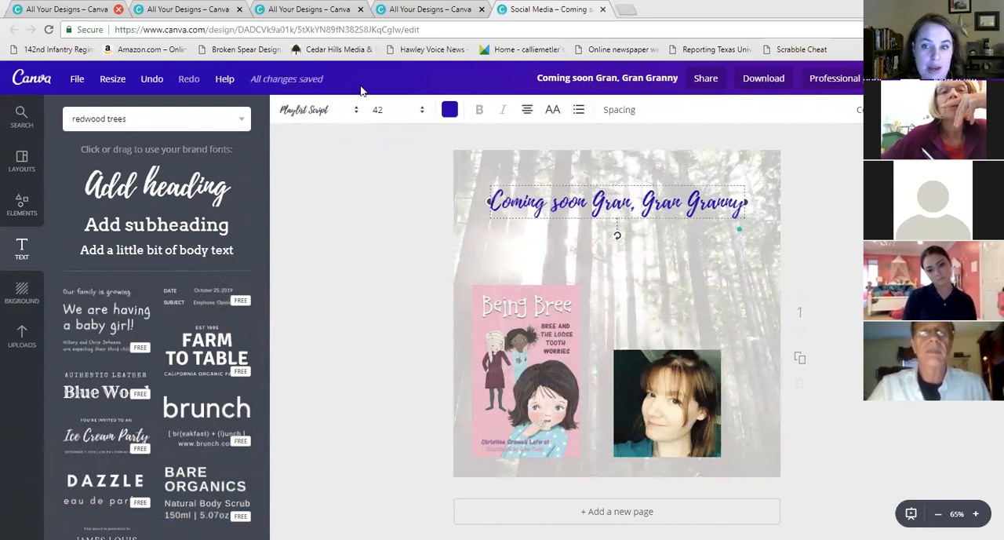
{"action": "left_click", "coordinate": [112, 80]}
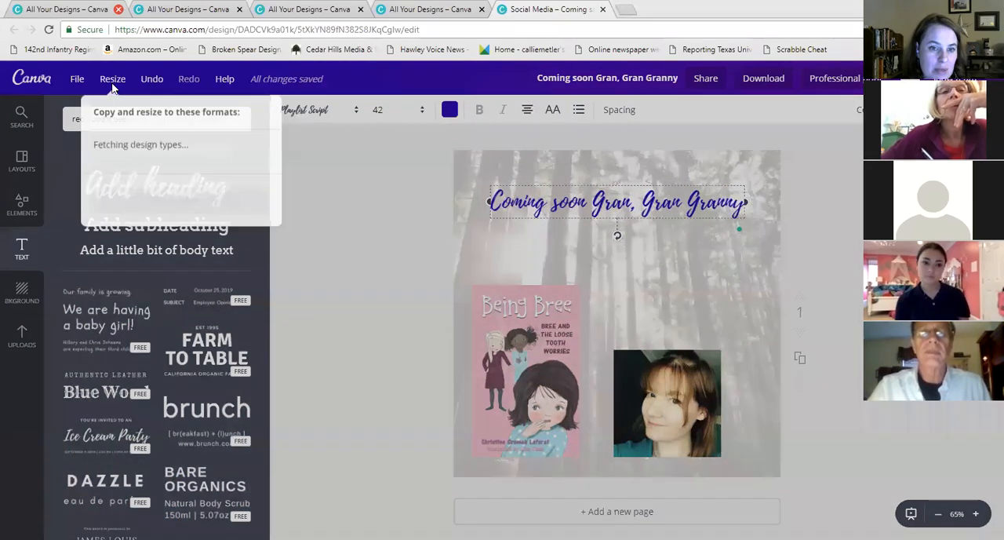
{"action": "left_click", "coordinate": [94, 243]}
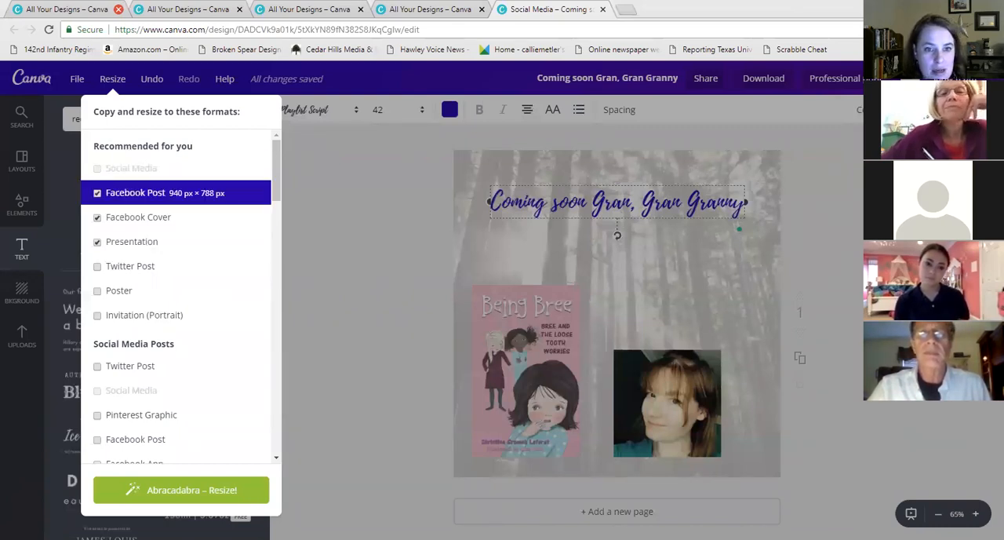
{"action": "left_click", "coordinate": [106, 76]}
{"action": "left_click", "coordinate": [548, 109]}
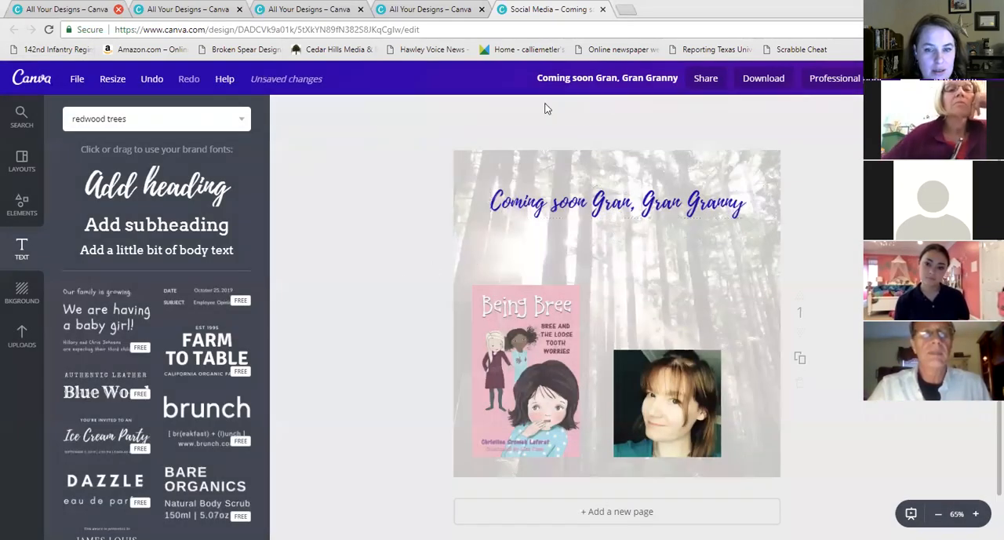
Delete the heading, the book cover and the author photo from the page
{"action": "left_click", "coordinate": [672, 201]}
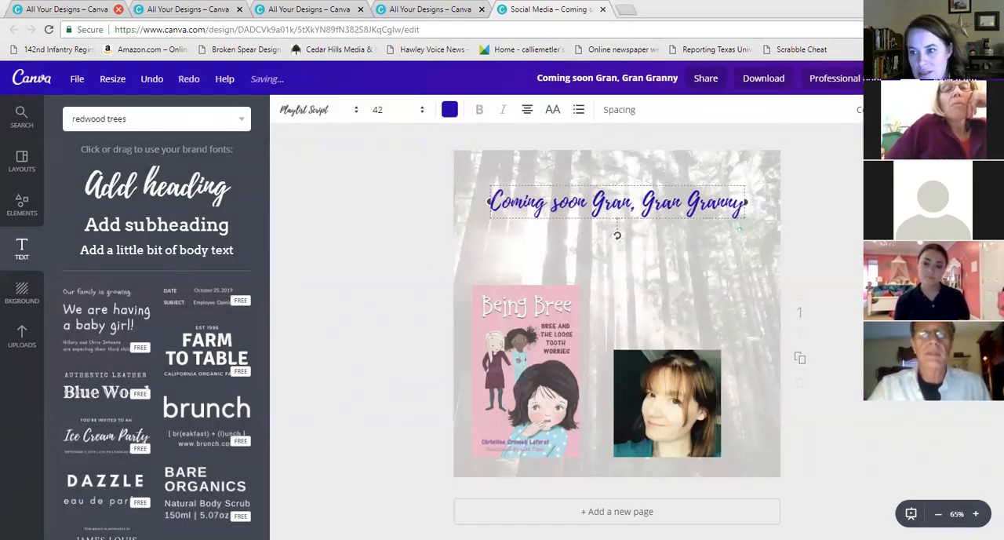
{"action": "key", "text": "Delete"}
{"action": "left_click", "coordinate": [534, 324]}
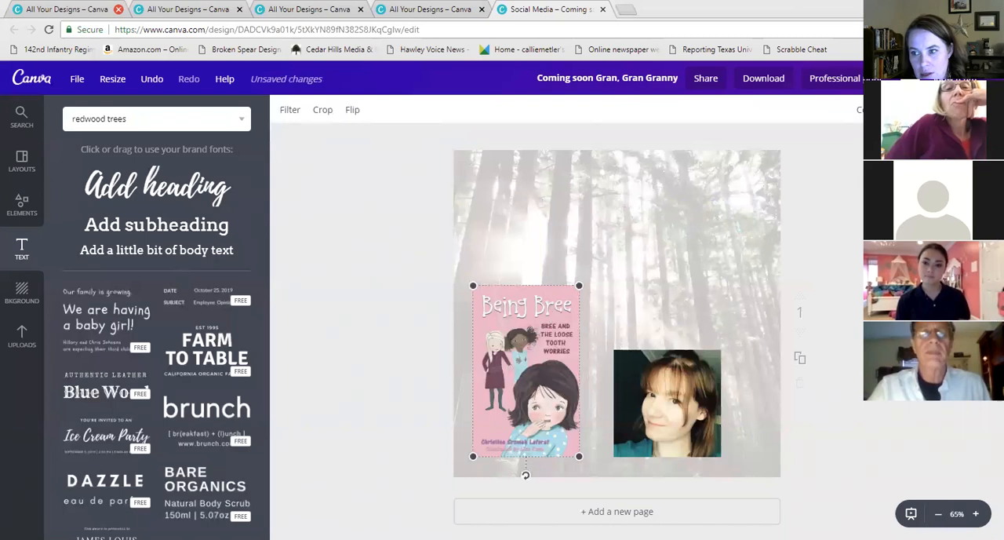
{"action": "key", "text": "Delete"}
{"action": "left_click", "coordinate": [667, 402]}
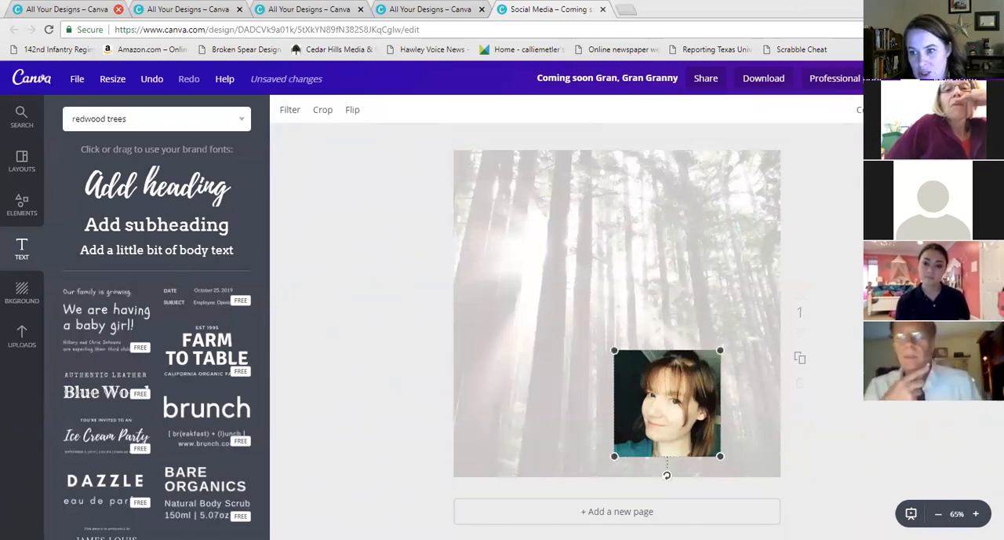
{"action": "key", "text": "Delete"}
Set the redwood background photo's transparency back to full opacity
{"action": "left_click", "coordinate": [722, 223]}
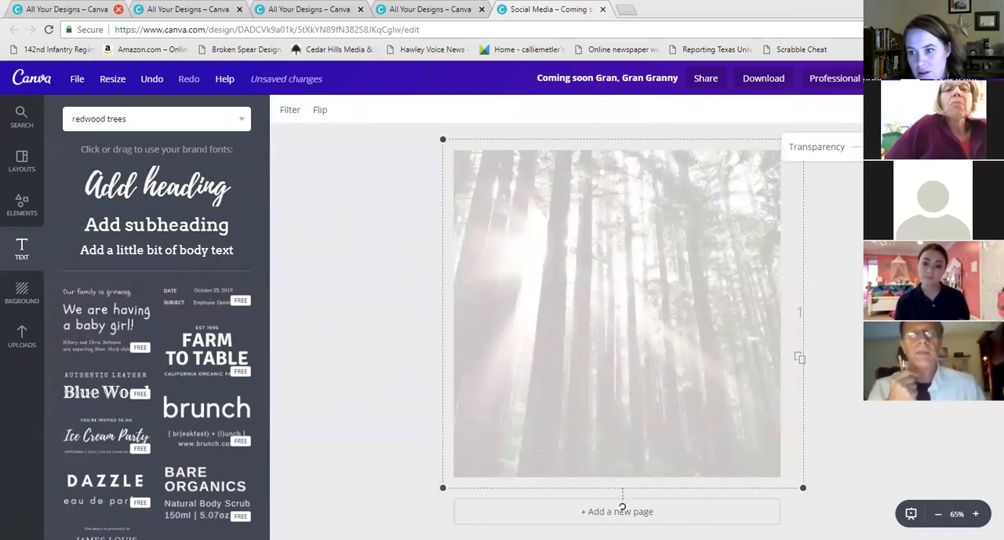
{"action": "left_click_drag", "start_coordinate": [874, 146], "coordinate": [943, 146]}
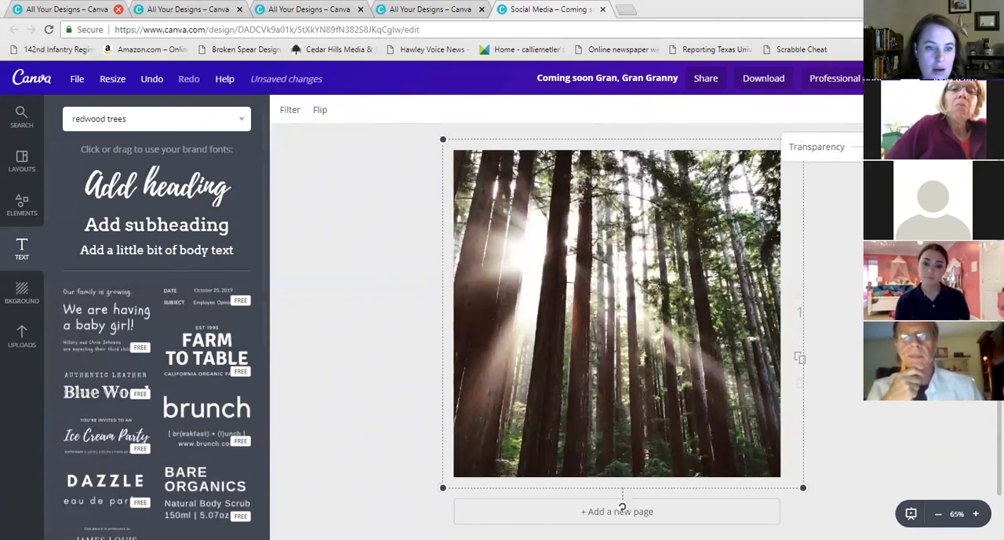
Apply a grid with one tall cell on the left and two stacked cells on the right
{"action": "left_click", "coordinate": [22, 206]}
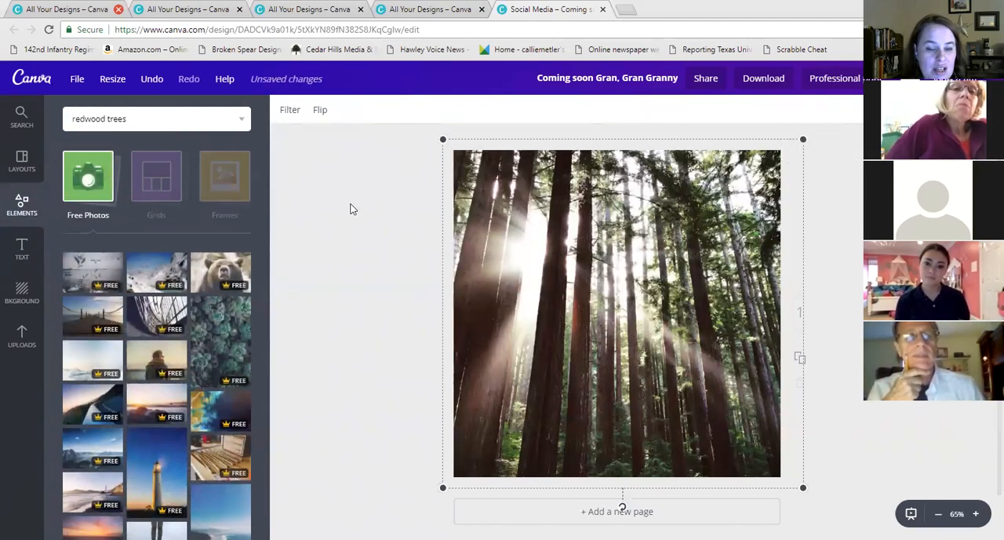
{"action": "left_click", "coordinate": [84, 179]}
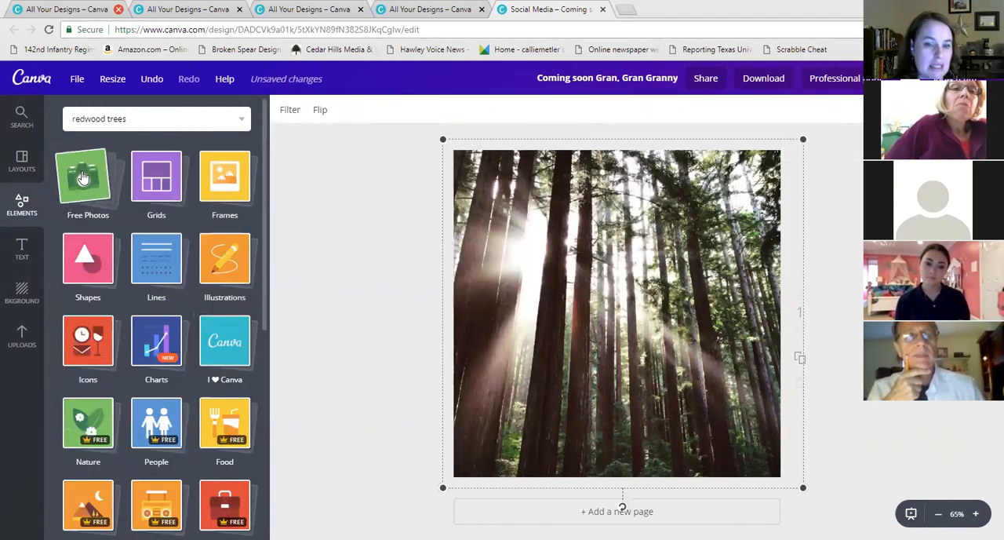
{"action": "left_click", "coordinate": [162, 185]}
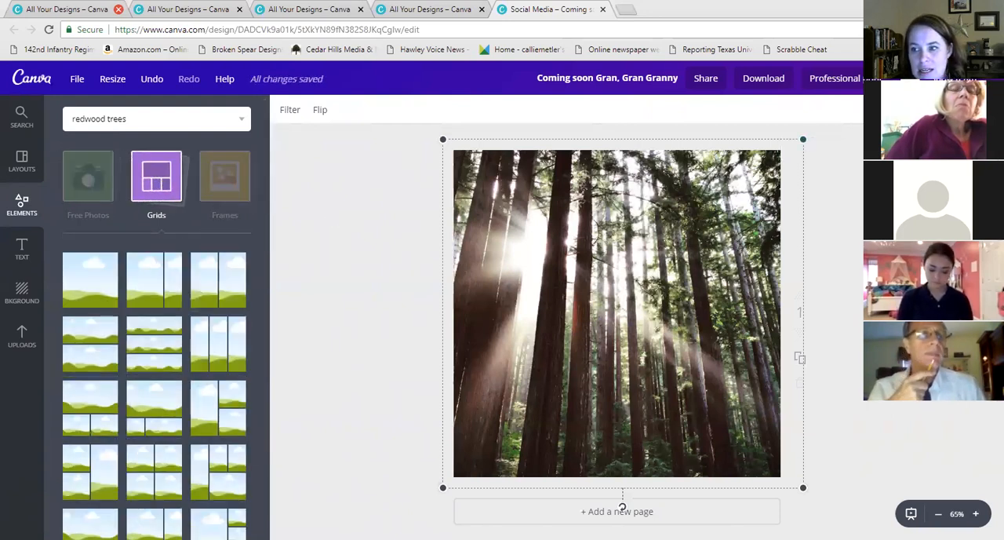
{"action": "left_click", "coordinate": [106, 275]}
{"action": "scroll", "coordinate": [188, 349], "scroll_direction": "down", "scroll_amount": 1}
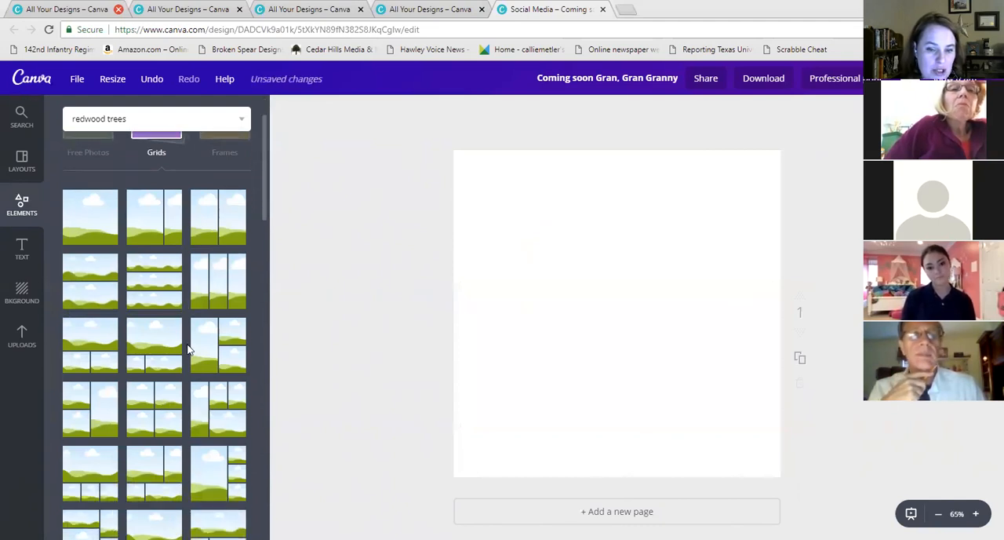
{"action": "left_click_drag", "start_coordinate": [200, 348], "coordinate": [228, 351]}
{"action": "left_click", "coordinate": [228, 350]}
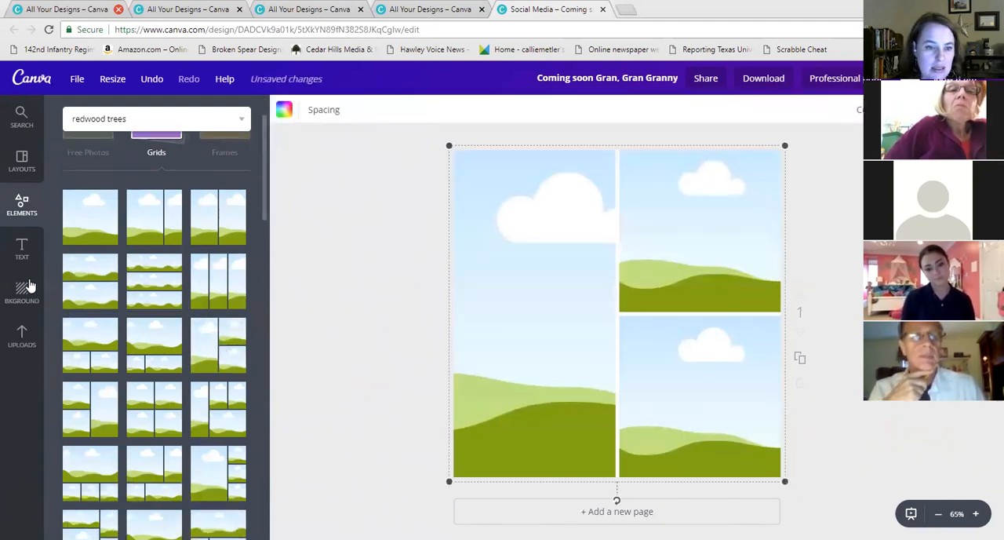
Fill the three grid cells with three uploaded author photos
{"action": "left_click", "coordinate": [21, 336]}
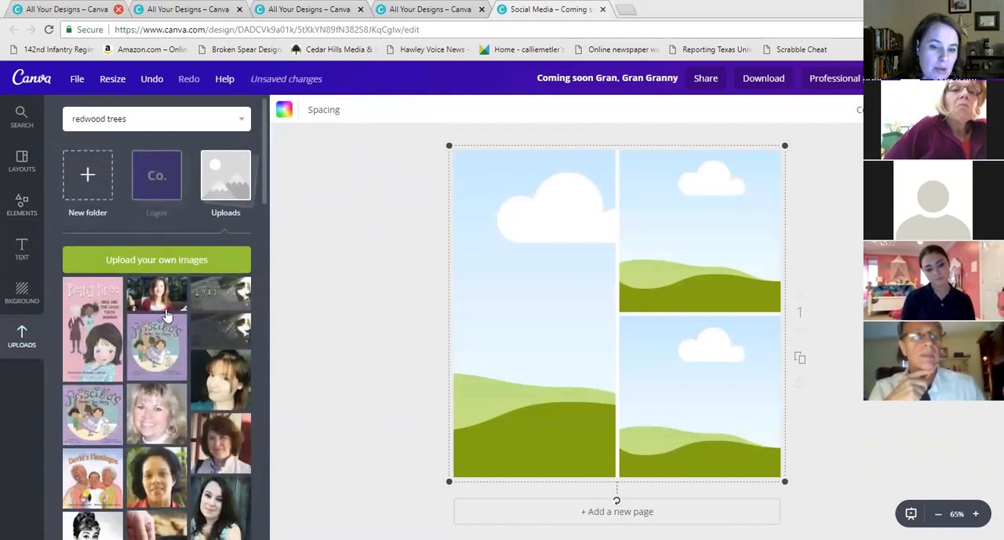
{"action": "left_click_drag", "start_coordinate": [216, 436], "coordinate": [486, 346]}
{"action": "left_click_drag", "start_coordinate": [236, 382], "coordinate": [710, 236]}
{"action": "left_click_drag", "start_coordinate": [164, 412], "coordinate": [698, 396]}
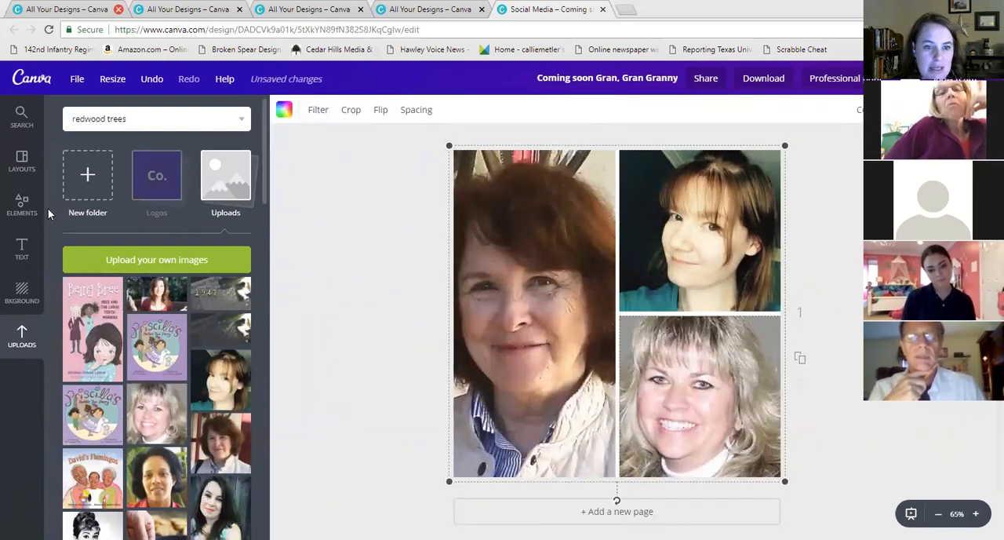
Add a heading text box across the grid and enter "Our Authors"
{"action": "left_click", "coordinate": [22, 239]}
{"action": "left_click_drag", "start_coordinate": [157, 185], "coordinate": [684, 354]}
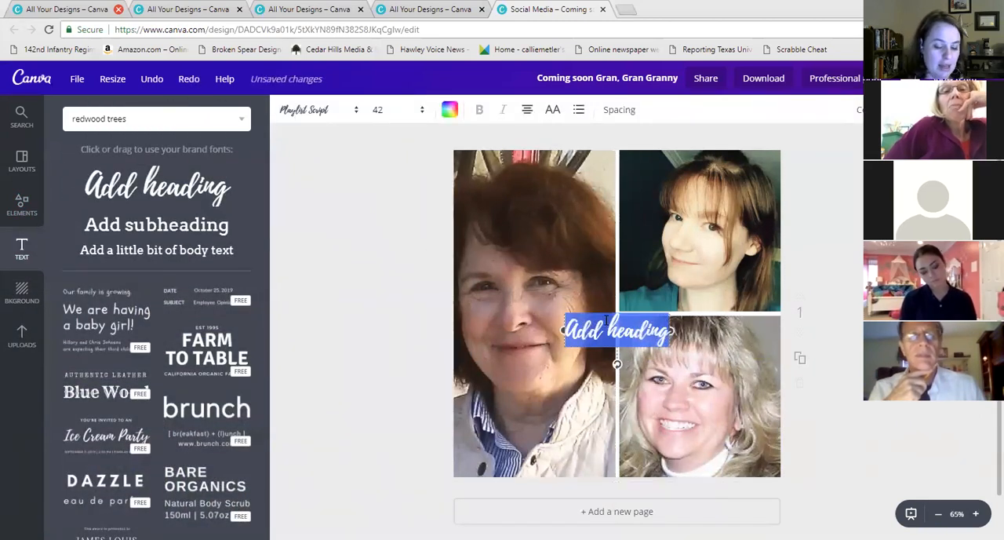
{"action": "type", "text": "Our Authors"}
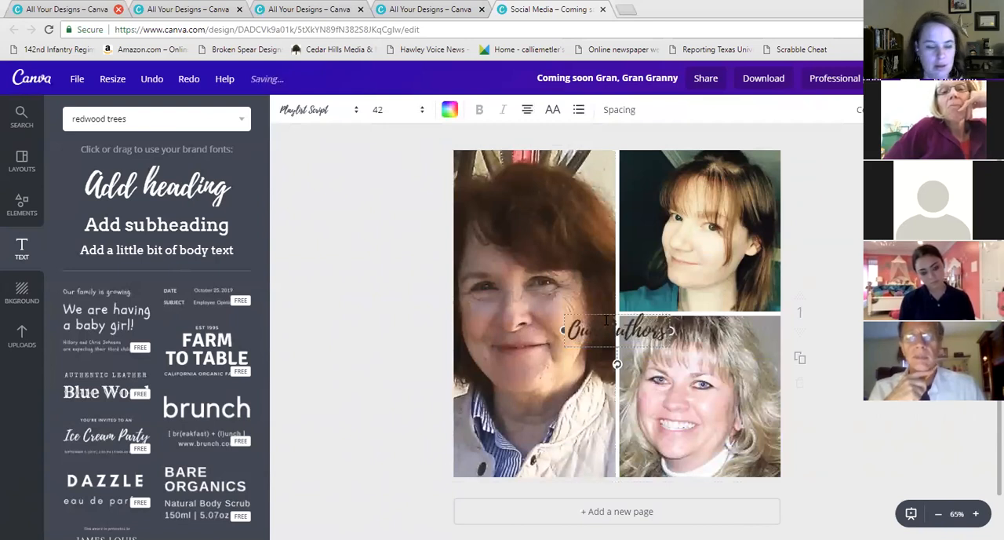
{"action": "left_click", "coordinate": [18, 346]}
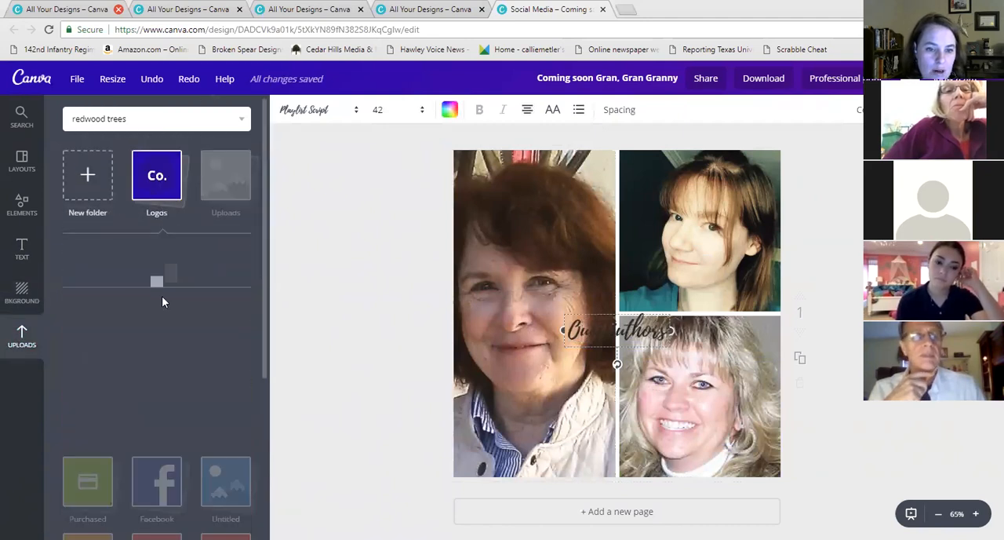
{"action": "scroll", "coordinate": [157, 329], "scroll_direction": "down", "scroll_amount": 15}
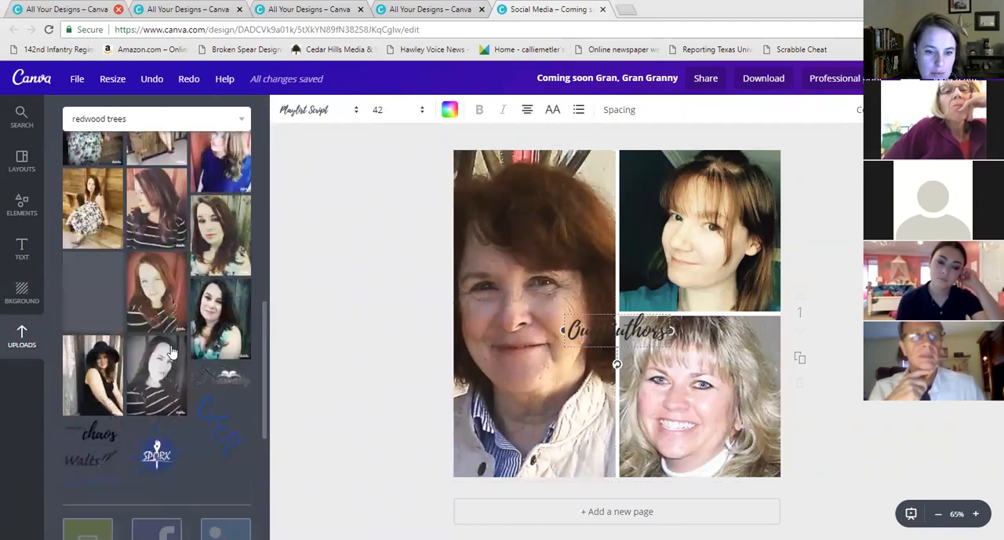
{"action": "scroll", "coordinate": [157, 274], "scroll_direction": "up", "scroll_amount": 2}
{"action": "left_click", "coordinate": [157, 284]}
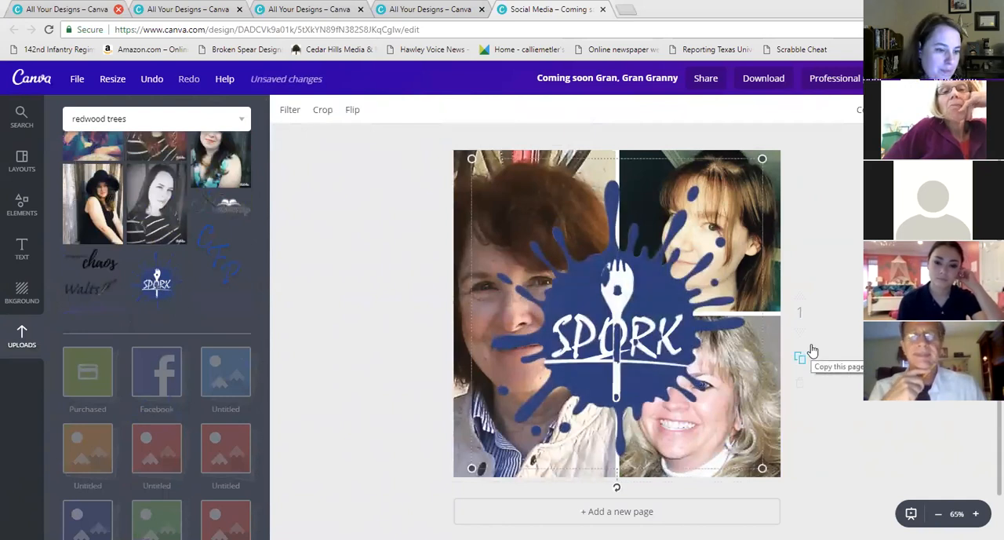
{"action": "left_click", "coordinate": [22, 205]}
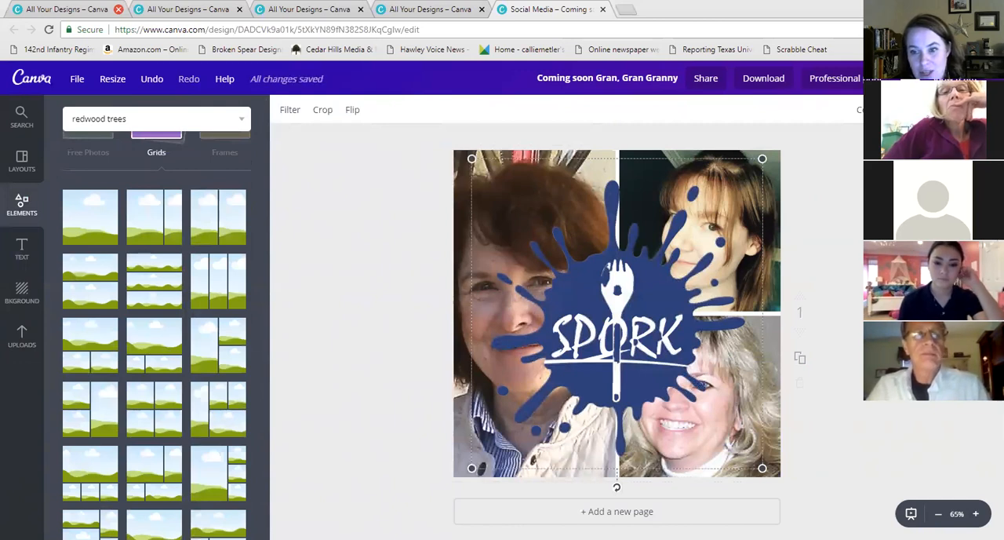
{"action": "key", "text": "Delete"}
{"action": "left_click", "coordinate": [697, 249]}
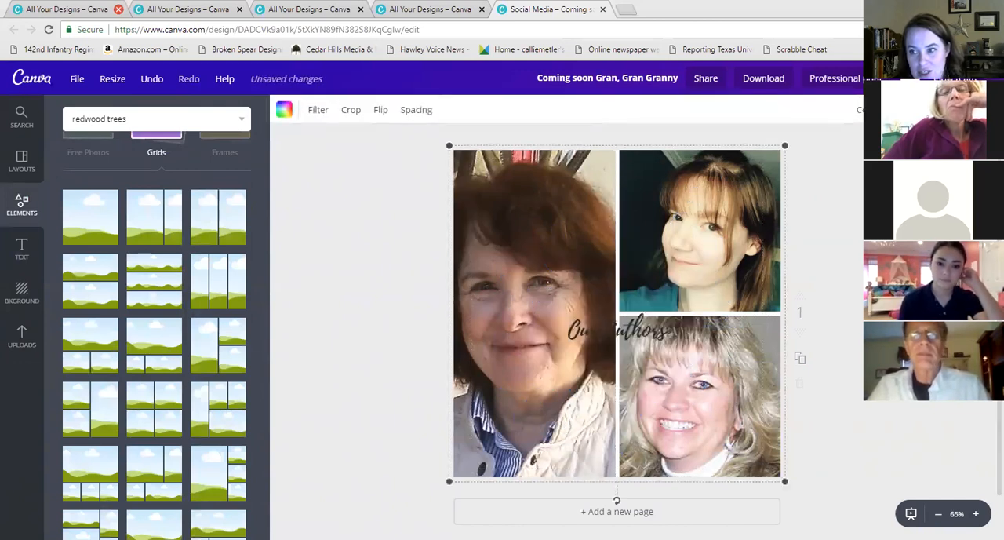
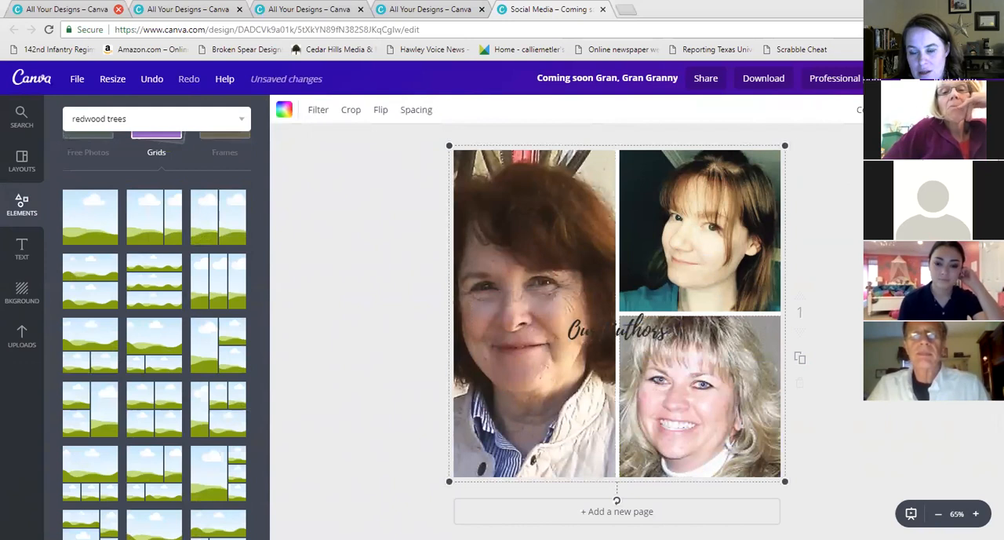
Delete the author photo grid and the "Our Authors" heading to clear the page
{"action": "key", "text": "Delete"}
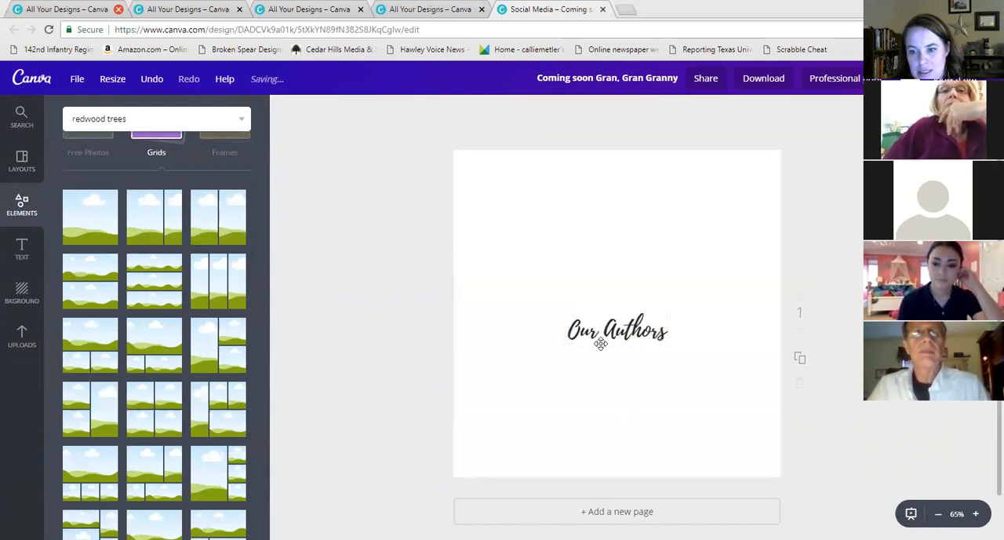
{"action": "left_click", "coordinate": [617, 336]}
{"action": "key", "text": "Delete"}
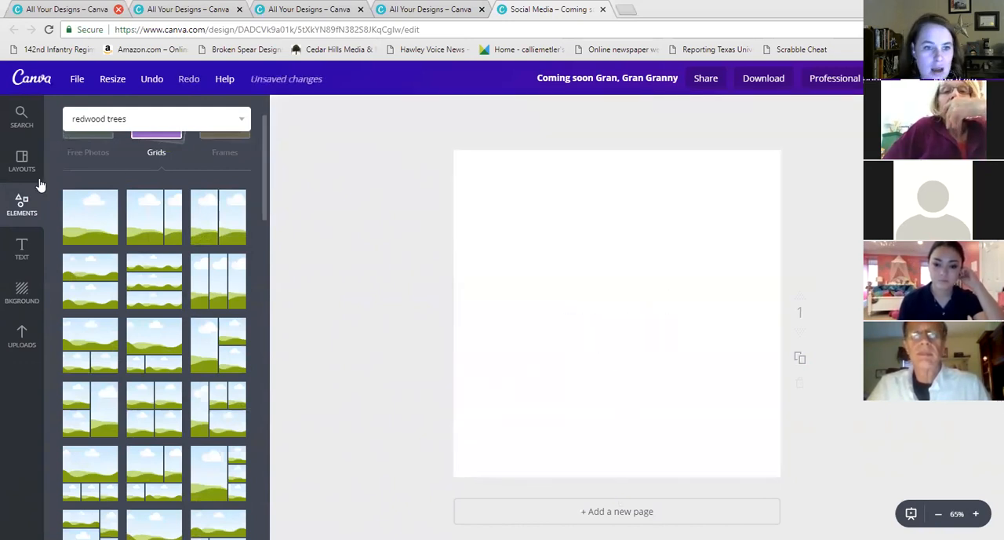
Open the frames collection and add the diagonal pink-triangle landscape frame to the page
{"action": "scroll", "coordinate": [217, 212], "scroll_direction": "up", "scroll_amount": 3}
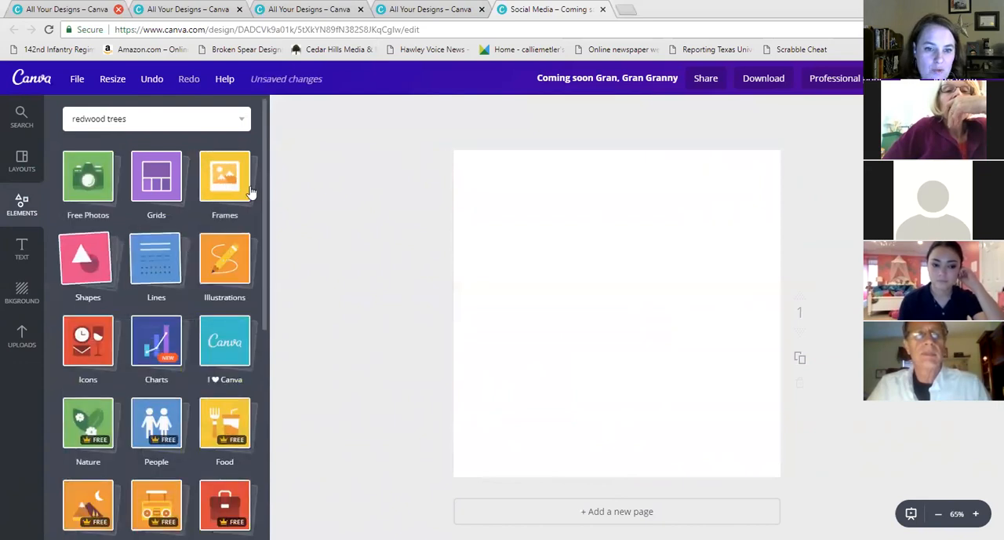
{"action": "left_click", "coordinate": [231, 184]}
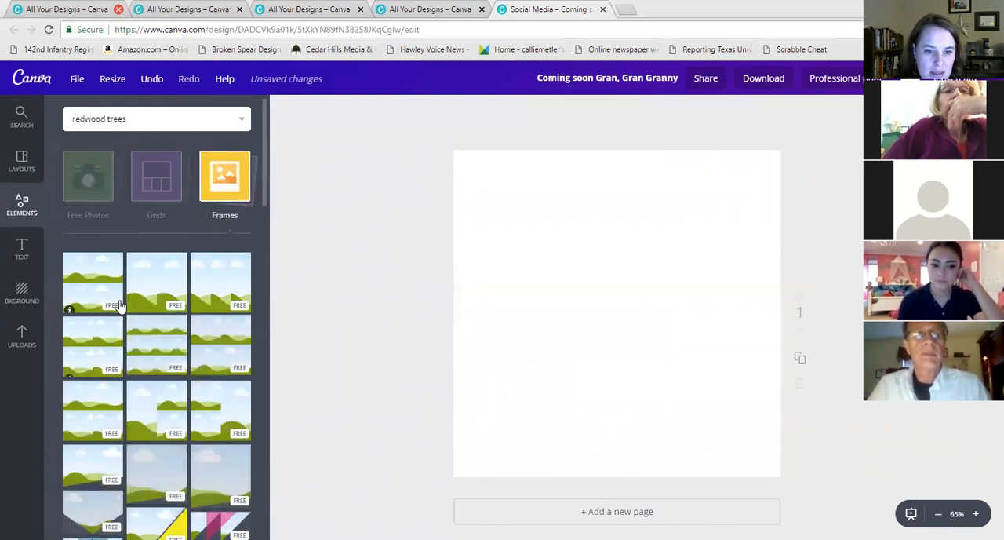
{"action": "scroll", "coordinate": [165, 330], "scroll_direction": "down", "scroll_amount": 5}
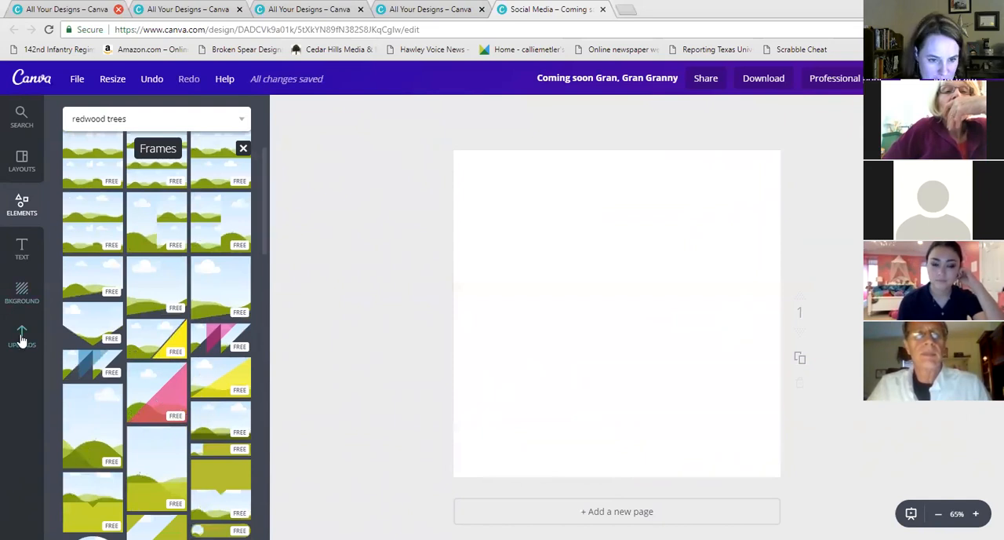
{"action": "scroll", "coordinate": [90, 196], "scroll_direction": "up", "scroll_amount": 5}
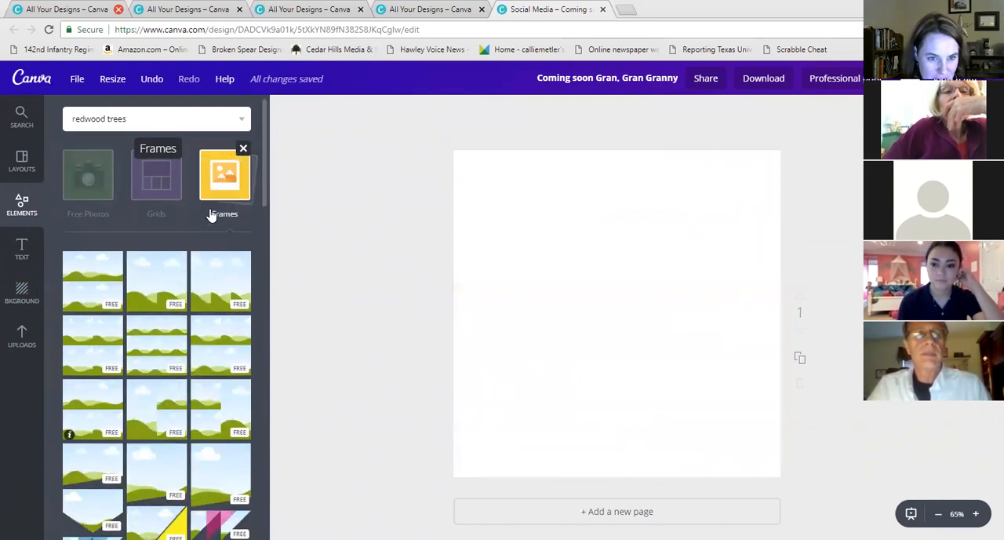
{"action": "scroll", "coordinate": [227, 310], "scroll_direction": "down", "scroll_amount": 3}
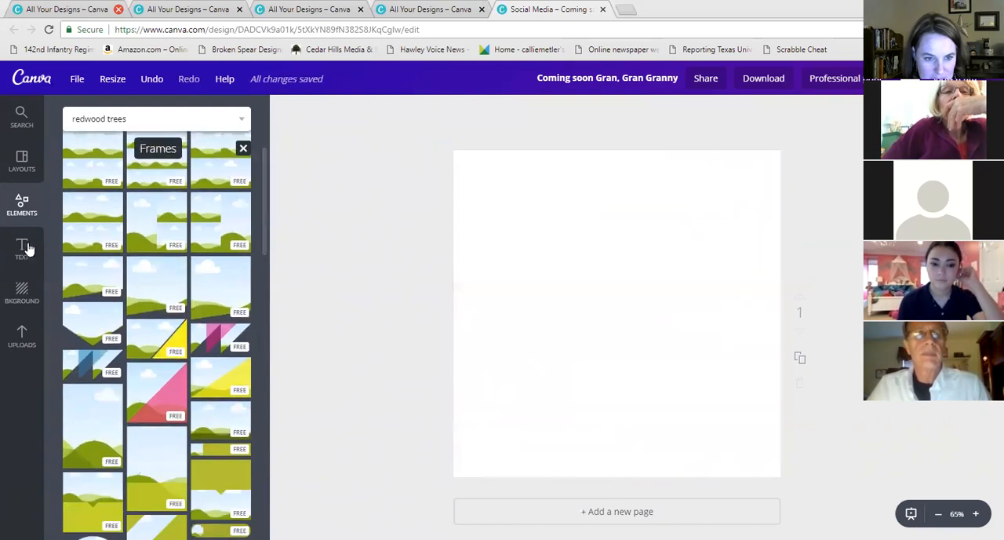
{"action": "scroll", "coordinate": [236, 310], "scroll_direction": "up", "scroll_amount": 3}
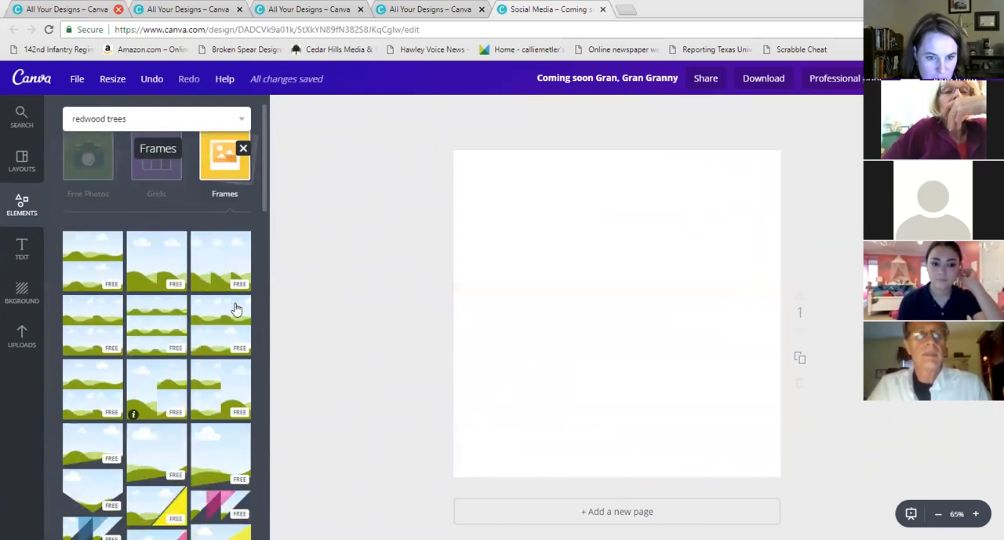
{"action": "scroll", "coordinate": [197, 305], "scroll_direction": "down", "scroll_amount": 3}
{"action": "left_click_drag", "start_coordinate": [391, 342], "coordinate": [596, 267]}
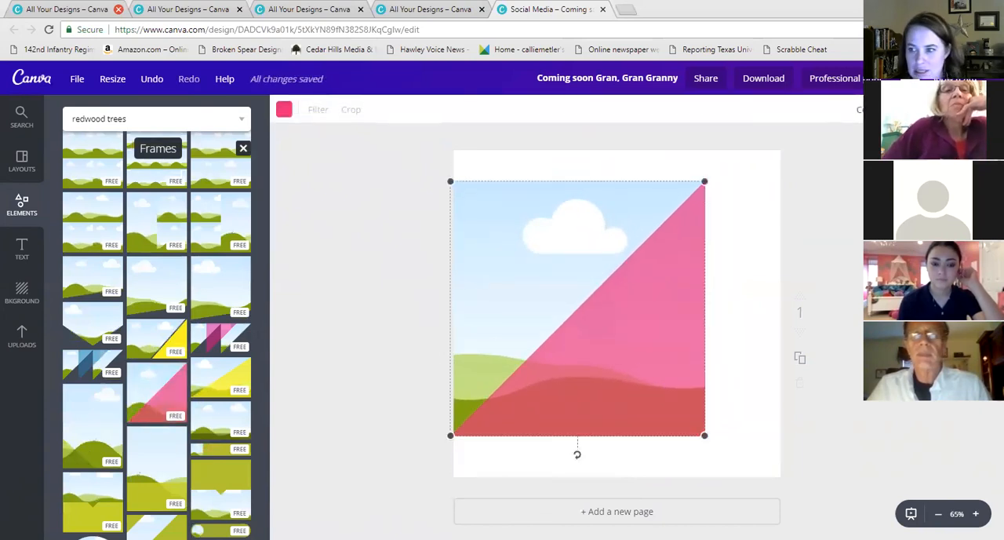
{"action": "key", "text": "Delete"}
{"action": "left_click", "coordinate": [140, 402]}
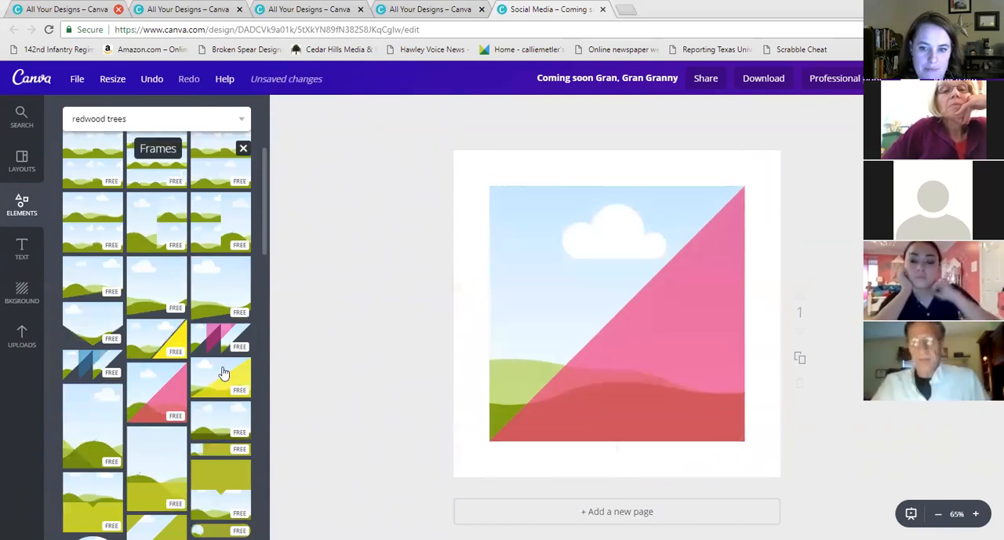
Enlarge the frame to fill the page and recolour its triangle with the light blue brand colour
{"action": "left_click_drag", "start_coordinate": [743, 190], "coordinate": [779, 151]}
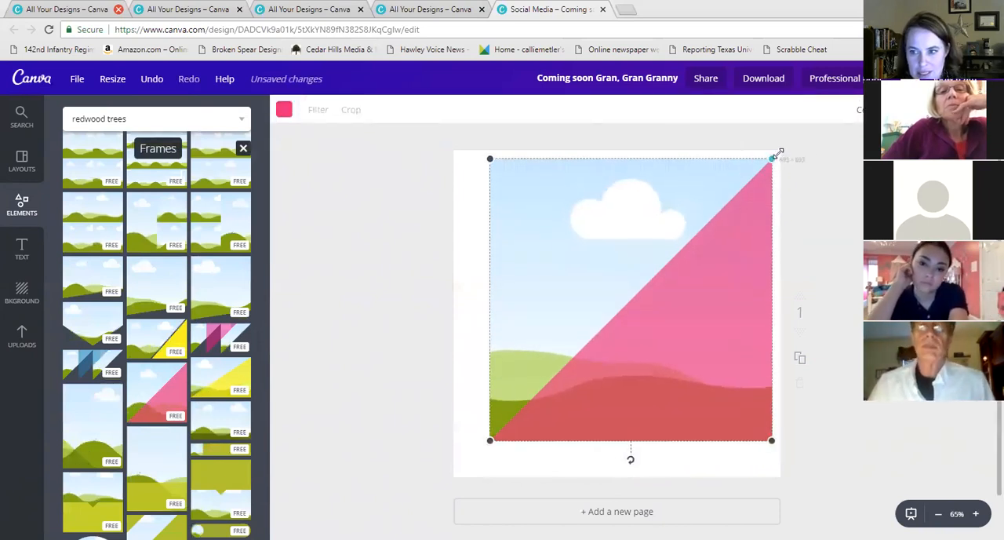
{"action": "left_click_drag", "start_coordinate": [492, 442], "coordinate": [453, 477]}
{"action": "left_click", "coordinate": [670, 395]}
{"action": "left_click", "coordinate": [284, 110]}
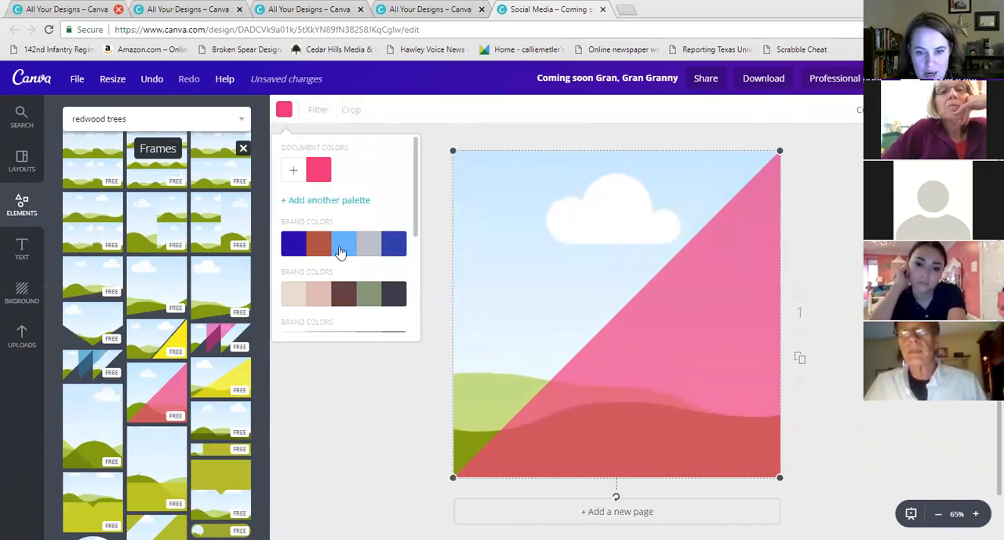
{"action": "left_click", "coordinate": [340, 249]}
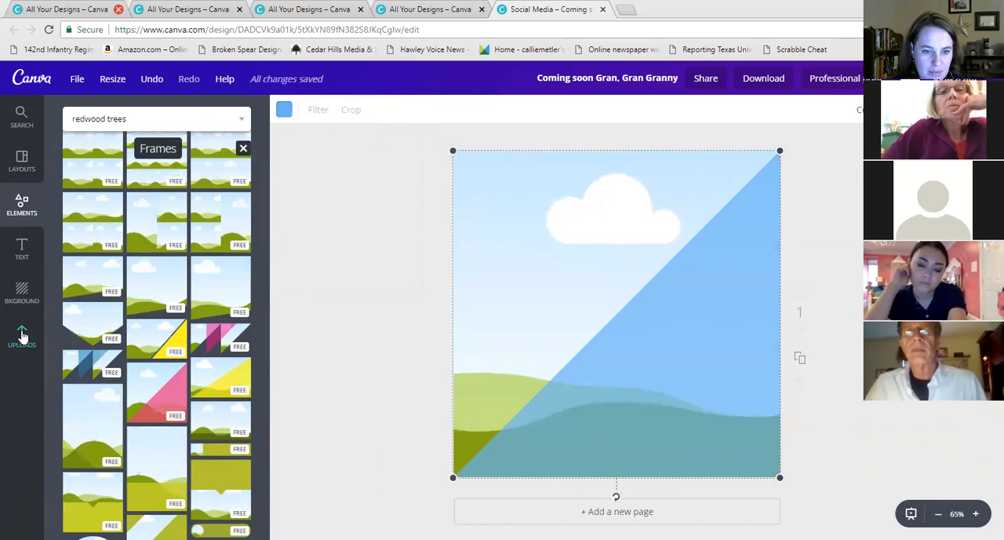
Fill the frame with the uploaded photo of the woman in the black hat and adjust its crop
{"action": "left_click", "coordinate": [22, 336]}
{"action": "left_click_drag", "start_coordinate": [93, 200], "coordinate": [589, 244]}
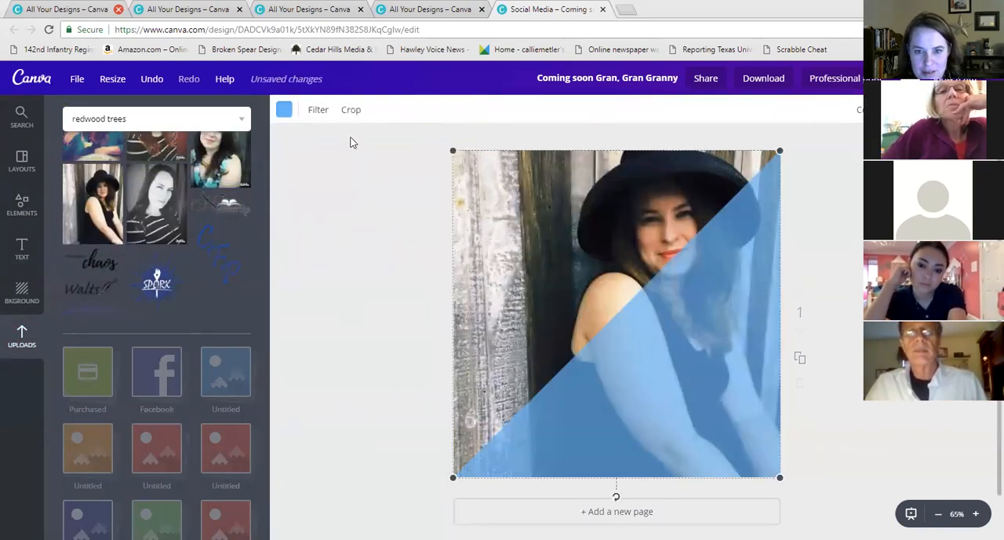
{"action": "left_click", "coordinate": [349, 110]}
{"action": "mouse_move", "coordinate": [596, 229]}
{"action": "left_mouse_down"}
{"action": "mouse_move", "coordinate": [597, 213]}
{"action": "mouse_move", "coordinate": [599, 254]}
{"action": "mouse_move", "coordinate": [599, 215]}
{"action": "mouse_move", "coordinate": [604, 234]}
{"action": "left_mouse_up"}
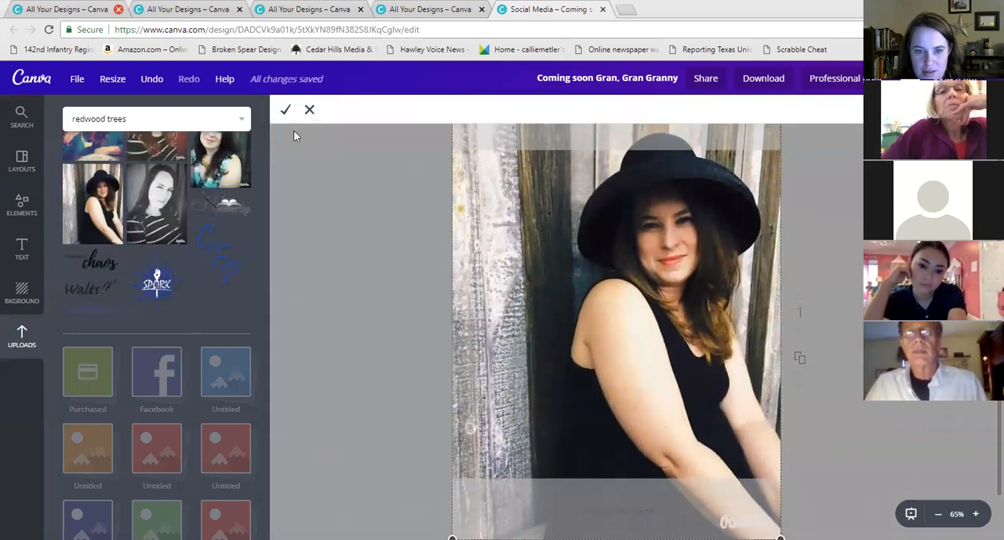
{"action": "left_click", "coordinate": [282, 112]}
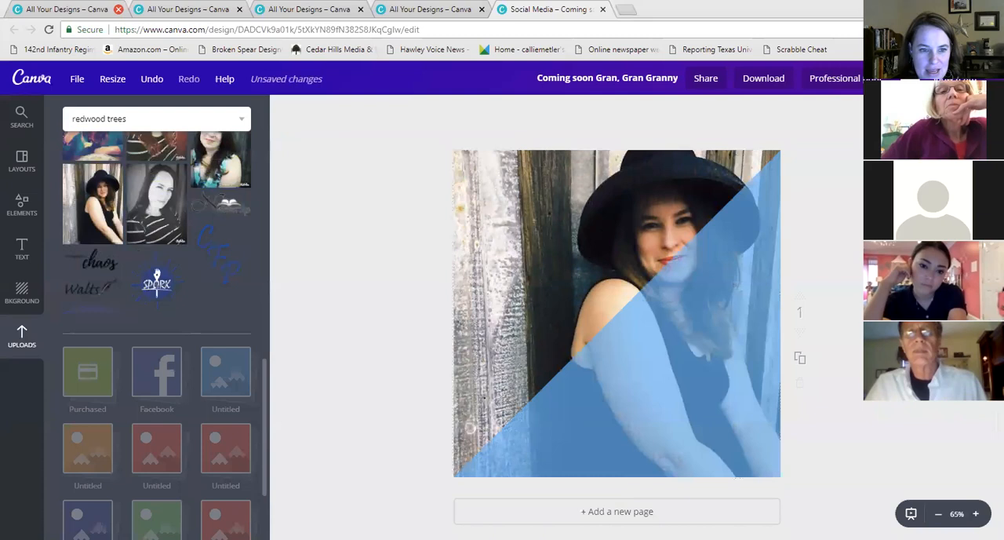
Add a heading text box and move it to the bottom of the framed photo
{"action": "left_click", "coordinate": [22, 248]}
{"action": "left_click_drag", "start_coordinate": [202, 196], "coordinate": [644, 339]}
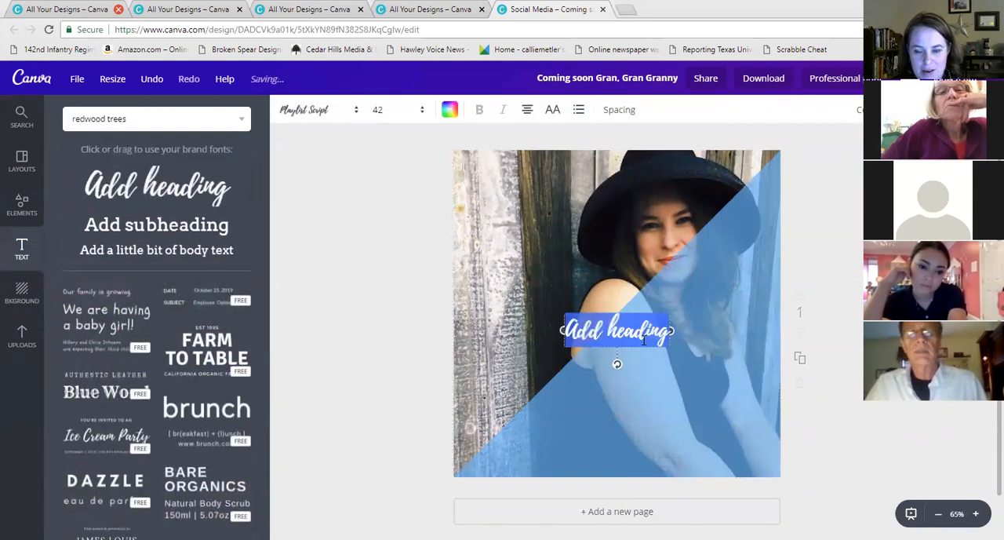
{"action": "left_click_drag", "start_coordinate": [631, 311], "coordinate": [623, 466]}
{"action": "left_click", "coordinate": [520, 217]}
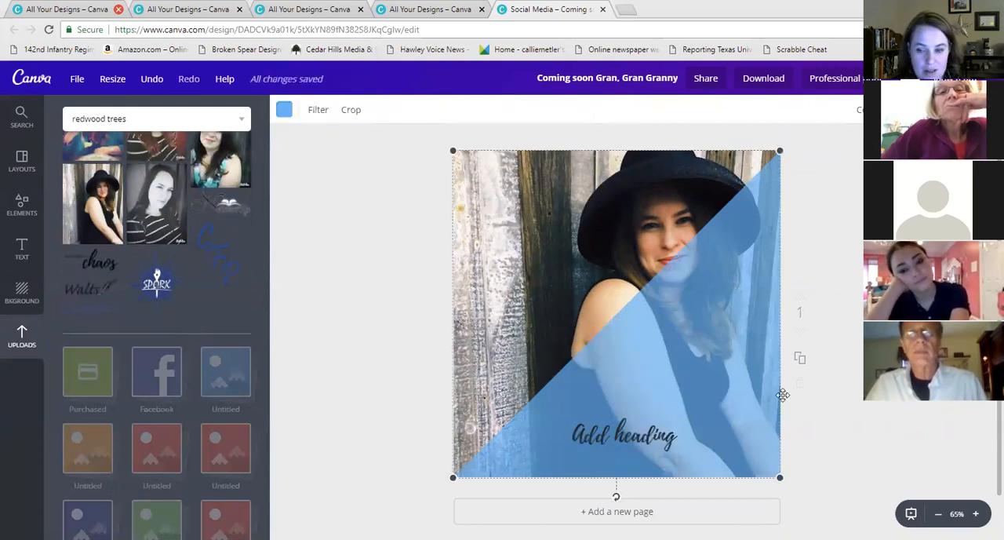
Try placing the vertical-stripes frame over the photo design, then remove it
{"action": "left_click", "coordinate": [643, 434]}
{"action": "left_click", "coordinate": [644, 434]}
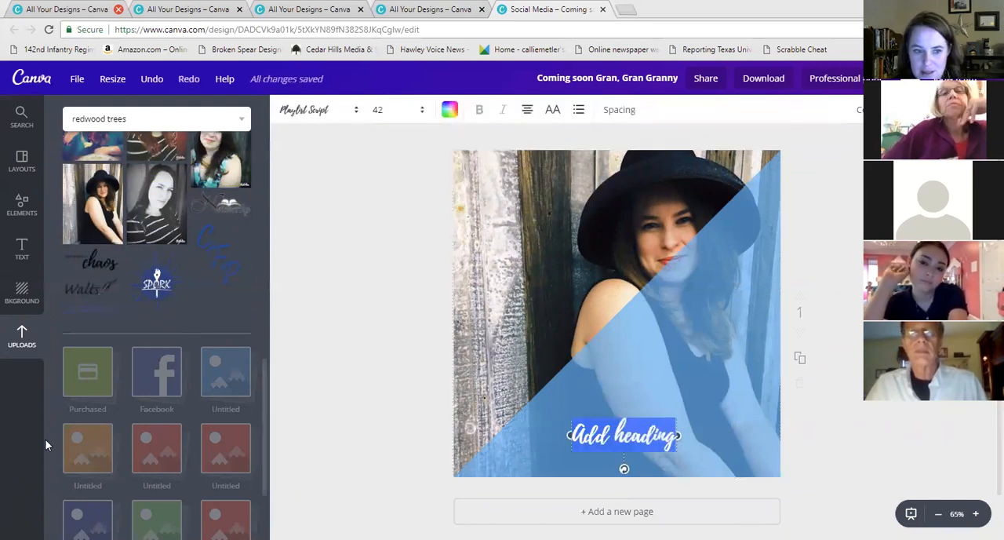
{"action": "left_click", "coordinate": [21, 207]}
{"action": "scroll", "coordinate": [157, 347], "scroll_direction": "down", "scroll_amount": 2}
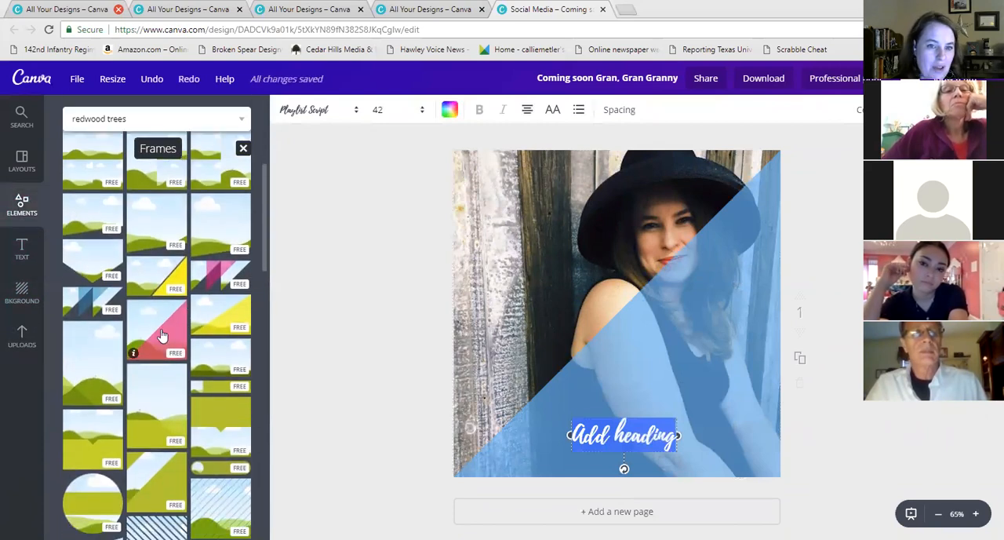
{"action": "scroll", "coordinate": [161, 335], "scroll_direction": "down", "scroll_amount": 5}
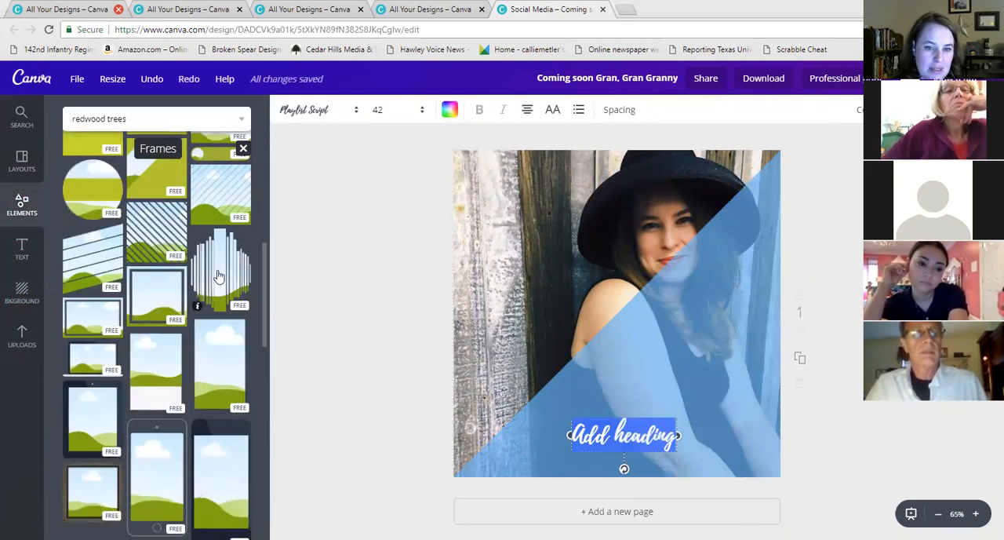
{"action": "left_click", "coordinate": [220, 277]}
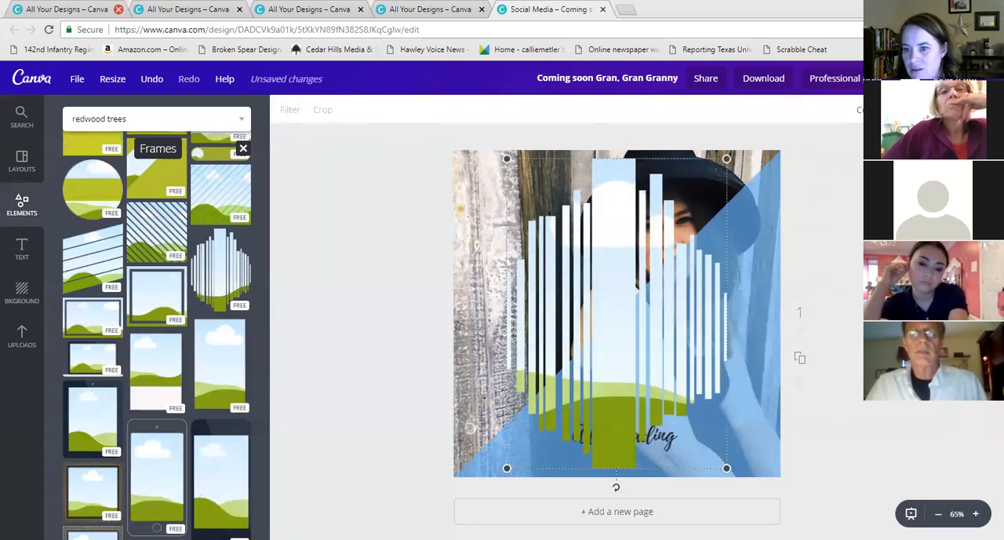
{"action": "key", "text": "Delete"}
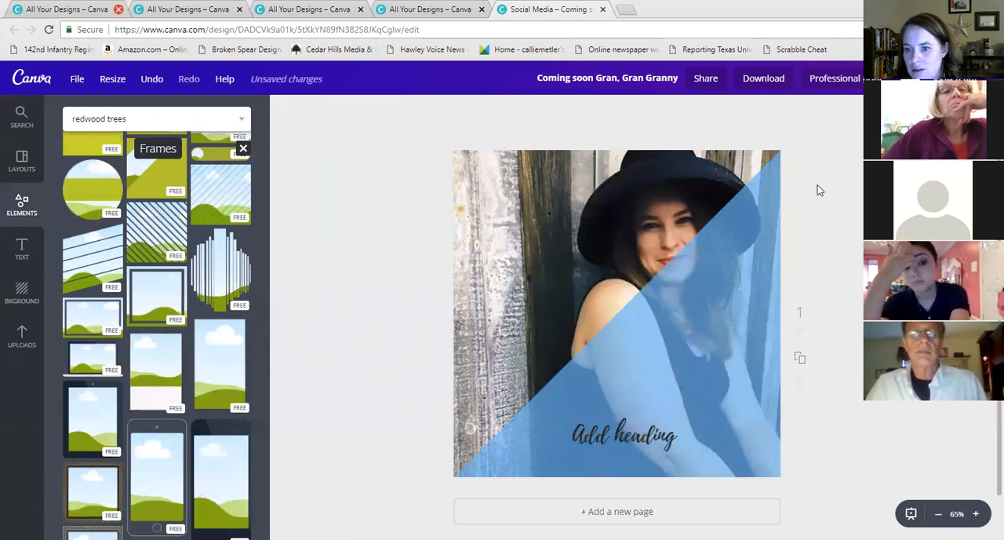
Delete the diagonal photo frame and the heading text from the page
{"action": "left_click", "coordinate": [702, 185]}
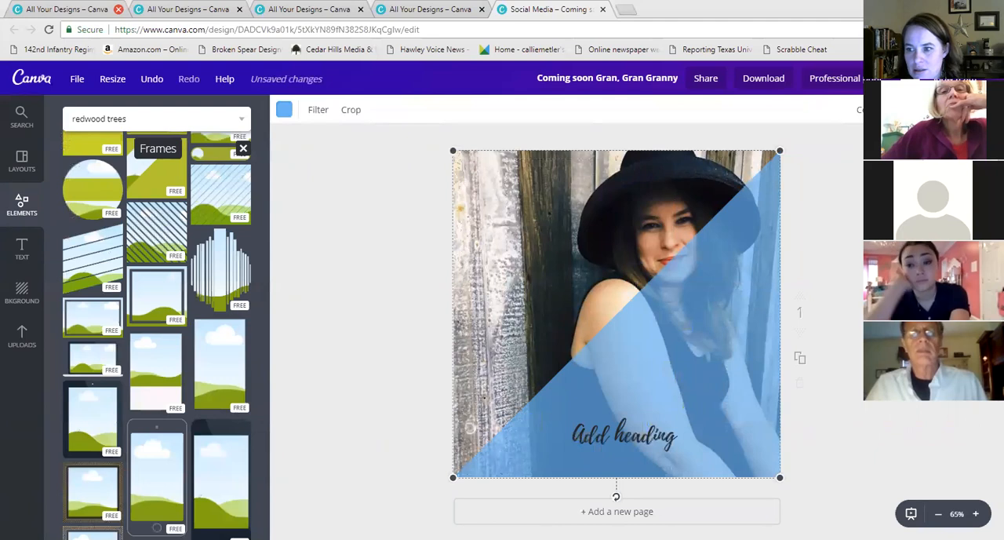
{"action": "key", "text": "Delete"}
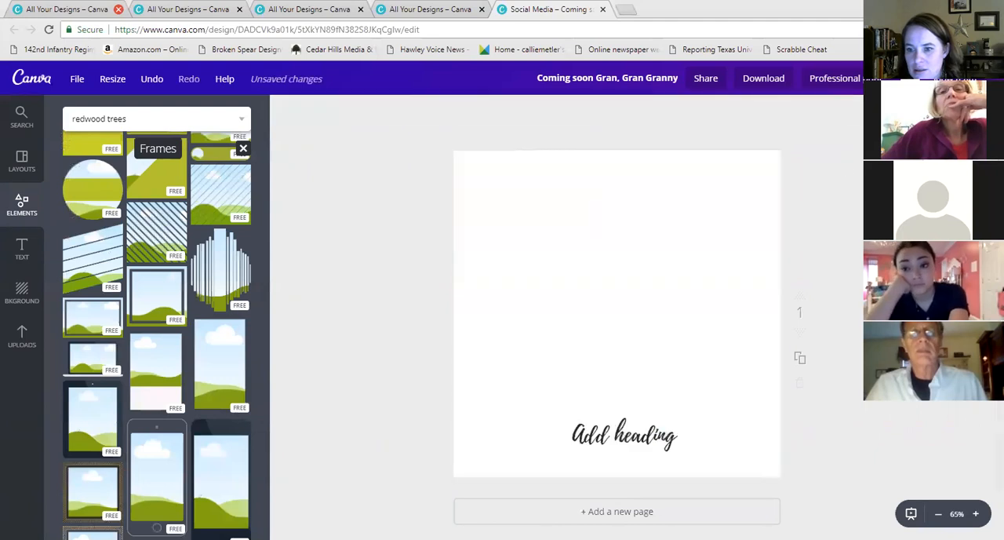
{"action": "double_click", "coordinate": [641, 450]}
{"action": "key", "text": "BackSpace"}
{"action": "left_click", "coordinate": [552, 182]}
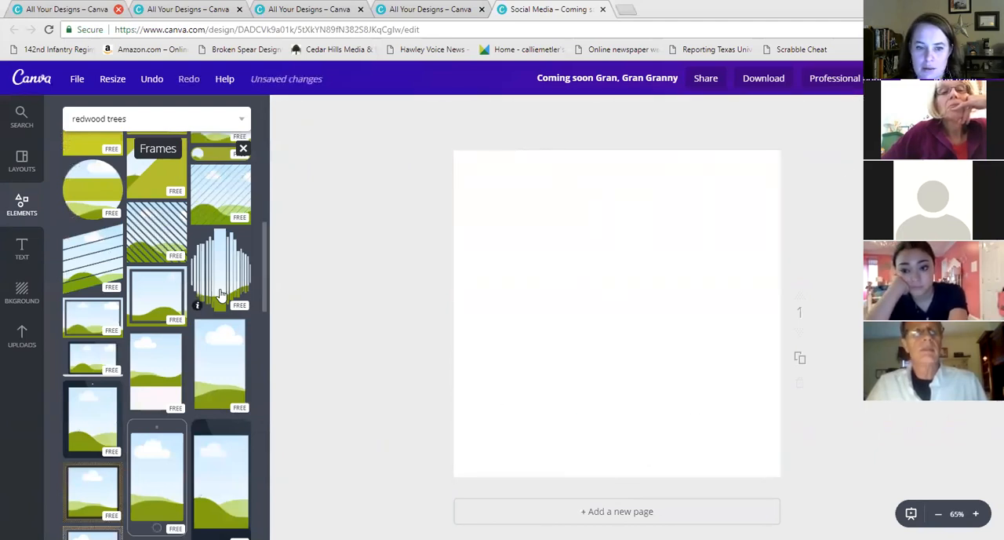
Add the vertical-stripes frame and fill it with the uploaded black-and-white portrait photo
{"action": "left_click", "coordinate": [220, 294]}
{"action": "left_click", "coordinate": [21, 339]}
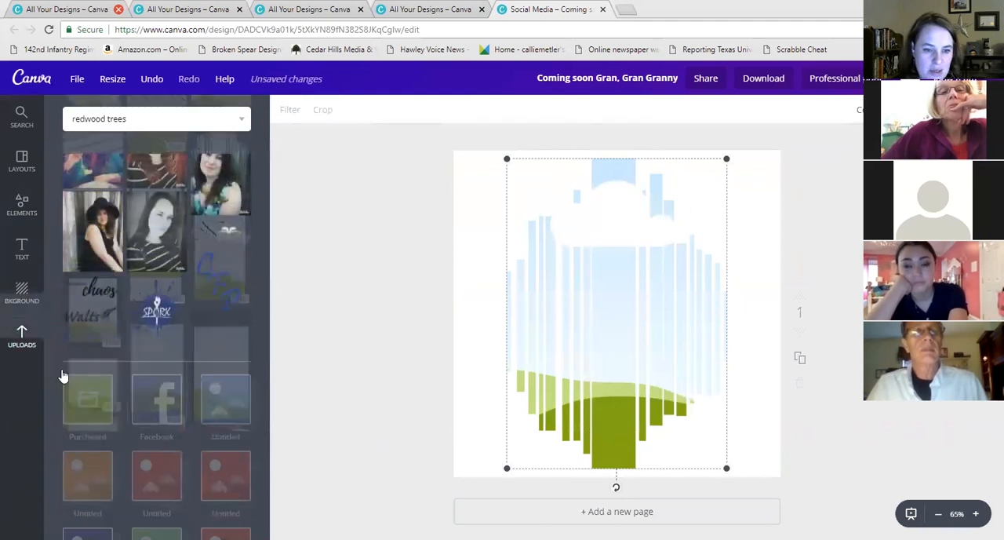
{"action": "left_click_drag", "start_coordinate": [157, 204], "coordinate": [625, 336]}
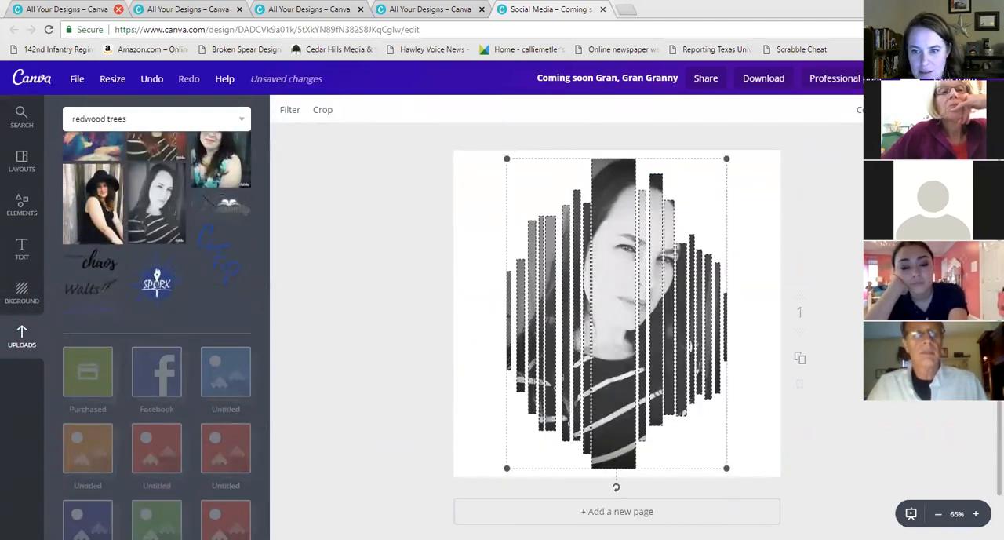
{"action": "left_click", "coordinate": [857, 400]}
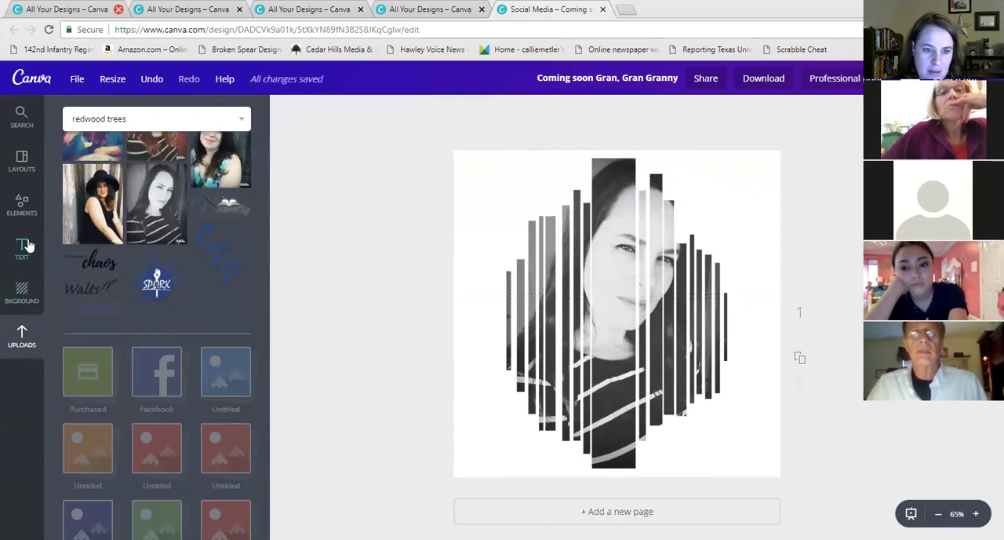
Browse the frames collection for other frame shapes
{"action": "left_click", "coordinate": [22, 204]}
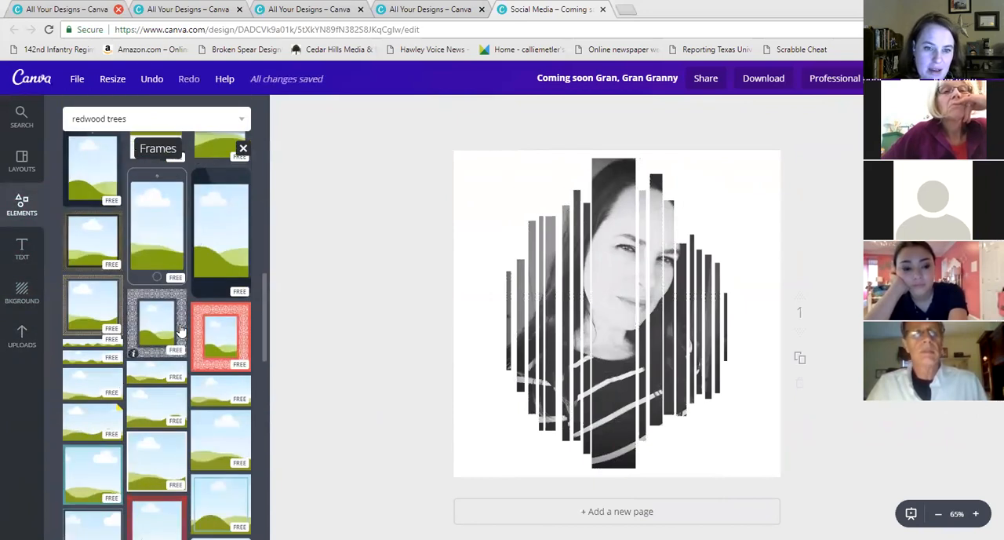
{"action": "scroll", "coordinate": [177, 328], "scroll_direction": "up", "scroll_amount": 5}
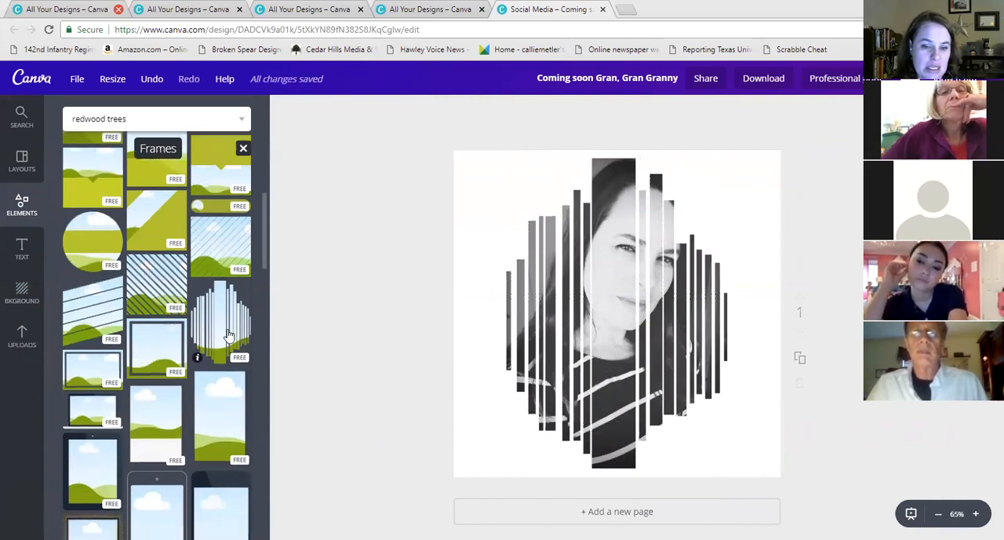
{"action": "scroll", "coordinate": [188, 353], "scroll_direction": "down", "scroll_amount": 10}
{"action": "scroll", "coordinate": [189, 353], "scroll_direction": "down", "scroll_amount": 5}
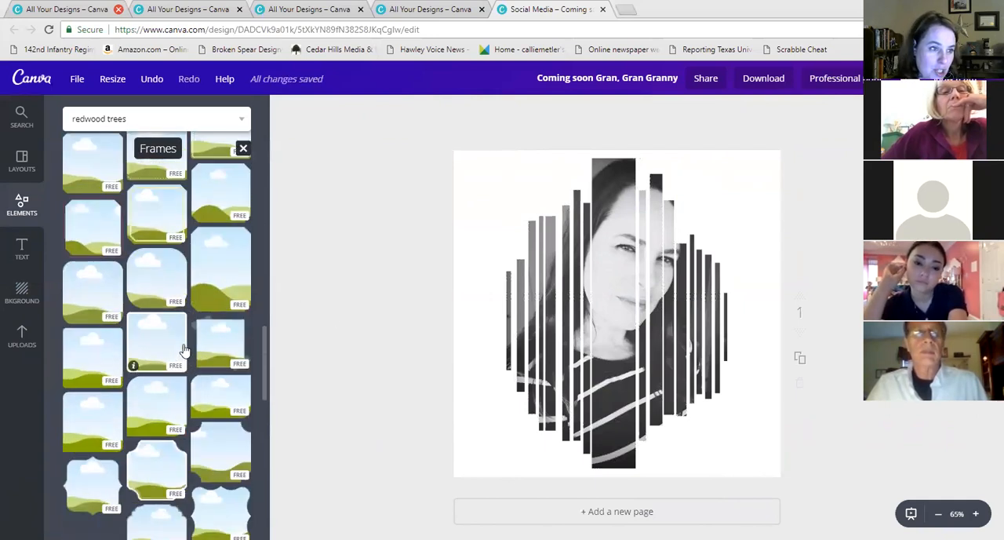
{"action": "scroll", "coordinate": [184, 349], "scroll_direction": "down", "scroll_amount": 8}
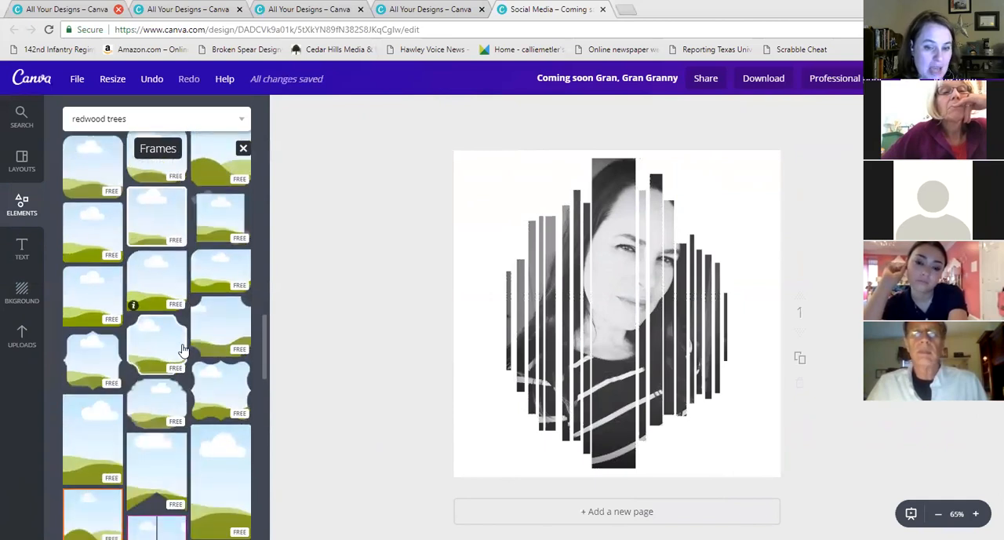
{"action": "scroll", "coordinate": [160, 324], "scroll_direction": "down", "scroll_amount": 10}
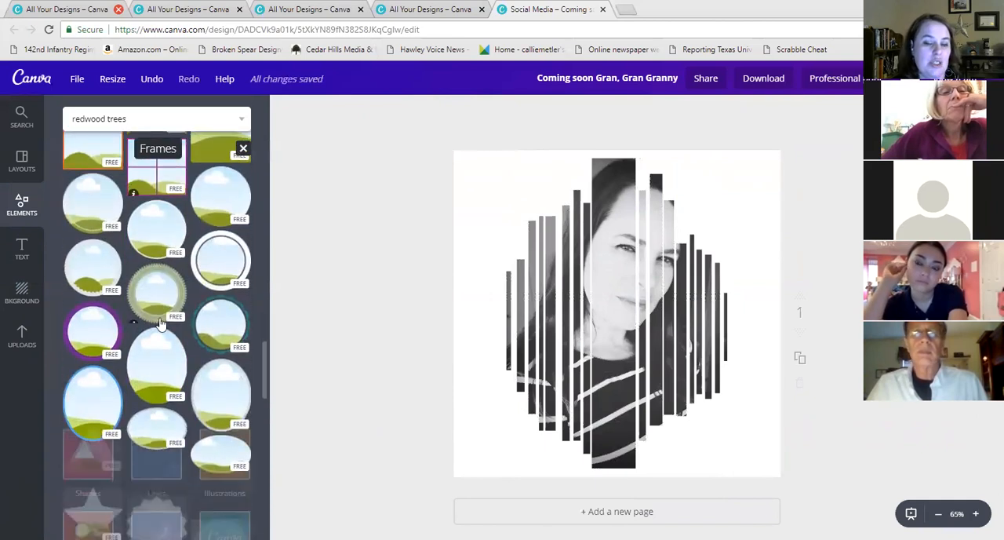
{"action": "scroll", "coordinate": [196, 358], "scroll_direction": "down", "scroll_amount": 10}
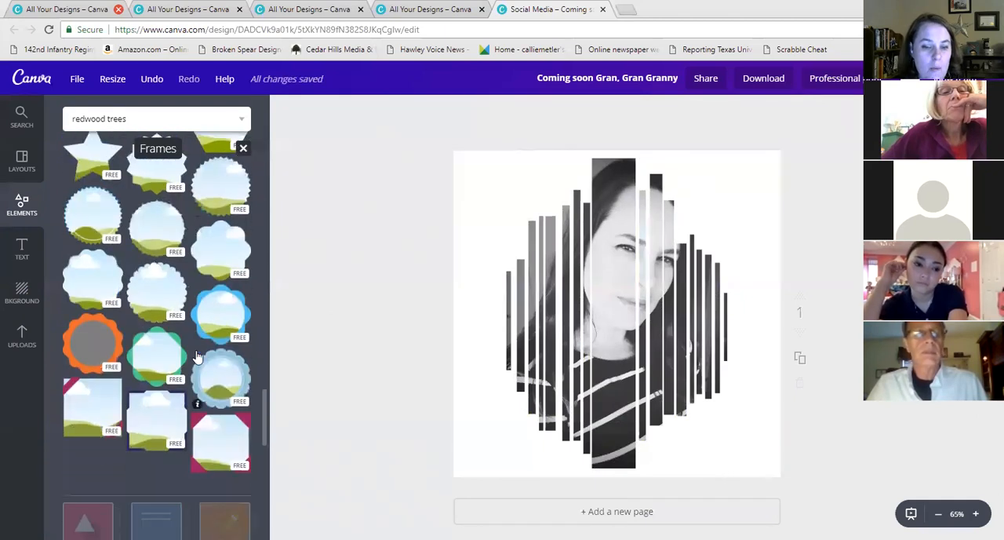
Try adding the green ornate border frame over the striped portrait design
{"action": "scroll", "coordinate": [202, 308], "scroll_direction": "down", "scroll_amount": 5}
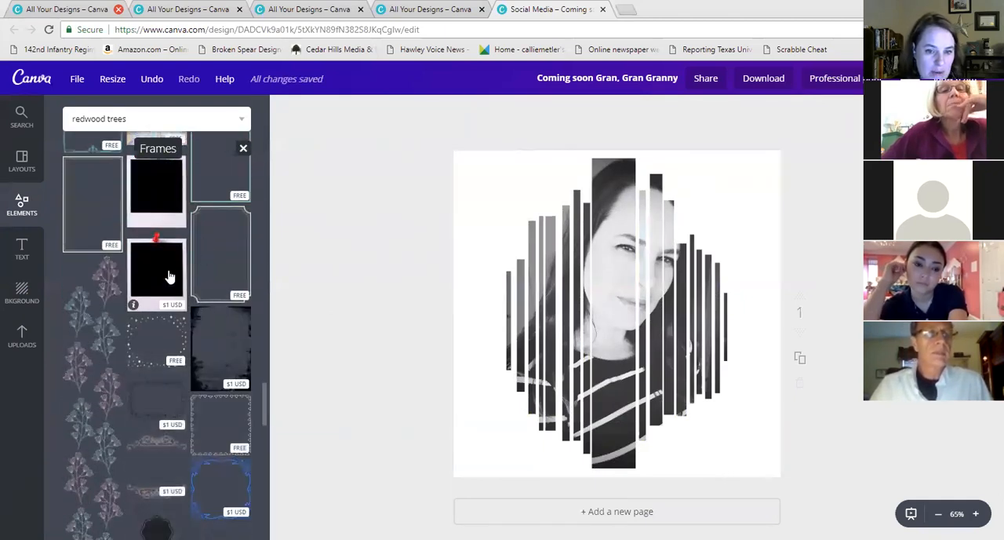
{"action": "scroll", "coordinate": [179, 318], "scroll_direction": "down", "scroll_amount": 8}
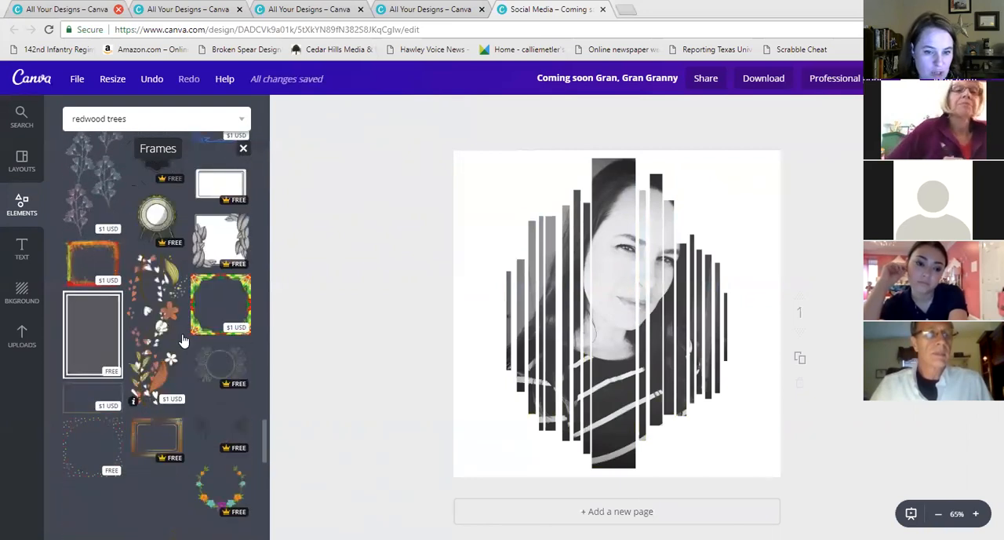
{"action": "scroll", "coordinate": [173, 367], "scroll_direction": "down", "scroll_amount": 10}
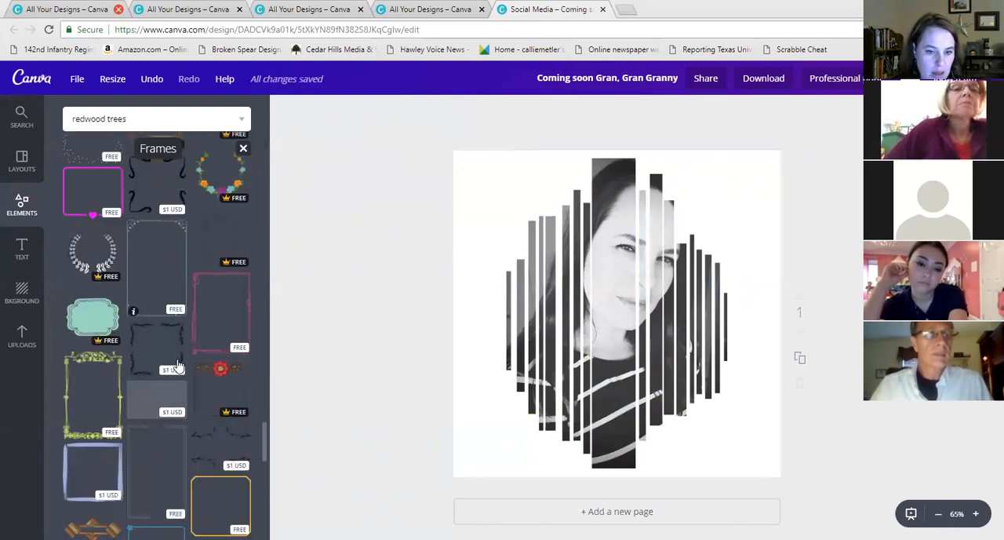
{"action": "scroll", "coordinate": [103, 308], "scroll_direction": "up", "scroll_amount": 2}
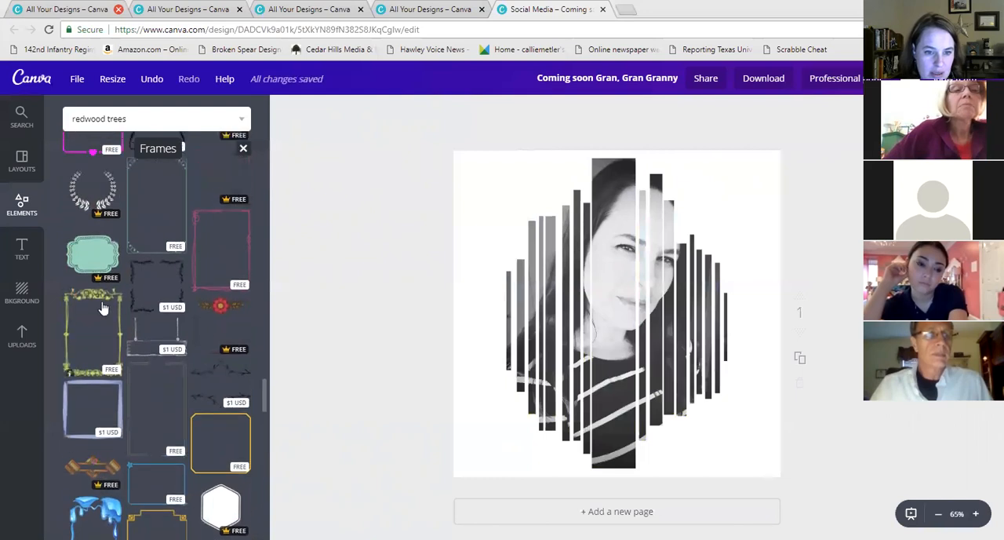
{"action": "left_click_drag", "start_coordinate": [106, 307], "coordinate": [636, 187]}
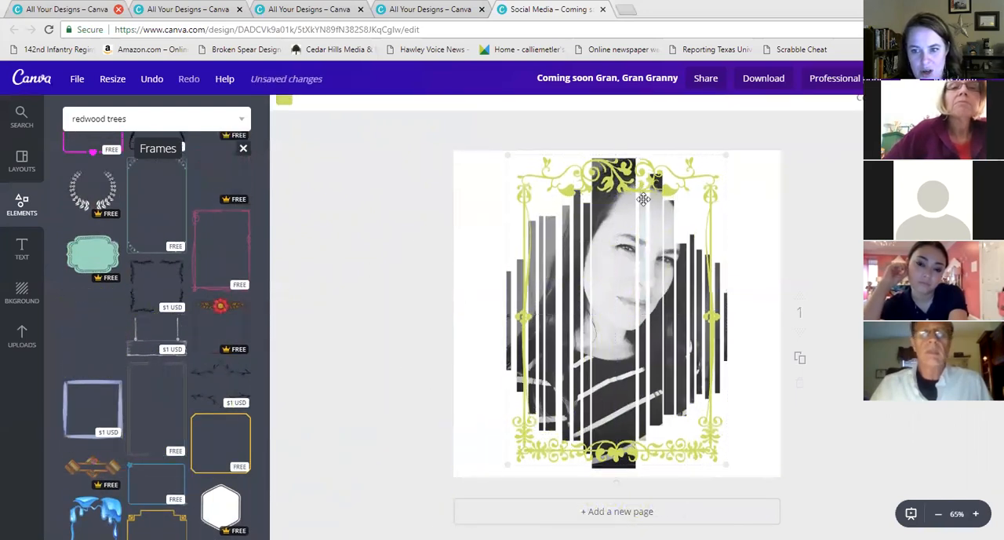
{"action": "left_click", "coordinate": [818, 304]}
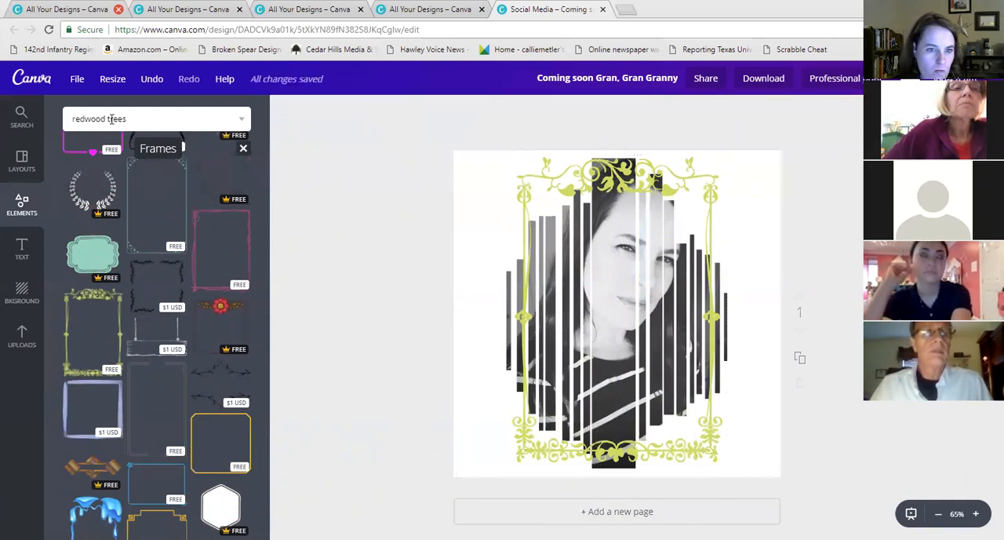
Close the frames collection and open the Shapes collection to browse the circle shapes
{"action": "scroll", "coordinate": [238, 149], "scroll_direction": "up", "scroll_amount": 5}
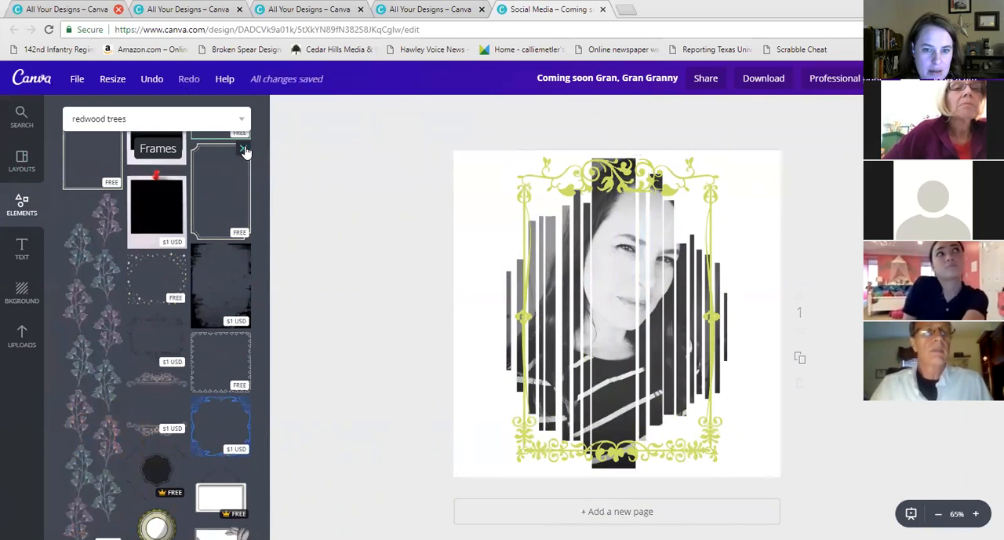
{"action": "left_click", "coordinate": [246, 152]}
{"action": "scroll", "coordinate": [156, 291], "scroll_direction": "up", "scroll_amount": 5}
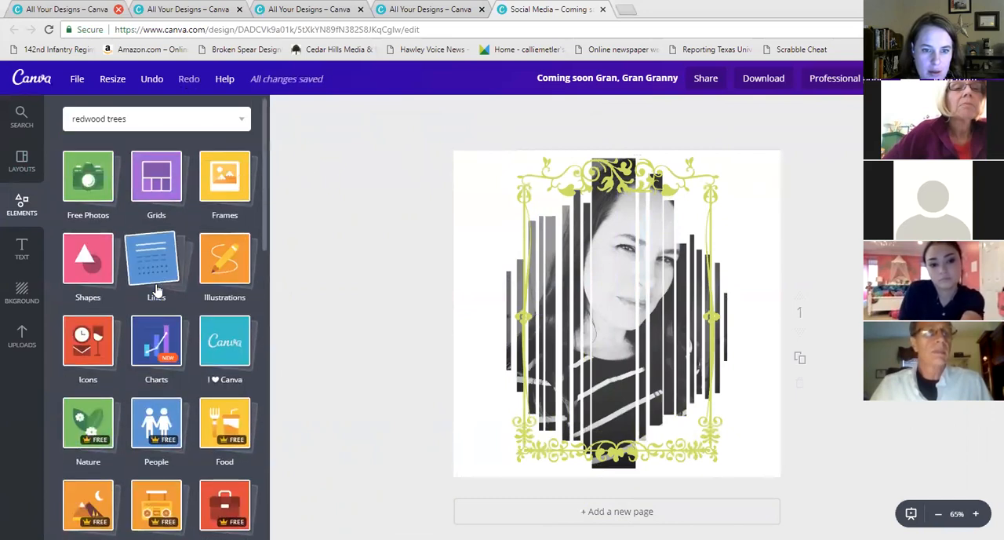
{"action": "left_click", "coordinate": [89, 261]}
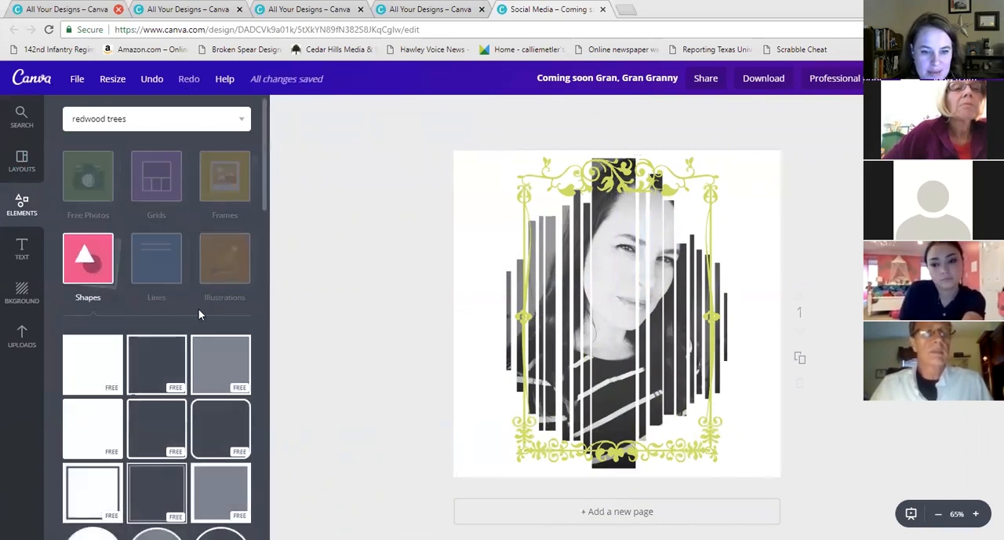
{"action": "scroll", "coordinate": [196, 313], "scroll_direction": "down", "scroll_amount": 8}
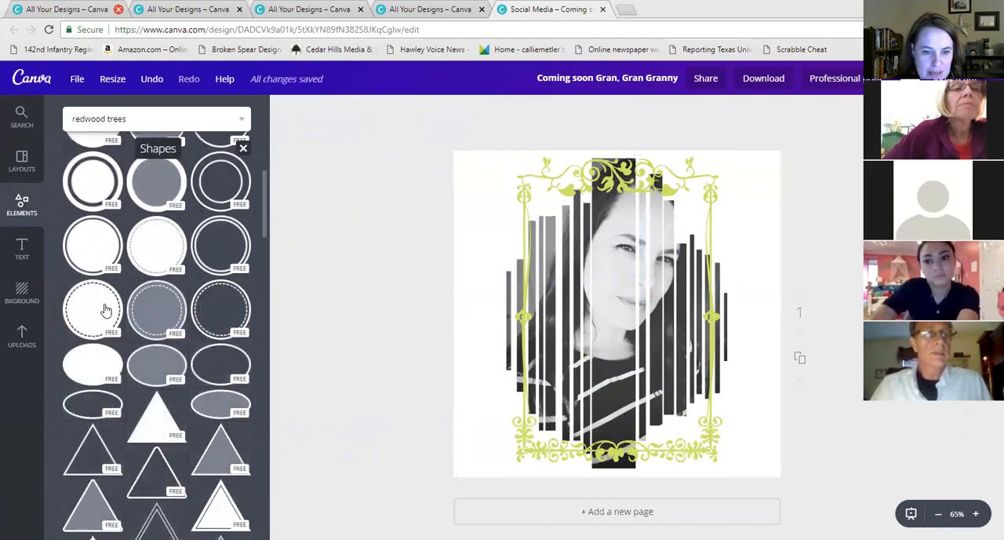
Delete the ornate border frame and the striped portrait frame, clearing the page
{"action": "left_click", "coordinate": [719, 220]}
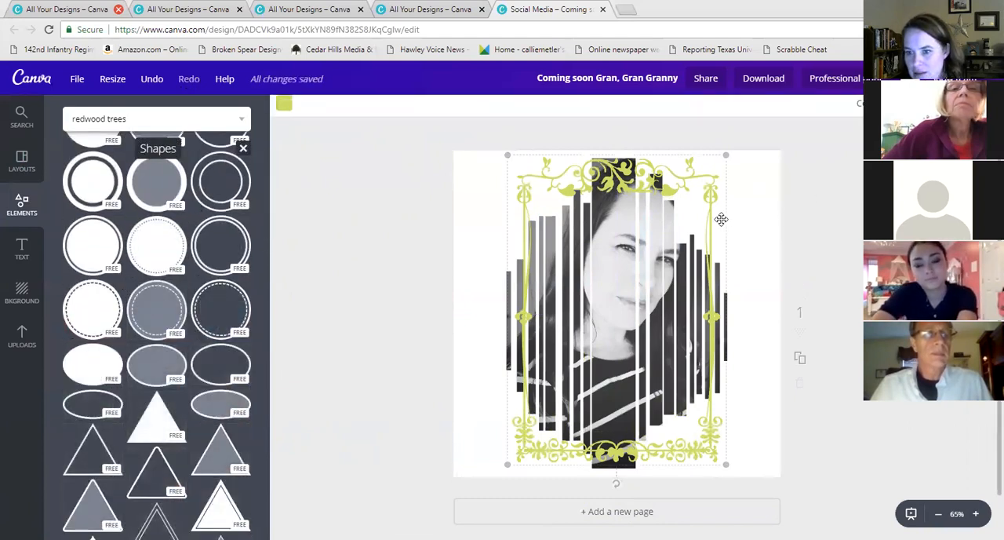
{"action": "key", "text": "Delete"}
{"action": "left_click", "coordinate": [675, 251]}
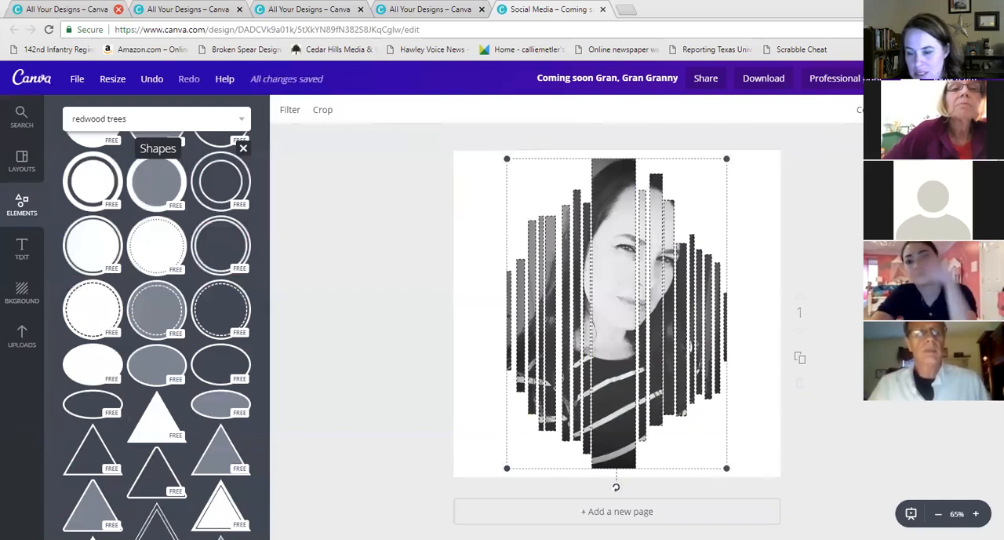
{"action": "key", "text": "Delete"}
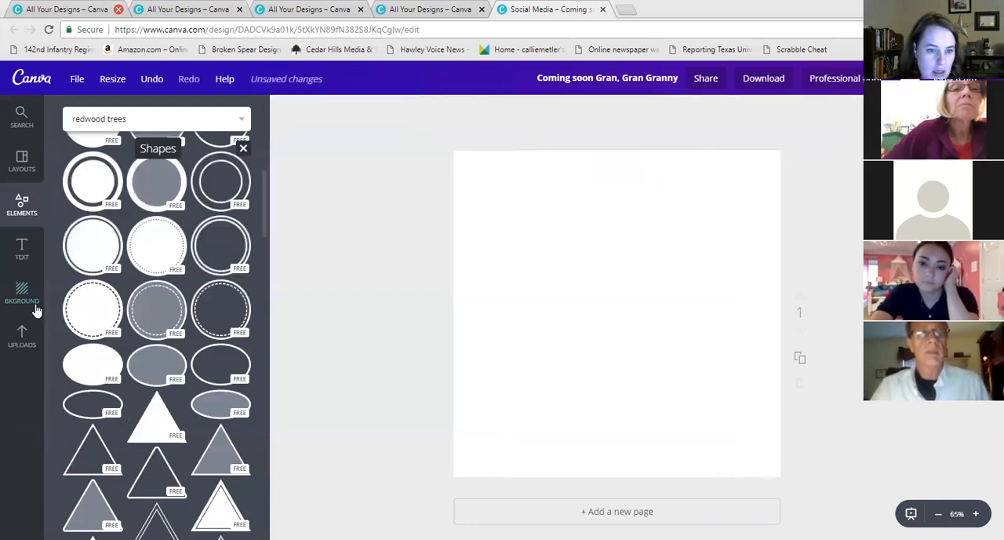
Add a dashed circle shape and the uploaded hat portrait photo, enlarging the photo to fill the page
{"action": "left_click_drag", "start_coordinate": [87, 310], "coordinate": [628, 318]}
{"action": "left_click", "coordinate": [19, 332]}
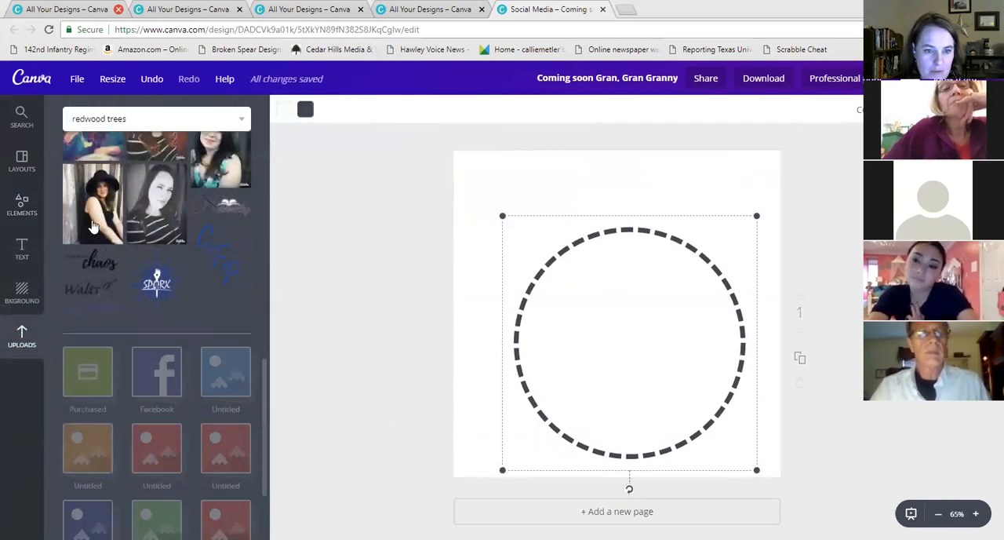
{"action": "left_click", "coordinate": [94, 223]}
{"action": "left_click_drag", "start_coordinate": [496, 155], "coordinate": [422, 131]}
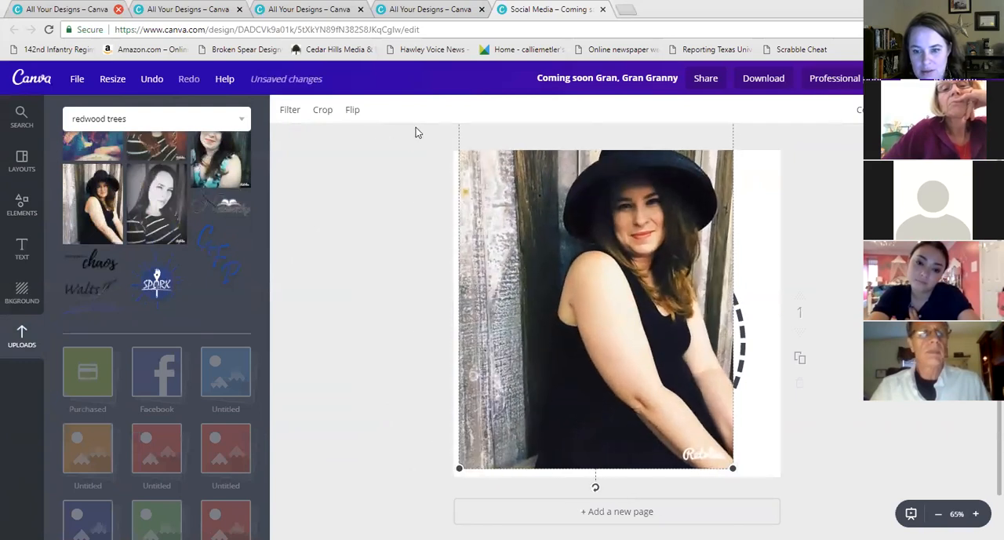
{"action": "left_click_drag", "start_coordinate": [727, 463], "coordinate": [798, 538]}
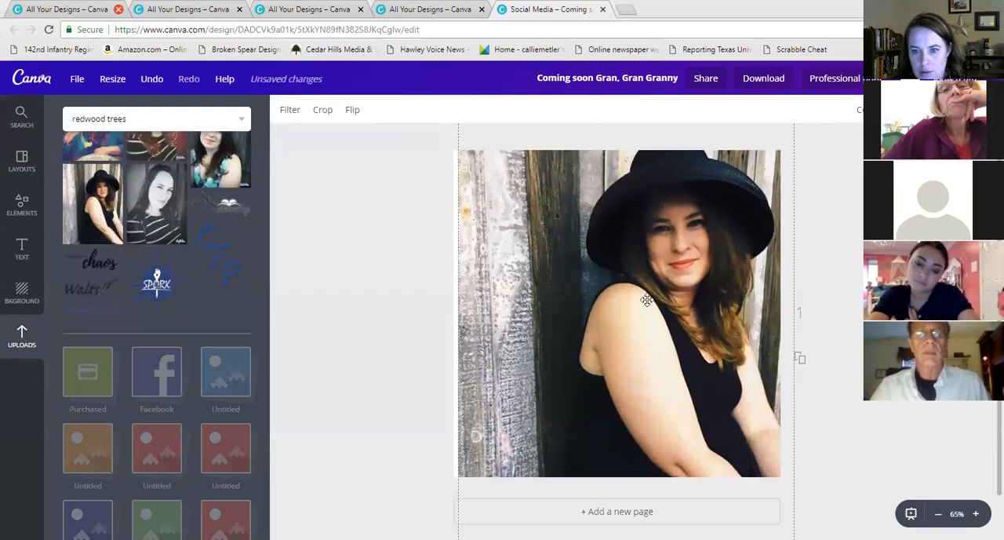
{"action": "left_click_drag", "start_coordinate": [646, 300], "coordinate": [623, 303]}
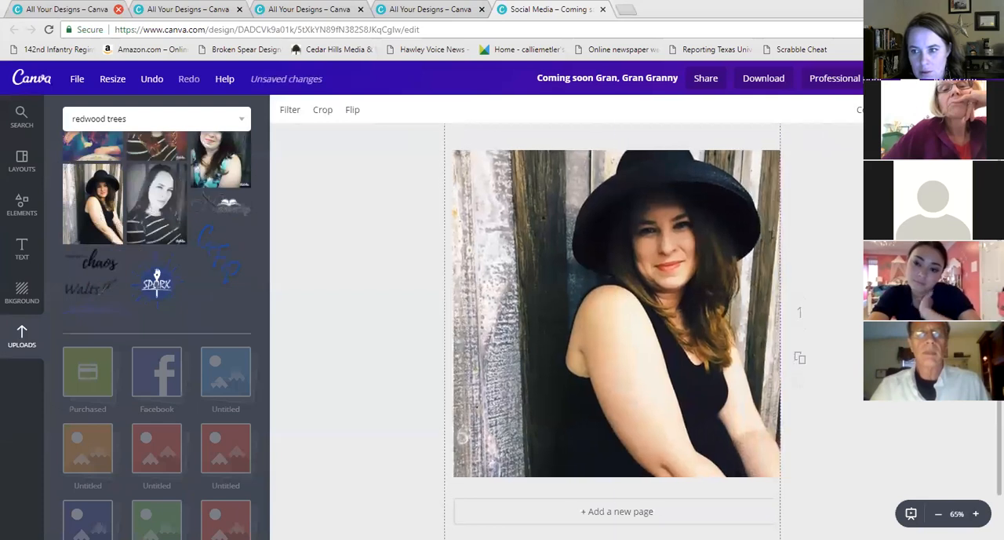
Send the photo behind the circle, then shrink the dashed circle and move it to the lower-left corner
{"action": "left_click", "coordinate": [900, 110]}
{"action": "left_click", "coordinate": [869, 167]}
{"action": "left_click", "coordinate": [710, 315]}
{"action": "left_click_drag", "start_coordinate": [757, 217], "coordinate": [639, 329]}
{"action": "left_click_drag", "start_coordinate": [601, 359], "coordinate": [565, 355]}
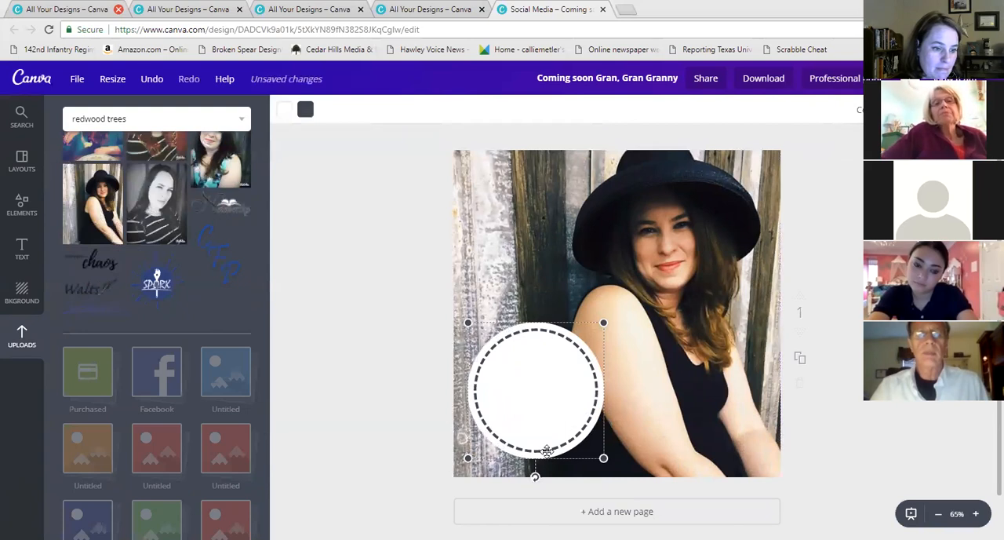
Browse the Nature photos and the Shapes collection in the elements library
{"action": "left_click", "coordinate": [23, 208]}
{"action": "scroll", "coordinate": [193, 194], "scroll_direction": "up", "scroll_amount": 2}
{"action": "left_click", "coordinate": [244, 150]}
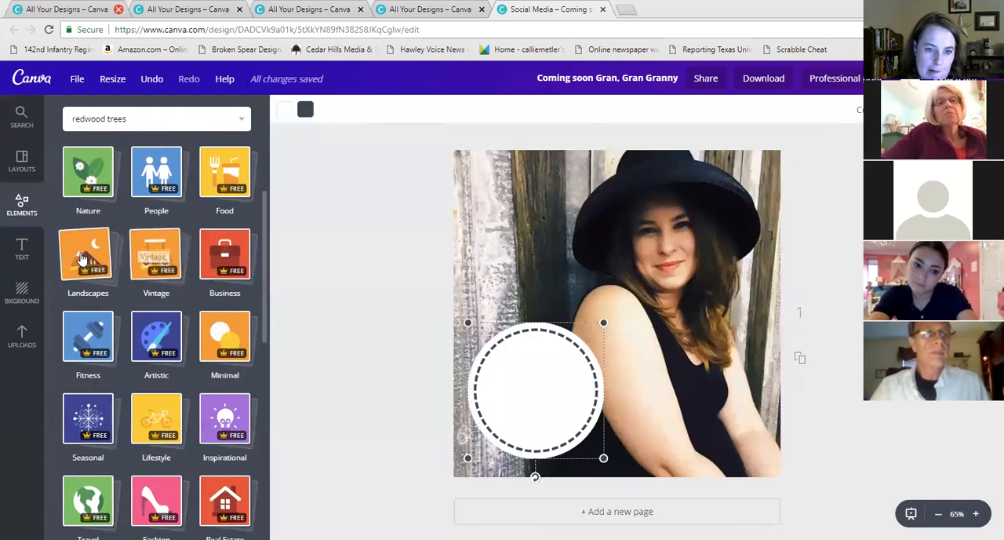
{"action": "scroll", "coordinate": [153, 235], "scroll_direction": "up", "scroll_amount": 2}
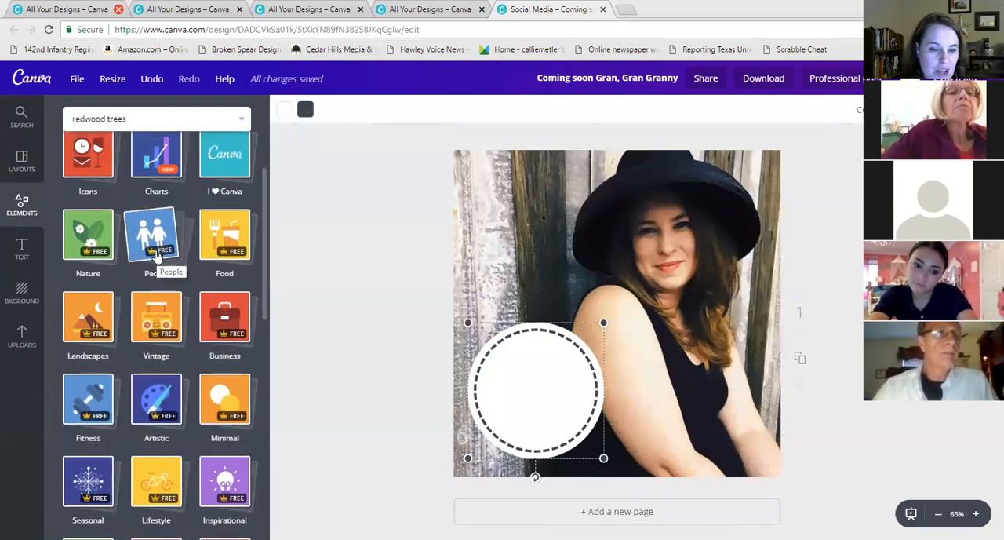
{"action": "left_click", "coordinate": [86, 304]}
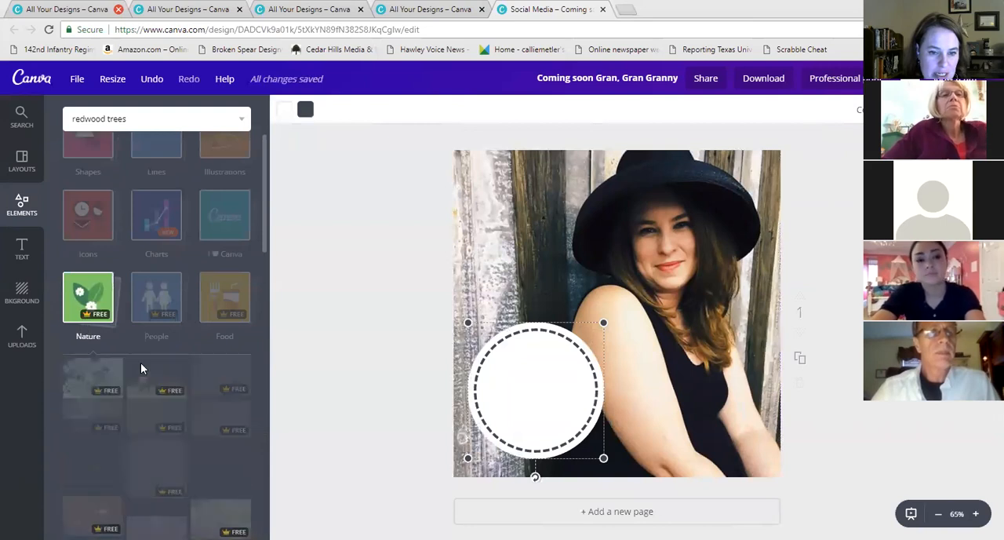
{"action": "scroll", "coordinate": [173, 332], "scroll_direction": "down", "scroll_amount": 2}
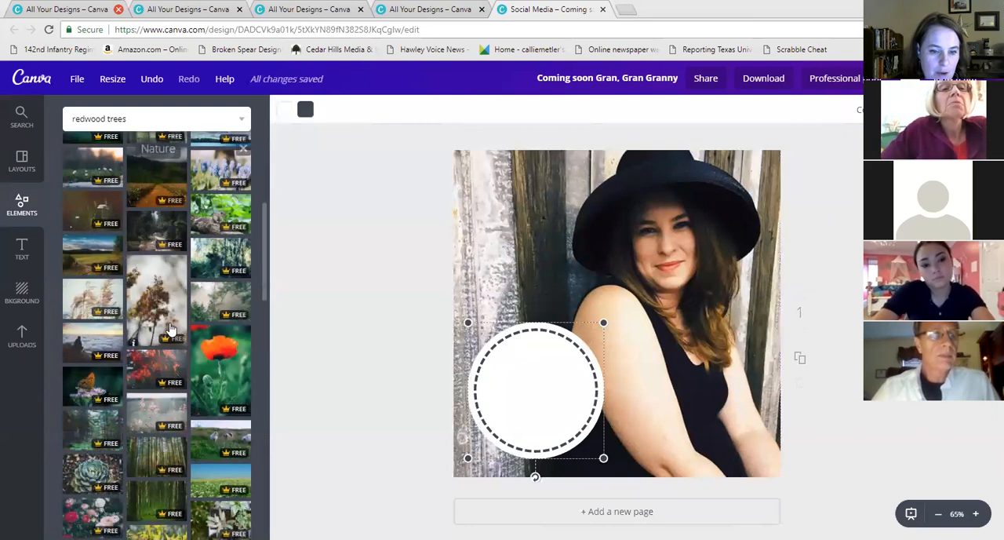
{"action": "scroll", "coordinate": [169, 330], "scroll_direction": "up", "scroll_amount": 5}
{"action": "left_click", "coordinate": [114, 268]}
{"action": "scroll", "coordinate": [128, 326], "scroll_direction": "down", "scroll_amount": 3}
{"action": "scroll", "coordinate": [128, 326], "scroll_direction": "down", "scroll_amount": 1}
{"action": "scroll", "coordinate": [120, 317], "scroll_direction": "up", "scroll_amount": 3}
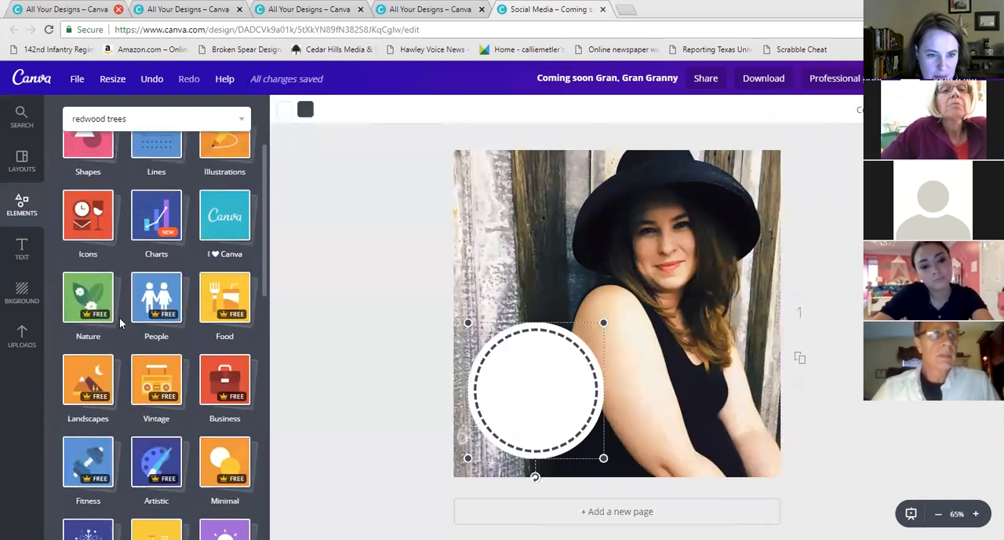
{"action": "left_click", "coordinate": [88, 156]}
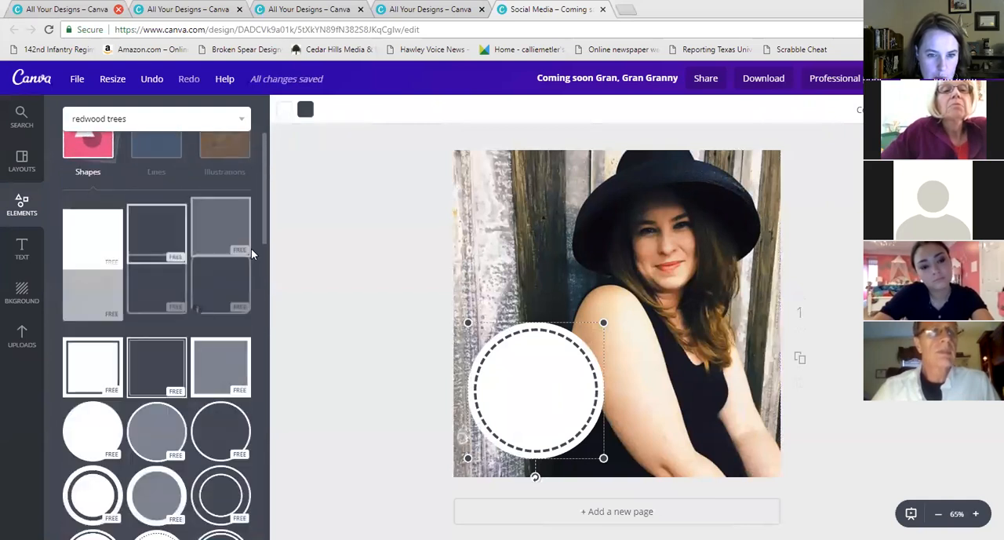
{"action": "left_click_drag", "start_coordinate": [263, 191], "coordinate": [236, 391]}
{"action": "scroll", "coordinate": [237, 391], "scroll_direction": "down", "scroll_amount": 10}
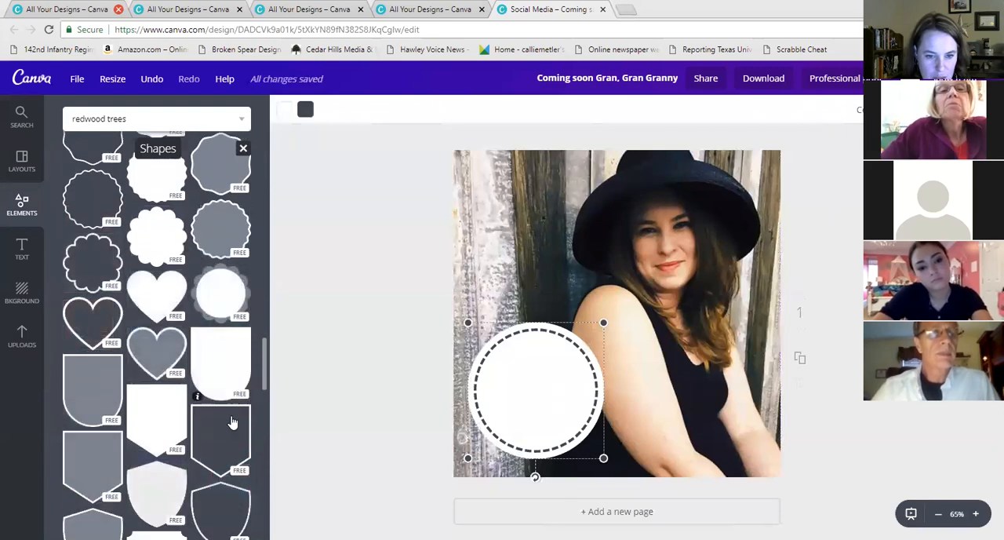
{"action": "scroll", "coordinate": [225, 453], "scroll_direction": "down", "scroll_amount": 5}
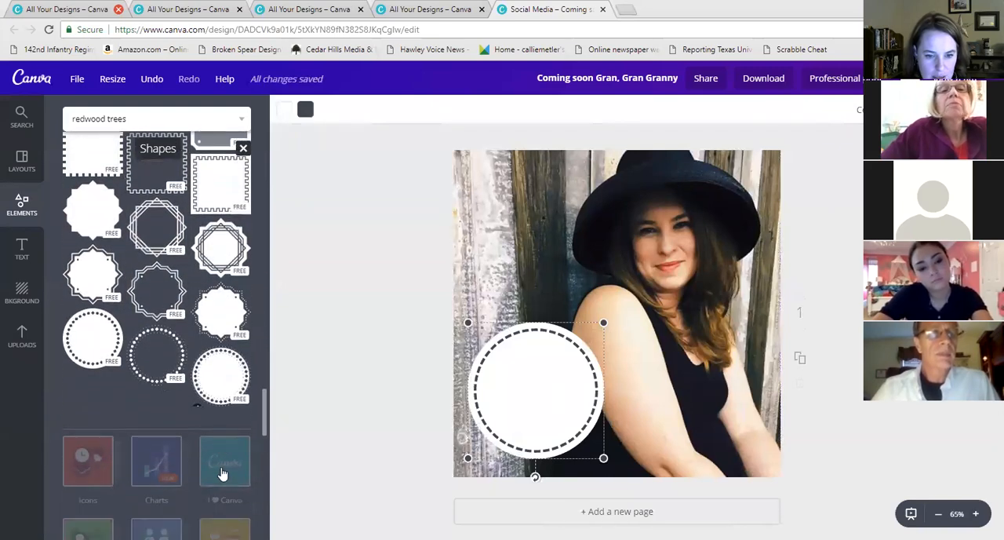
Fill the circle with the dark blue brand colour and make its dashed outline white
{"action": "left_click", "coordinate": [280, 113]}
{"action": "left_click", "coordinate": [293, 242]}
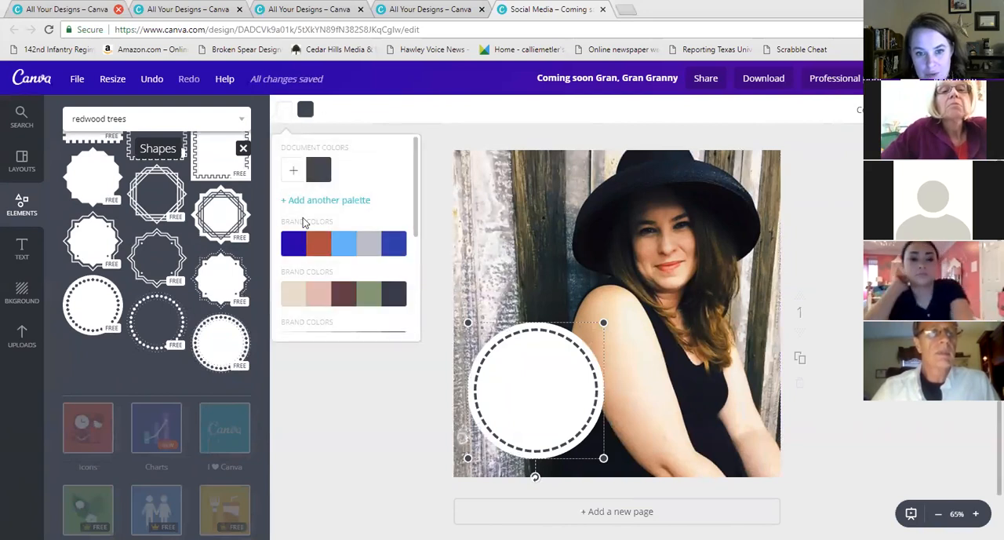
{"action": "left_click", "coordinate": [306, 109]}
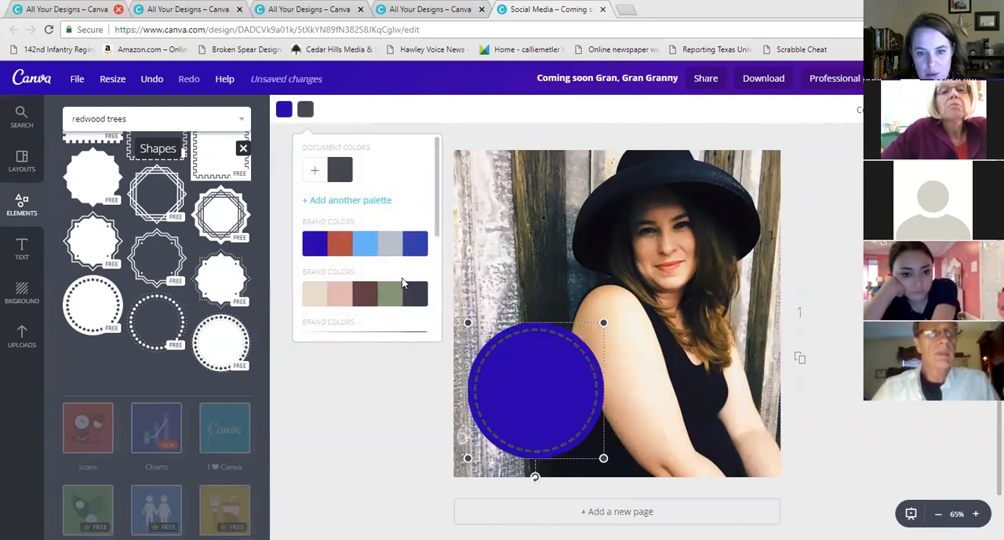
{"action": "scroll", "coordinate": [402, 283], "scroll_direction": "down", "scroll_amount": 3}
{"action": "scroll", "coordinate": [393, 283], "scroll_direction": "up", "scroll_amount": 1}
{"action": "scroll", "coordinate": [408, 306], "scroll_direction": "down", "scroll_amount": 1}
{"action": "left_click", "coordinate": [415, 317]}
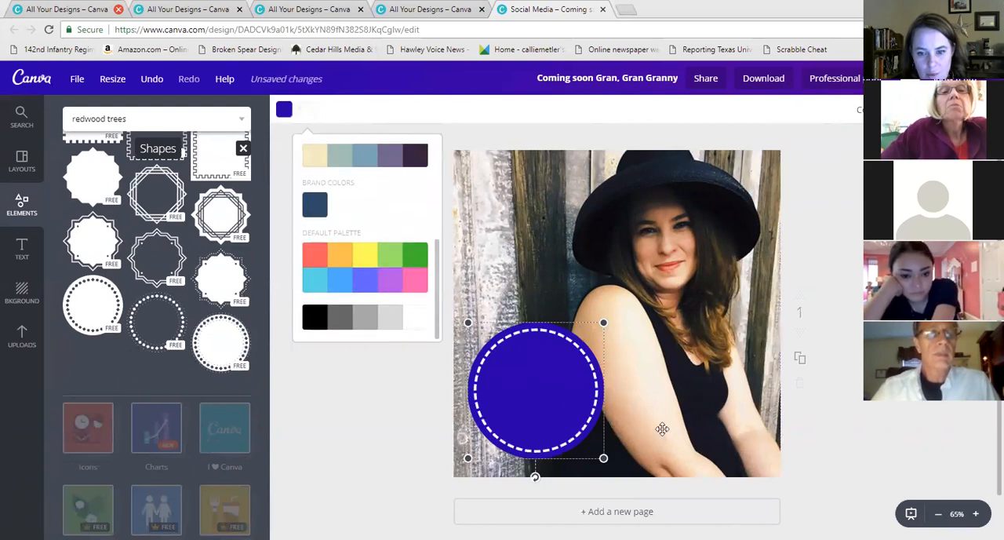
{"action": "left_click", "coordinate": [855, 373]}
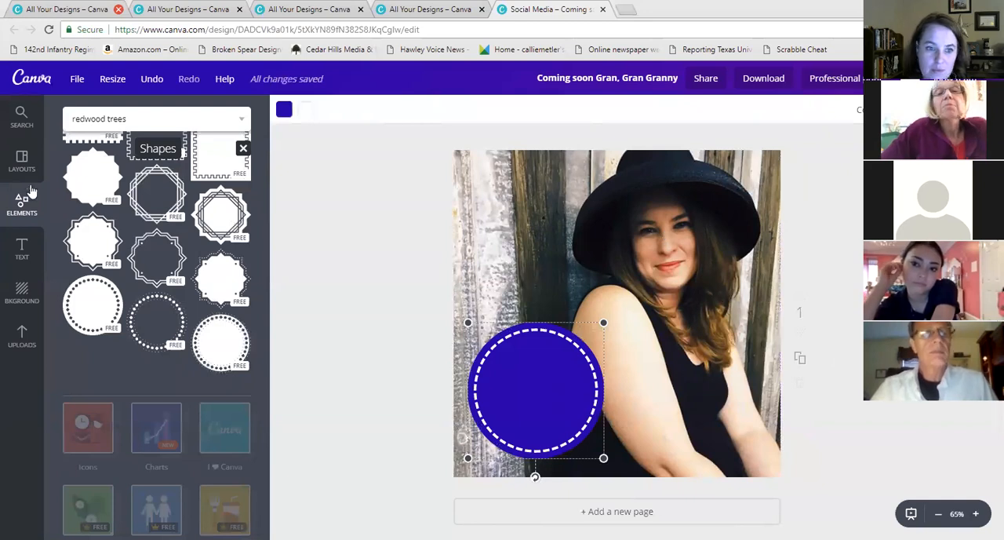
Browse the text combinations and the element categories for further additions
{"action": "left_click", "coordinate": [21, 250]}
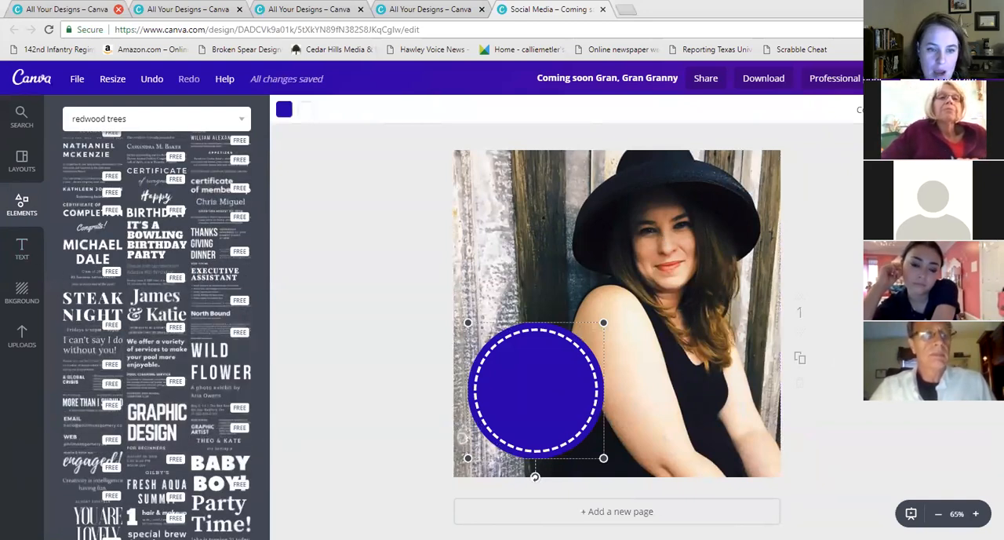
{"action": "scroll", "coordinate": [251, 161], "scroll_direction": "up", "scroll_amount": 5}
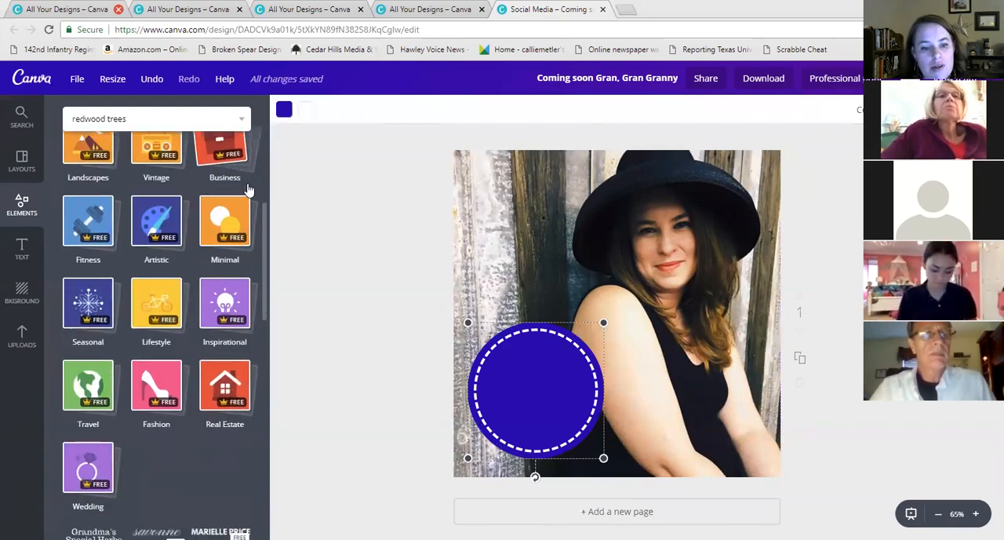
{"action": "scroll", "coordinate": [248, 191], "scroll_direction": "down", "scroll_amount": 3}
{"action": "scroll", "coordinate": [126, 275], "scroll_direction": "up", "scroll_amount": 4}
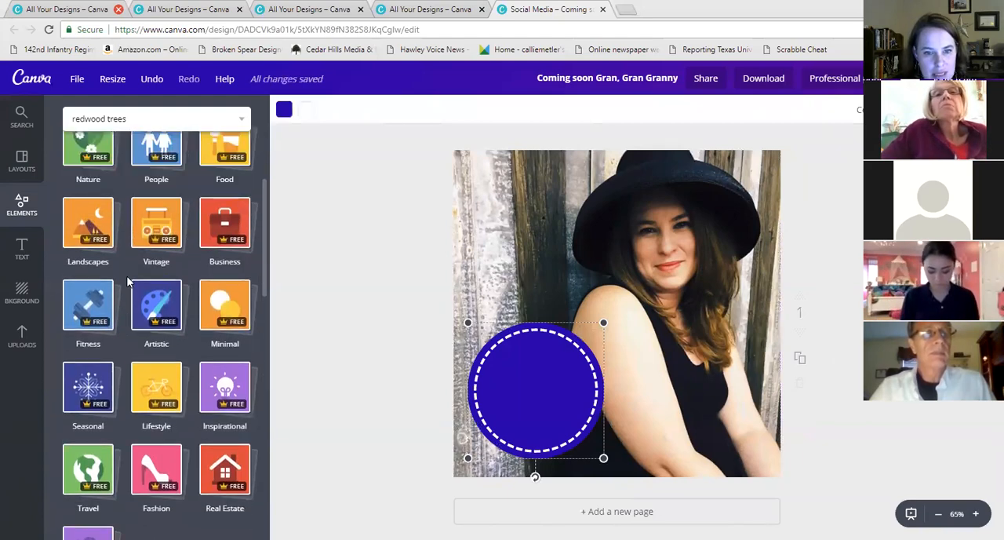
{"action": "scroll", "coordinate": [127, 276], "scroll_direction": "up", "scroll_amount": 4}
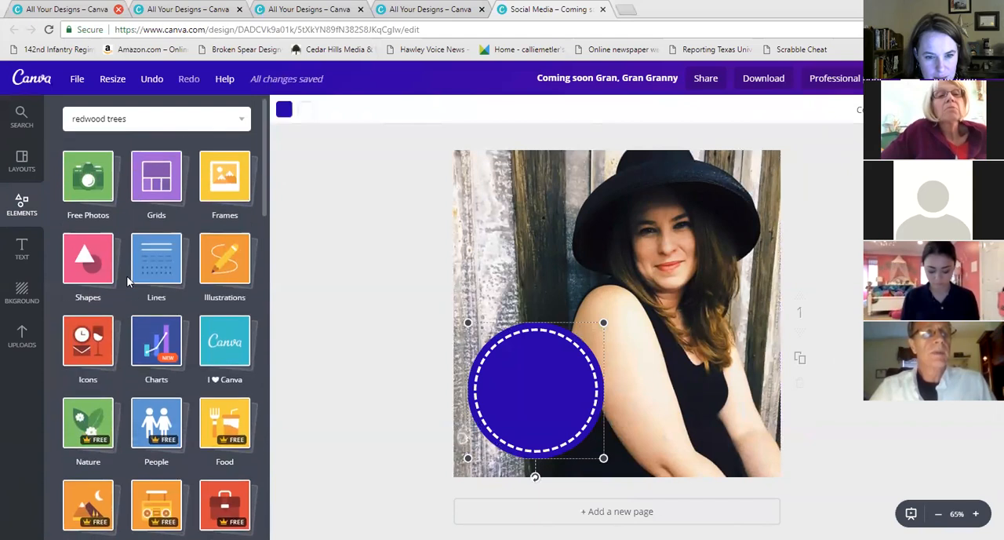
{"action": "scroll", "coordinate": [127, 281], "scroll_direction": "down", "scroll_amount": 2}
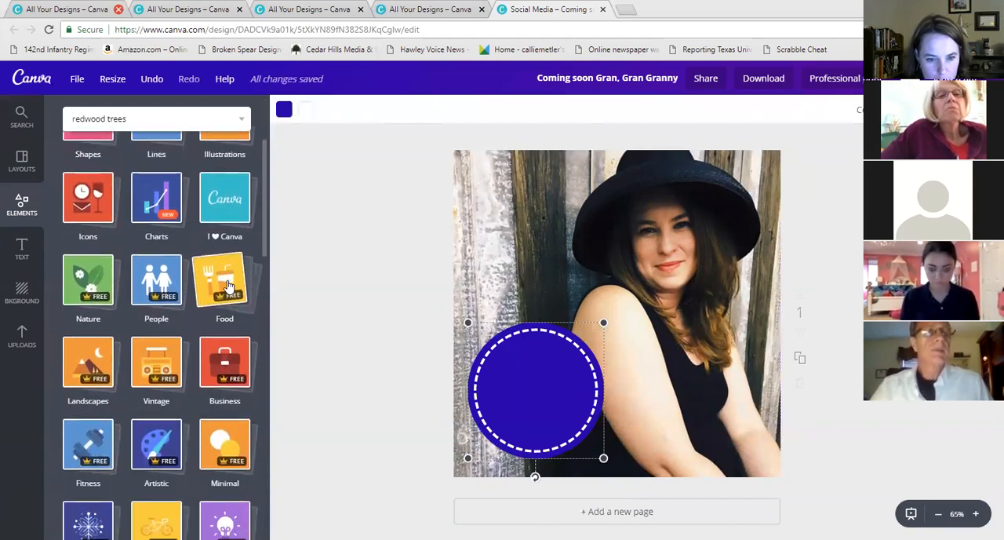
{"action": "scroll", "coordinate": [220, 287], "scroll_direction": "down", "scroll_amount": 4}
{"action": "scroll", "coordinate": [229, 288], "scroll_direction": "down", "scroll_amount": 4}
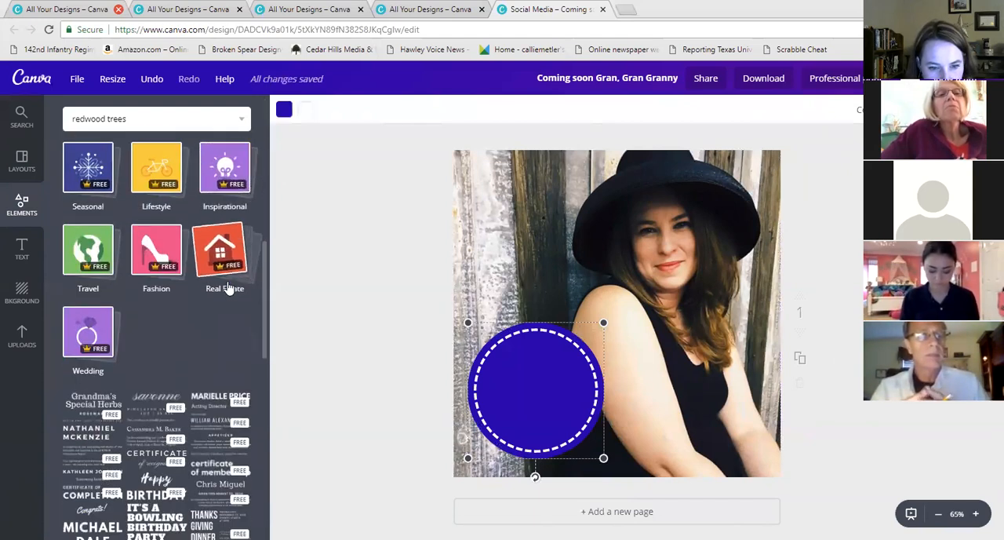
{"action": "left_click", "coordinate": [89, 311]}
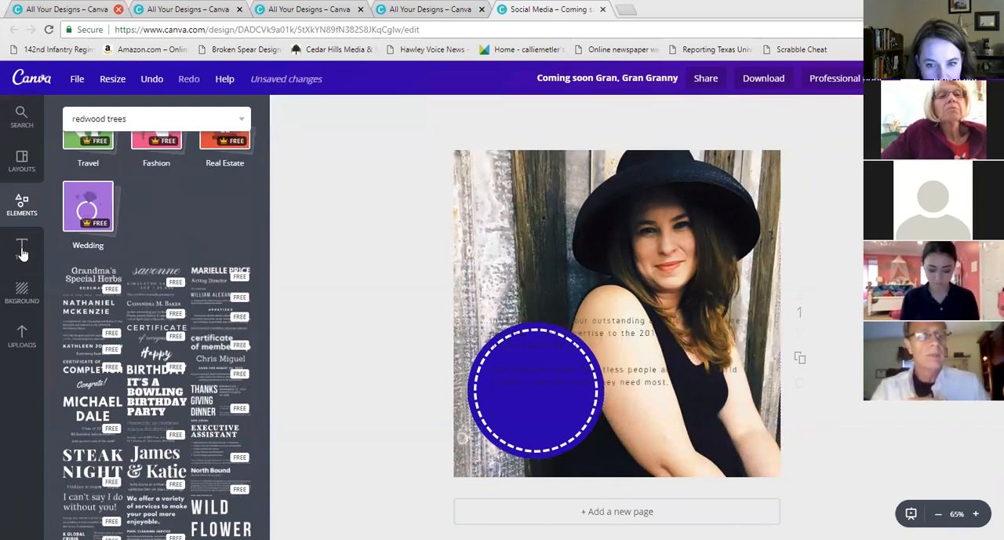
{"action": "left_click", "coordinate": [22, 249]}
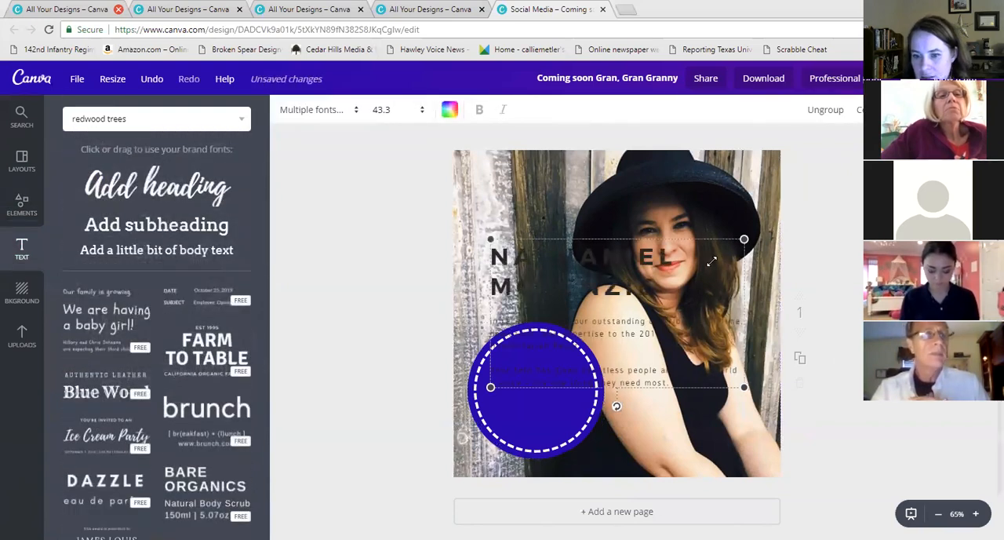
{"action": "key", "text": "Delete"}
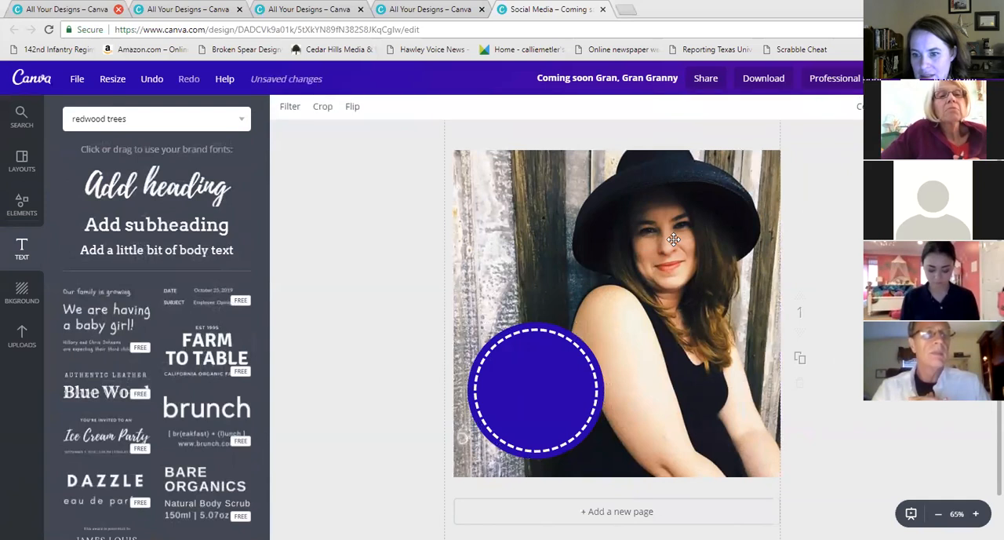
Clear the design by deleting the background photo and the blue circle
{"action": "key", "text": "Delete"}
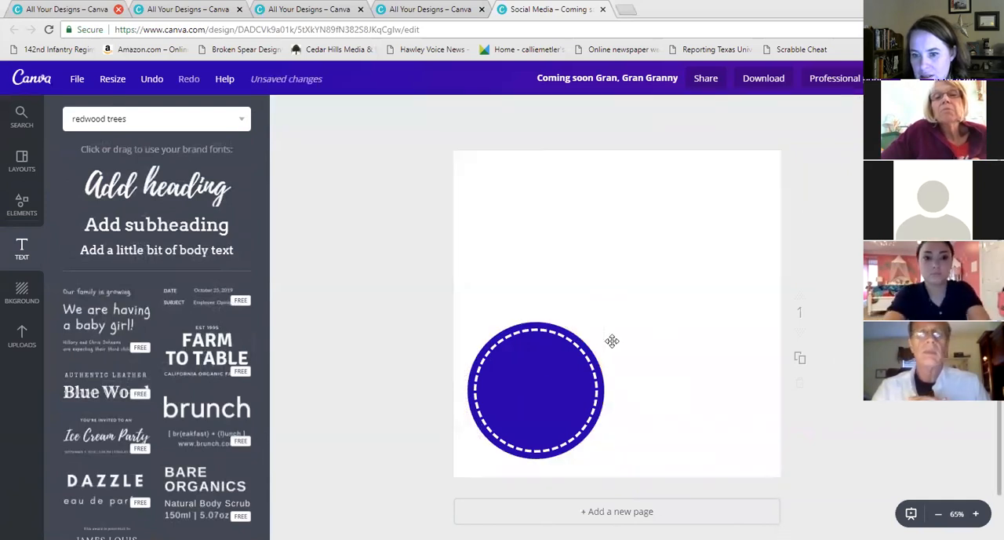
{"action": "left_click", "coordinate": [573, 369]}
{"action": "key", "text": "Delete"}
Add the FARM TO TABLE text combination and enlarge it to span the full width of the canvas
{"action": "scroll", "coordinate": [92, 311], "scroll_direction": "down", "scroll_amount": 3}
{"action": "scroll", "coordinate": [102, 326], "scroll_direction": "up", "scroll_amount": 3}
{"action": "scroll", "coordinate": [243, 300], "scroll_direction": "down", "scroll_amount": 2}
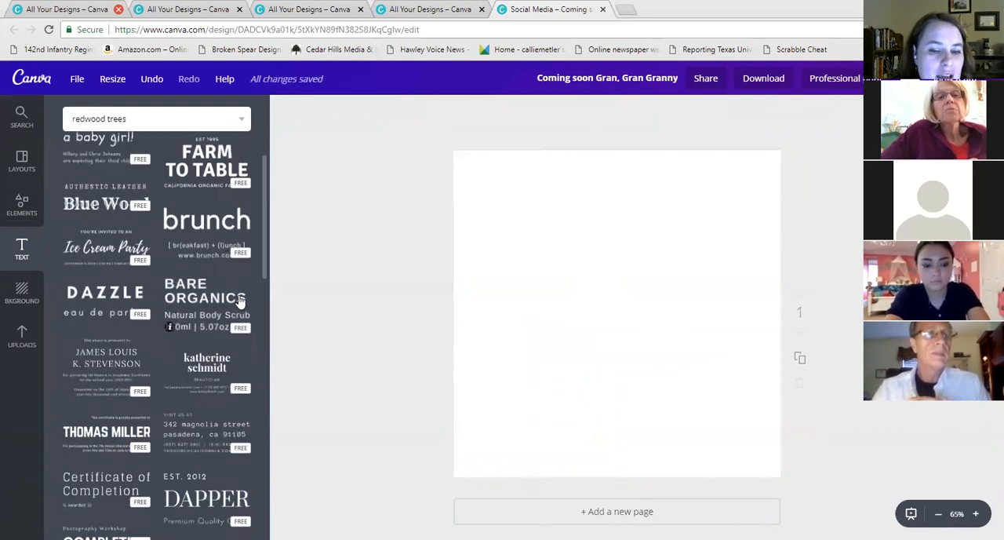
{"action": "scroll", "coordinate": [191, 297], "scroll_direction": "up", "scroll_amount": 2}
{"action": "left_click", "coordinate": [186, 278]}
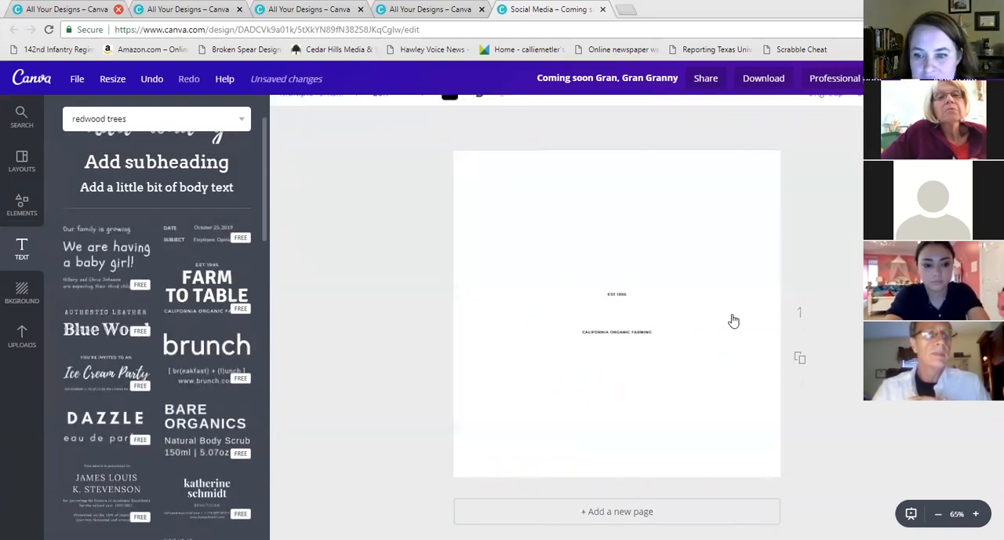
{"action": "left_click_drag", "start_coordinate": [668, 293], "coordinate": [779, 245]}
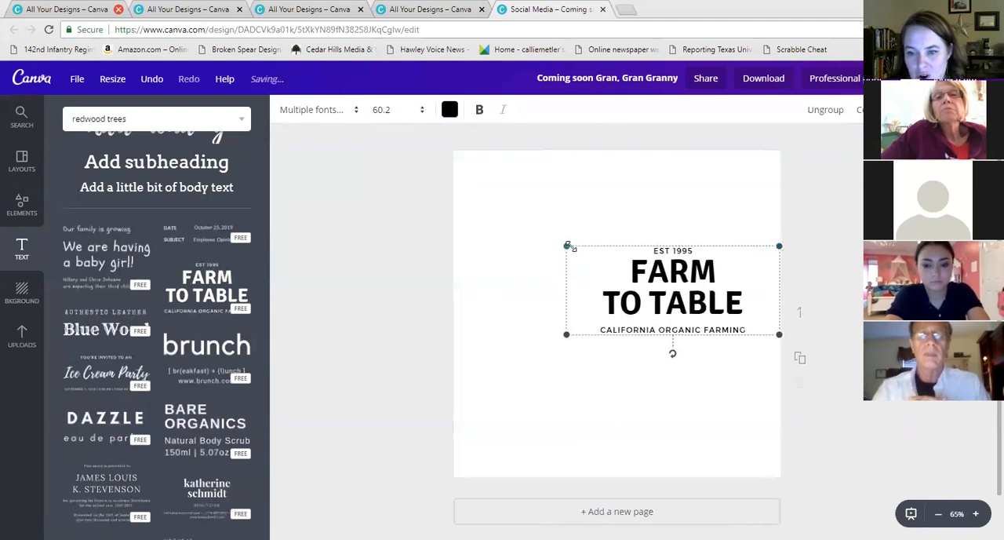
{"action": "left_click_drag", "start_coordinate": [466, 212], "coordinate": [458, 202]}
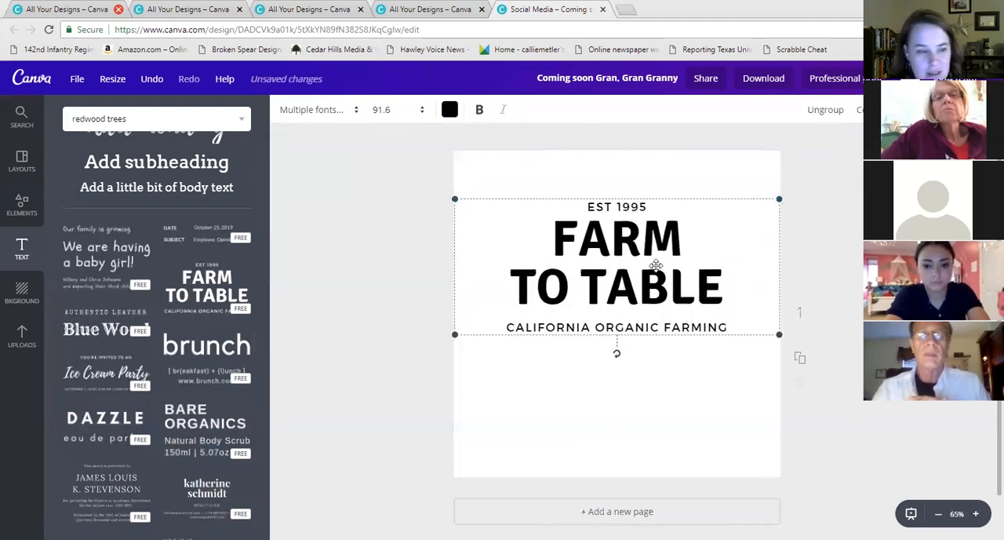
Add the uploaded photo of the woman eating at a table to the design
{"action": "left_click", "coordinate": [403, 399]}
{"action": "left_click", "coordinate": [622, 226]}
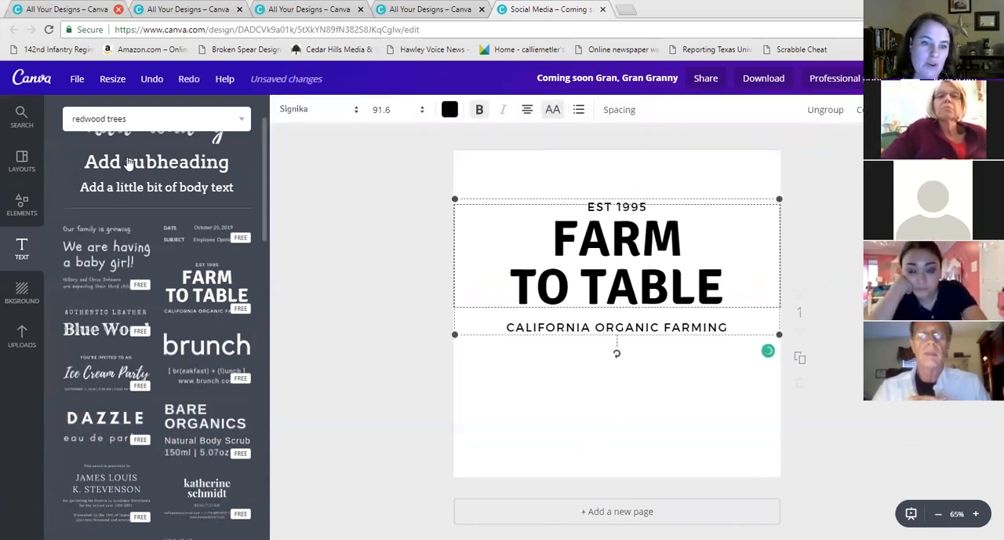
{"action": "left_click", "coordinate": [24, 299]}
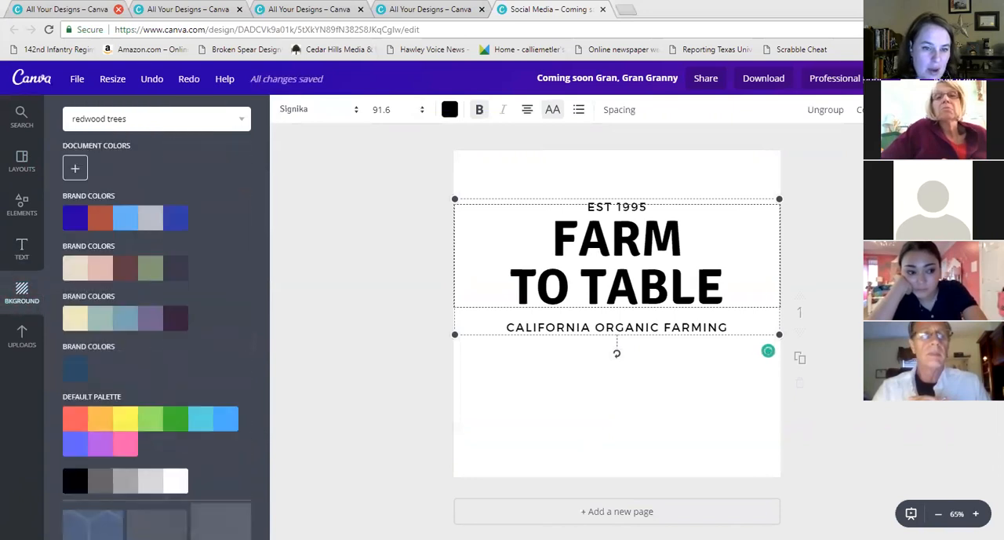
{"action": "left_click", "coordinate": [16, 335]}
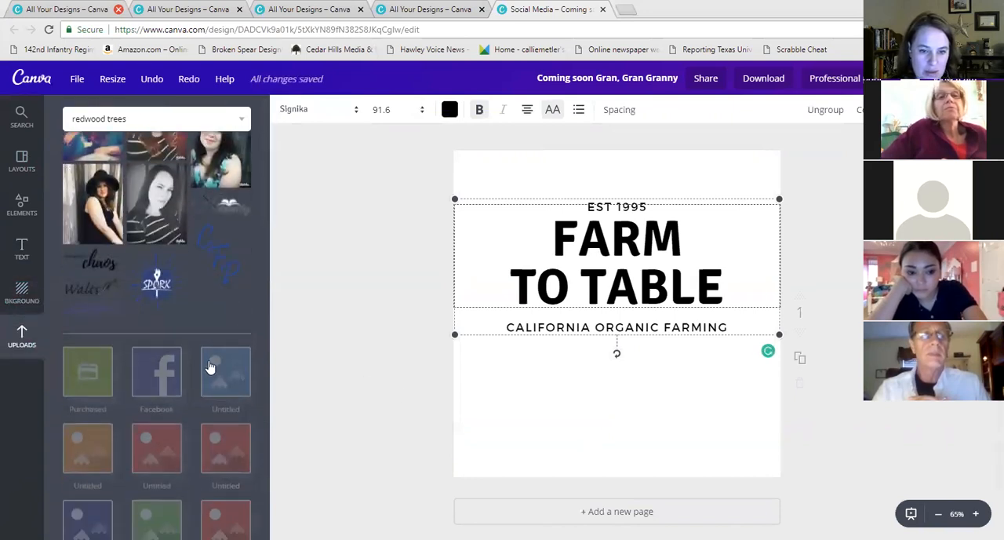
{"action": "scroll", "coordinate": [131, 272], "scroll_direction": "up", "scroll_amount": 3}
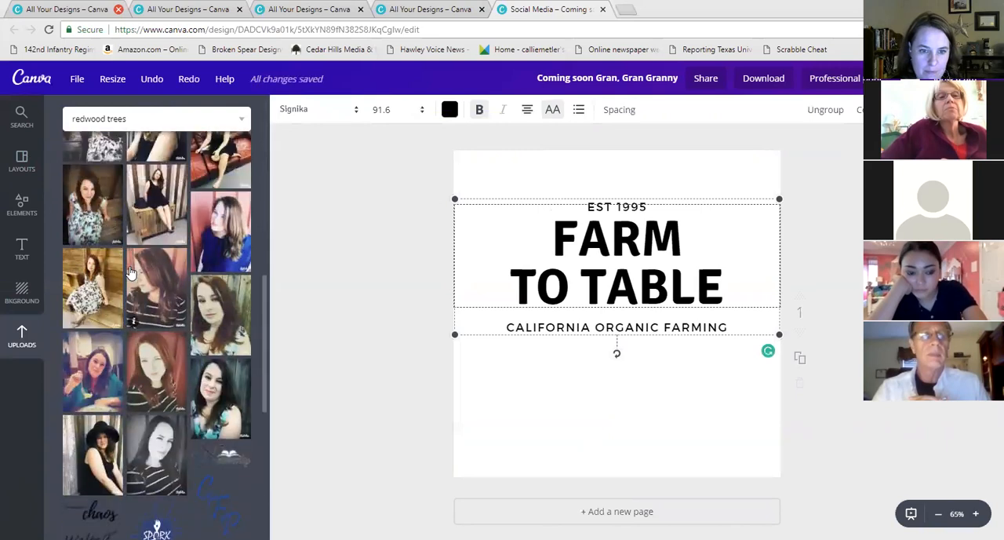
{"action": "left_click", "coordinate": [92, 370]}
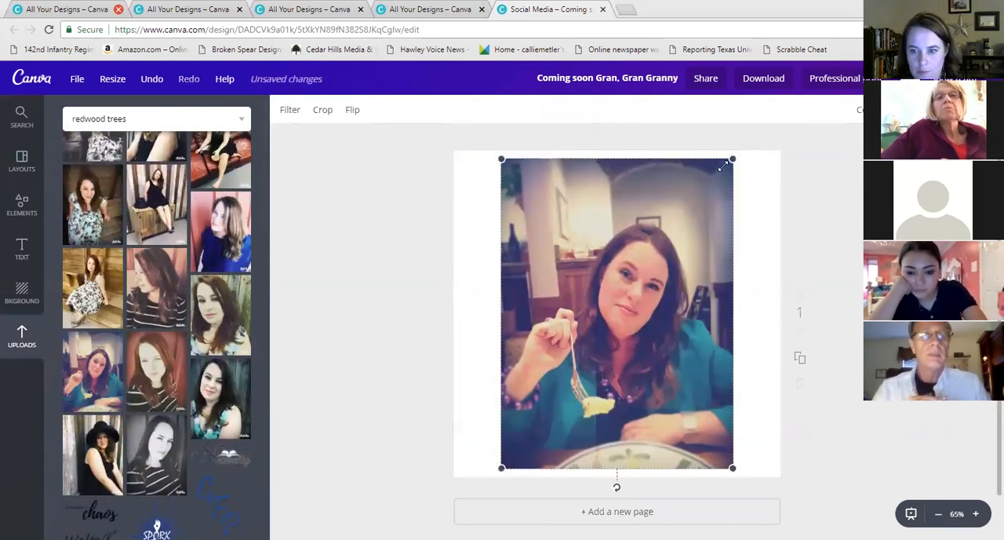
Enlarge the photo to fill the square canvas, keeping the FARM TO TABLE text in front of it
{"action": "left_click_drag", "start_coordinate": [729, 161], "coordinate": [781, 108]}
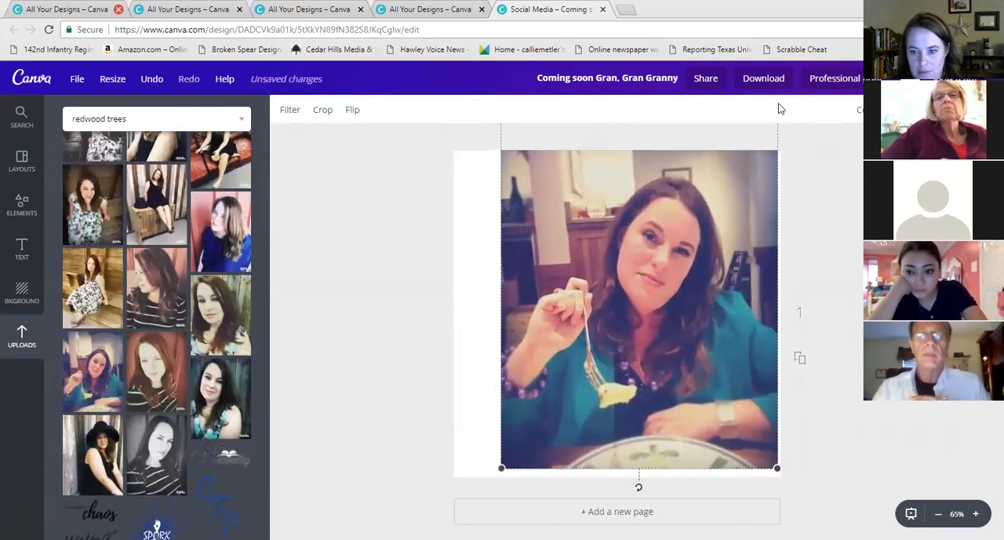
{"action": "left_click_drag", "start_coordinate": [499, 470], "coordinate": [453, 533]}
{"action": "left_click_drag", "start_coordinate": [667, 273], "coordinate": [669, 247]}
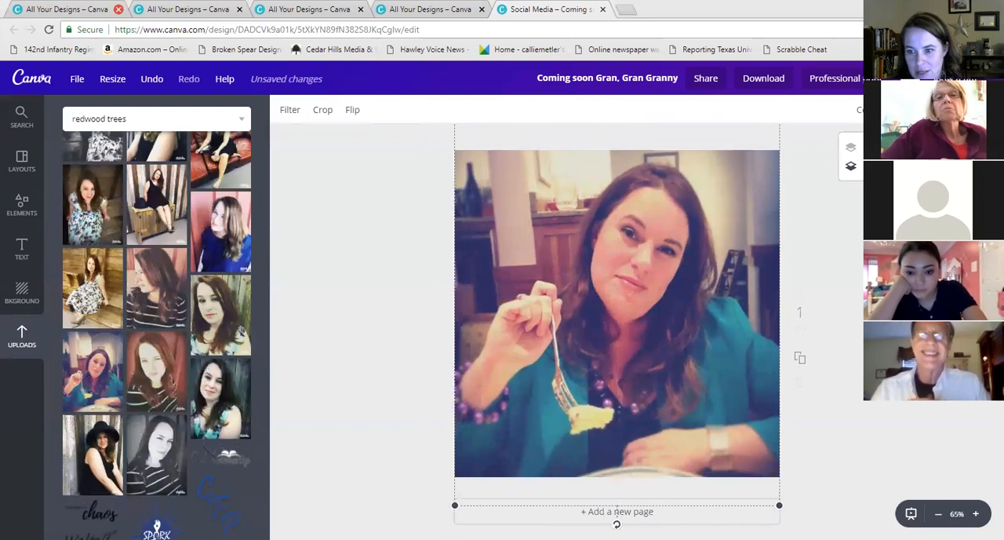
{"action": "key", "text": "ctrl+v"}
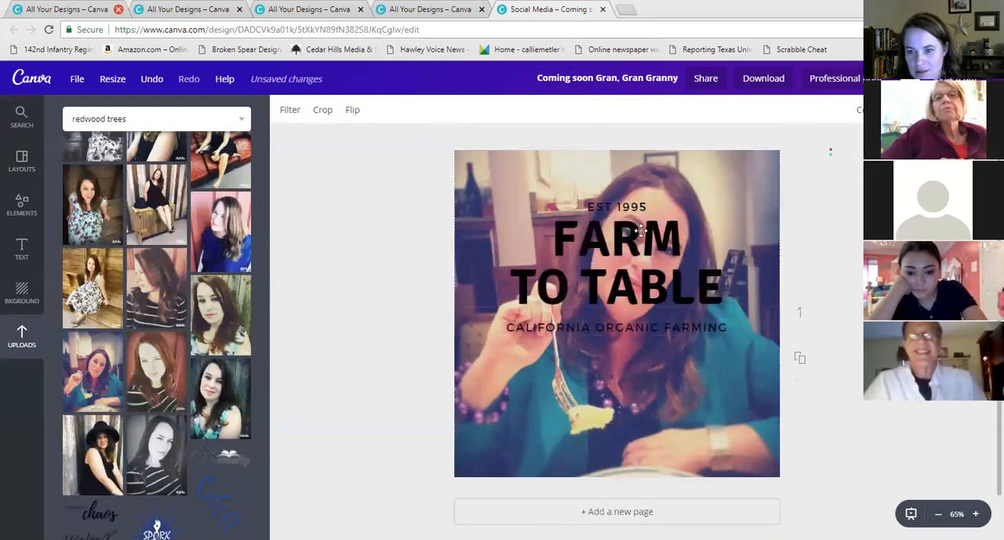
Move the FARM TO TABLE text group down to the lower part of the canvas
{"action": "left_click", "coordinate": [640, 230]}
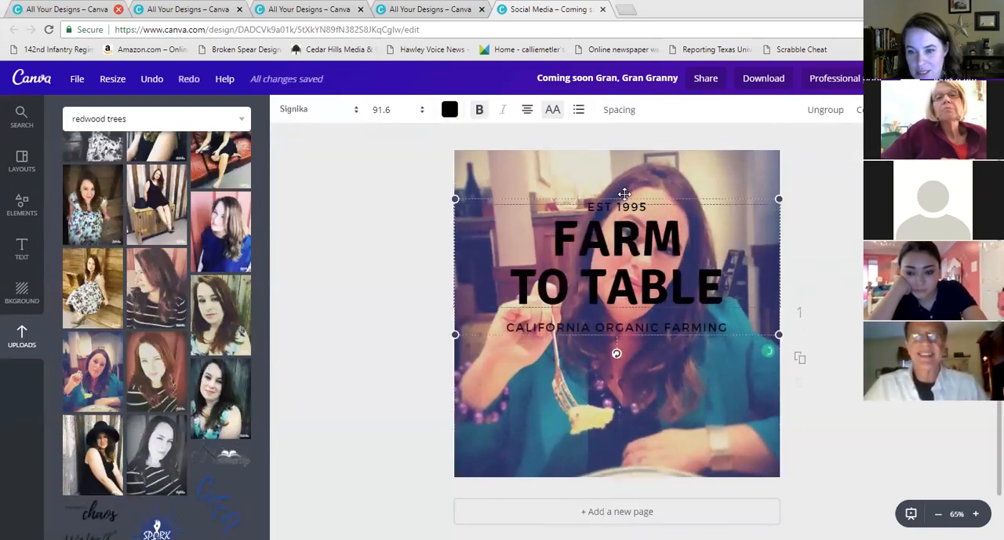
{"action": "left_click_drag", "start_coordinate": [625, 193], "coordinate": [625, 190]}
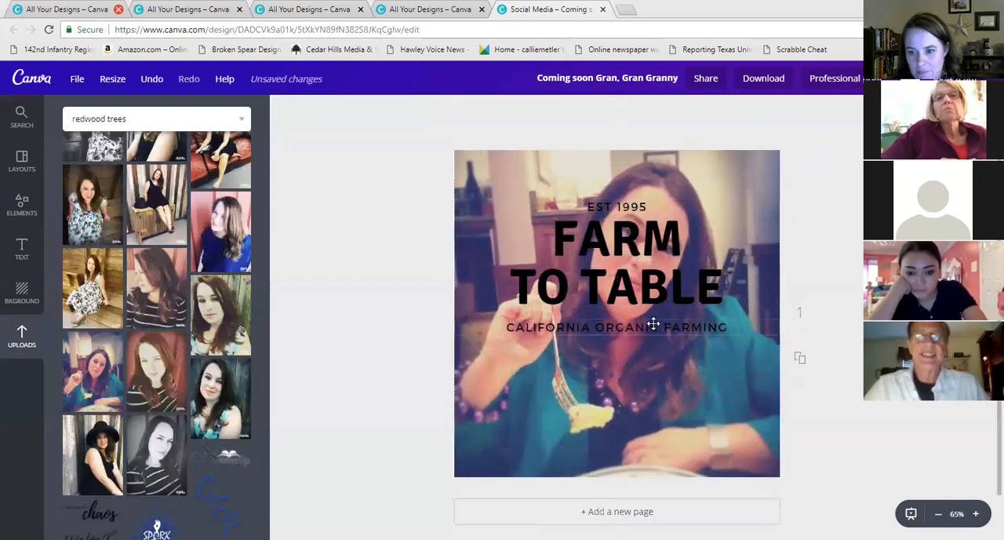
{"action": "left_click", "coordinate": [633, 253]}
{"action": "left_click_drag", "start_coordinate": [616, 237], "coordinate": [623, 328]}
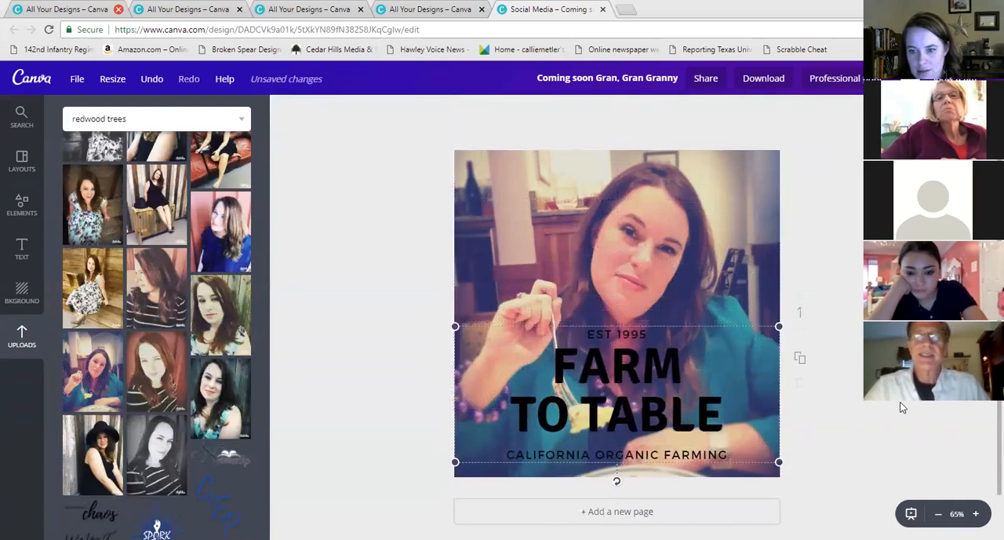
{"action": "left_click", "coordinate": [628, 388]}
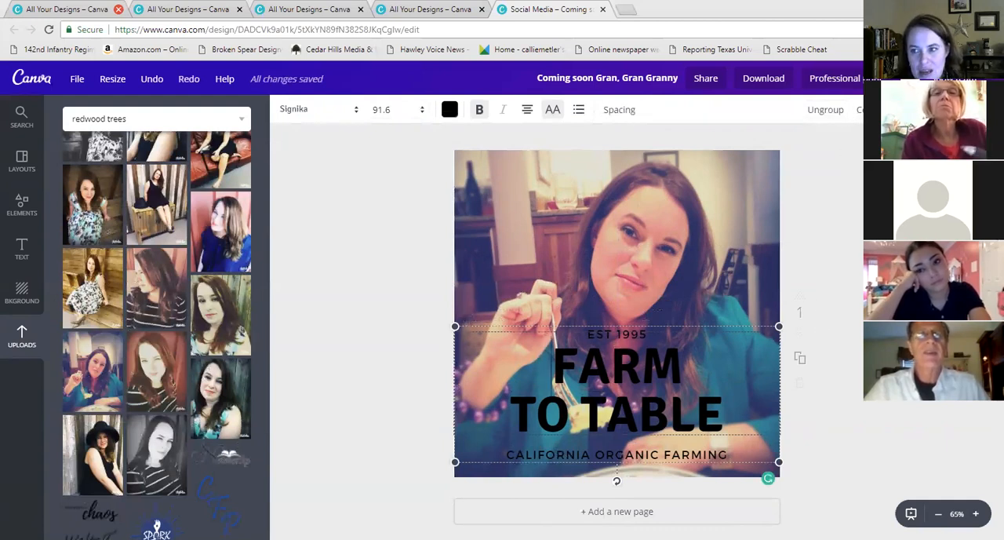
{"action": "left_click", "coordinate": [690, 219]}
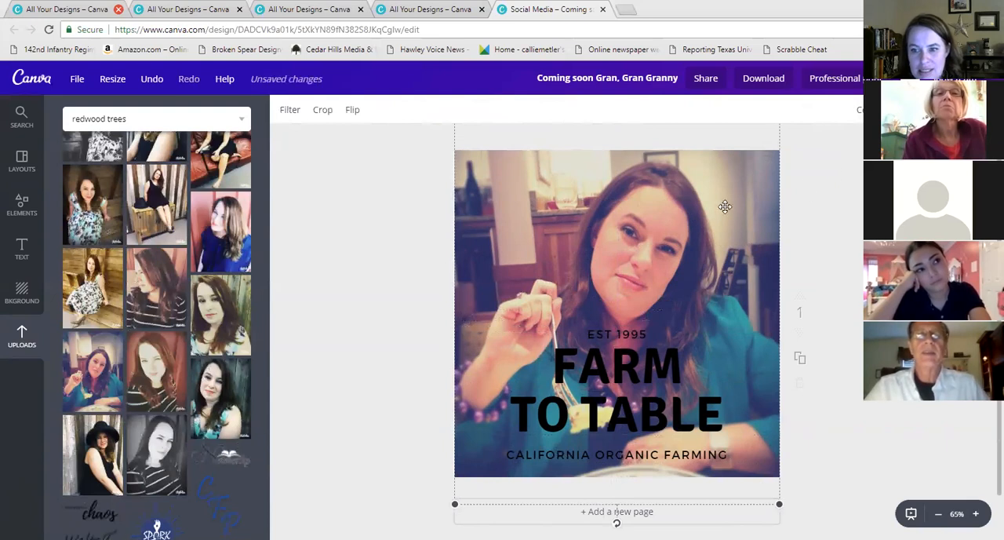
{"action": "left_click", "coordinate": [604, 422]}
{"action": "key", "text": "Delete"}
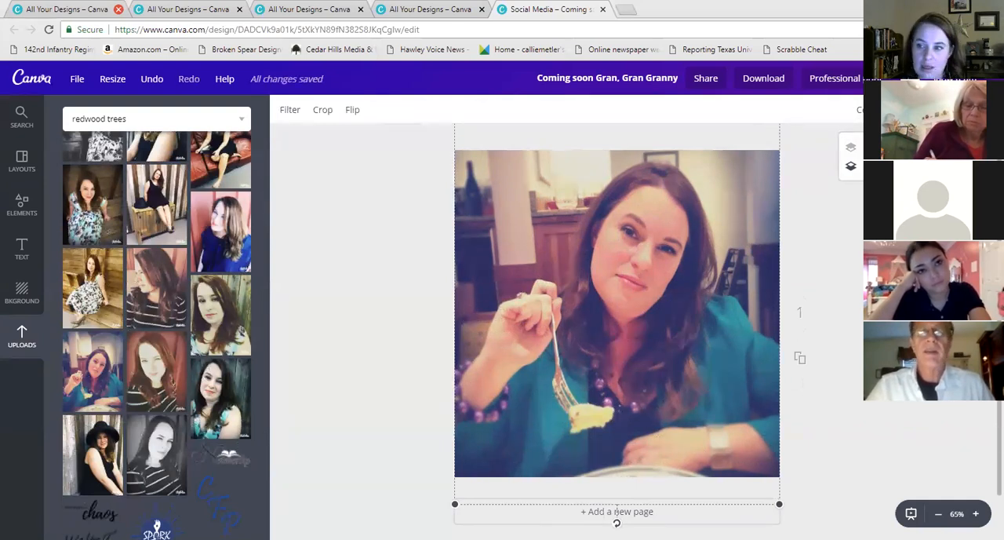
{"action": "key", "text": "ctrl+z"}
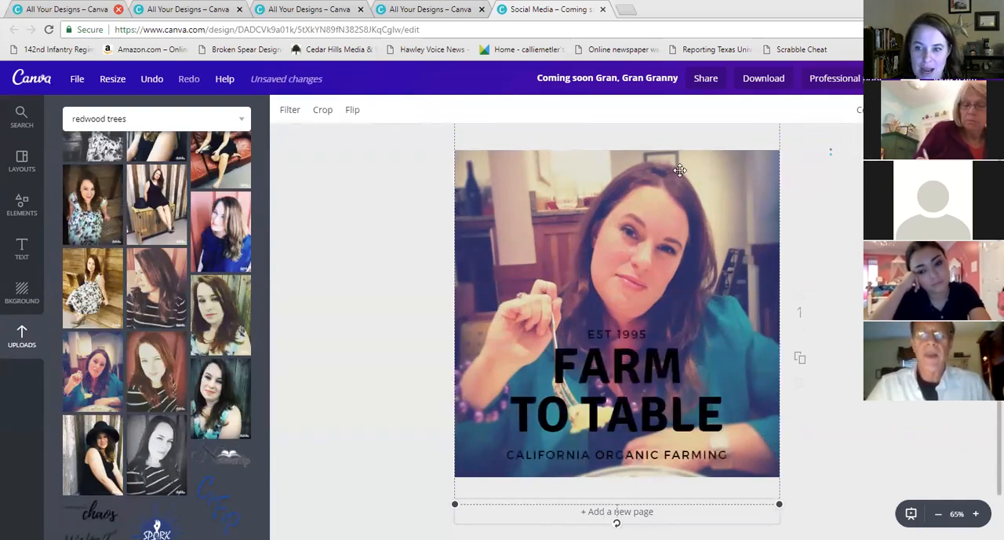
Ungroup the FARM TO TABLE text combination into separate text boxes
{"action": "left_click", "coordinate": [618, 375]}
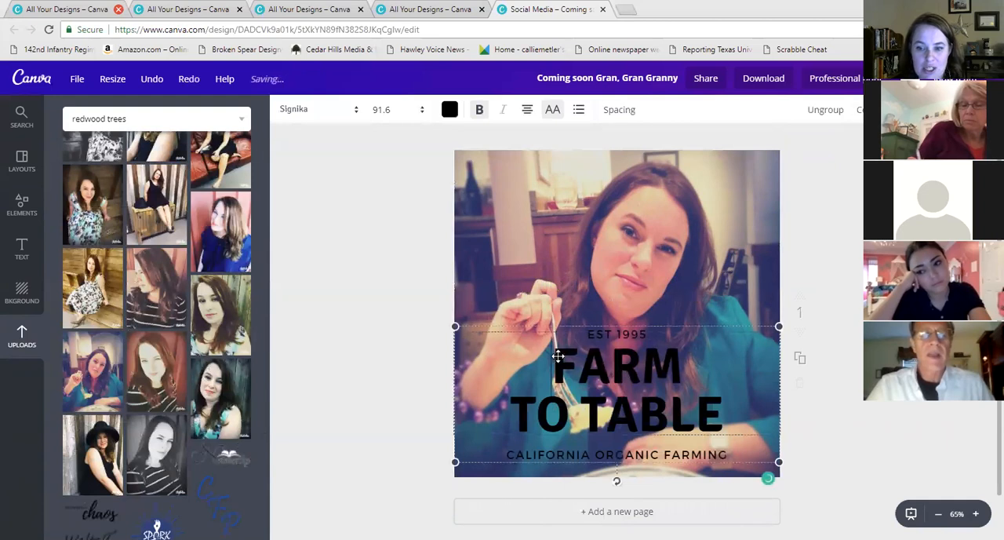
{"action": "left_click_drag", "start_coordinate": [552, 365], "coordinate": [772, 424]}
{"action": "left_click", "coordinate": [818, 419]}
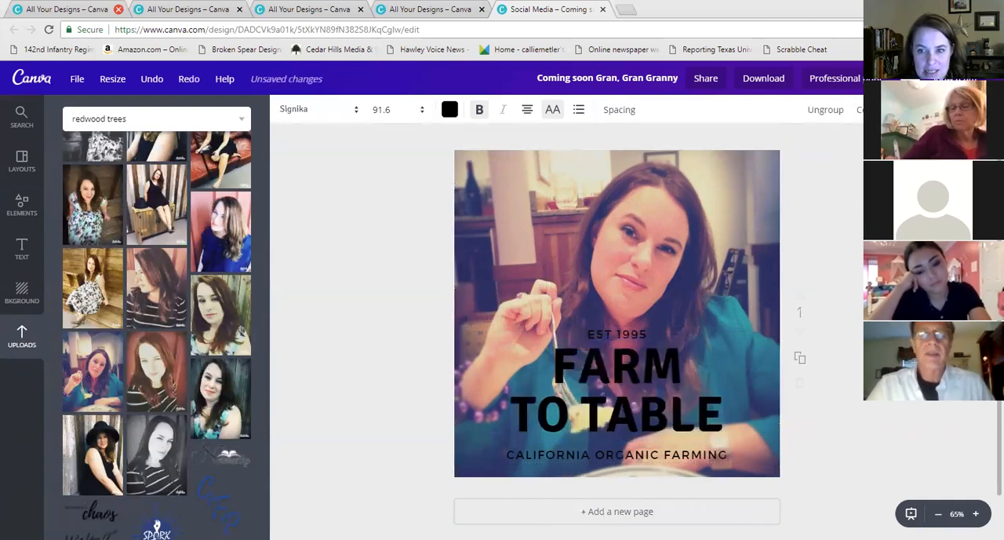
{"action": "left_click", "coordinate": [620, 336]}
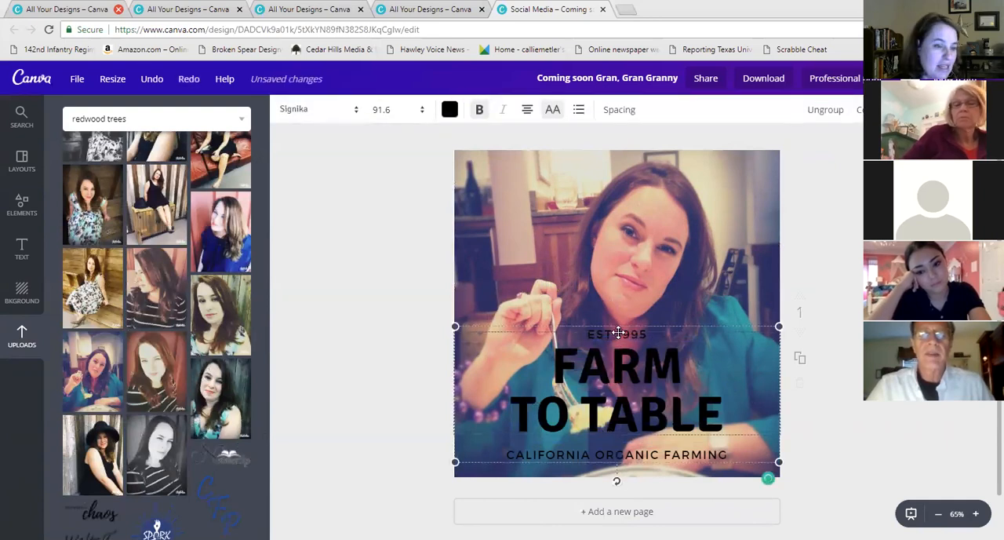
{"action": "left_click", "coordinate": [800, 396]}
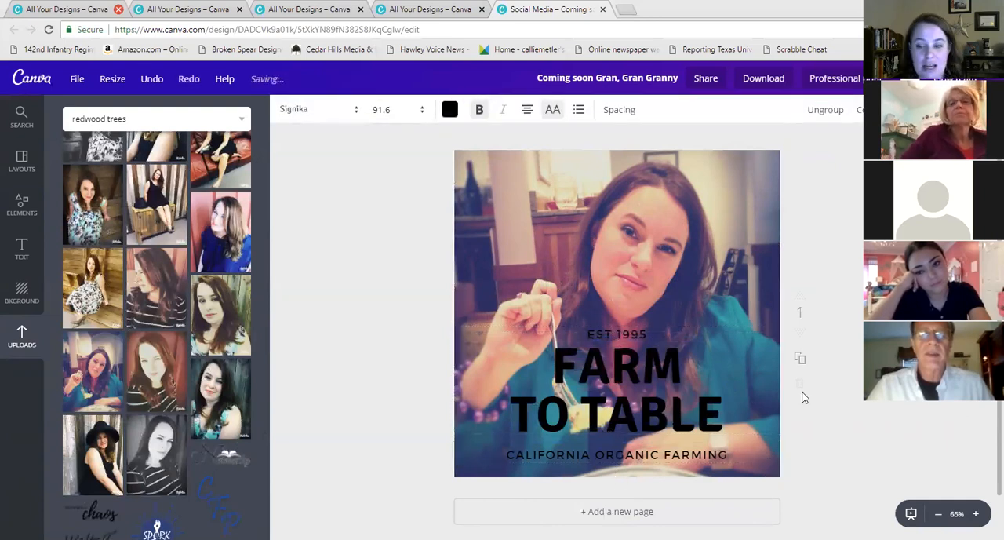
{"action": "left_click", "coordinate": [714, 300]}
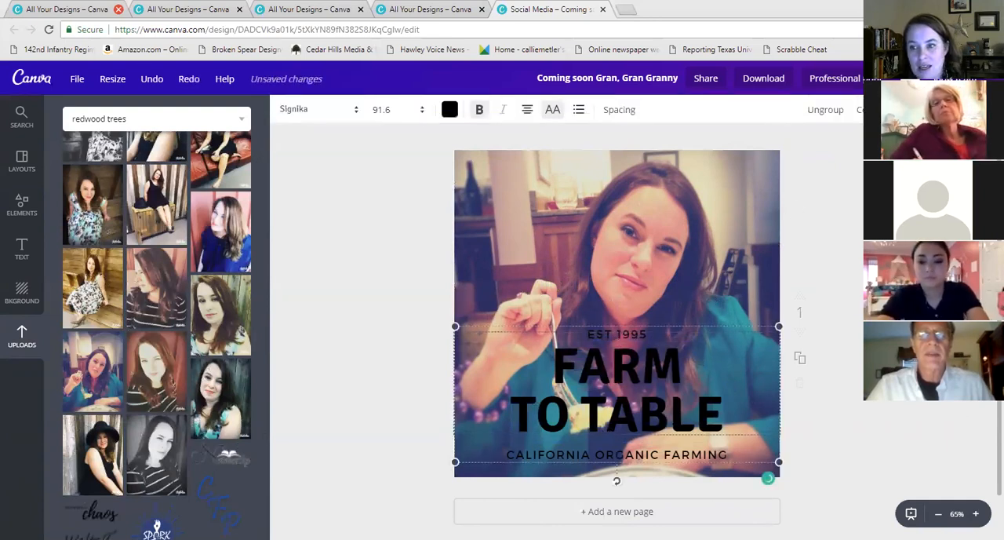
{"action": "left_click", "coordinate": [825, 110]}
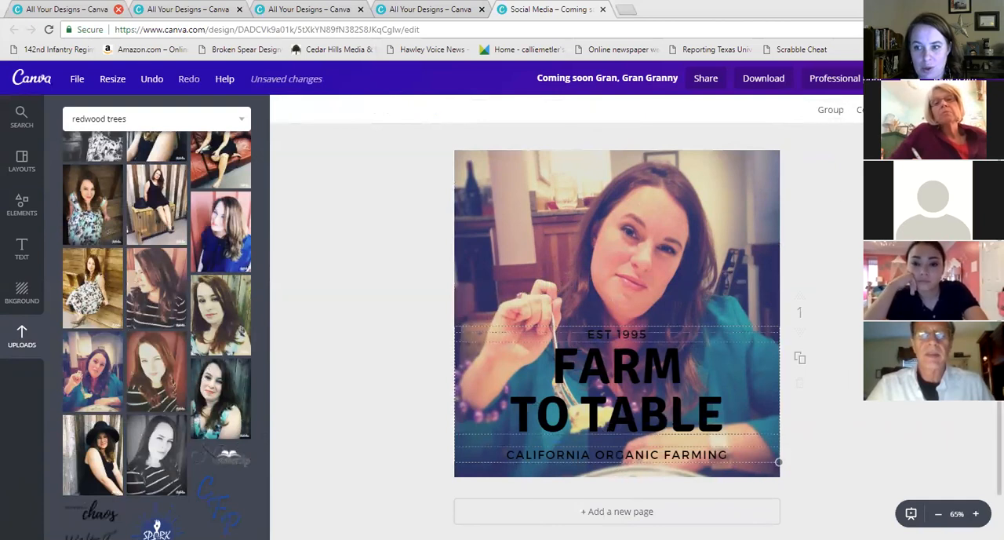
Delete the EST 1995 and CALIFORNIA ORGANIC FARMING lines, leaving only the FARM TO TABLE heading
{"action": "left_click", "coordinate": [629, 333]}
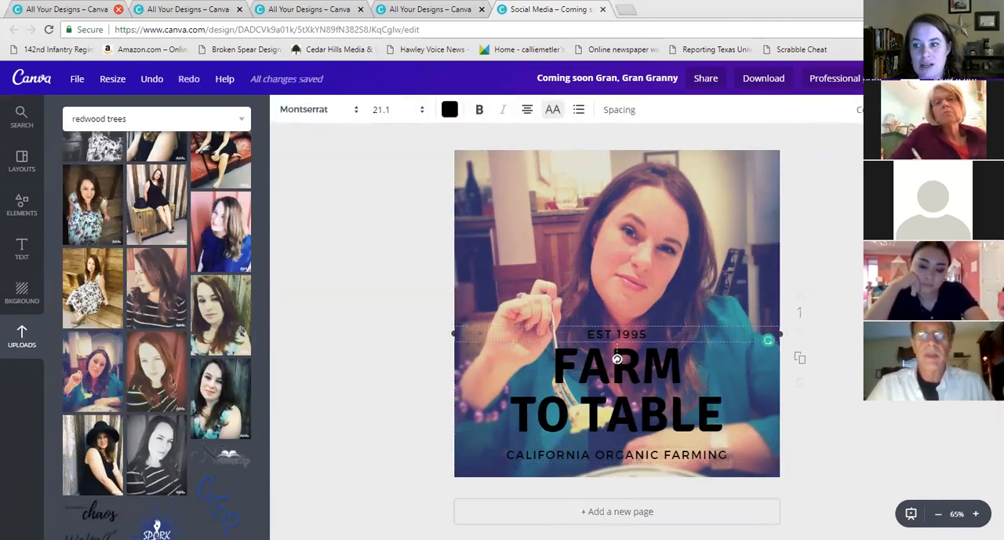
{"action": "key", "text": "Delete"}
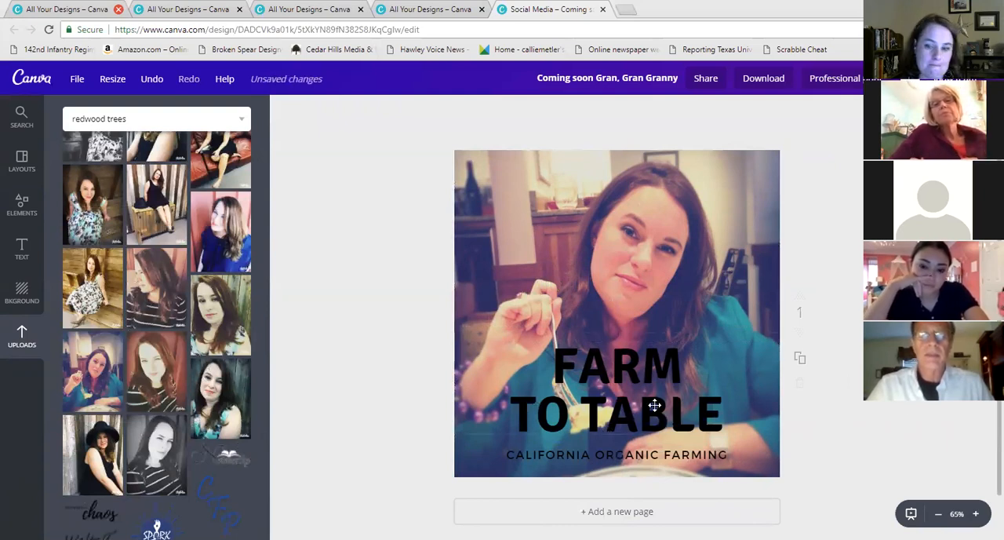
{"action": "left_click", "coordinate": [602, 449]}
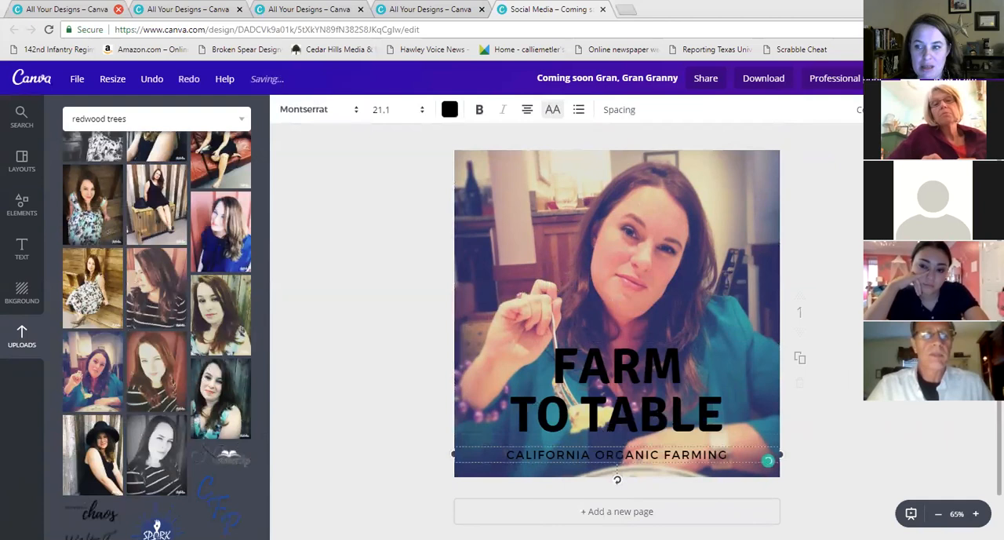
{"action": "key", "text": "Delete"}
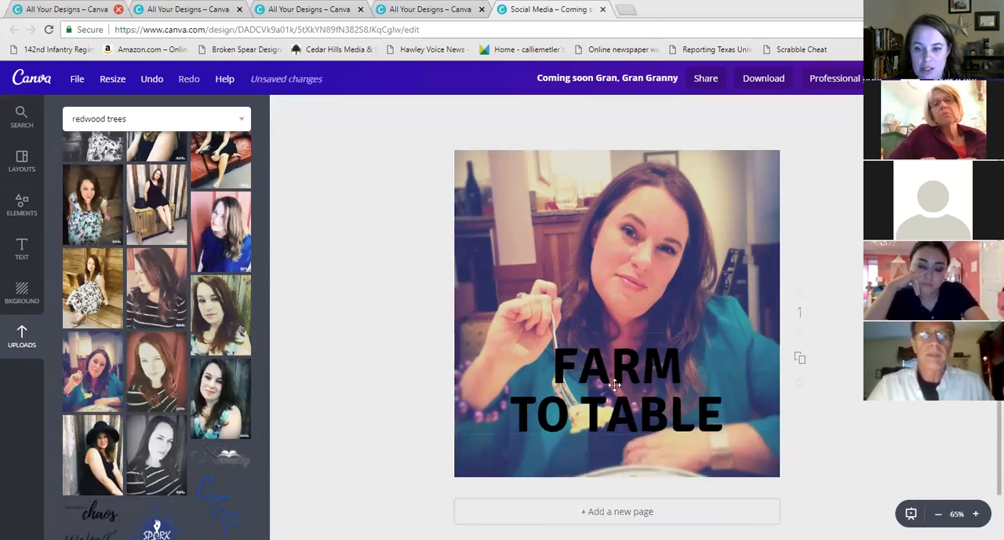
{"action": "left_click", "coordinate": [615, 385]}
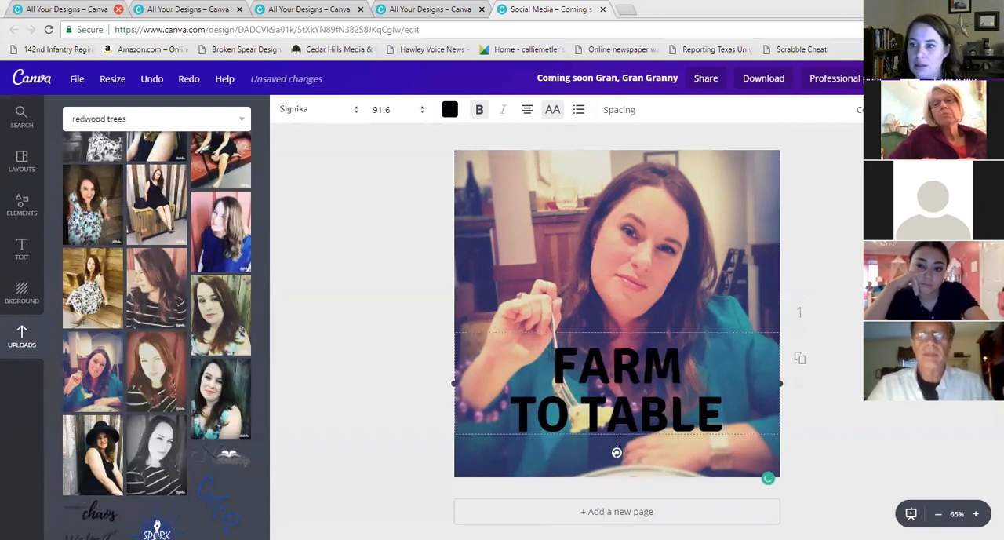
Delete the FARM TO TABLE heading, leaving only the photo on the canvas
{"action": "key", "text": "Delete"}
{"action": "left_click", "coordinate": [22, 249]}
{"action": "scroll", "coordinate": [134, 279], "scroll_direction": "down", "scroll_amount": 4}
{"action": "scroll", "coordinate": [135, 279], "scroll_direction": "up", "scroll_amount": 5}
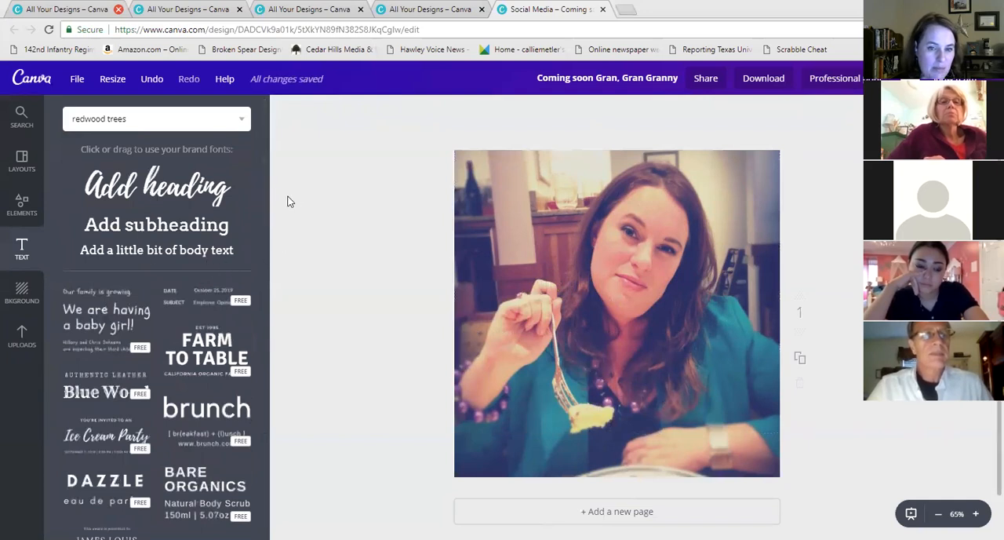
Add the 'a title here' ribbon text combination over the photo
{"action": "left_click_drag", "start_coordinate": [266, 175], "coordinate": [270, 527]}
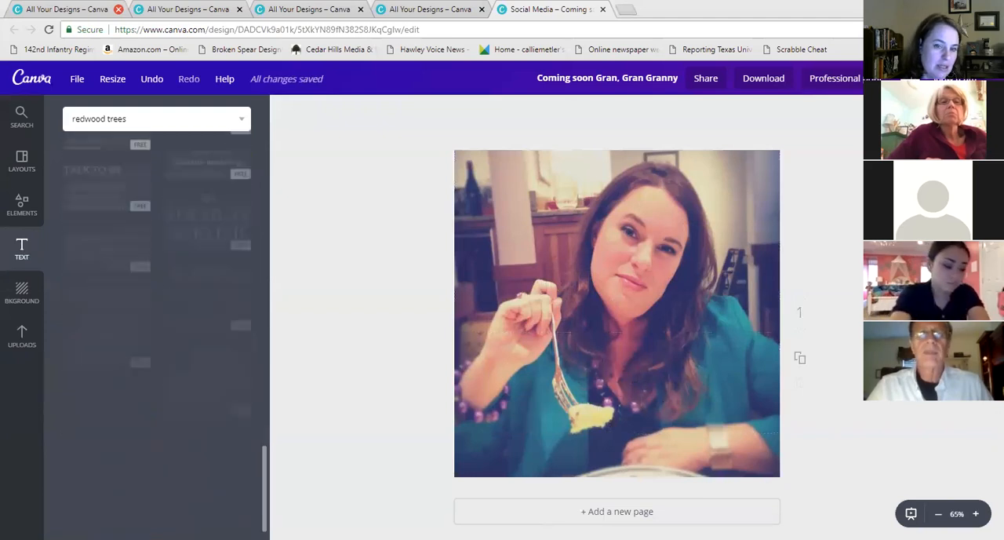
{"action": "scroll", "coordinate": [253, 426], "scroll_direction": "down", "scroll_amount": 3}
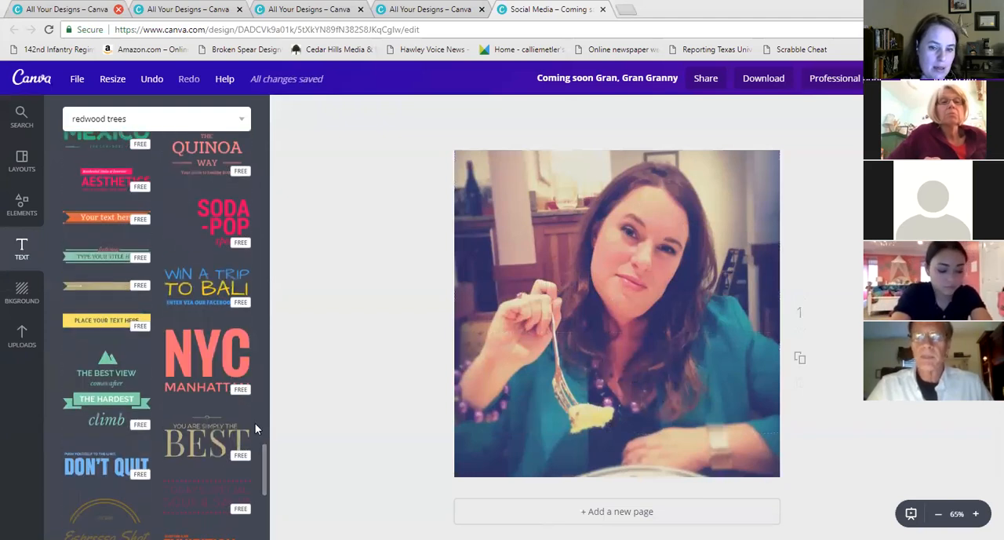
{"action": "scroll", "coordinate": [203, 375], "scroll_direction": "down", "scroll_amount": 4}
{"action": "scroll", "coordinate": [203, 374], "scroll_direction": "down", "scroll_amount": 5}
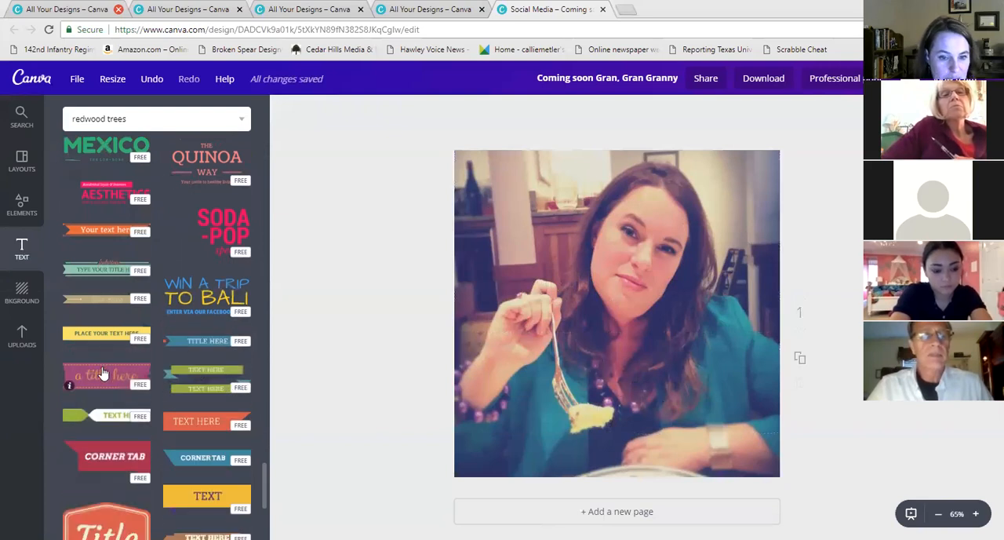
{"action": "left_click", "coordinate": [103, 373]}
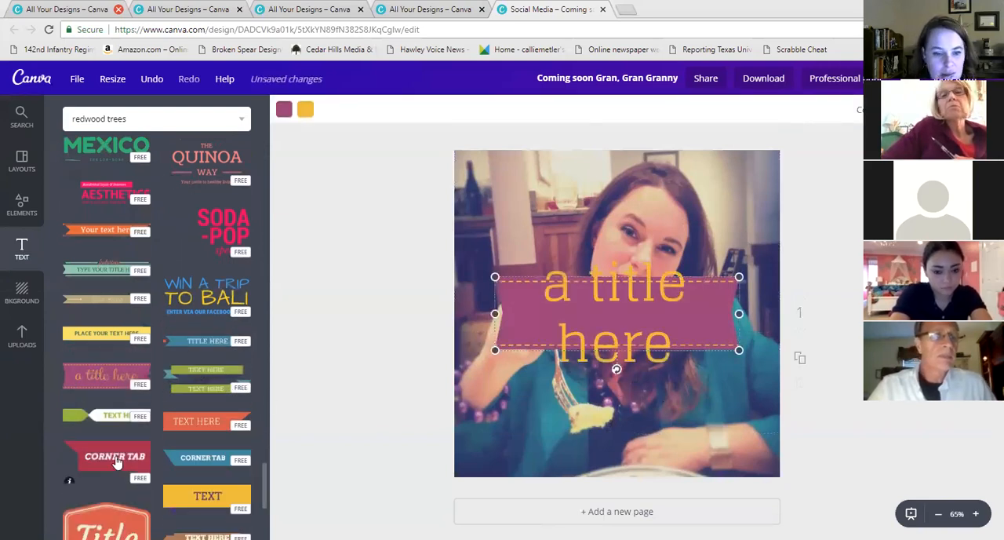
Add the chroma circle and the Sorry! WE'RE CLOSED text combinations to the canvas
{"action": "scroll", "coordinate": [171, 427], "scroll_direction": "down", "scroll_amount": 3}
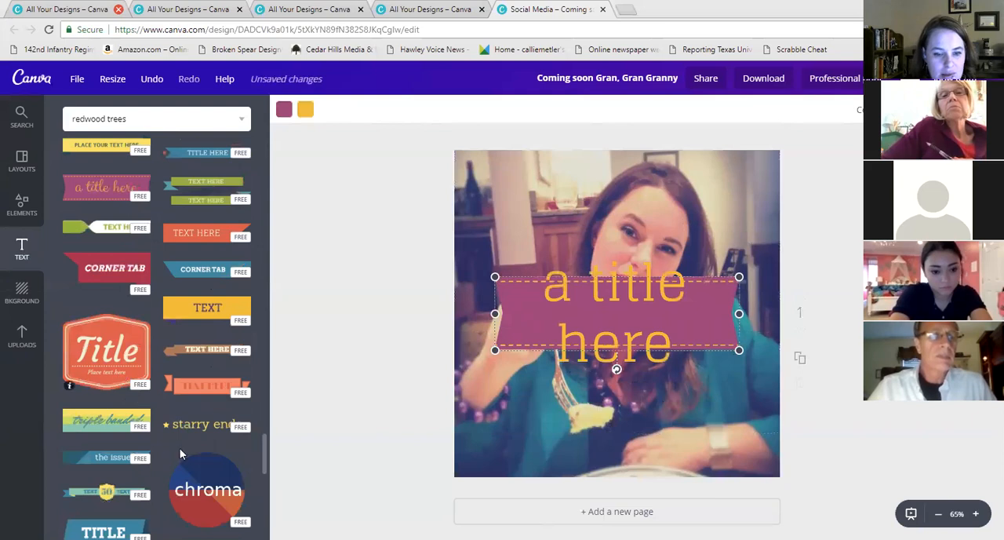
{"action": "left_click", "coordinate": [208, 480]}
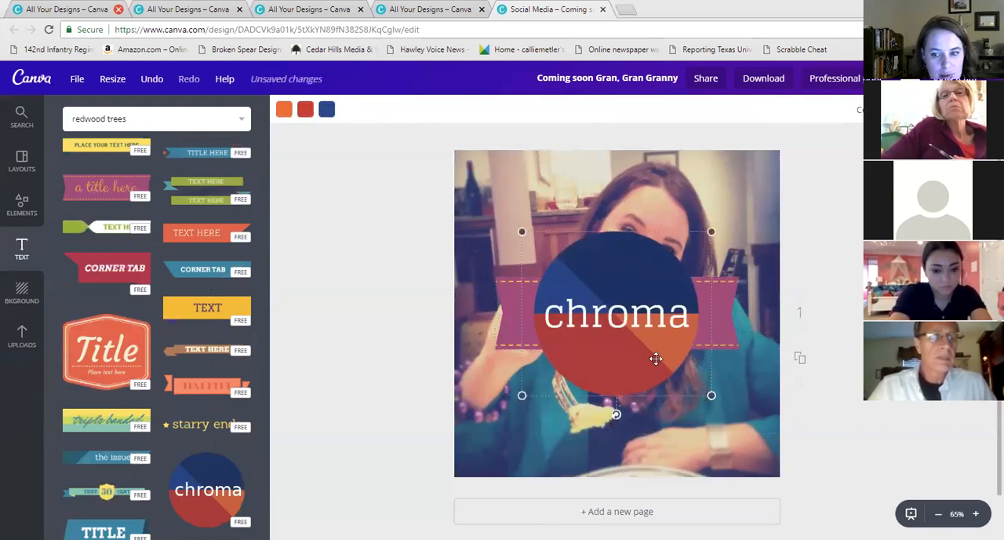
{"action": "scroll", "coordinate": [196, 428], "scroll_direction": "down", "scroll_amount": 4}
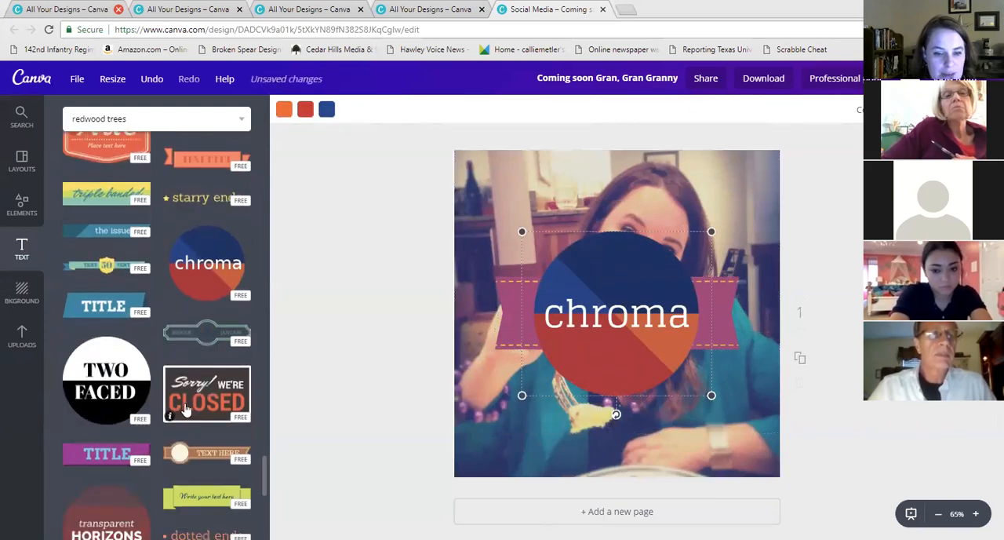
{"action": "left_click", "coordinate": [208, 378]}
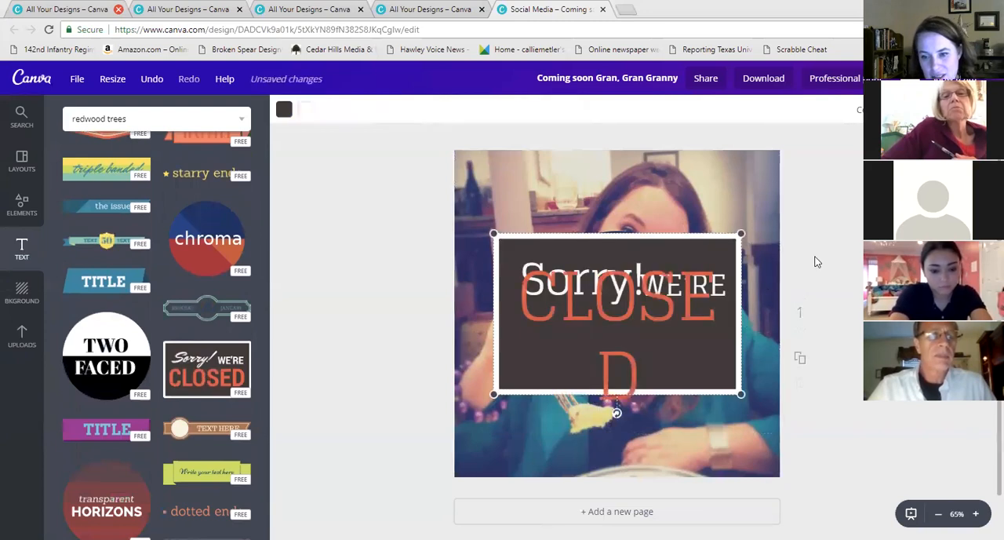
Set the Sorry! line of the closed sign to the Germania One font and nudge the sign slightly upward
{"action": "double_click", "coordinate": [573, 317]}
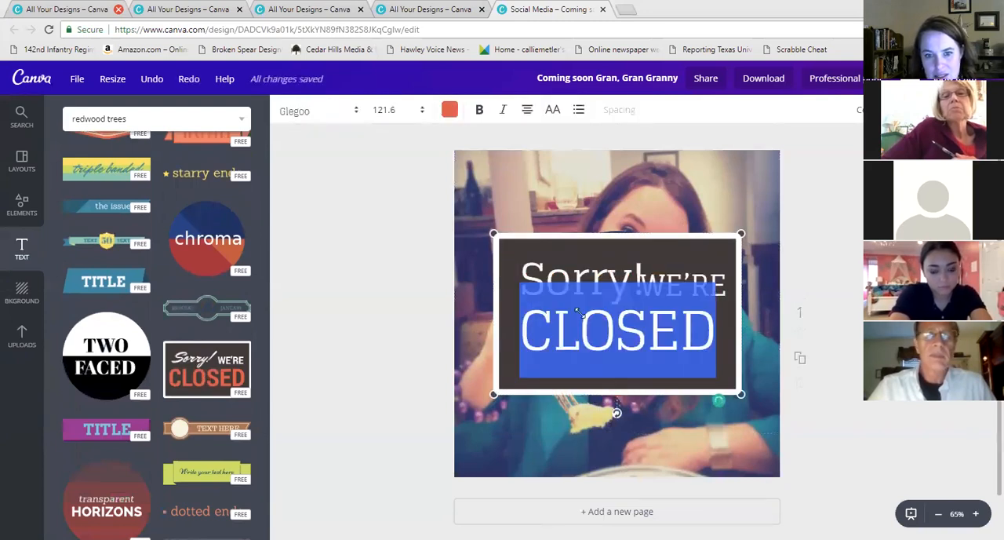
{"action": "left_click", "coordinate": [676, 355]}
{"action": "left_click_drag", "start_coordinate": [714, 345], "coordinate": [490, 271]}
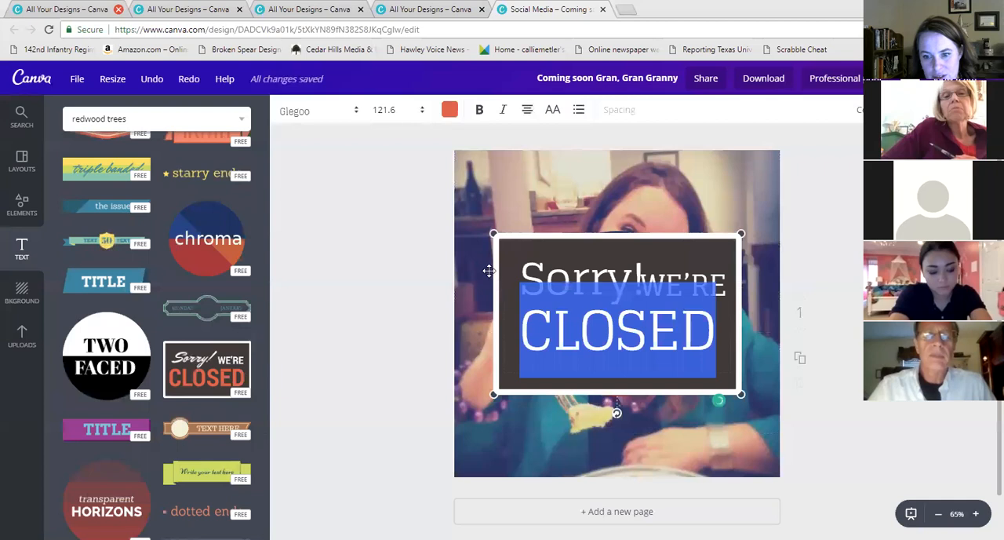
{"action": "double_click", "coordinate": [545, 270]}
{"action": "left_click", "coordinate": [320, 111]}
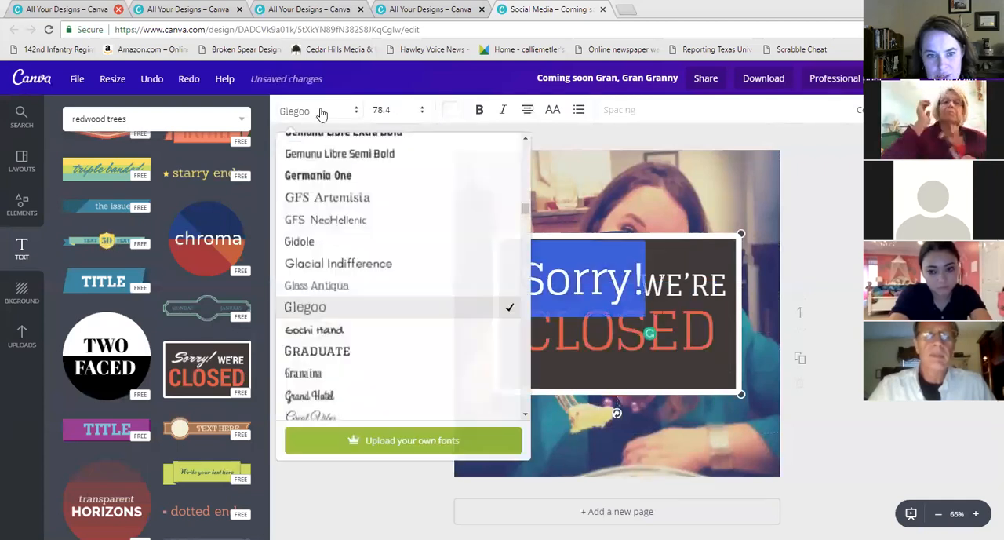
{"action": "left_click", "coordinate": [345, 175]}
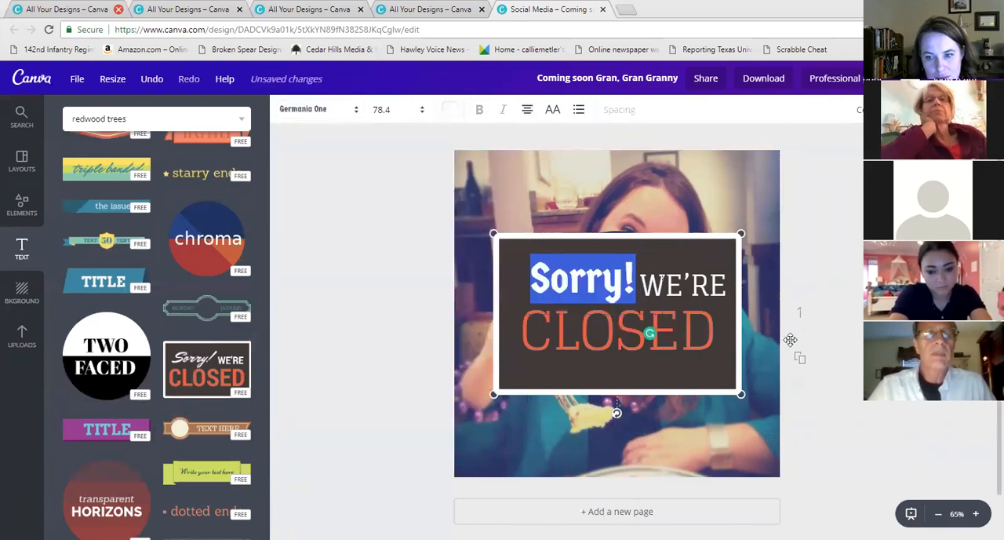
{"action": "left_click", "coordinate": [791, 278]}
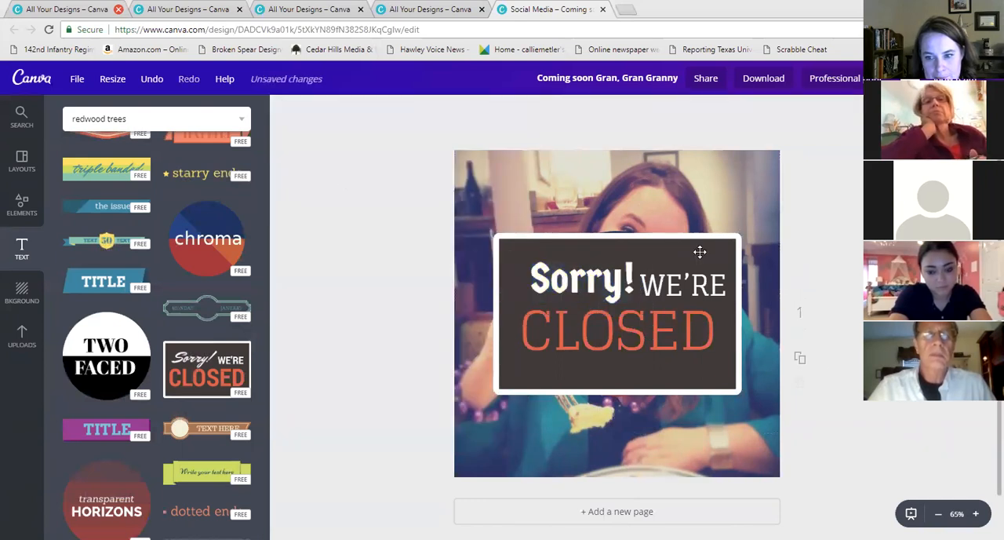
{"action": "left_click_drag", "start_coordinate": [698, 242], "coordinate": [699, 228]}
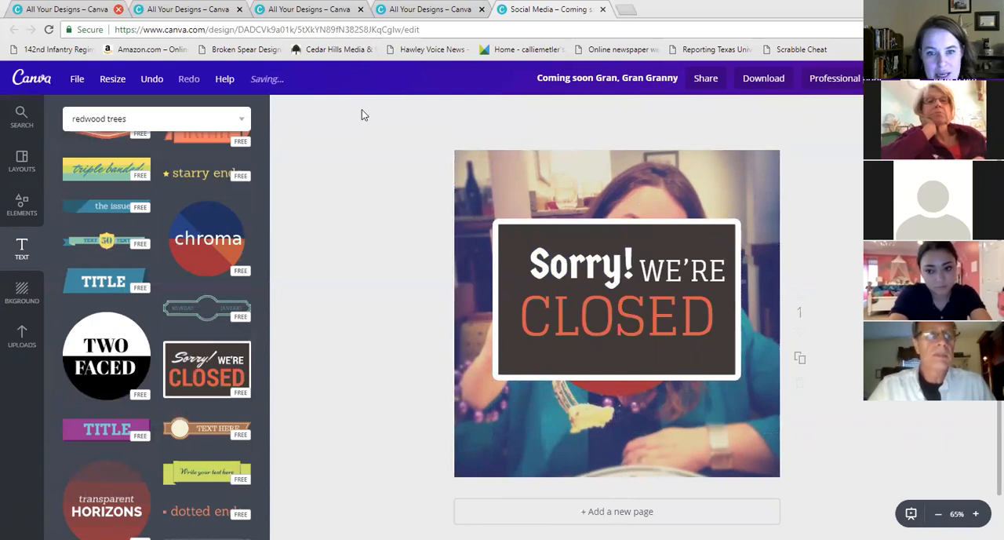
Delete the photo and all three text combinations, leaving the canvas empty
{"action": "left_click", "coordinate": [683, 160]}
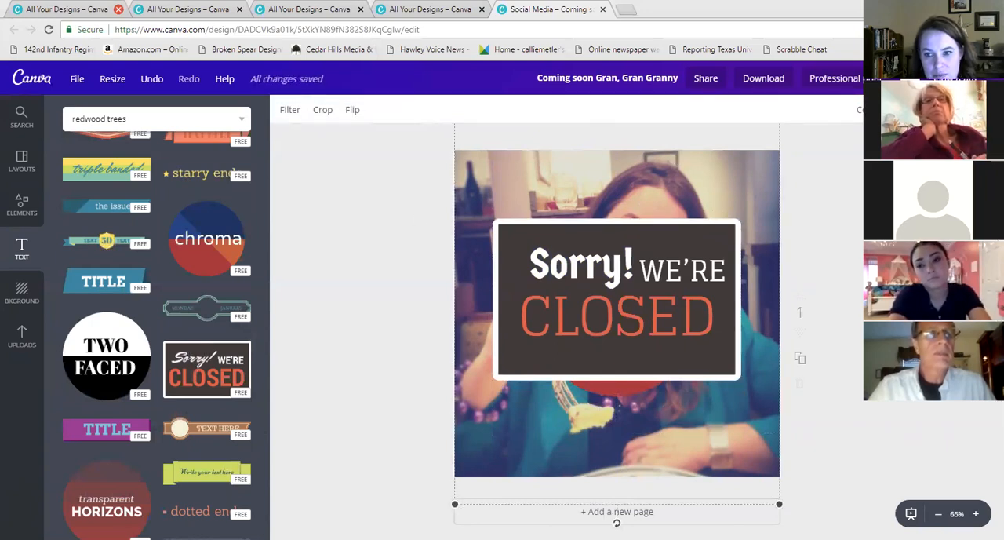
{"action": "key", "text": "Delete"}
{"action": "left_click", "coordinate": [581, 265]}
{"action": "key", "text": "Delete"}
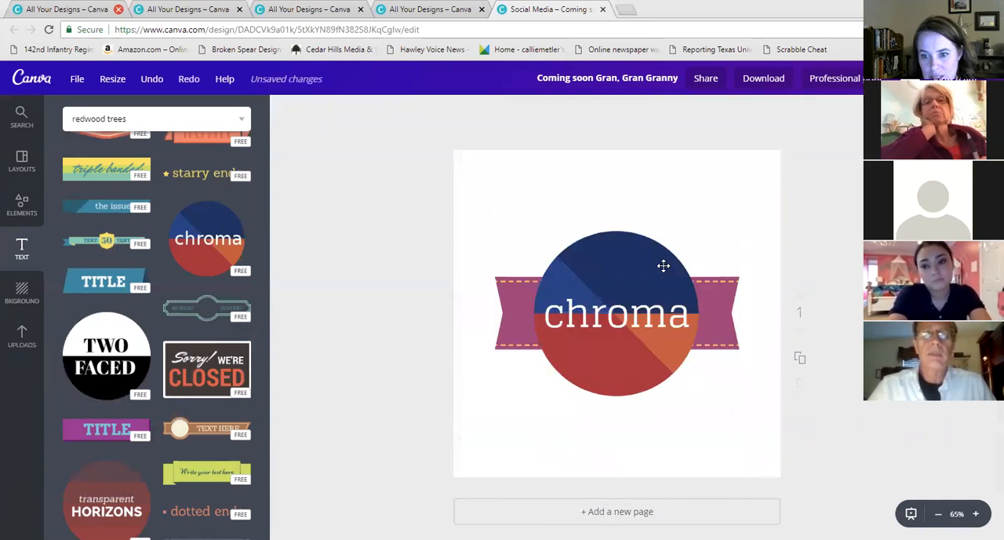
{"action": "left_click", "coordinate": [648, 271]}
{"action": "key", "text": "Delete"}
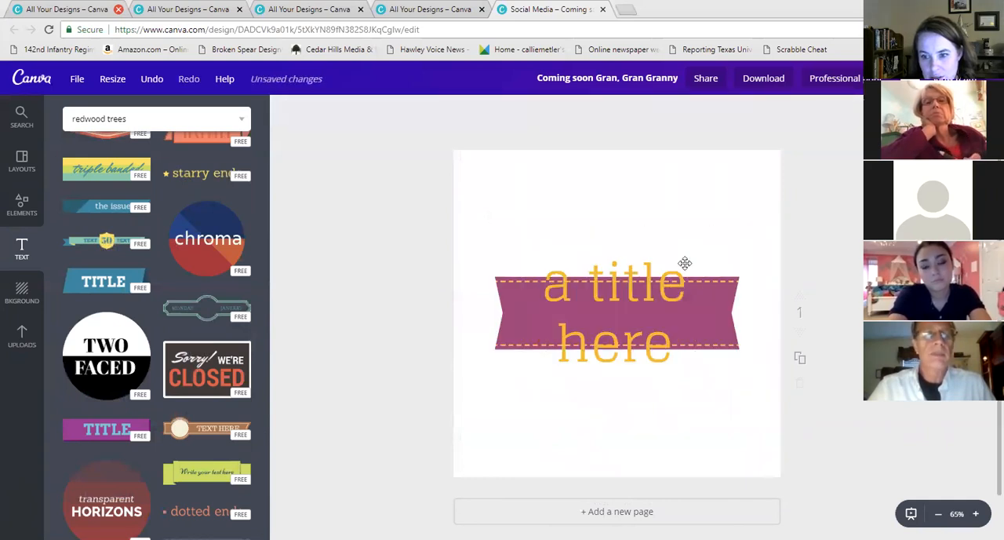
{"action": "left_click", "coordinate": [659, 291]}
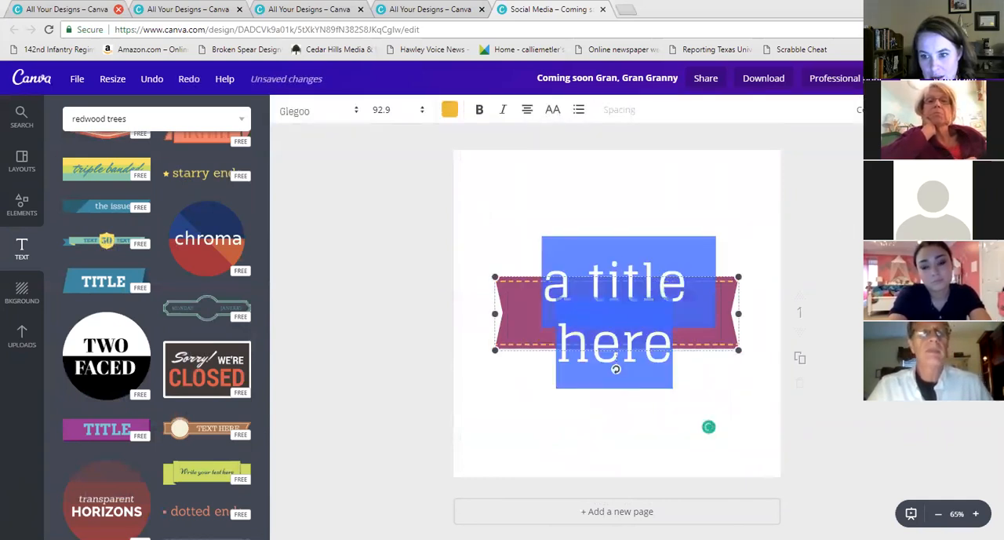
{"action": "key", "text": "Delete"}
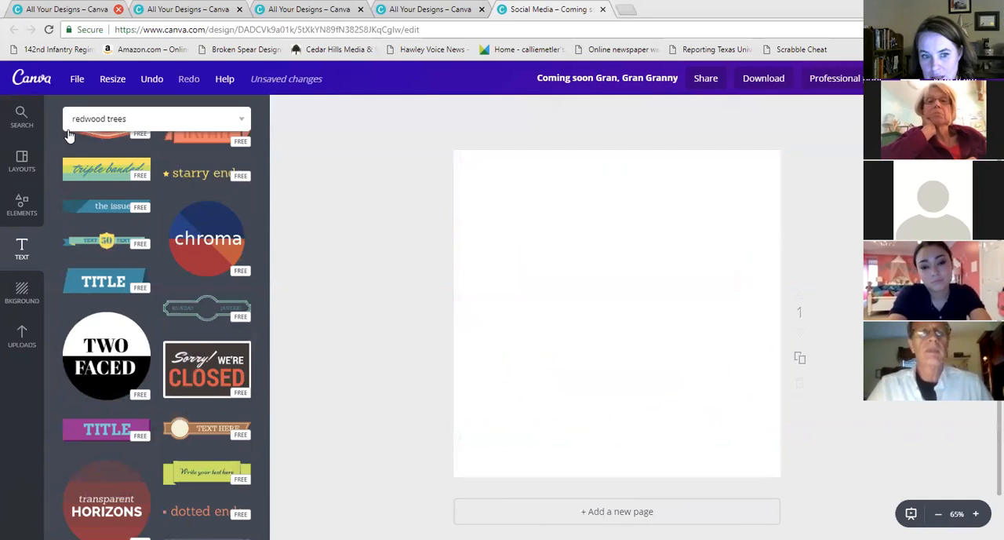
Open the uploaded images and add the raspberry ginger stout jam photo to the canvas
{"action": "left_click", "coordinate": [22, 339]}
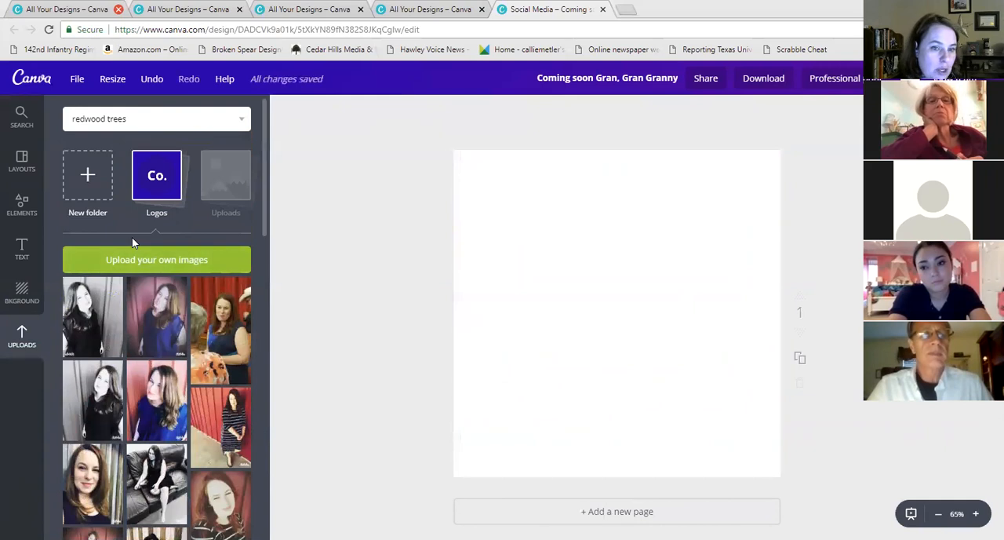
{"action": "left_click", "coordinate": [230, 176]}
{"action": "left_click_drag", "start_coordinate": [264, 113], "coordinate": [274, 533]}
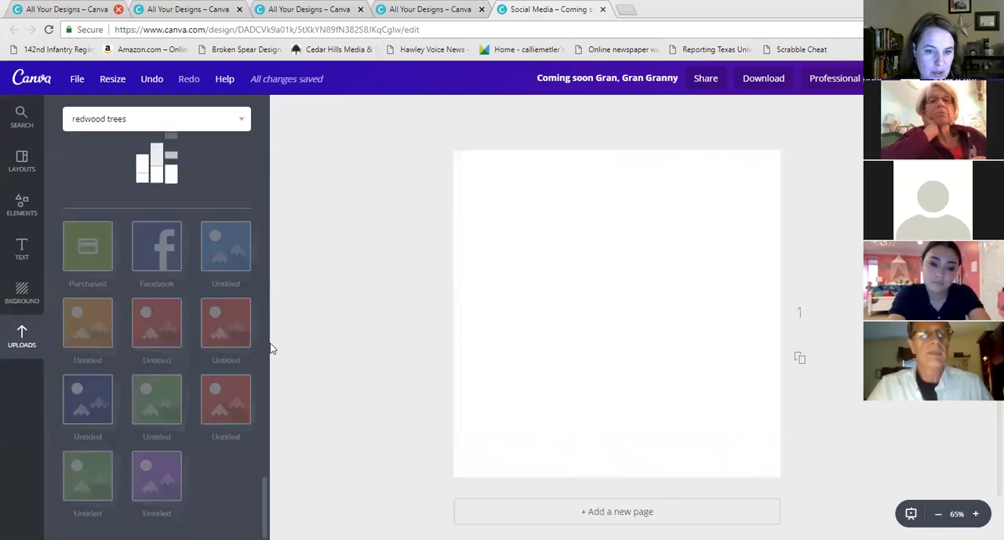
{"action": "scroll", "coordinate": [245, 327], "scroll_direction": "down", "scroll_amount": 15}
{"action": "scroll", "coordinate": [177, 343], "scroll_direction": "down", "scroll_amount": 5}
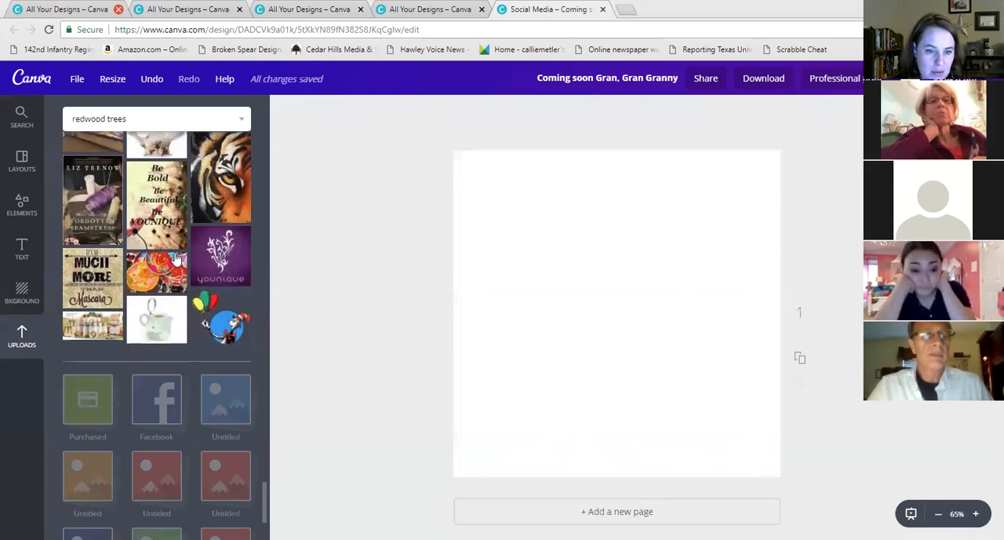
{"action": "scroll", "coordinate": [181, 273], "scroll_direction": "up", "scroll_amount": 2}
{"action": "scroll", "coordinate": [175, 275], "scroll_direction": "up", "scroll_amount": 10}
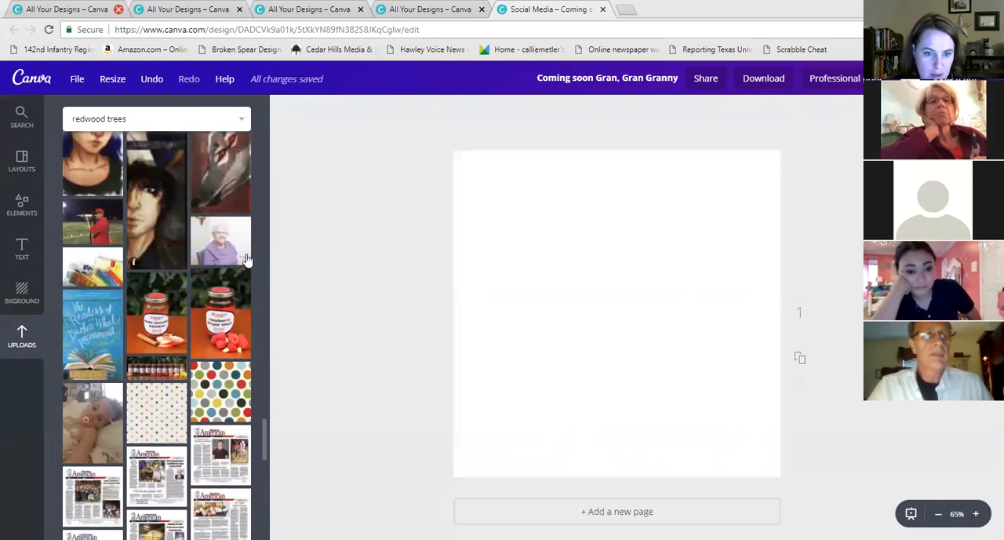
{"action": "scroll", "coordinate": [246, 259], "scroll_direction": "up", "scroll_amount": 1}
{"action": "left_click", "coordinate": [221, 377]}
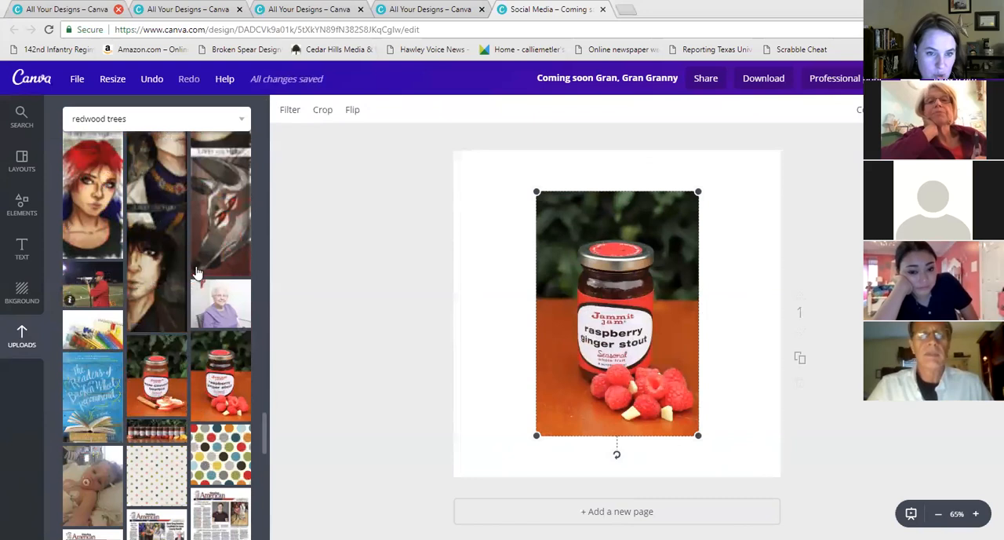
Add the pink hope ribbon image, then delete both it and the jam photo
{"action": "scroll", "coordinate": [197, 273], "scroll_direction": "up", "scroll_amount": 6}
{"action": "scroll", "coordinate": [246, 302], "scroll_direction": "up", "scroll_amount": 5}
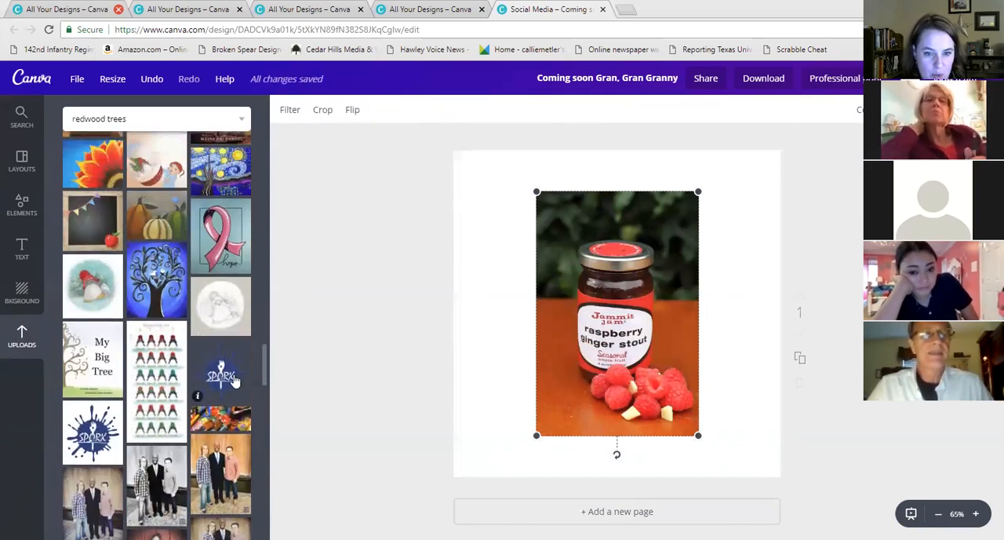
{"action": "scroll", "coordinate": [234, 381], "scroll_direction": "up", "scroll_amount": 2}
{"action": "left_click", "coordinate": [223, 322]}
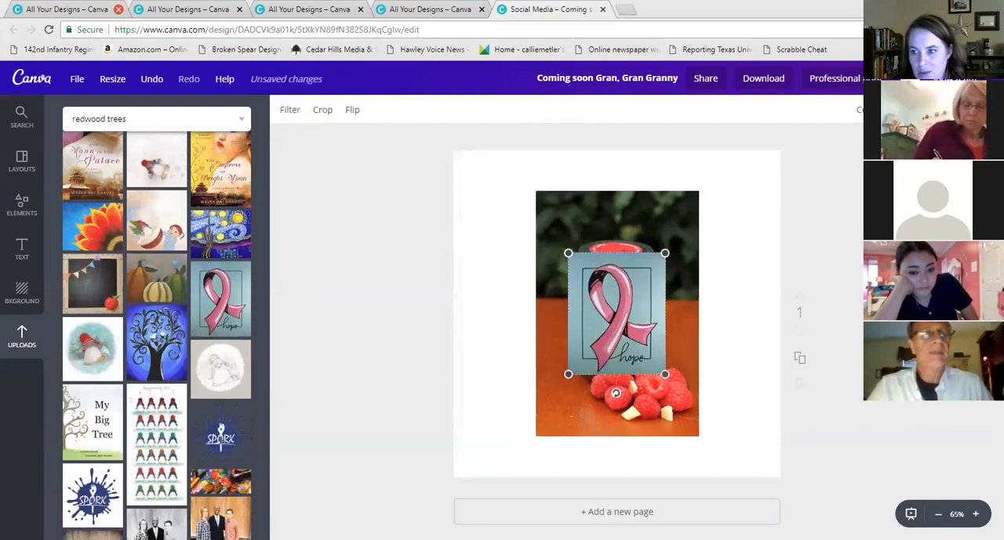
{"action": "key", "text": "Delete"}
{"action": "left_click", "coordinate": [642, 334]}
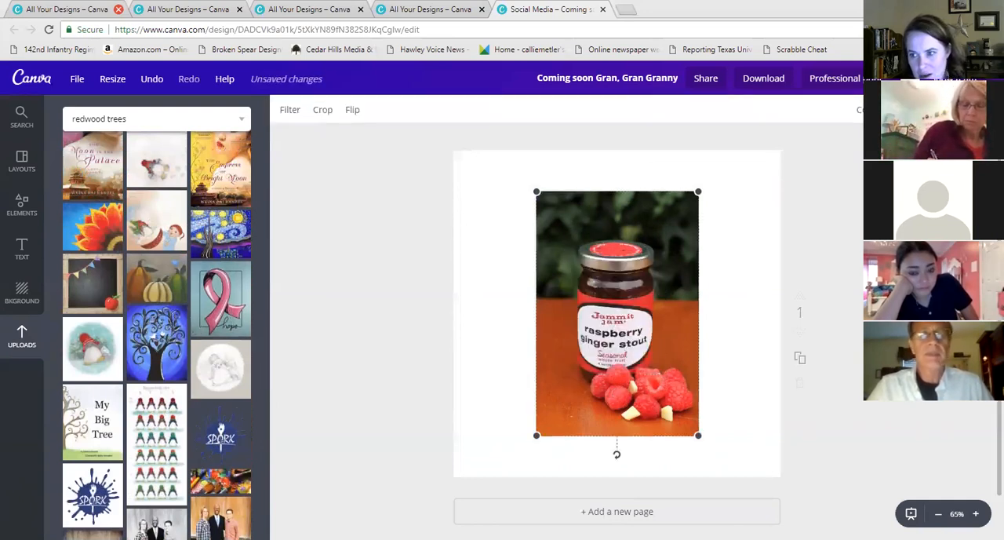
{"action": "key", "text": "Delete"}
Add the illustrated character image to the canvas and delete it again
{"action": "scroll", "coordinate": [185, 333], "scroll_direction": "down", "scroll_amount": 3}
{"action": "scroll", "coordinate": [186, 333], "scroll_direction": "down", "scroll_amount": 8}
{"action": "right_click", "coordinate": [239, 240]}
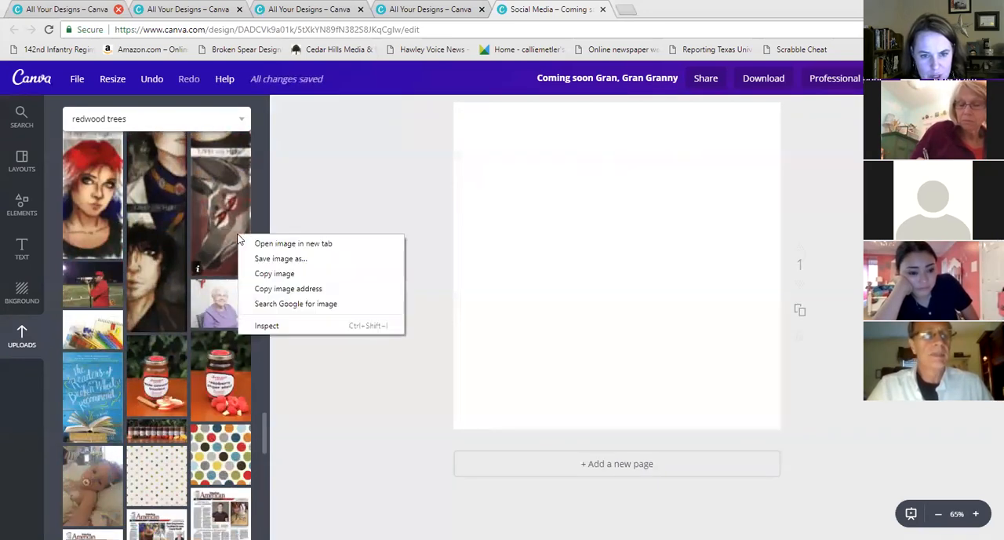
{"action": "left_click", "coordinate": [212, 231]}
{"action": "left_click", "coordinate": [212, 230]}
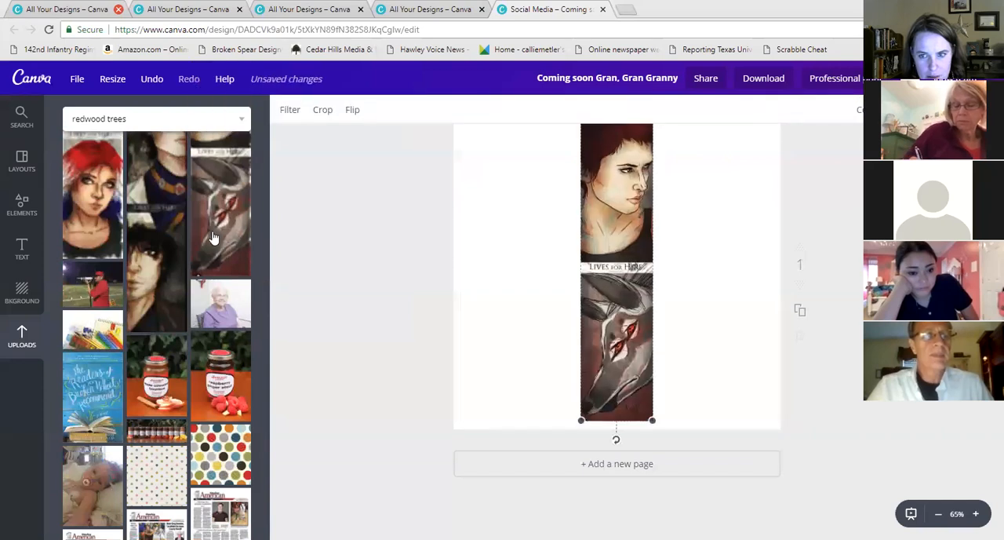
{"action": "key", "text": "Delete"}
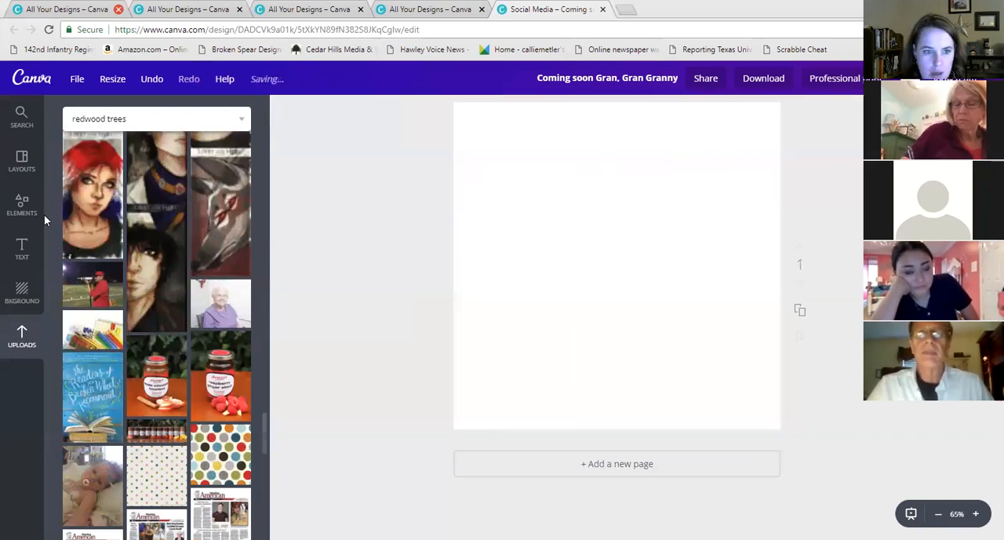
Go to the home page, view the team's brand kit and account menu, then return to all designs
{"action": "left_click", "coordinate": [22, 208]}
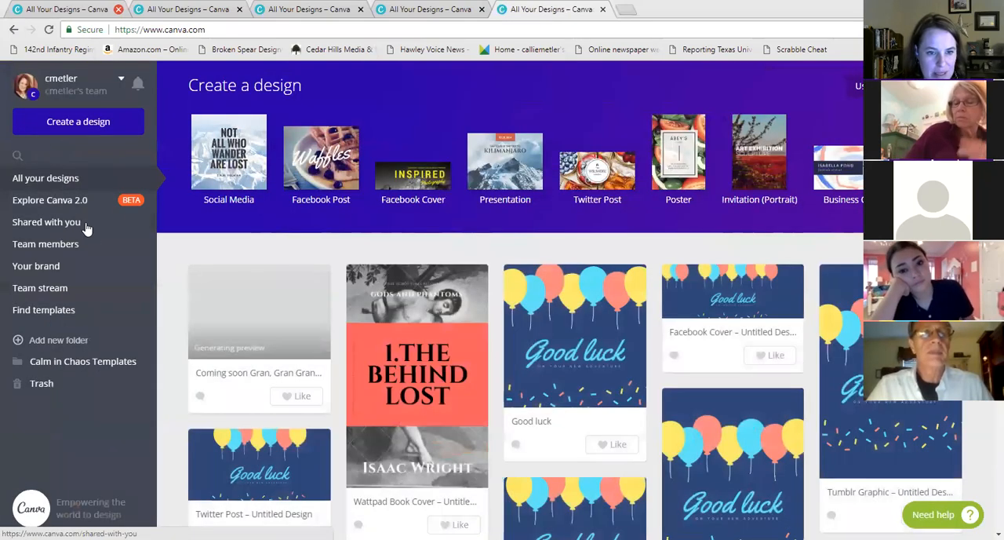
{"action": "left_click", "coordinate": [36, 275]}
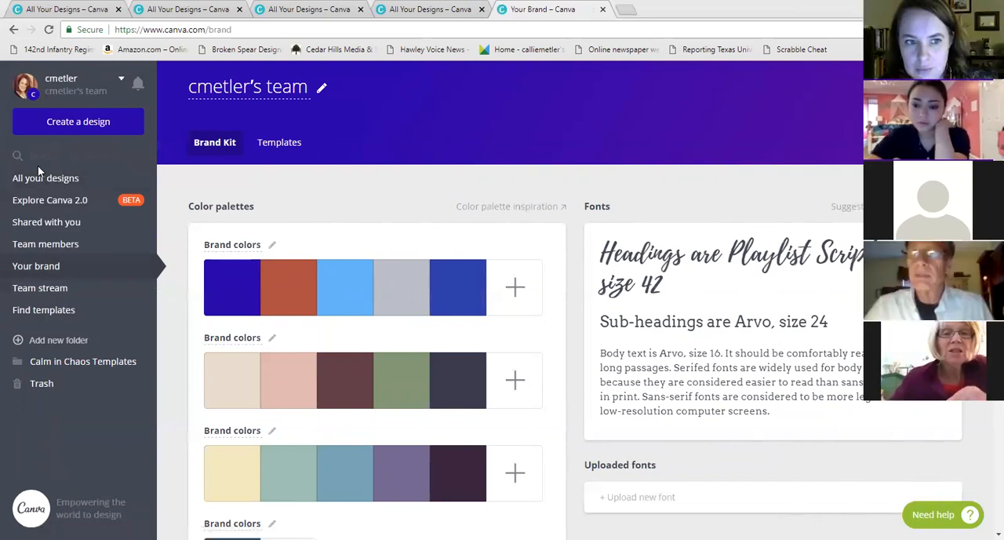
{"action": "left_click", "coordinate": [34, 86]}
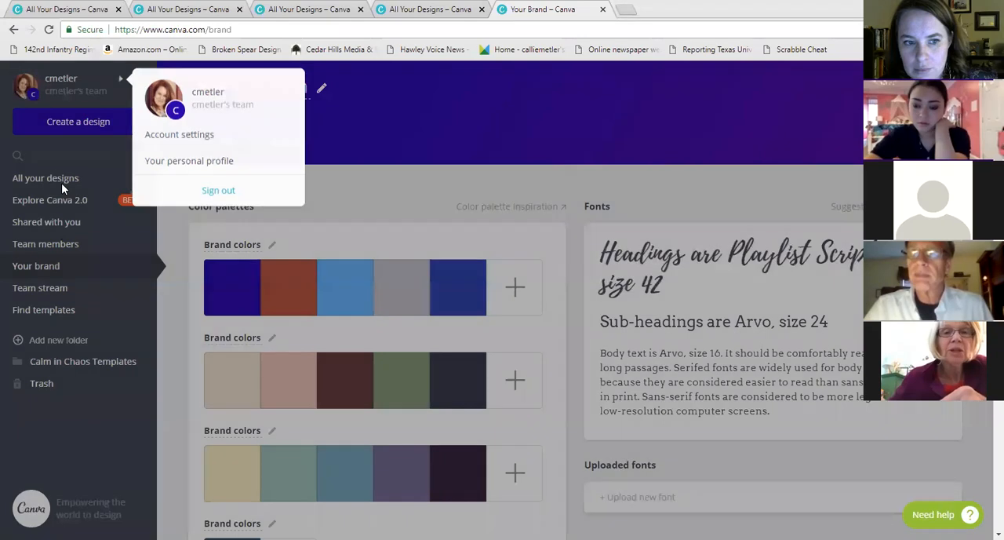
{"action": "left_click", "coordinate": [61, 183]}
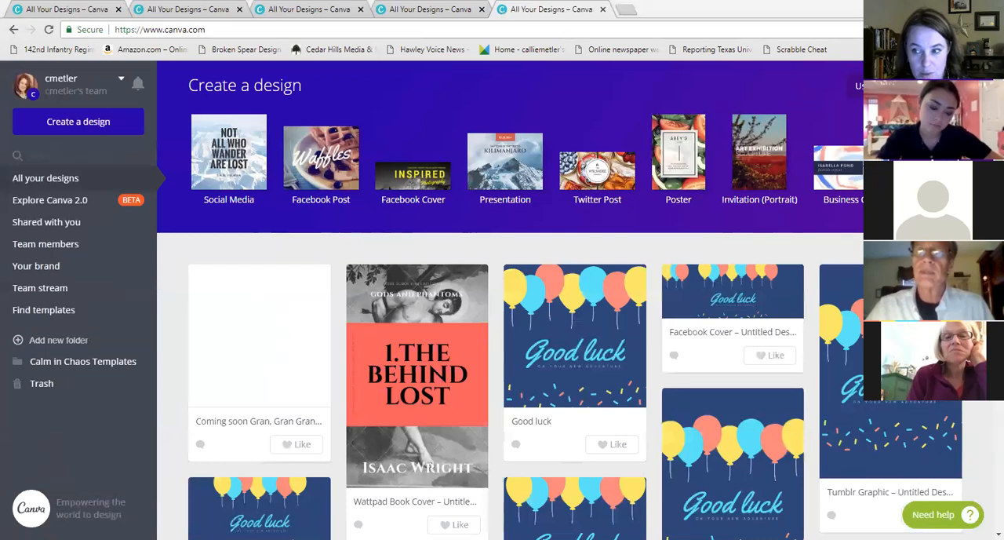
Open the 'Coming soon Gran, Gran Granny' design from all designs
{"action": "mouse_move", "coordinate": [320, 282]}
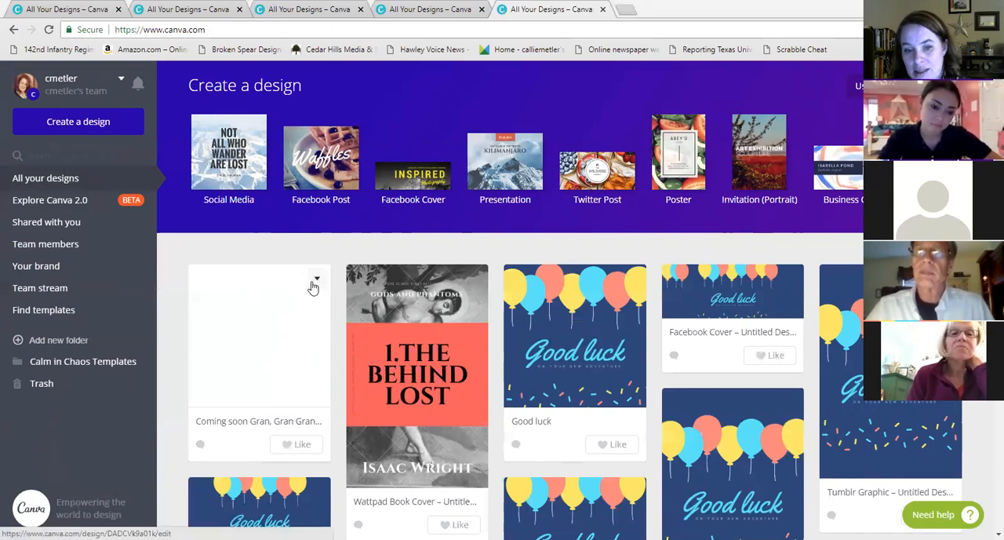
{"action": "left_click", "coordinate": [274, 297]}
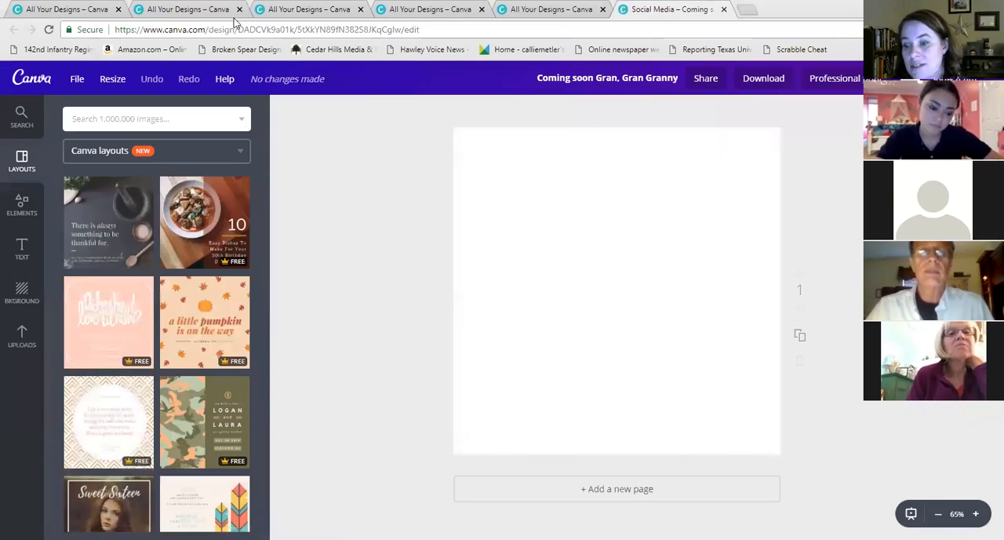
Switch to the create-a-design page and start a new Social Media design
{"action": "left_click", "coordinate": [299, 7]}
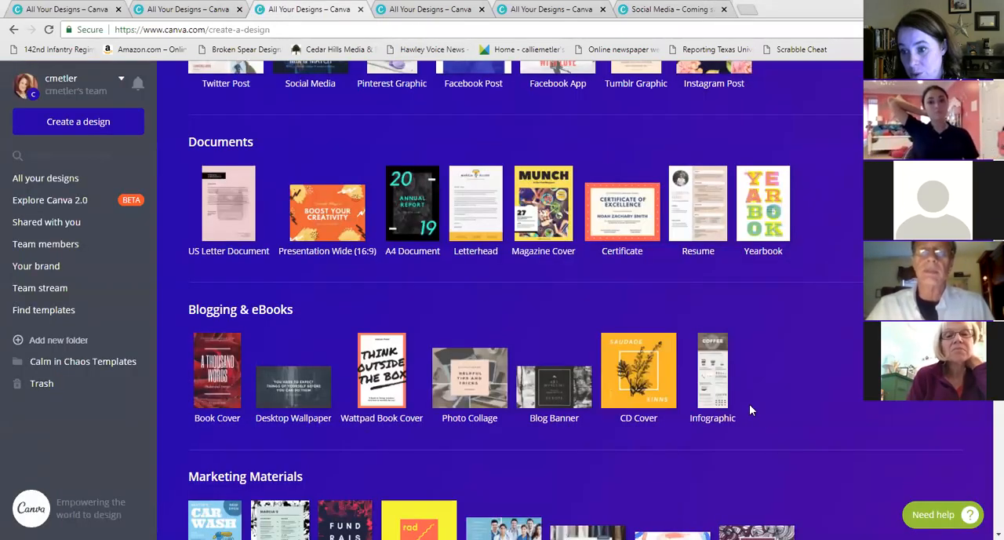
{"action": "scroll", "coordinate": [757, 298], "scroll_direction": "up", "scroll_amount": 4}
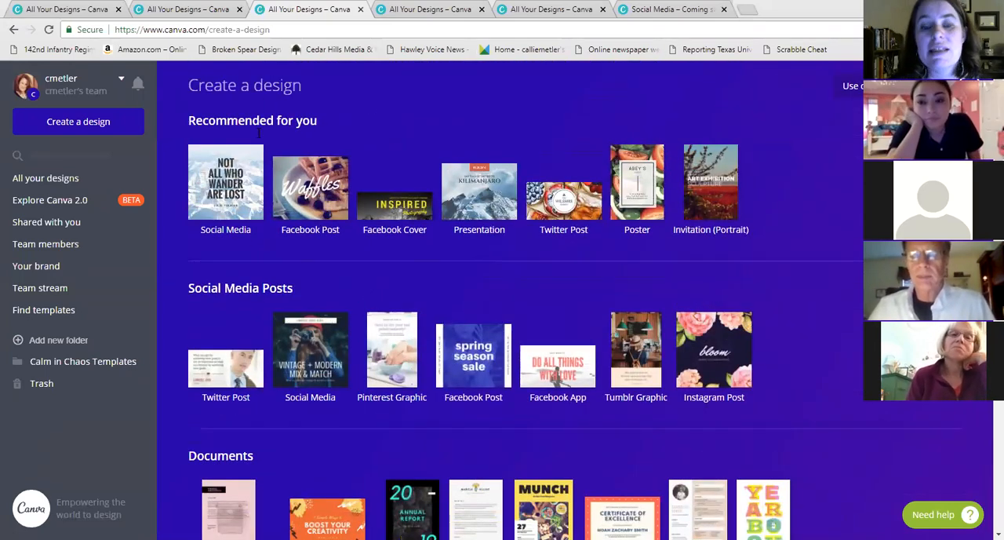
{"action": "left_click", "coordinate": [243, 183]}
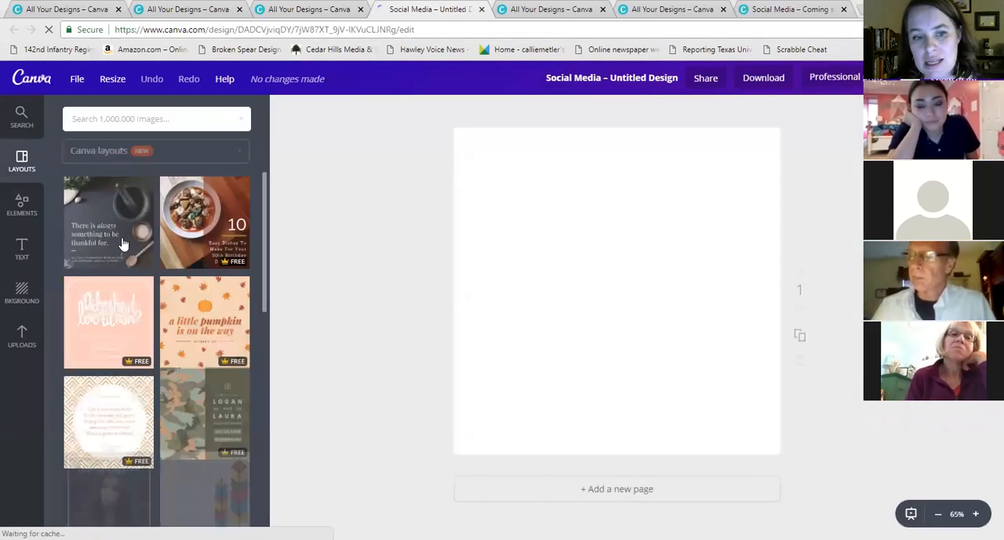
Apply the 'There is always something to be thankful for' Canva layout to the page
{"action": "left_click", "coordinate": [123, 244]}
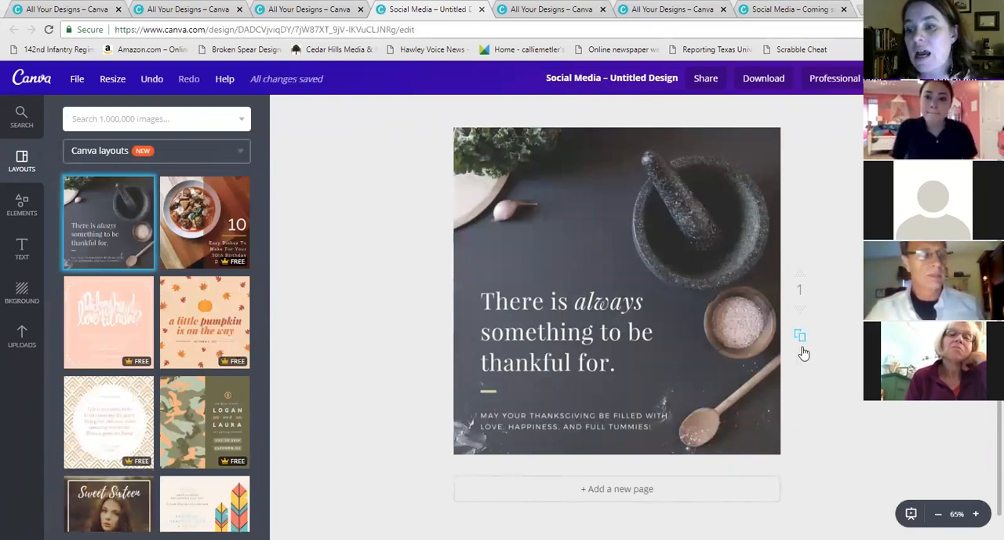
{"action": "scroll", "coordinate": [799, 330], "scroll_direction": "down", "scroll_amount": 1}
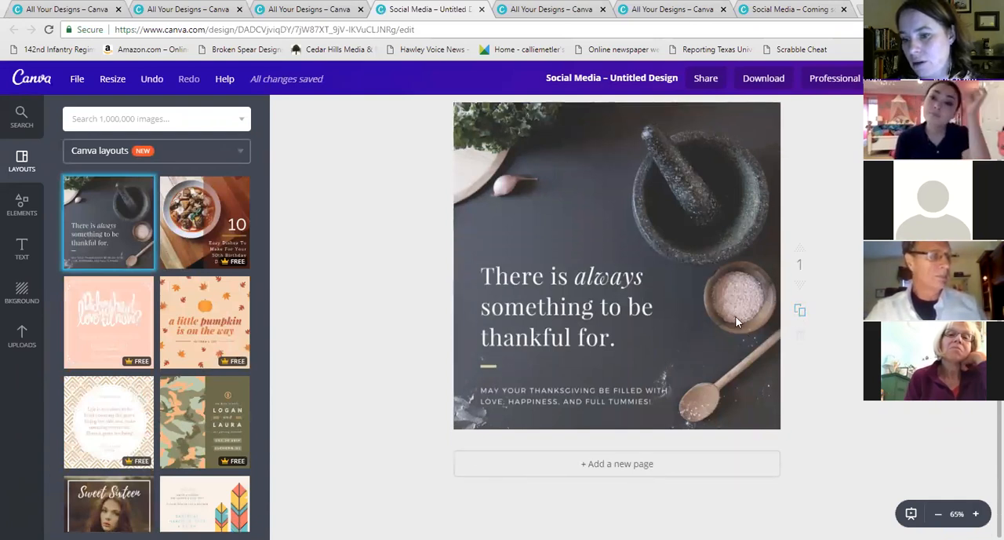
{"action": "scroll", "coordinate": [683, 324], "scroll_direction": "up", "scroll_amount": 2}
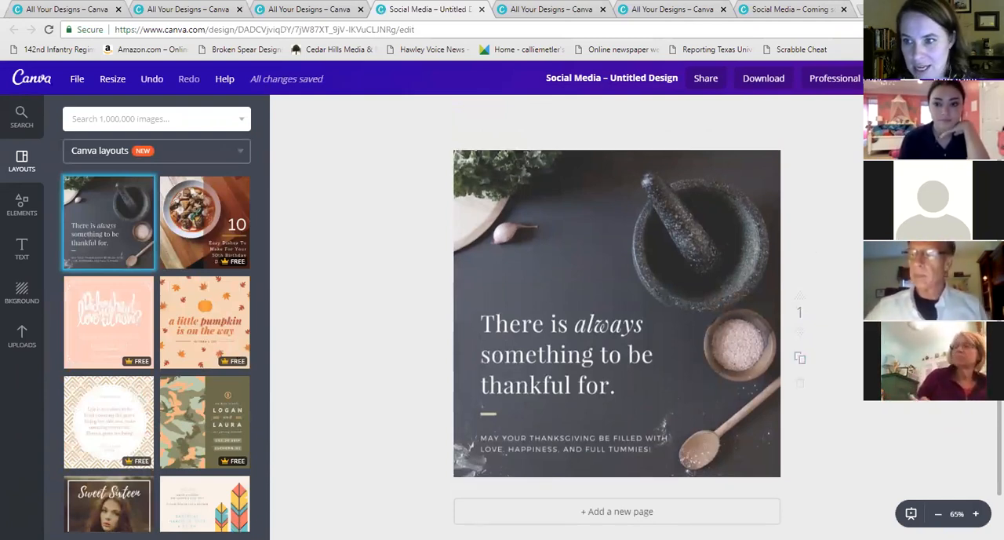
{"action": "scroll", "coordinate": [804, 351], "scroll_direction": "down", "scroll_amount": 2}
{"action": "scroll", "coordinate": [799, 309], "scroll_direction": "up", "scroll_amount": 2}
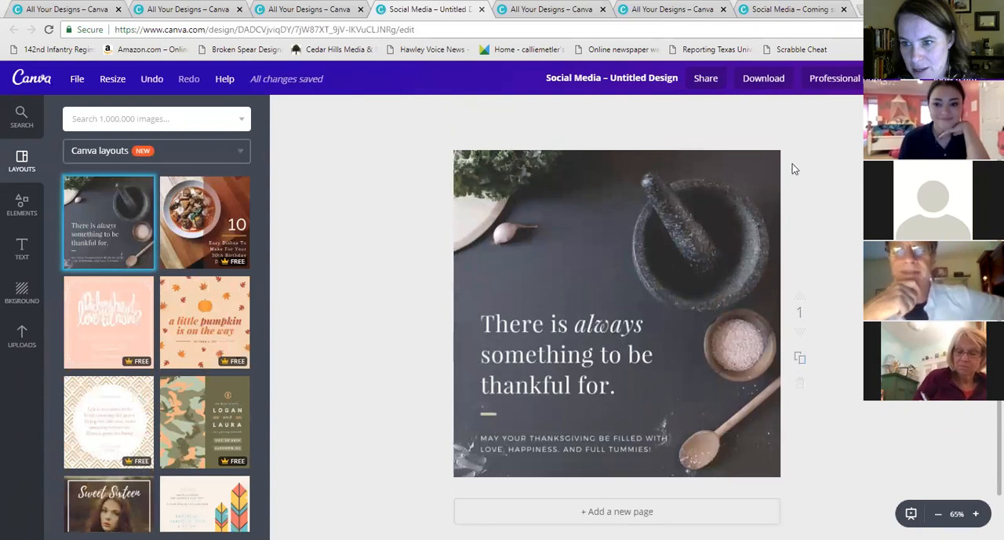
{"action": "scroll", "coordinate": [800, 359], "scroll_direction": "down", "scroll_amount": 2}
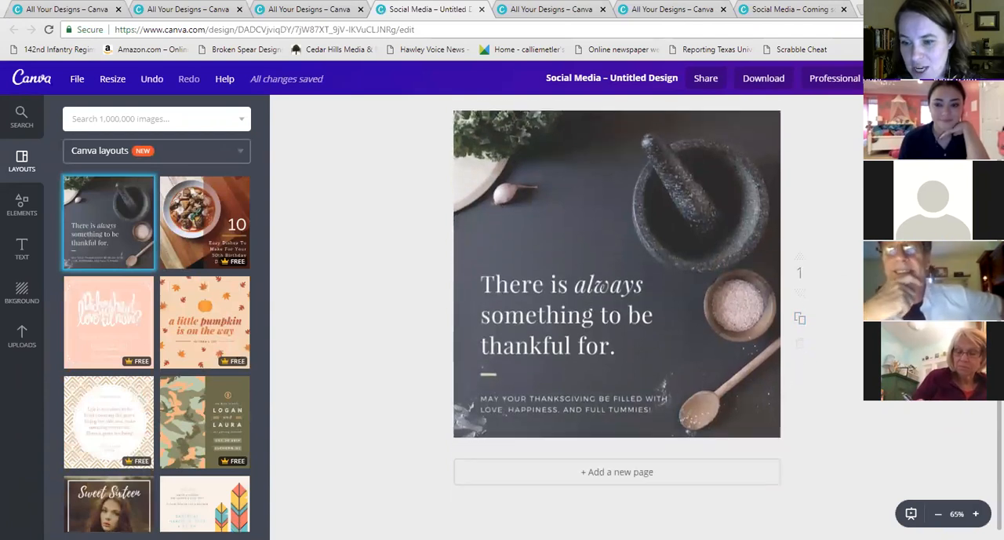
Add a new blank page to the design and delete it again
{"action": "left_click", "coordinate": [613, 465]}
{"action": "scroll", "coordinate": [753, 436], "scroll_direction": "up", "scroll_amount": 2}
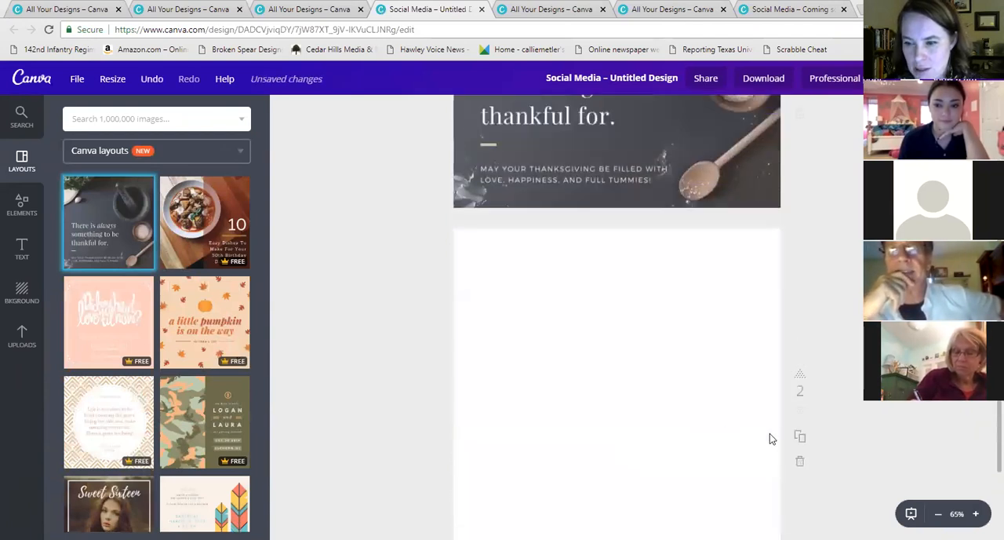
{"action": "left_click", "coordinate": [800, 464]}
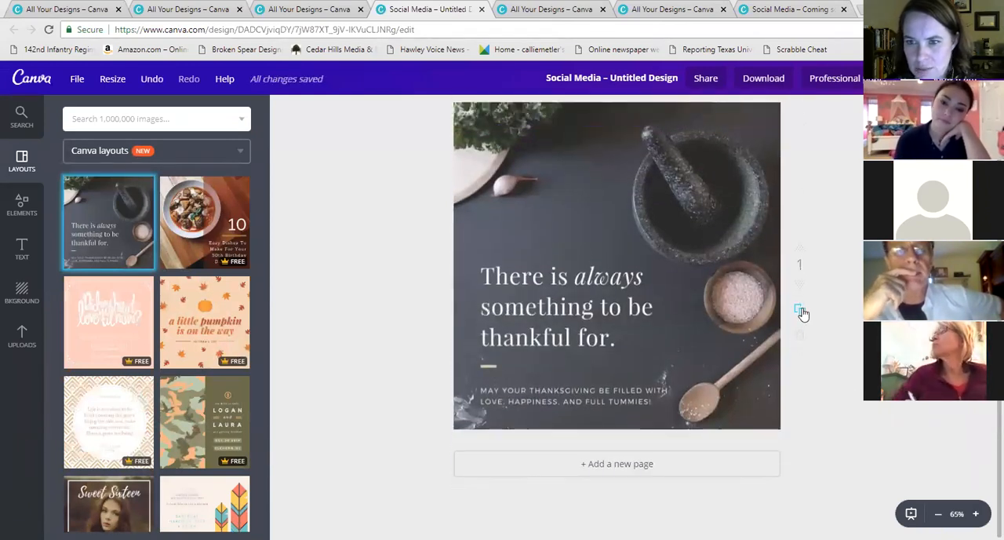
Replace the page content with the pink 'Did my heart love til now?' layout and duplicate the page
{"action": "left_click", "coordinate": [83, 330]}
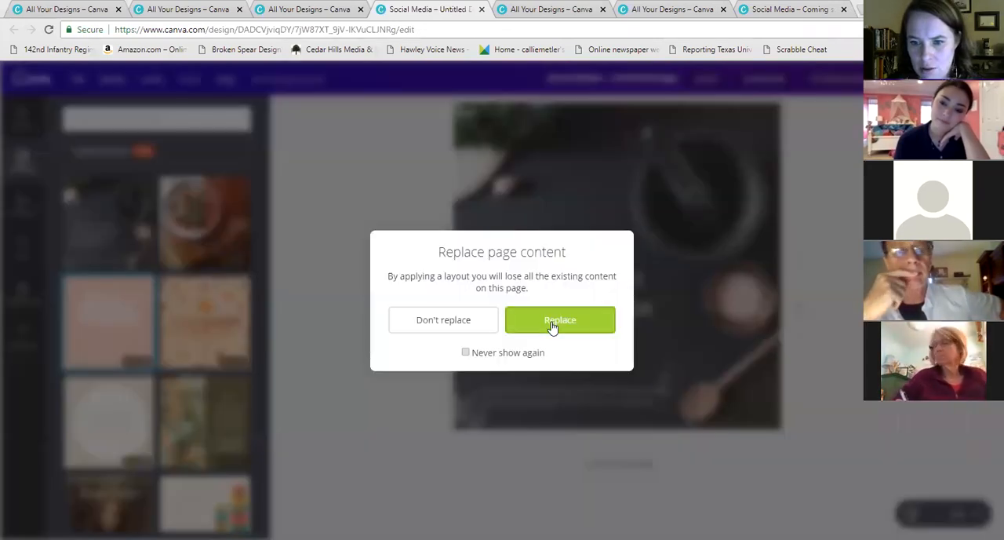
{"action": "left_click", "coordinate": [550, 325]}
{"action": "left_click", "coordinate": [799, 312]}
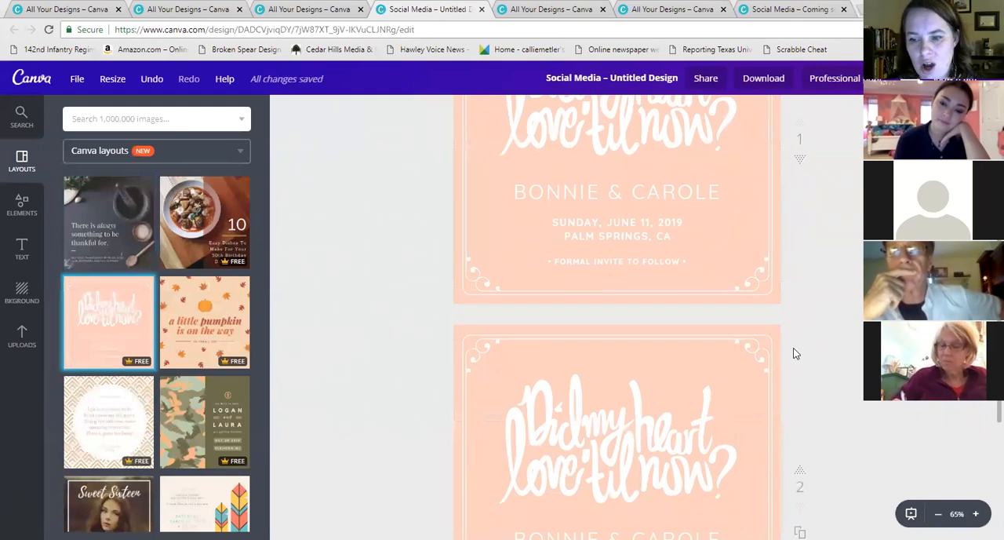
Look over both pages of the invitation design
{"action": "scroll", "coordinate": [788, 345], "scroll_direction": "down", "scroll_amount": 3}
{"action": "left_click", "coordinate": [728, 299]}
{"action": "scroll", "coordinate": [680, 265], "scroll_direction": "up", "scroll_amount": 5}
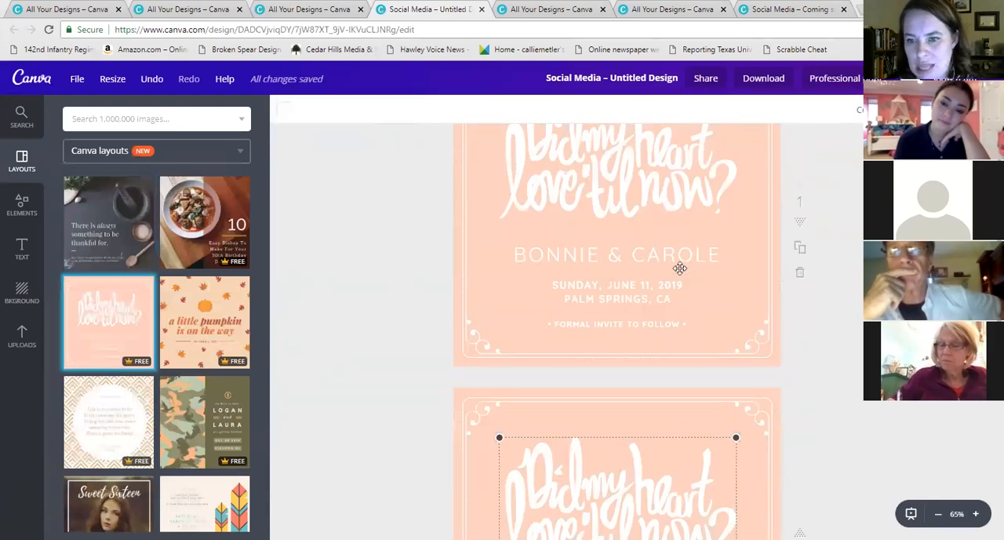
{"action": "scroll", "coordinate": [730, 357], "scroll_direction": "down", "scroll_amount": 3}
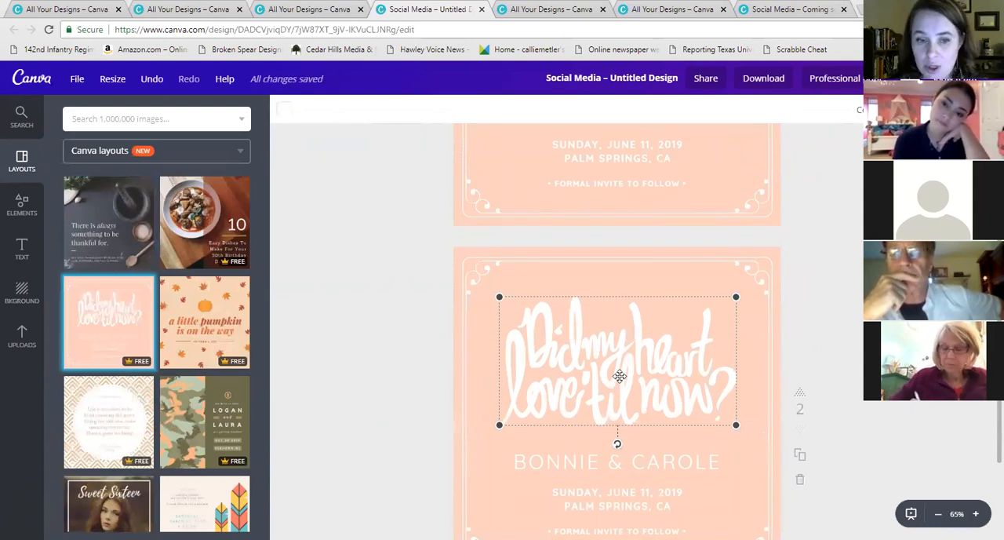
{"action": "scroll", "coordinate": [660, 368], "scroll_direction": "up", "scroll_amount": 1}
{"action": "scroll", "coordinate": [661, 369], "scroll_direction": "down", "scroll_amount": 3}
{"action": "scroll", "coordinate": [619, 270], "scroll_direction": "up", "scroll_amount": 3}
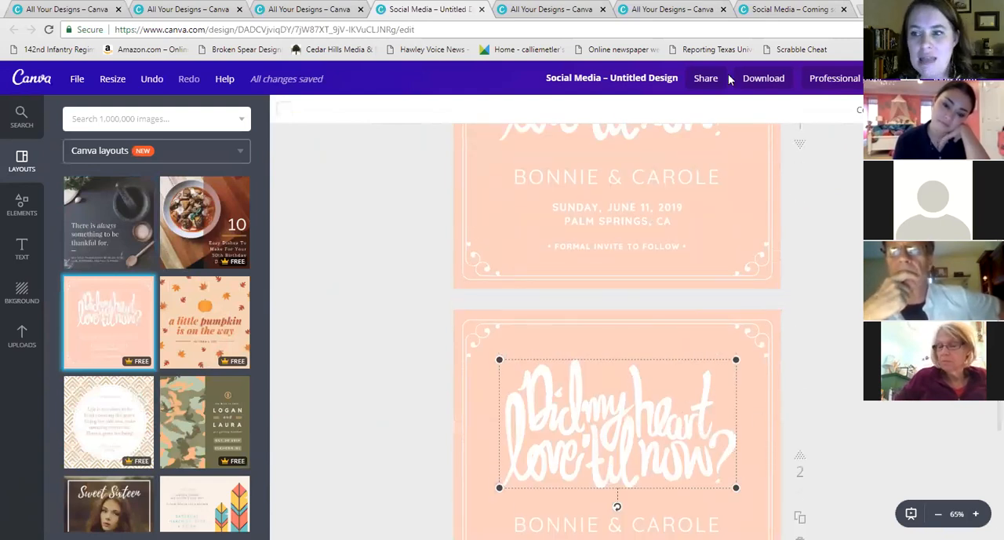
Open the download options, choose JPG, and toggle between a page range and all pages
{"action": "left_click", "coordinate": [760, 78]}
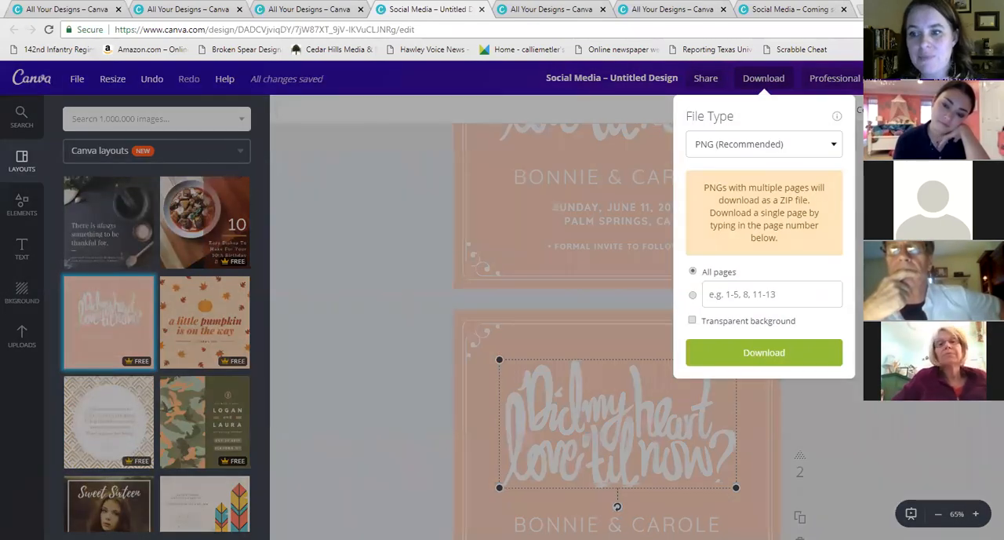
{"action": "left_click", "coordinate": [796, 151]}
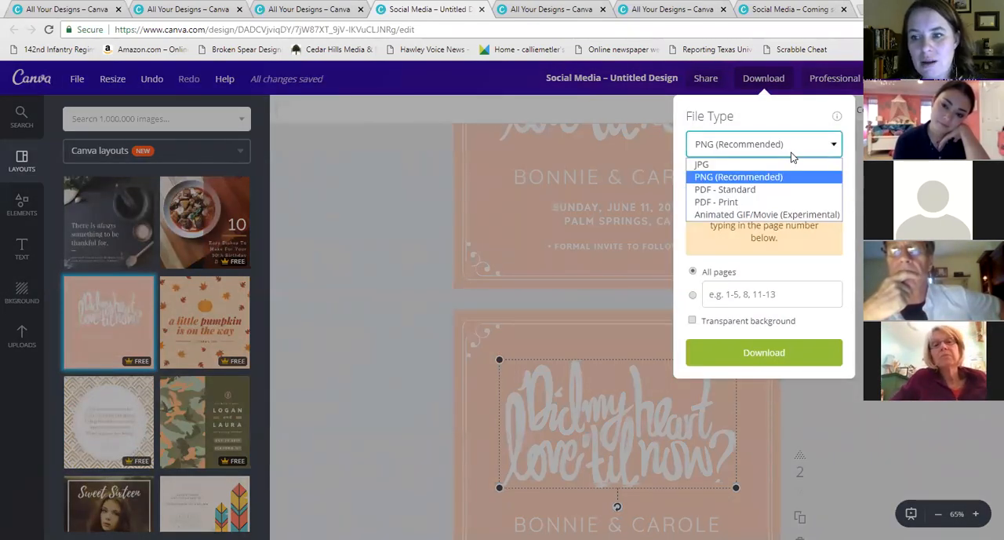
{"action": "left_click", "coordinate": [718, 178]}
{"action": "left_click", "coordinate": [730, 153]}
{"action": "left_click", "coordinate": [715, 177]}
{"action": "left_click", "coordinate": [731, 148]}
{"action": "left_click", "coordinate": [716, 165]}
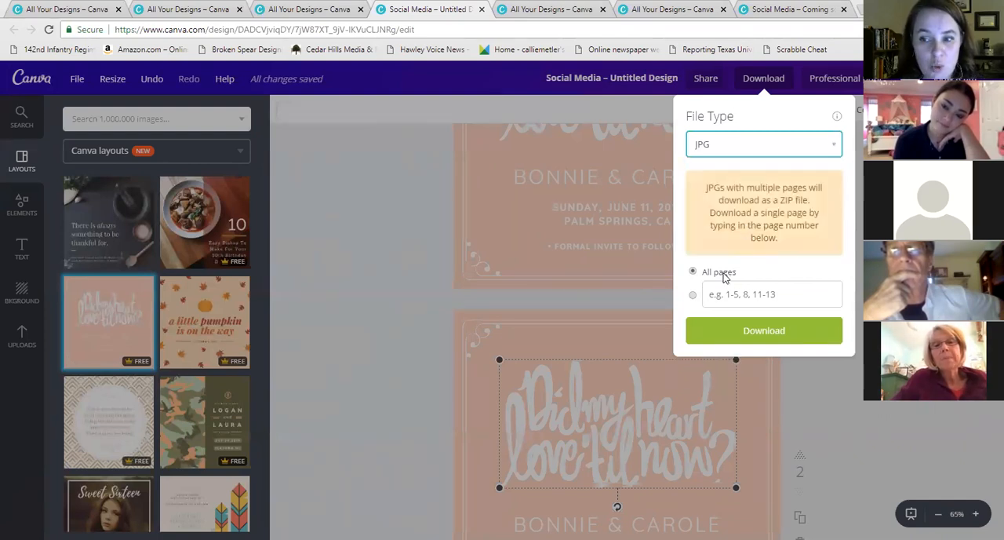
{"action": "left_click", "coordinate": [694, 295]}
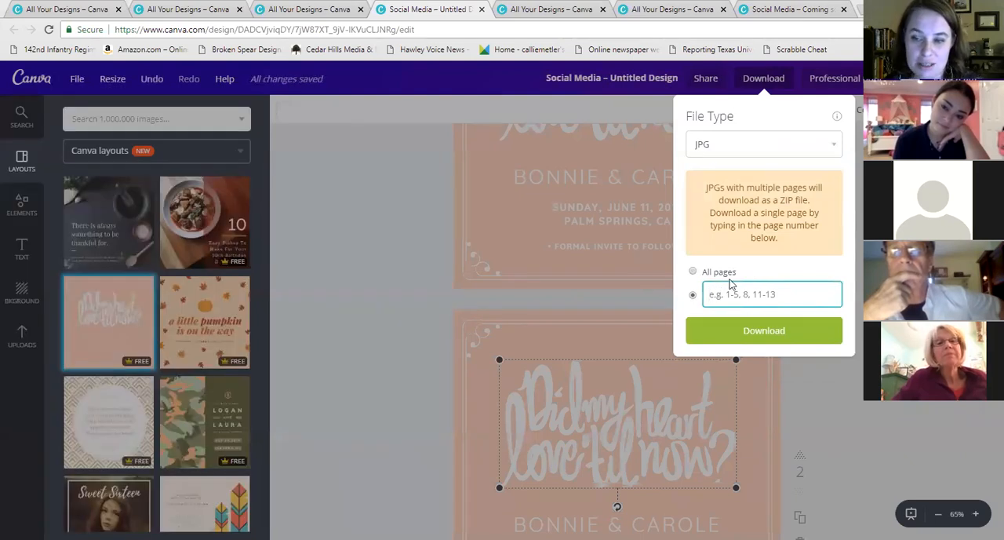
{"action": "left_click", "coordinate": [692, 272]}
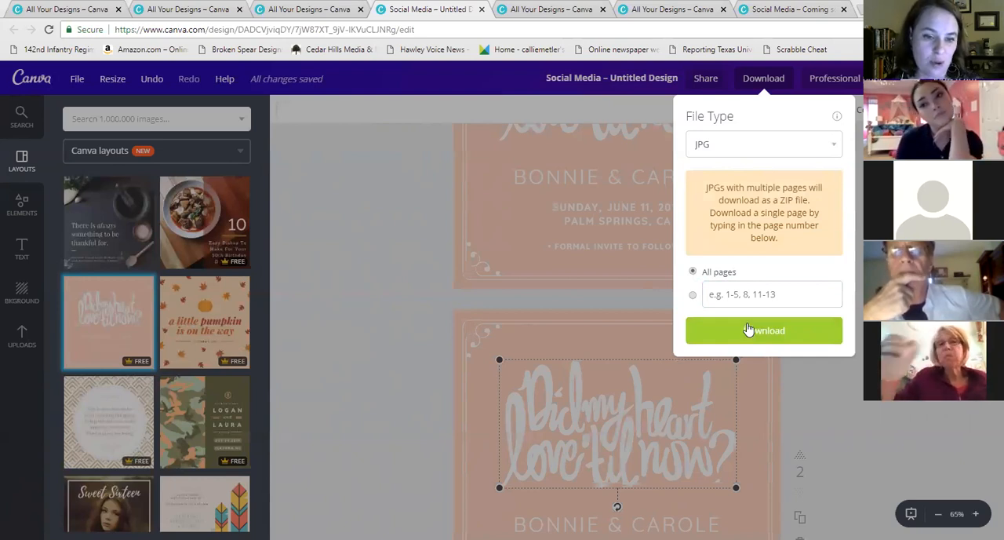
Switch the download file type to PDF - Standard and close the download panel
{"action": "left_click", "coordinate": [757, 141]}
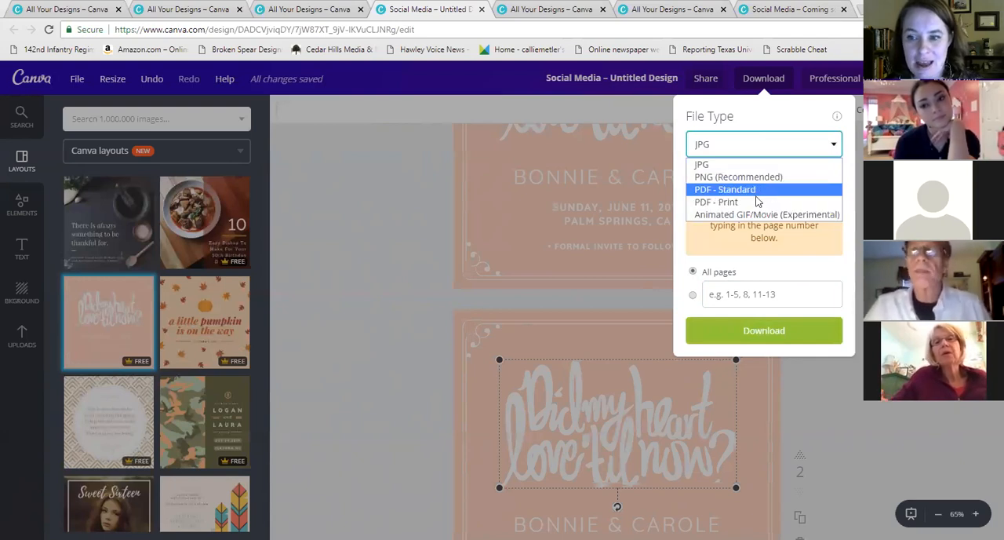
{"action": "left_click", "coordinate": [748, 189]}
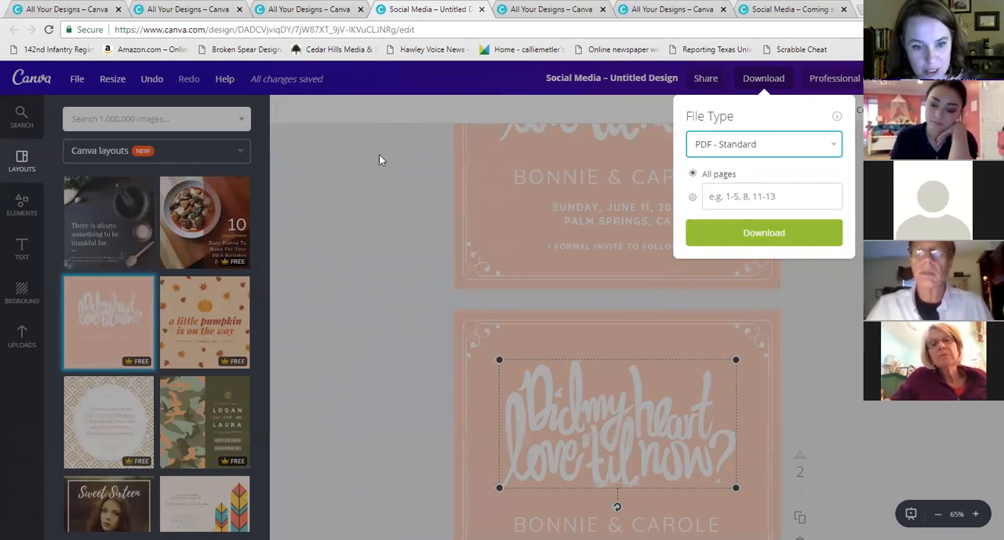
{"action": "left_click", "coordinate": [789, 79]}
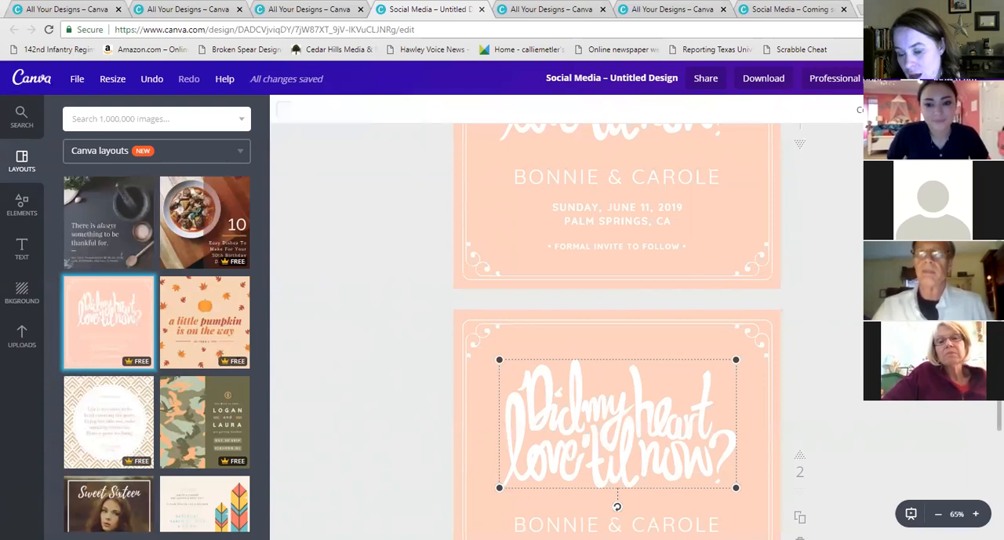
Open the uploads and browse through the uploaded images
{"action": "scroll", "coordinate": [382, 246], "scroll_direction": "up", "scroll_amount": 3}
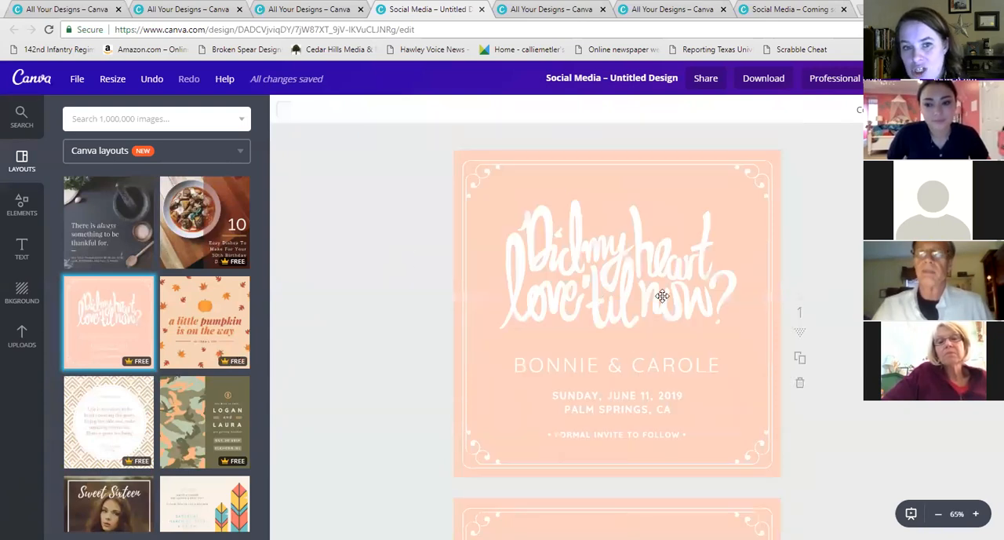
{"action": "left_click", "coordinate": [611, 201]}
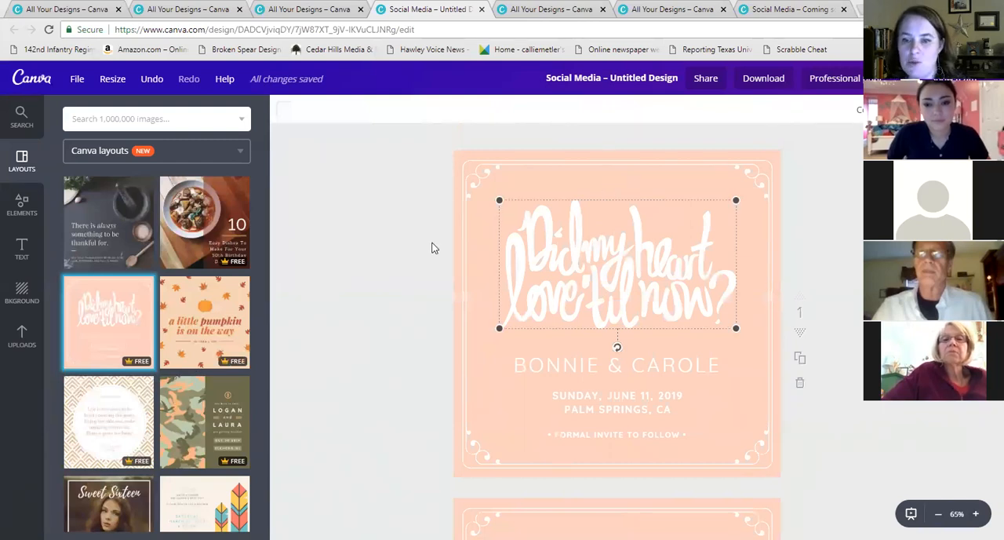
{"action": "left_click", "coordinate": [22, 337]}
{"action": "scroll", "coordinate": [210, 262], "scroll_direction": "down", "scroll_amount": 15}
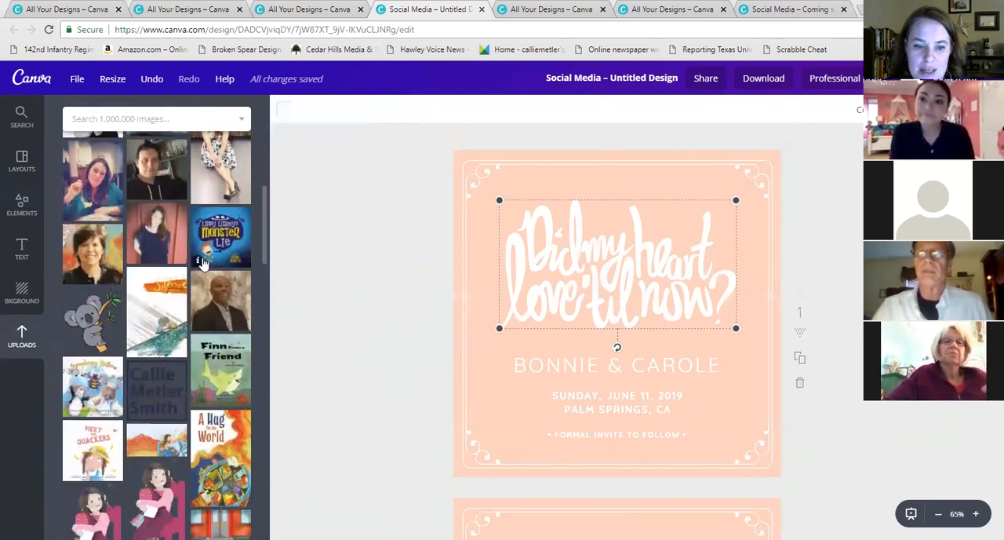
{"action": "scroll", "coordinate": [203, 263], "scroll_direction": "down", "scroll_amount": 2}
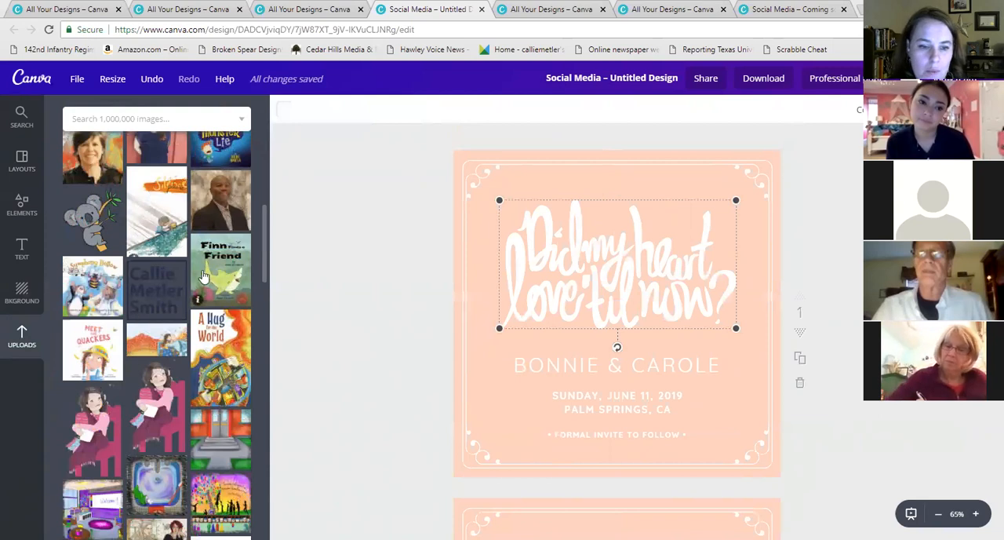
{"action": "scroll", "coordinate": [203, 276], "scroll_direction": "down", "scroll_amount": 3}
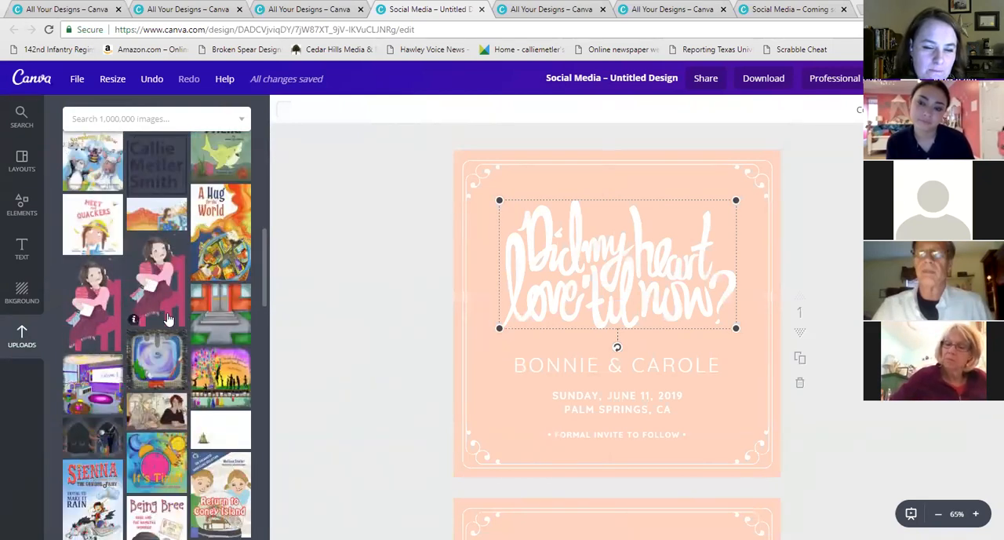
{"action": "scroll", "coordinate": [166, 312], "scroll_direction": "down", "scroll_amount": 5}
{"action": "scroll", "coordinate": [169, 314], "scroll_direction": "down", "scroll_amount": 3}
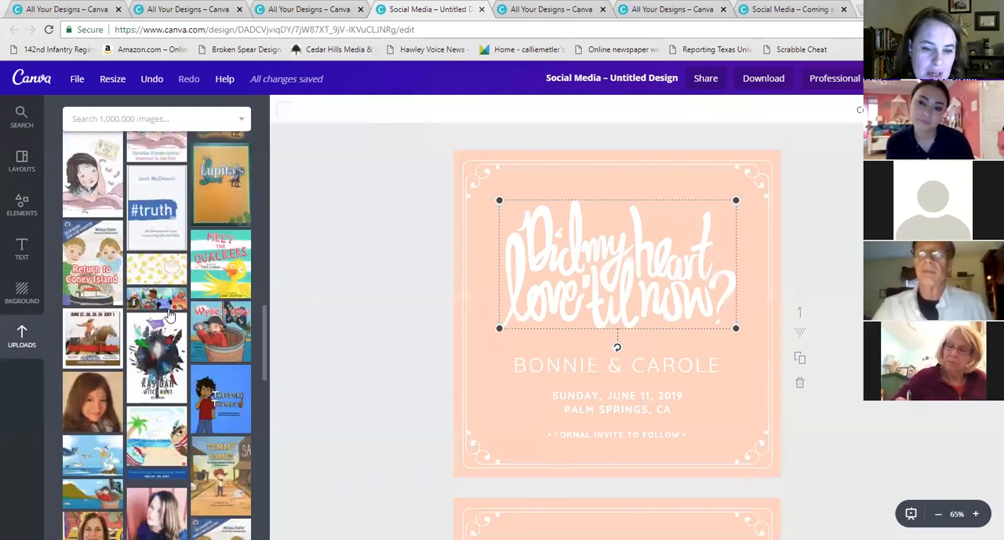
{"action": "scroll", "coordinate": [165, 309], "scroll_direction": "down", "scroll_amount": 3}
{"action": "scroll", "coordinate": [162, 294], "scroll_direction": "down", "scroll_amount": 2}
{"action": "scroll", "coordinate": [205, 273], "scroll_direction": "up", "scroll_amount": 7}
{"action": "scroll", "coordinate": [180, 251], "scroll_direction": "up", "scroll_amount": 5}
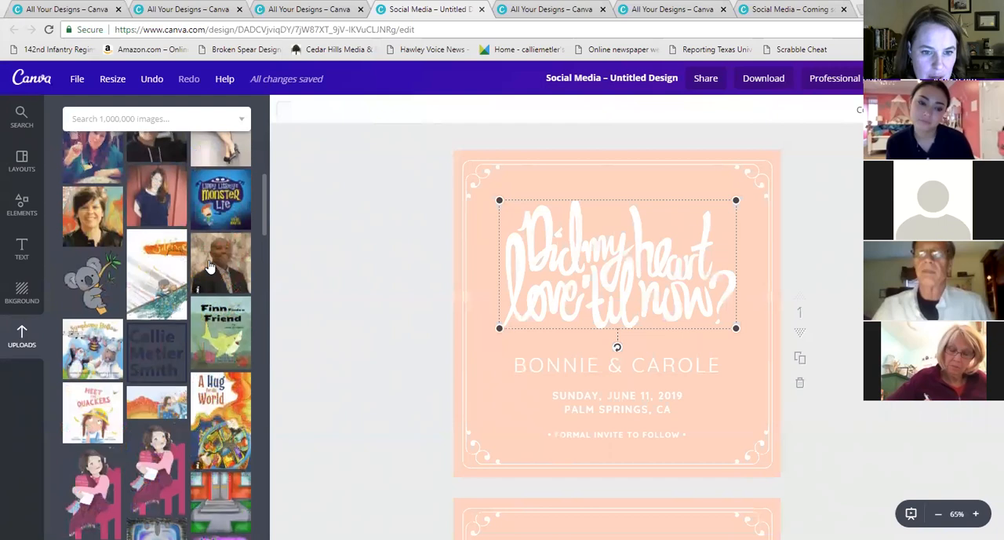
{"action": "scroll", "coordinate": [98, 159], "scroll_direction": "up", "scroll_amount": 2}
Add the koala illustration to page 1, enlarge it and move it toward the left
{"action": "left_click", "coordinate": [98, 160]}
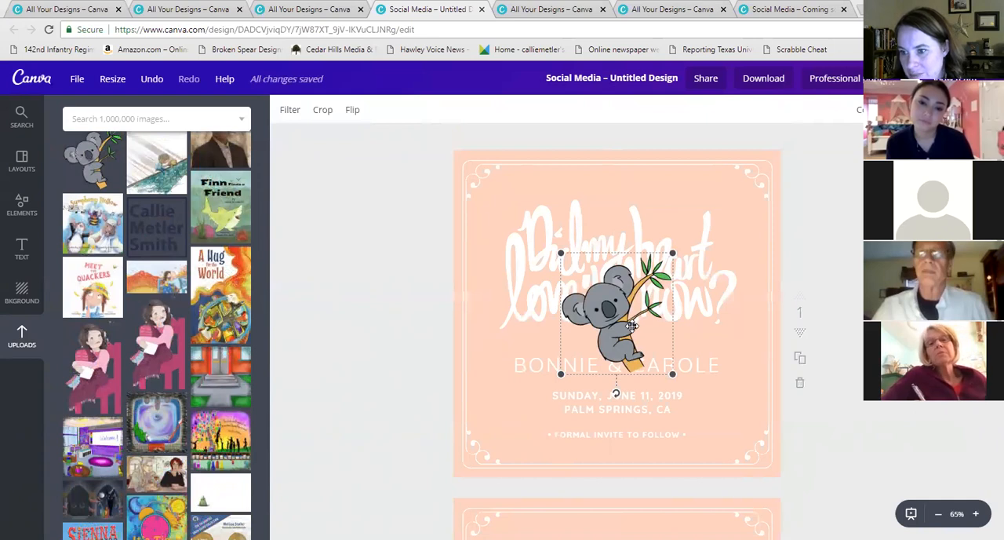
{"action": "left_click_drag", "start_coordinate": [671, 256], "coordinate": [746, 173]}
{"action": "left_click_drag", "start_coordinate": [707, 227], "coordinate": [562, 272]}
Delete the 'Did my heart love til now?' heading on page 1
{"action": "left_click", "coordinate": [720, 288]}
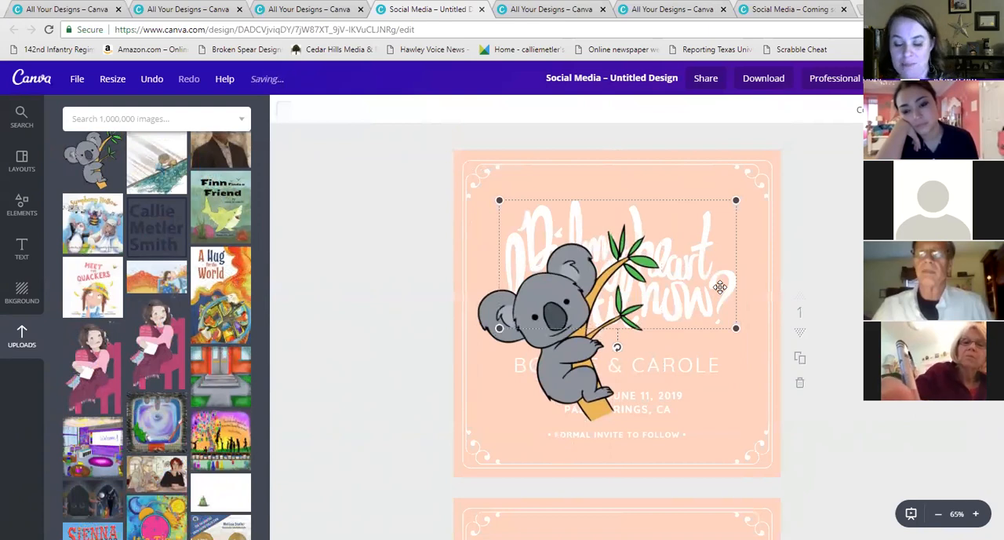
{"action": "key", "text": "Delete"}
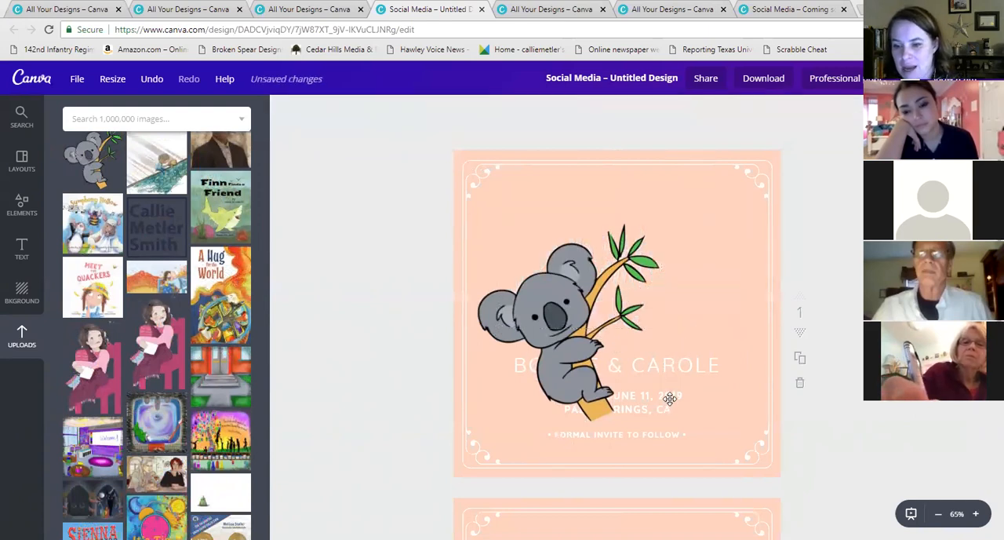
Delete the names, date and location, and 'Formal invite to follow' text boxes from page 1
{"action": "left_click", "coordinate": [673, 366]}
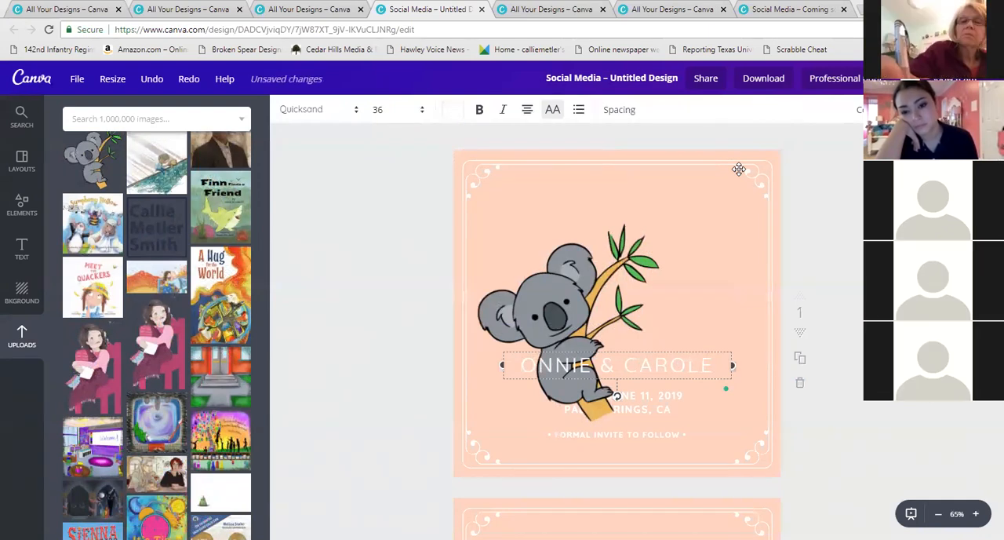
{"action": "key", "text": "Delete"}
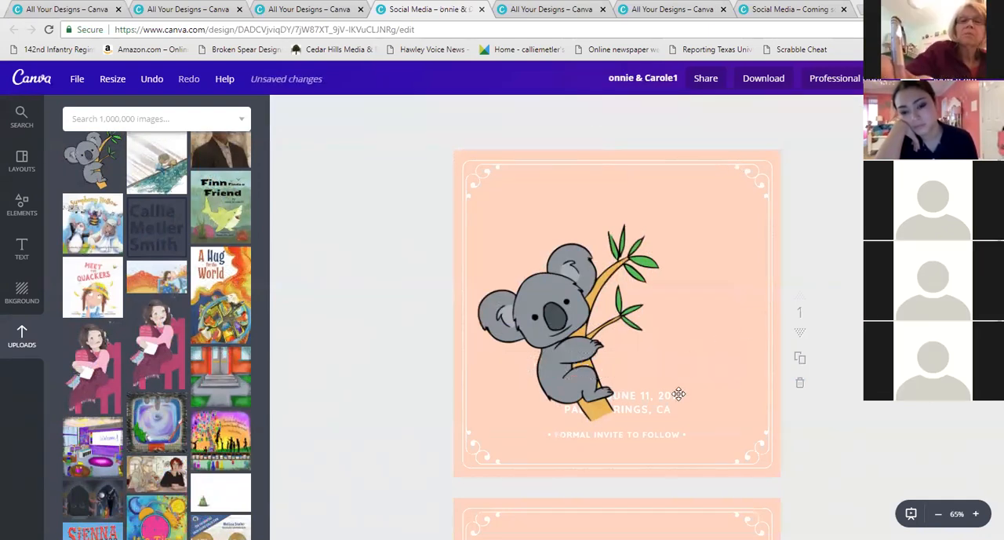
{"action": "left_click", "coordinate": [679, 395]}
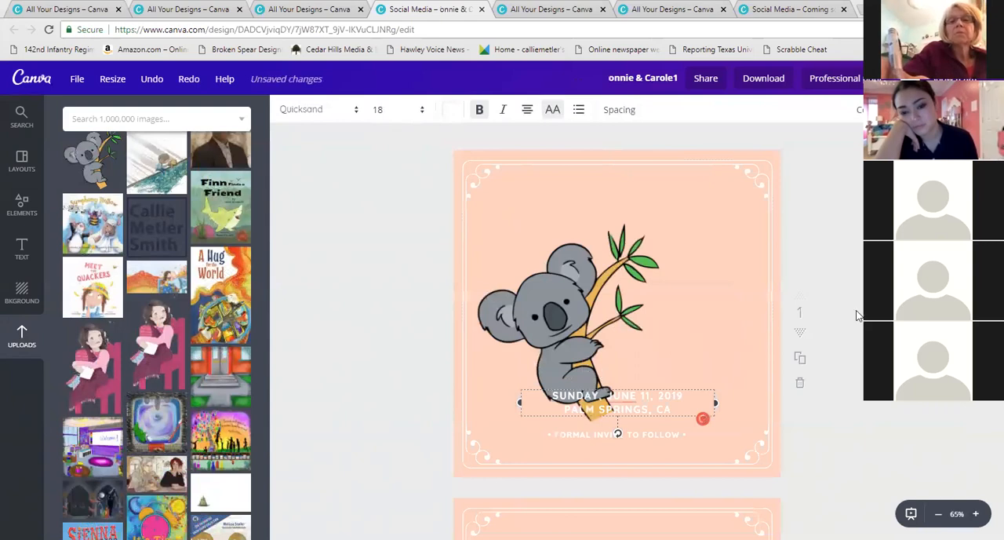
{"action": "key", "text": "Delete"}
{"action": "left_click", "coordinate": [677, 430]}
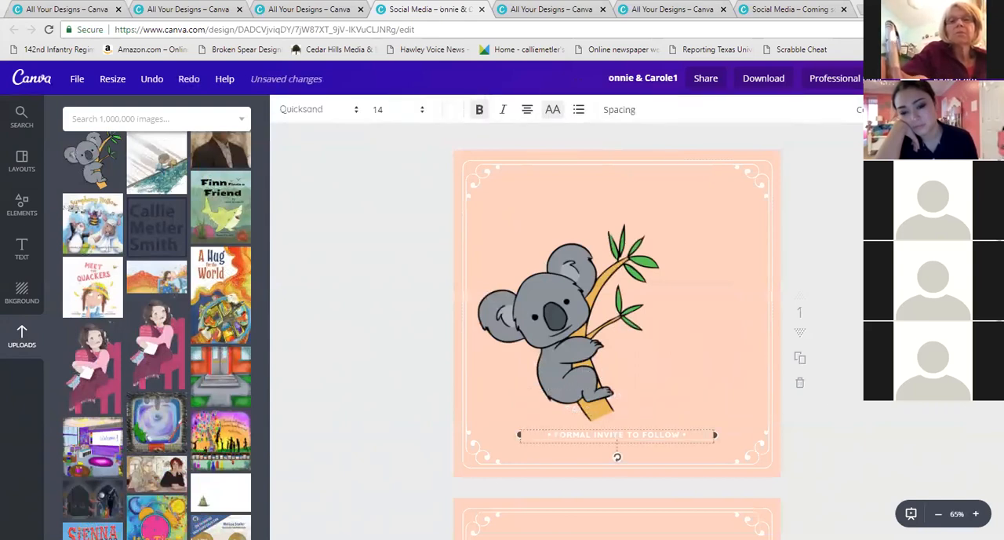
{"action": "key", "text": "Delete"}
Delete the koala illustration from page 1
{"action": "left_click_drag", "start_coordinate": [570, 343], "coordinate": [539, 390]}
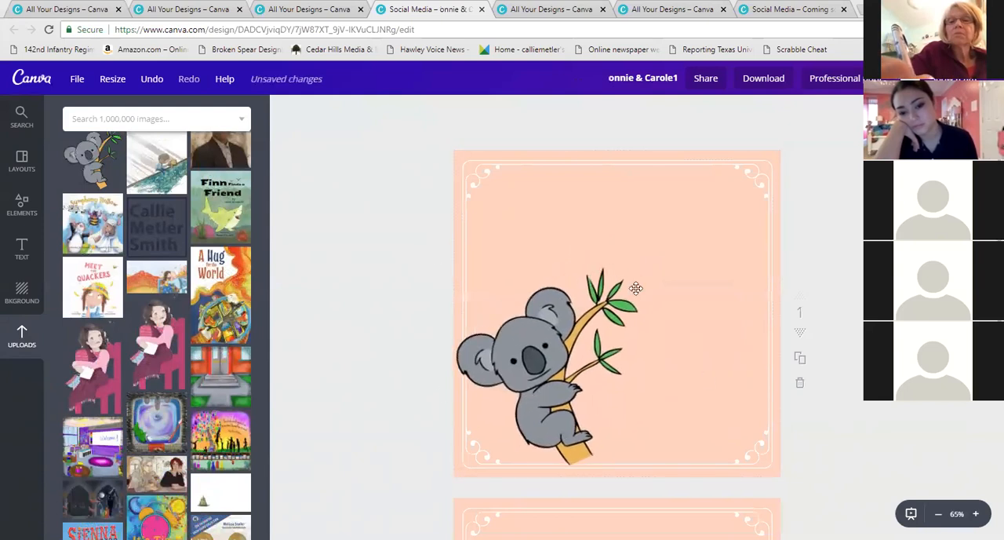
{"action": "left_click", "coordinate": [548, 370]}
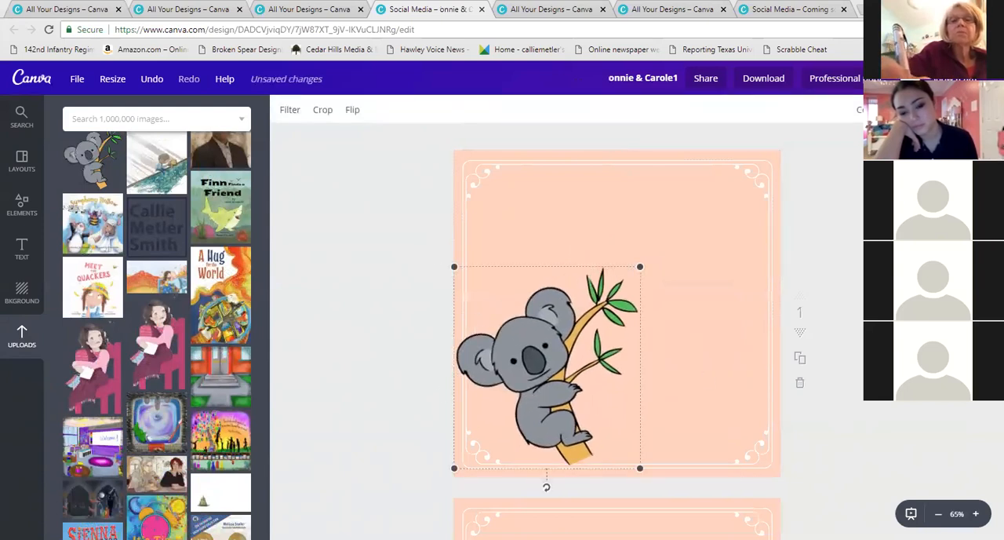
{"action": "key", "text": "Delete"}
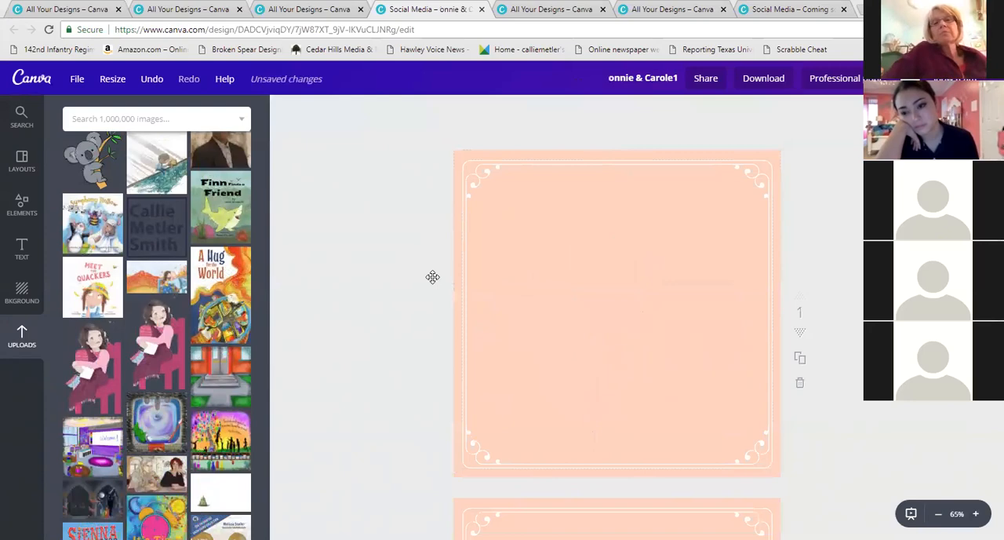
Add the illustration of the girl with the nametag card from the uploads to page 1 and move it to the left edge
{"action": "scroll", "coordinate": [165, 348], "scroll_direction": "up", "scroll_amount": 15}
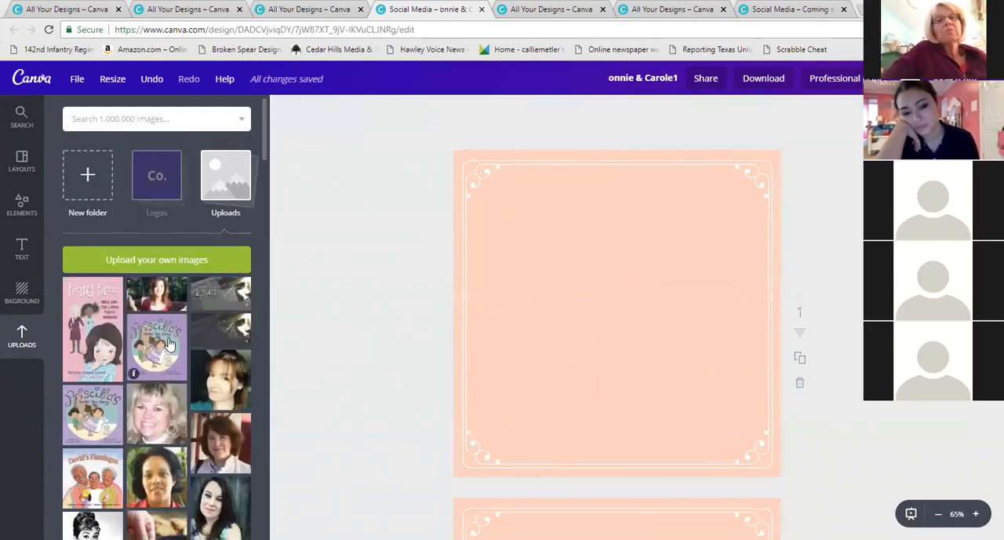
{"action": "scroll", "coordinate": [114, 346], "scroll_direction": "down", "scroll_amount": 3}
{"action": "scroll", "coordinate": [115, 343], "scroll_direction": "down", "scroll_amount": 12}
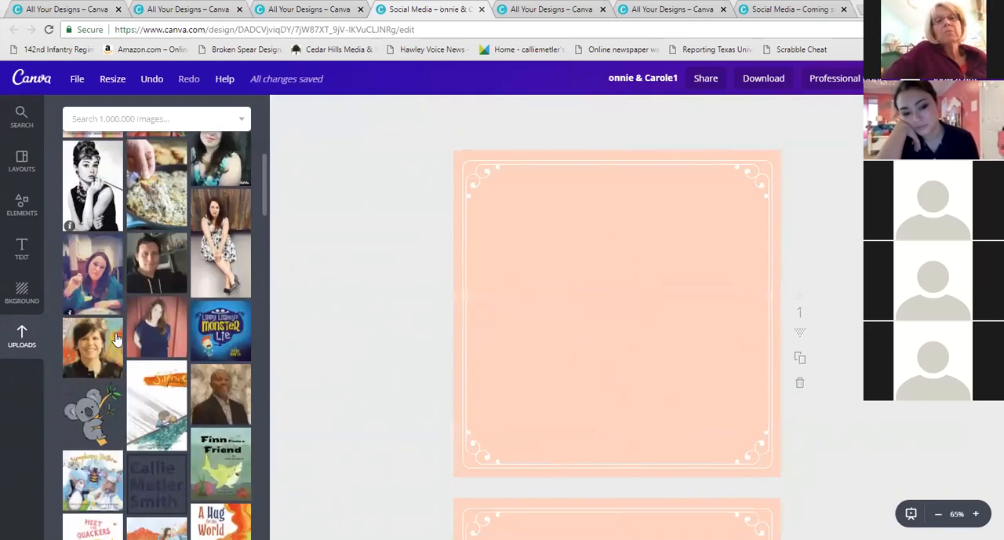
{"action": "scroll", "coordinate": [133, 332], "scroll_direction": "down", "scroll_amount": 5}
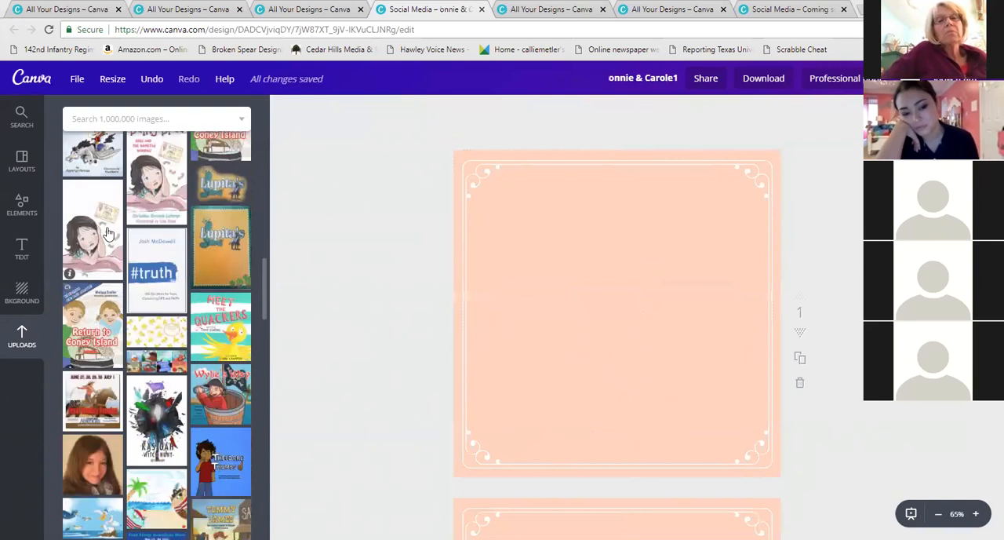
{"action": "left_click", "coordinate": [108, 234]}
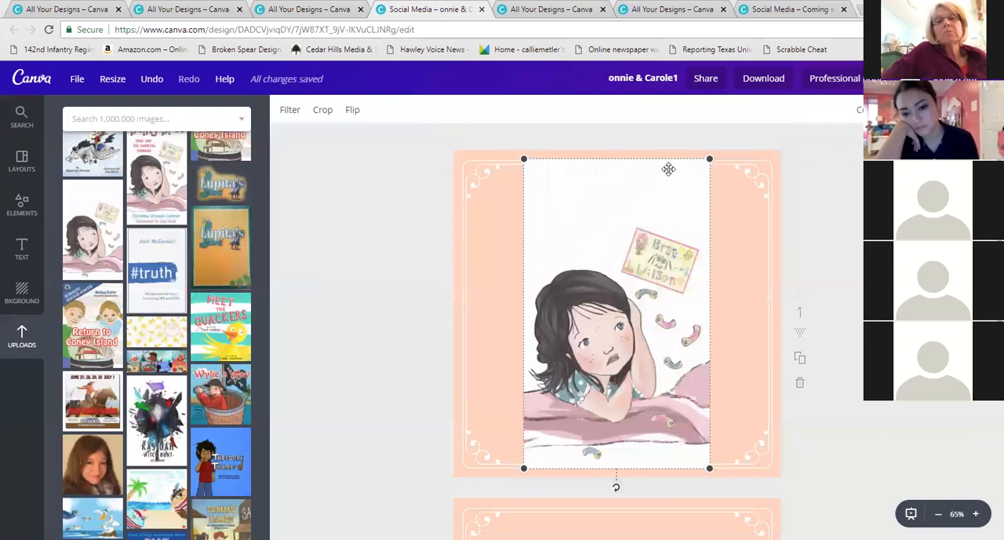
{"action": "left_click_drag", "start_coordinate": [649, 194], "coordinate": [589, 208]}
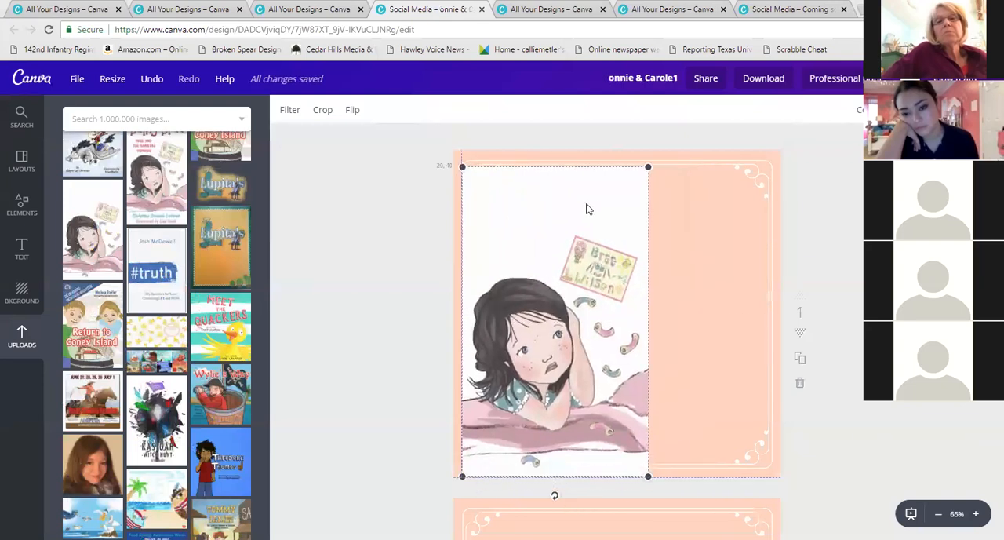
Recolour the peach border frame element on page 1 to white
{"action": "left_click", "coordinate": [699, 226]}
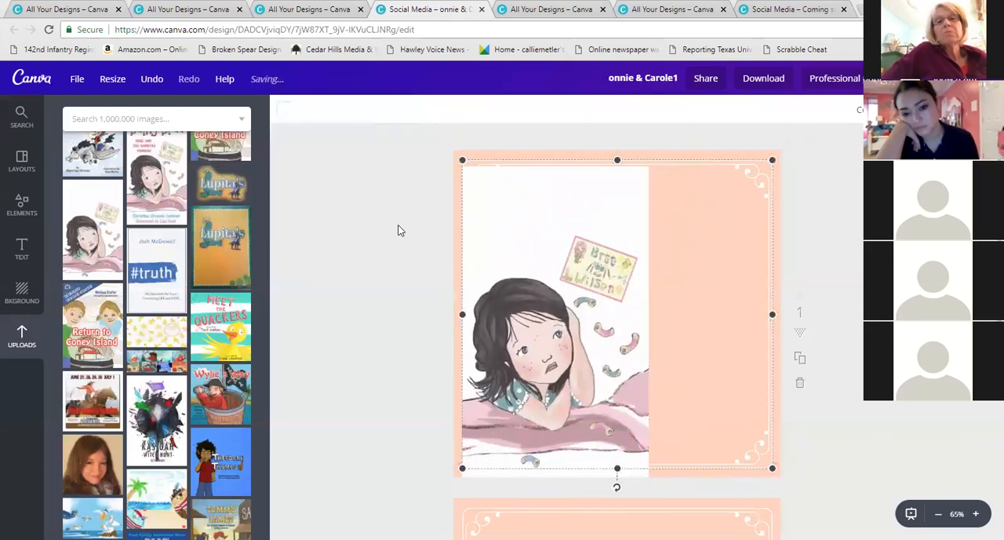
{"action": "left_click", "coordinate": [711, 156]}
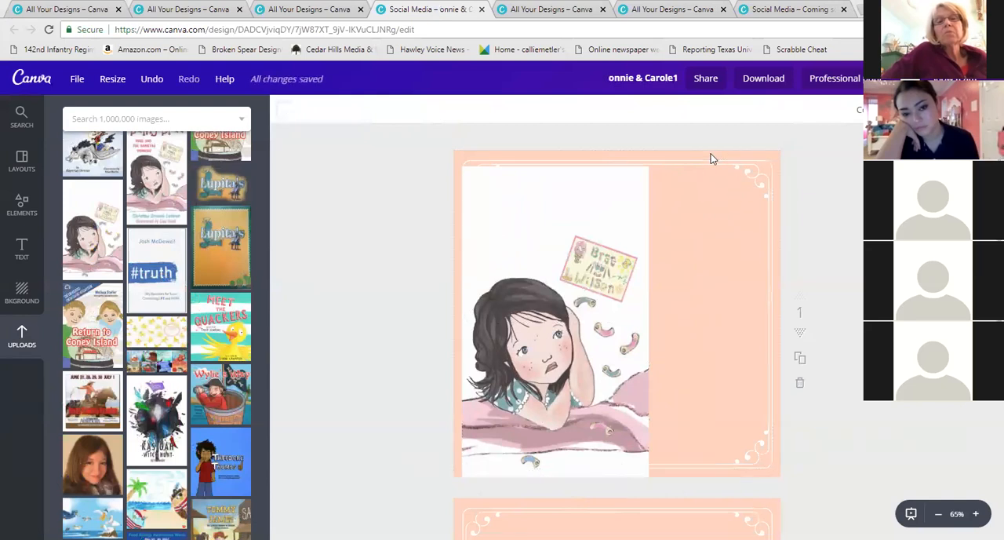
{"action": "left_click", "coordinate": [531, 156]}
{"action": "left_click", "coordinate": [285, 113]}
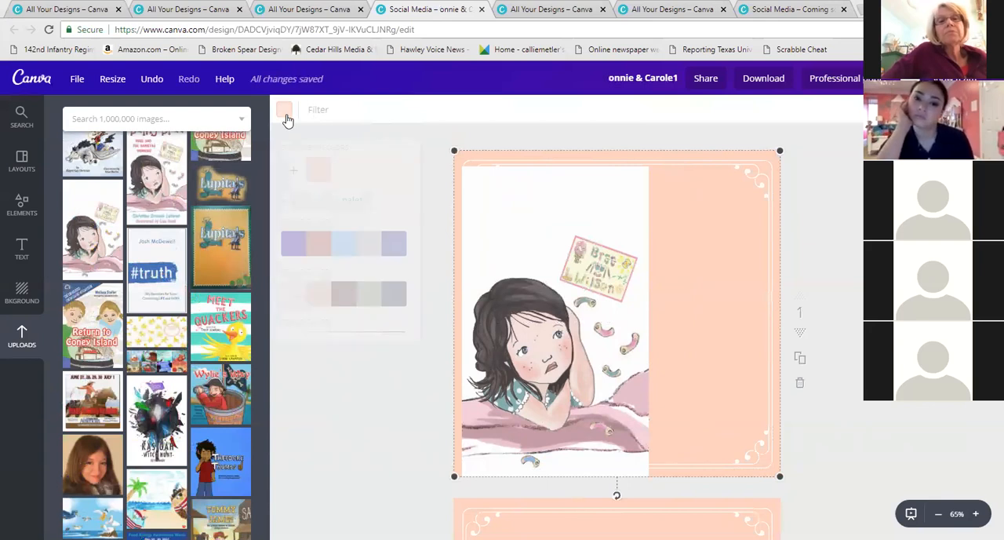
{"action": "left_click", "coordinate": [394, 318]}
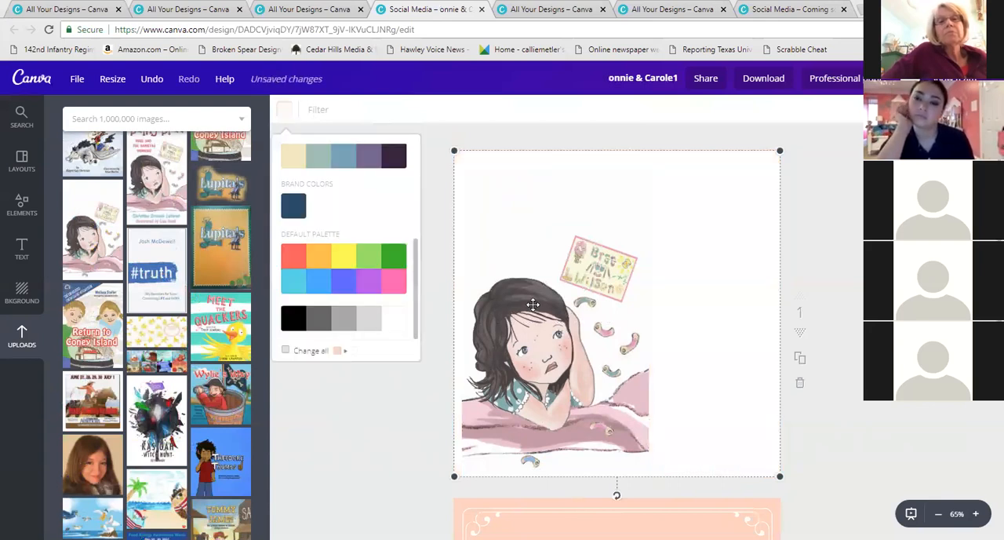
Enlarge the girl illustration and reposition it so it fills the left part of the page
{"action": "left_click", "coordinate": [626, 310]}
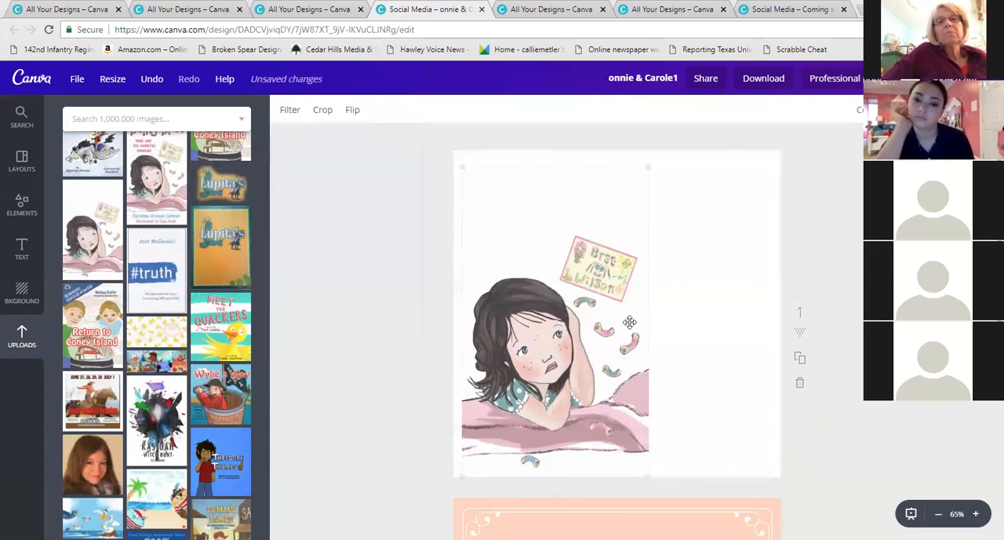
{"action": "left_click_drag", "start_coordinate": [659, 167], "coordinate": [721, 108]}
{"action": "left_click_drag", "start_coordinate": [675, 222], "coordinate": [655, 254]}
{"action": "left_click", "coordinate": [362, 358]}
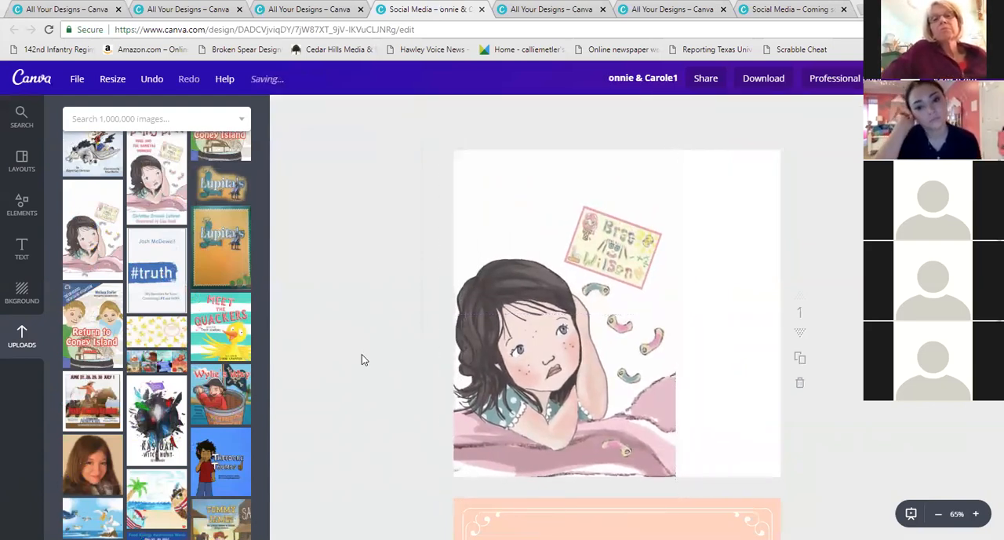
Add a square shape from Elements and set its colour to white
{"action": "left_click", "coordinate": [20, 204]}
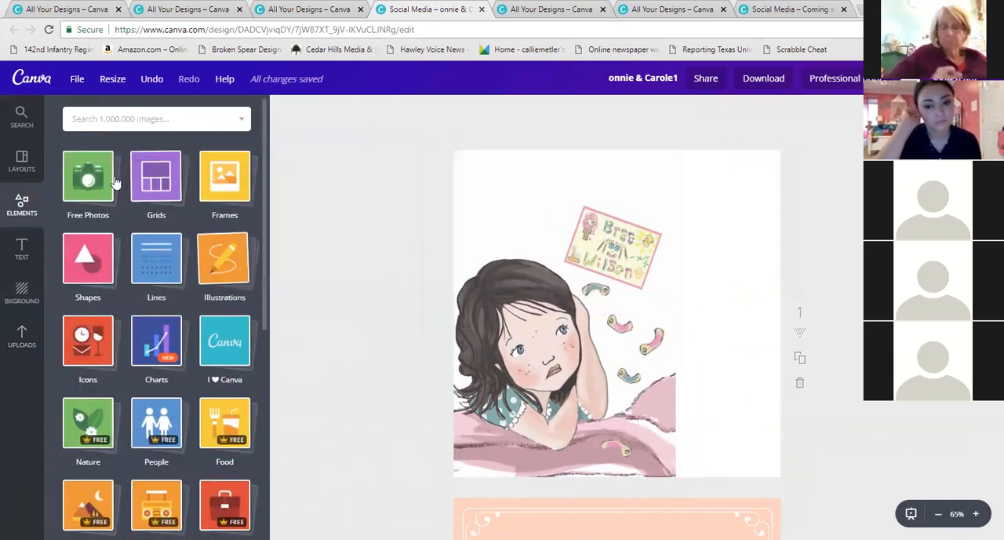
{"action": "left_click", "coordinate": [88, 257]}
{"action": "left_click", "coordinate": [99, 362]}
{"action": "left_click", "coordinate": [288, 114]}
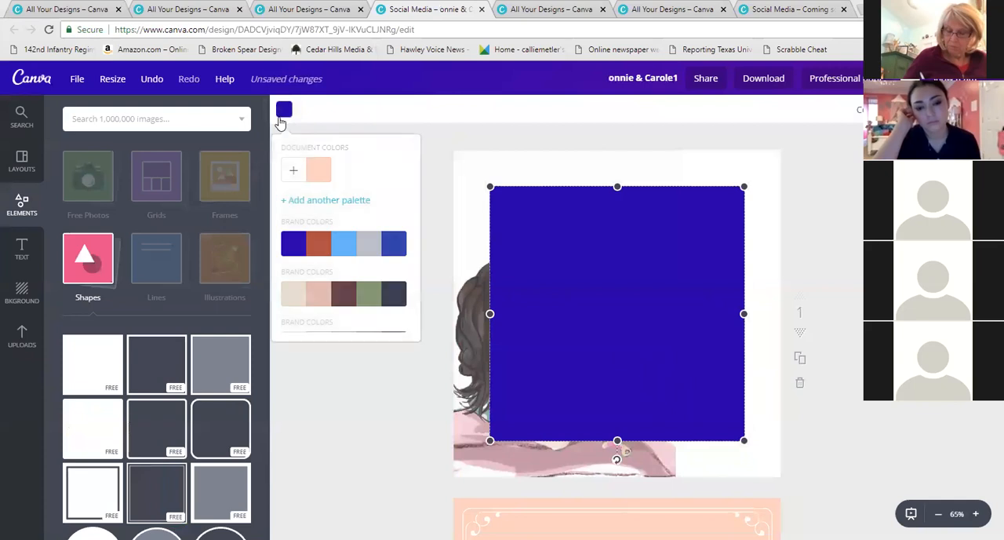
{"action": "scroll", "coordinate": [381, 262], "scroll_direction": "down", "scroll_amount": 3}
{"action": "left_click", "coordinate": [399, 316]}
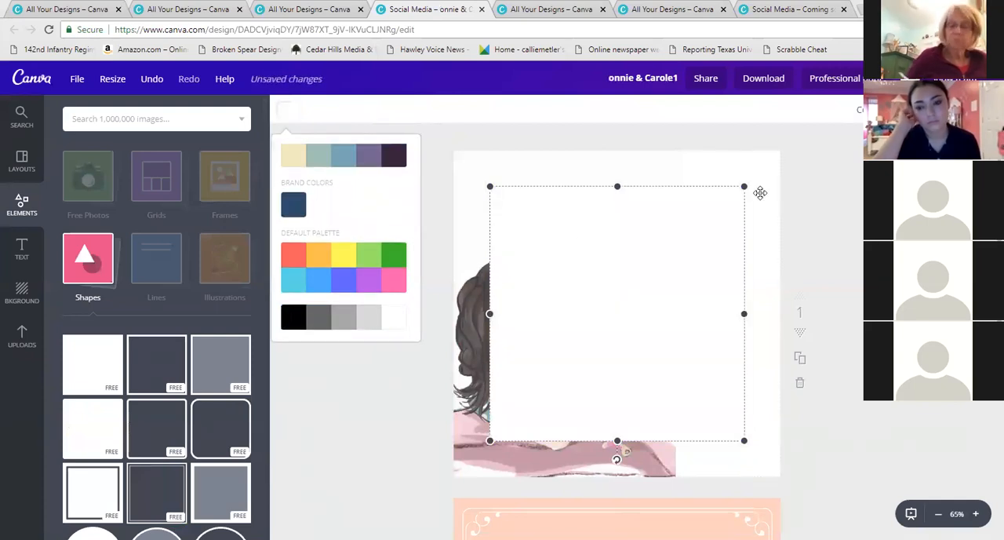
Shrink the white square and place it over the nametag card in the illustration to hide it
{"action": "left_click_drag", "start_coordinate": [744, 189], "coordinate": [560, 371]}
{"action": "left_click_drag", "start_coordinate": [529, 403], "coordinate": [624, 192]}
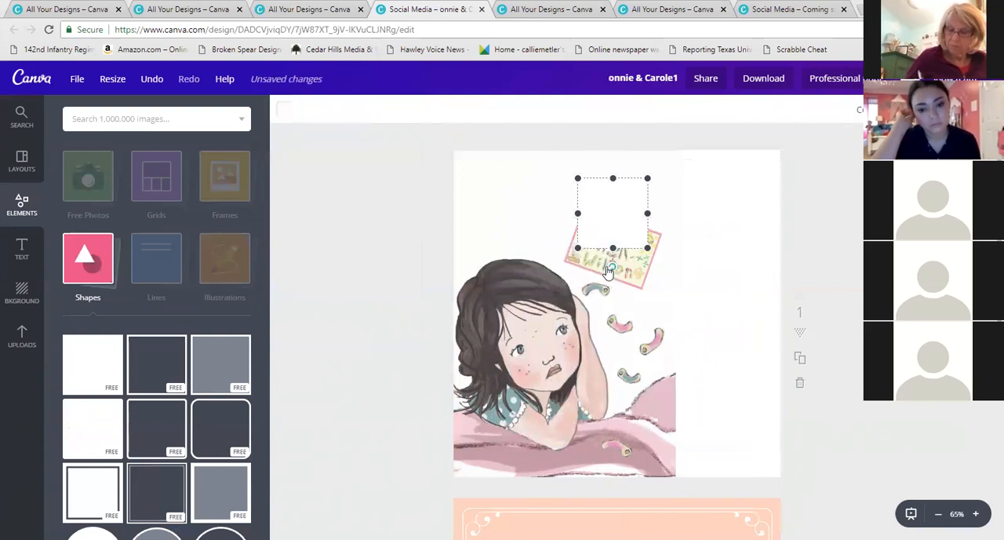
{"action": "left_click_drag", "start_coordinate": [608, 271], "coordinate": [674, 262]}
{"action": "left_click", "coordinate": [379, 262]}
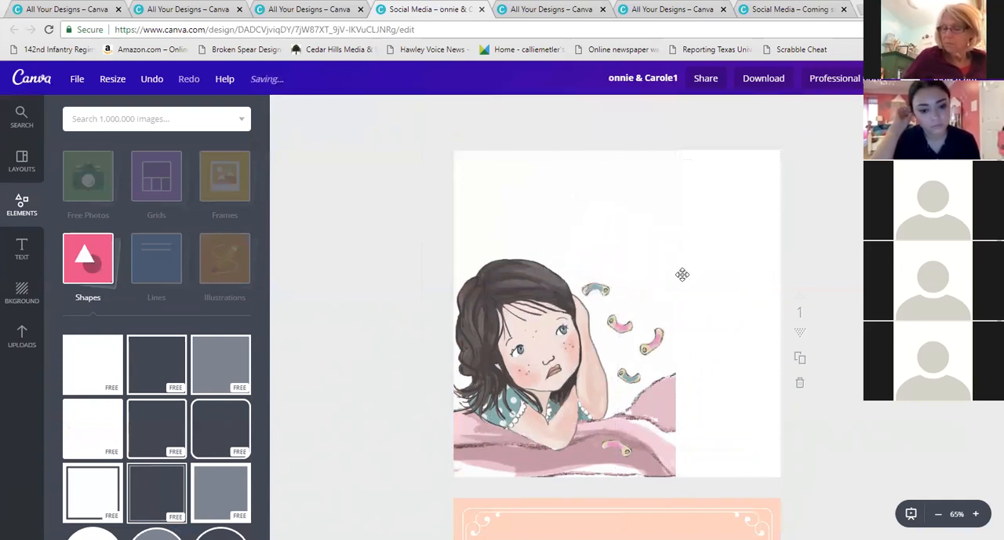
Add a tall rectangle along the page's right edge and colour it with the peach document colour
{"action": "left_click", "coordinate": [22, 248]}
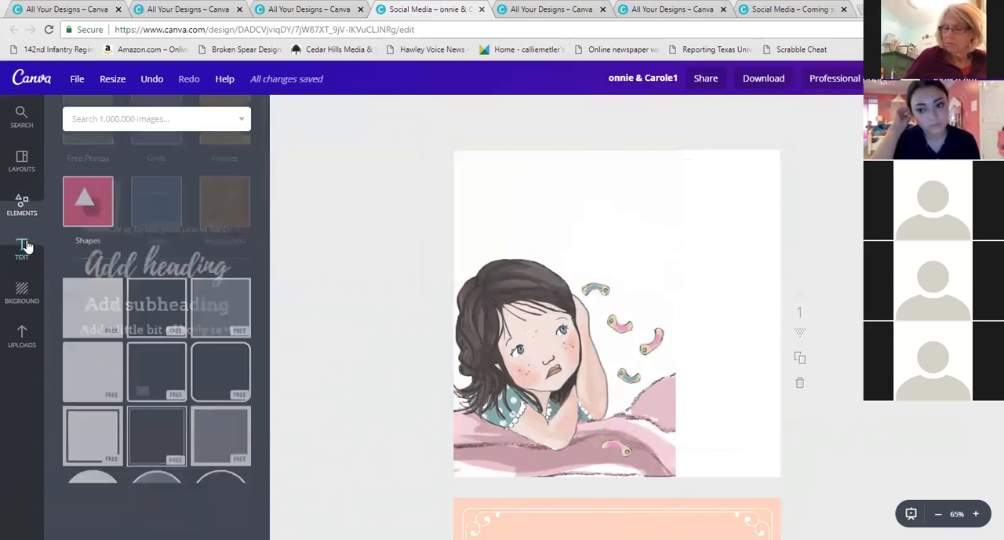
{"action": "left_click", "coordinate": [22, 292]}
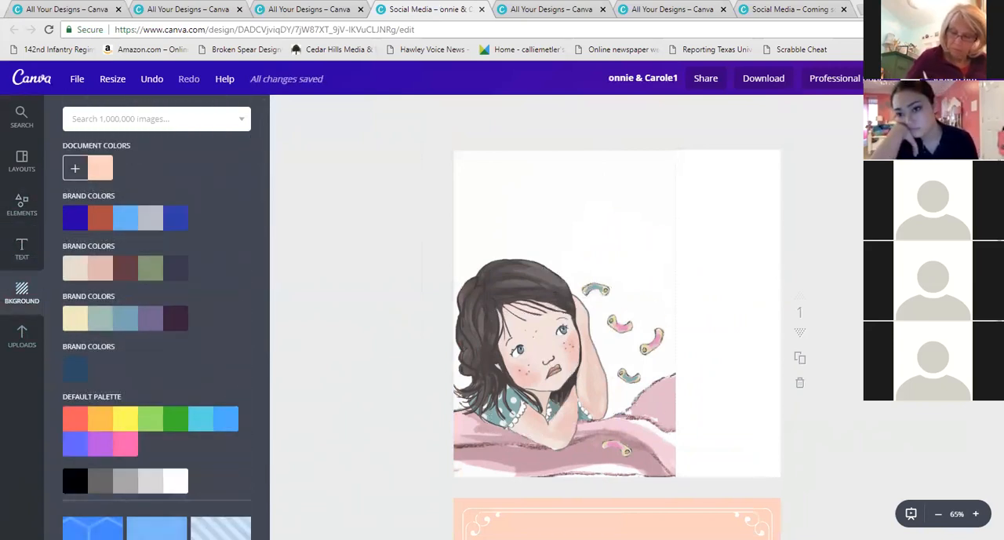
{"action": "left_click", "coordinate": [25, 208]}
{"action": "left_click_drag", "start_coordinate": [658, 235], "coordinate": [692, 197]}
{"action": "left_click_drag", "start_coordinate": [525, 272], "coordinate": [671, 273]}
{"action": "left_click_drag", "start_coordinate": [726, 398], "coordinate": [727, 481]}
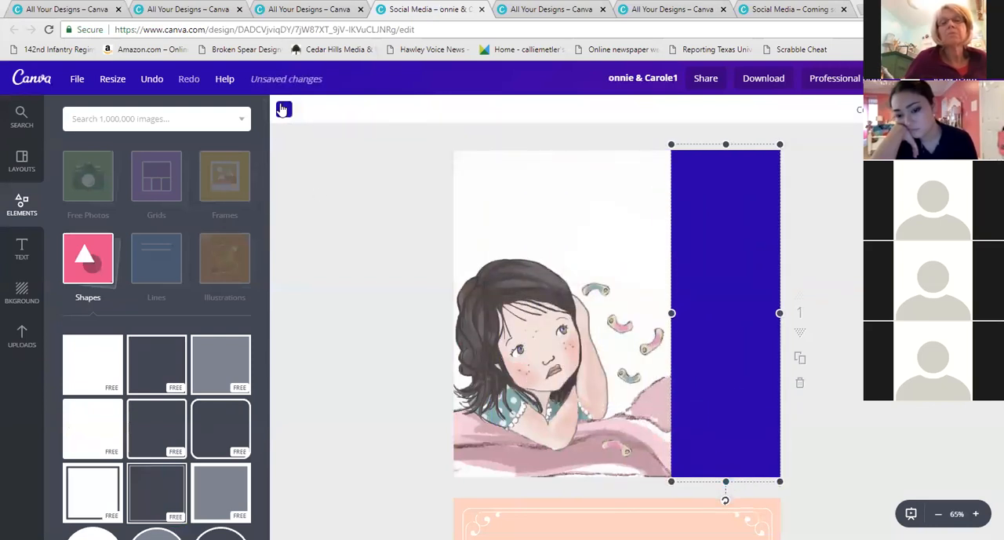
{"action": "left_click", "coordinate": [283, 109]}
{"action": "left_click", "coordinate": [318, 170]}
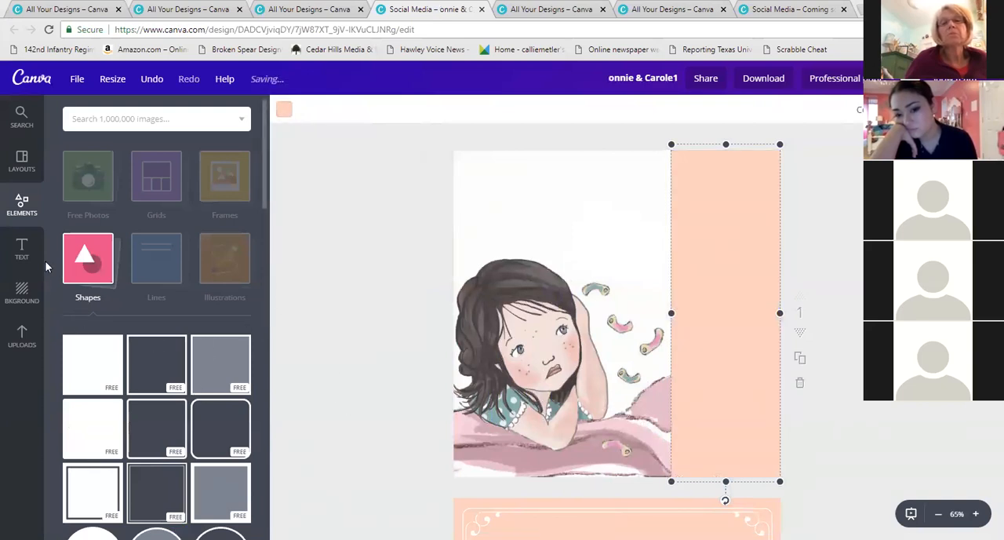
Add a body text box at the top of the peach strip and type 'Coming Soon'
{"action": "left_click", "coordinate": [22, 249]}
{"action": "left_click_drag", "start_coordinate": [200, 246], "coordinate": [617, 317]}
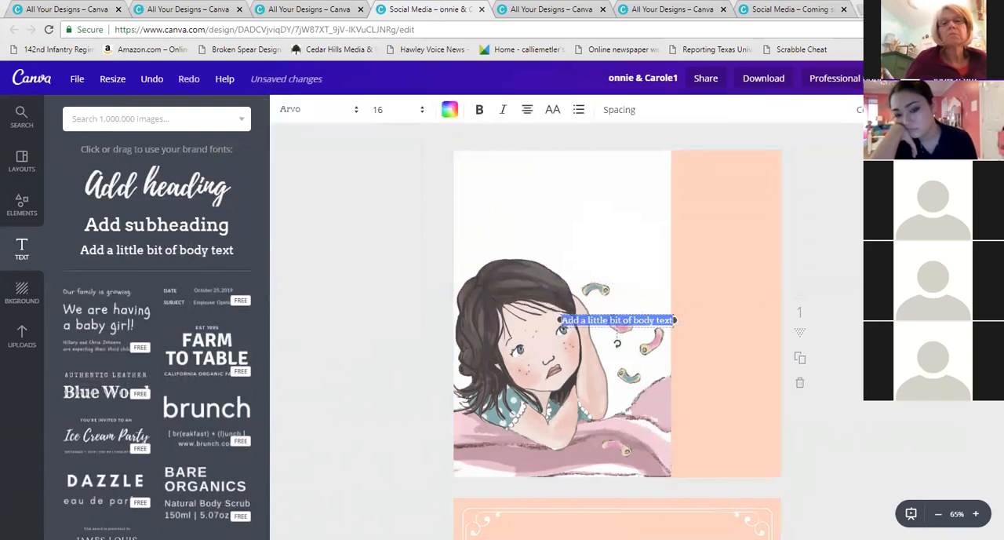
{"action": "left_click_drag", "start_coordinate": [639, 311], "coordinate": [739, 162]}
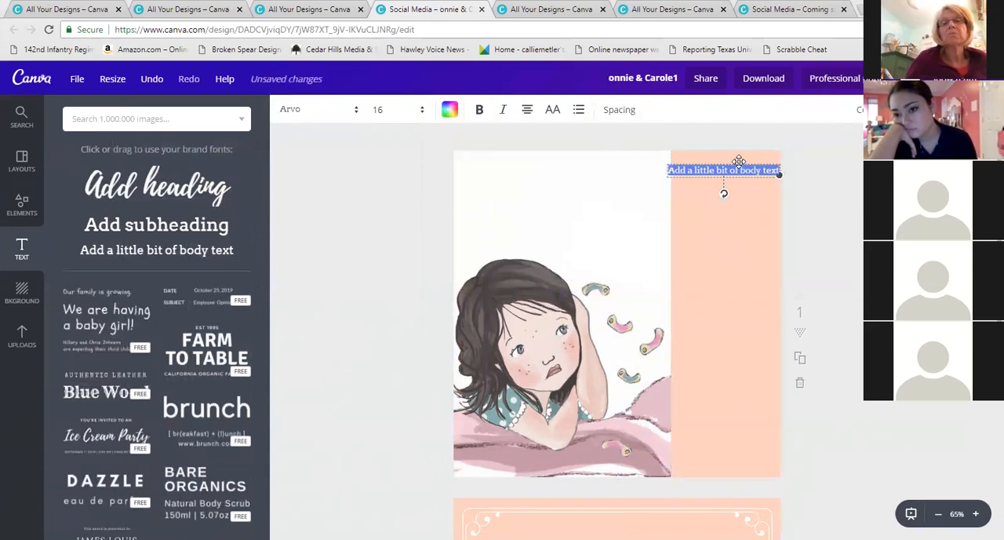
{"action": "type", "text": "Coming soon"}
{"action": "key", "text": "Return"}
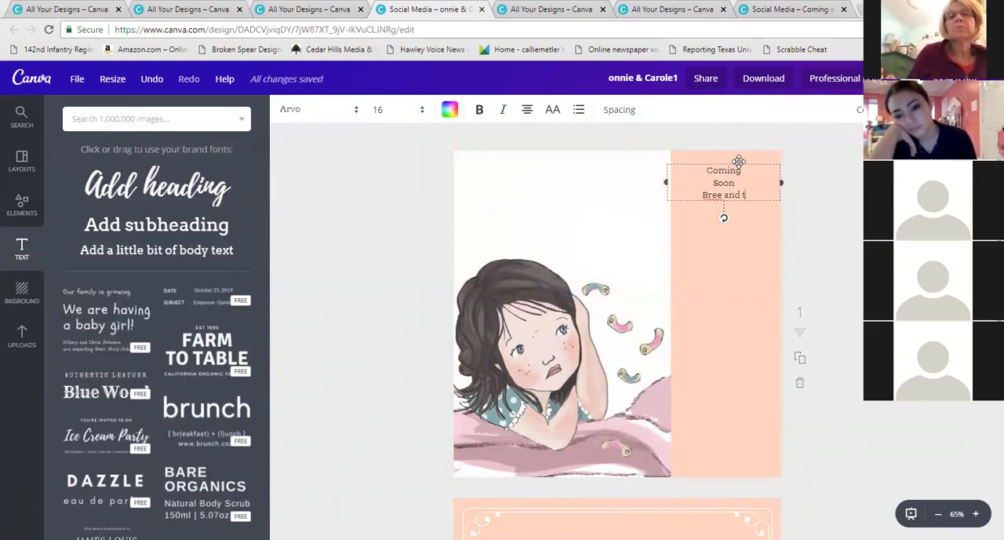
Continue the text with 'Bree and the Nametag Worries' on separate lines, then deselect it
{"action": "type", "text": "Bree and the"}
{"action": "key", "text": "Return"}
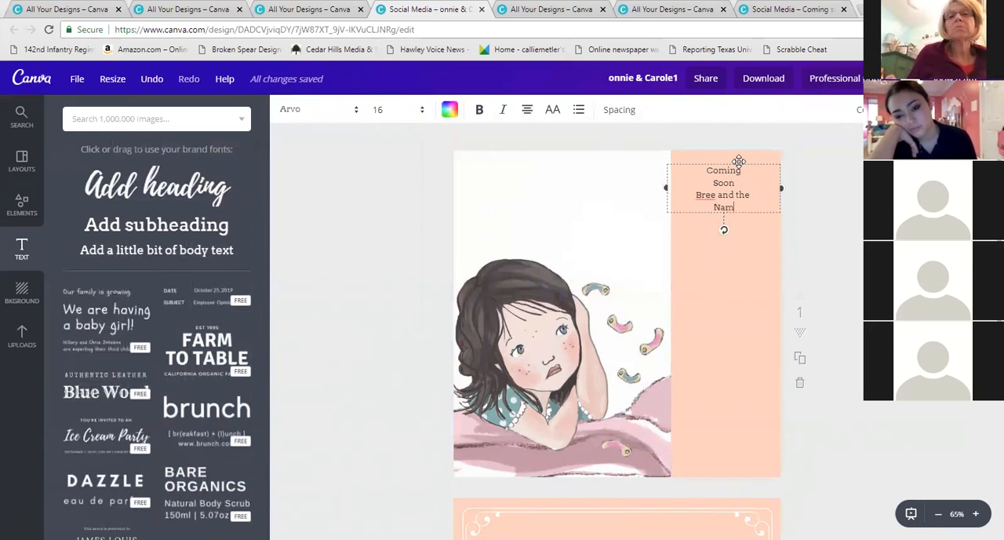
{"action": "type", "text": "Nametag"}
{"action": "key", "text": "Return"}
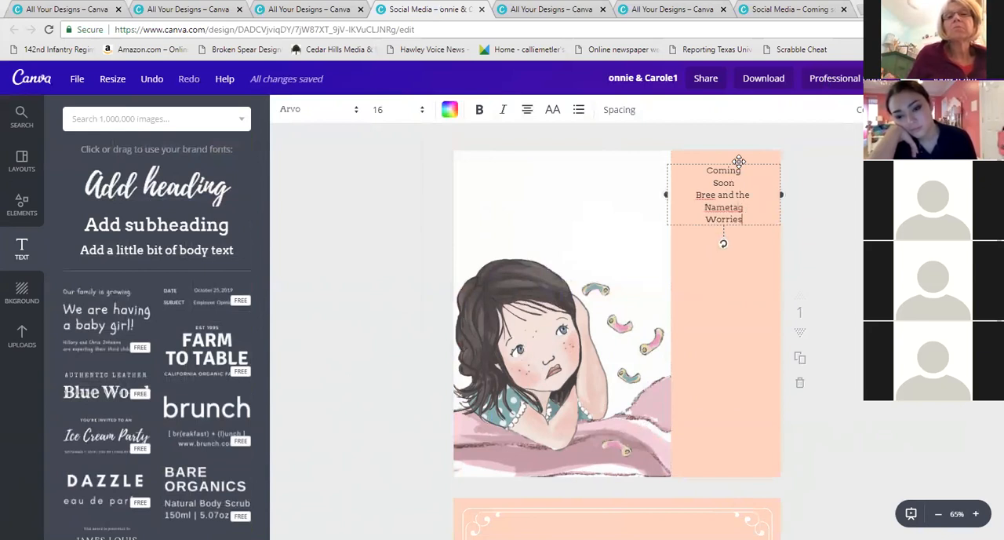
{"action": "left_click", "coordinate": [330, 266]}
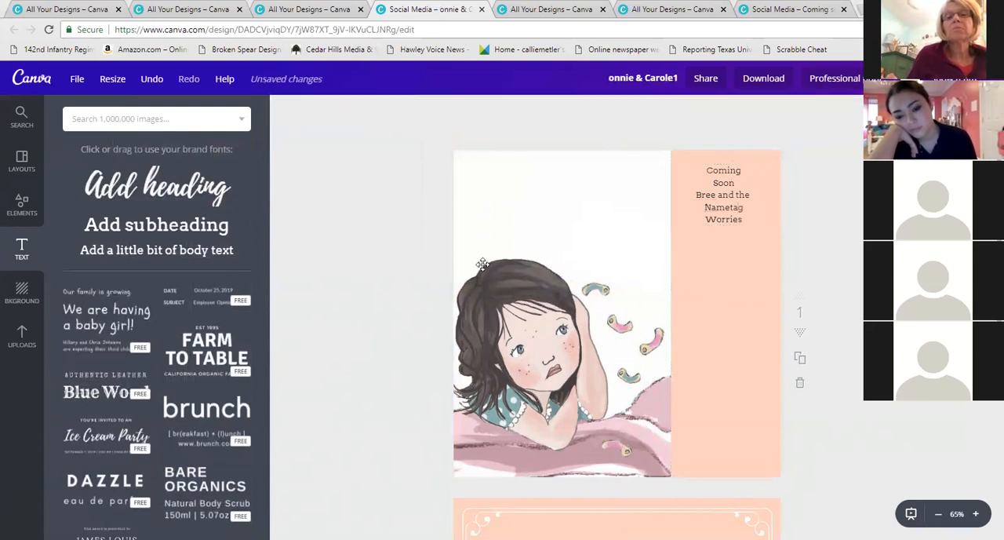
{"action": "left_click", "coordinate": [511, 275]}
{"action": "left_click", "coordinate": [363, 304]}
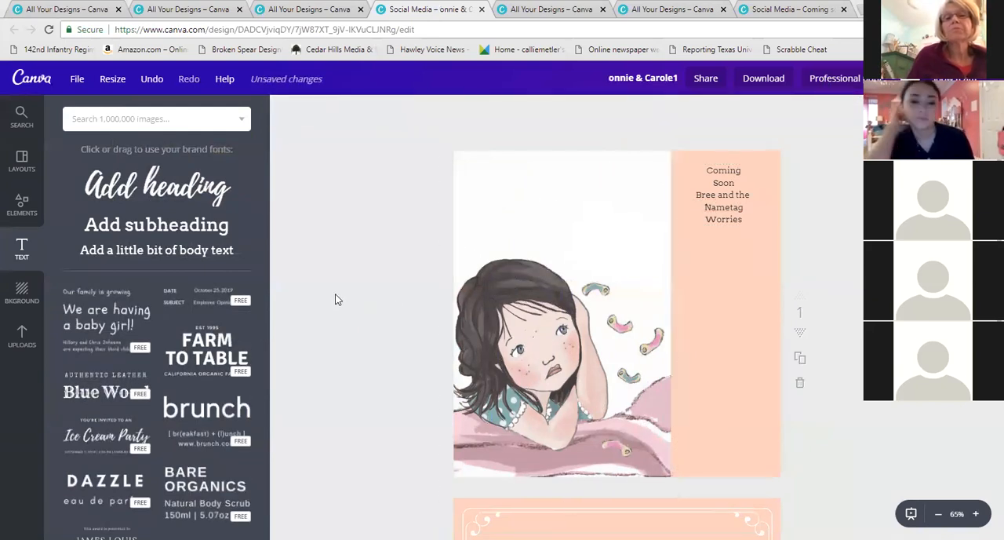